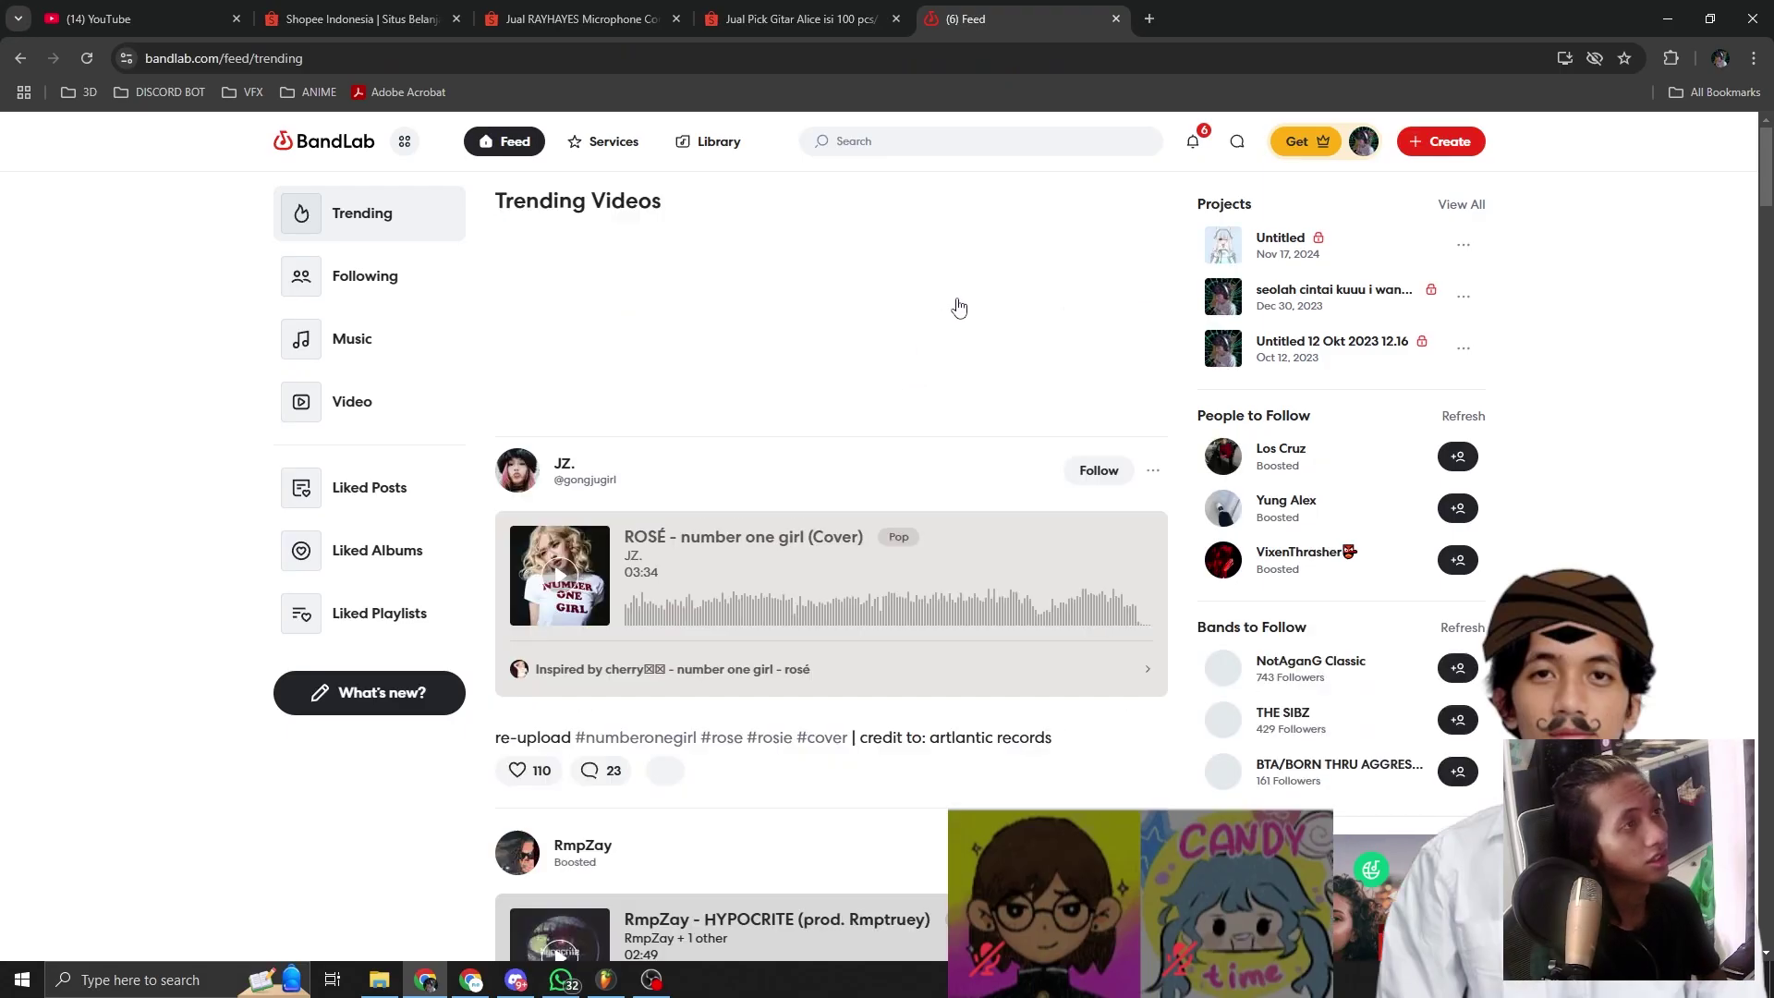
Step: Create a new empty project and start the introductory song-making lesson
left_click(1446, 143)
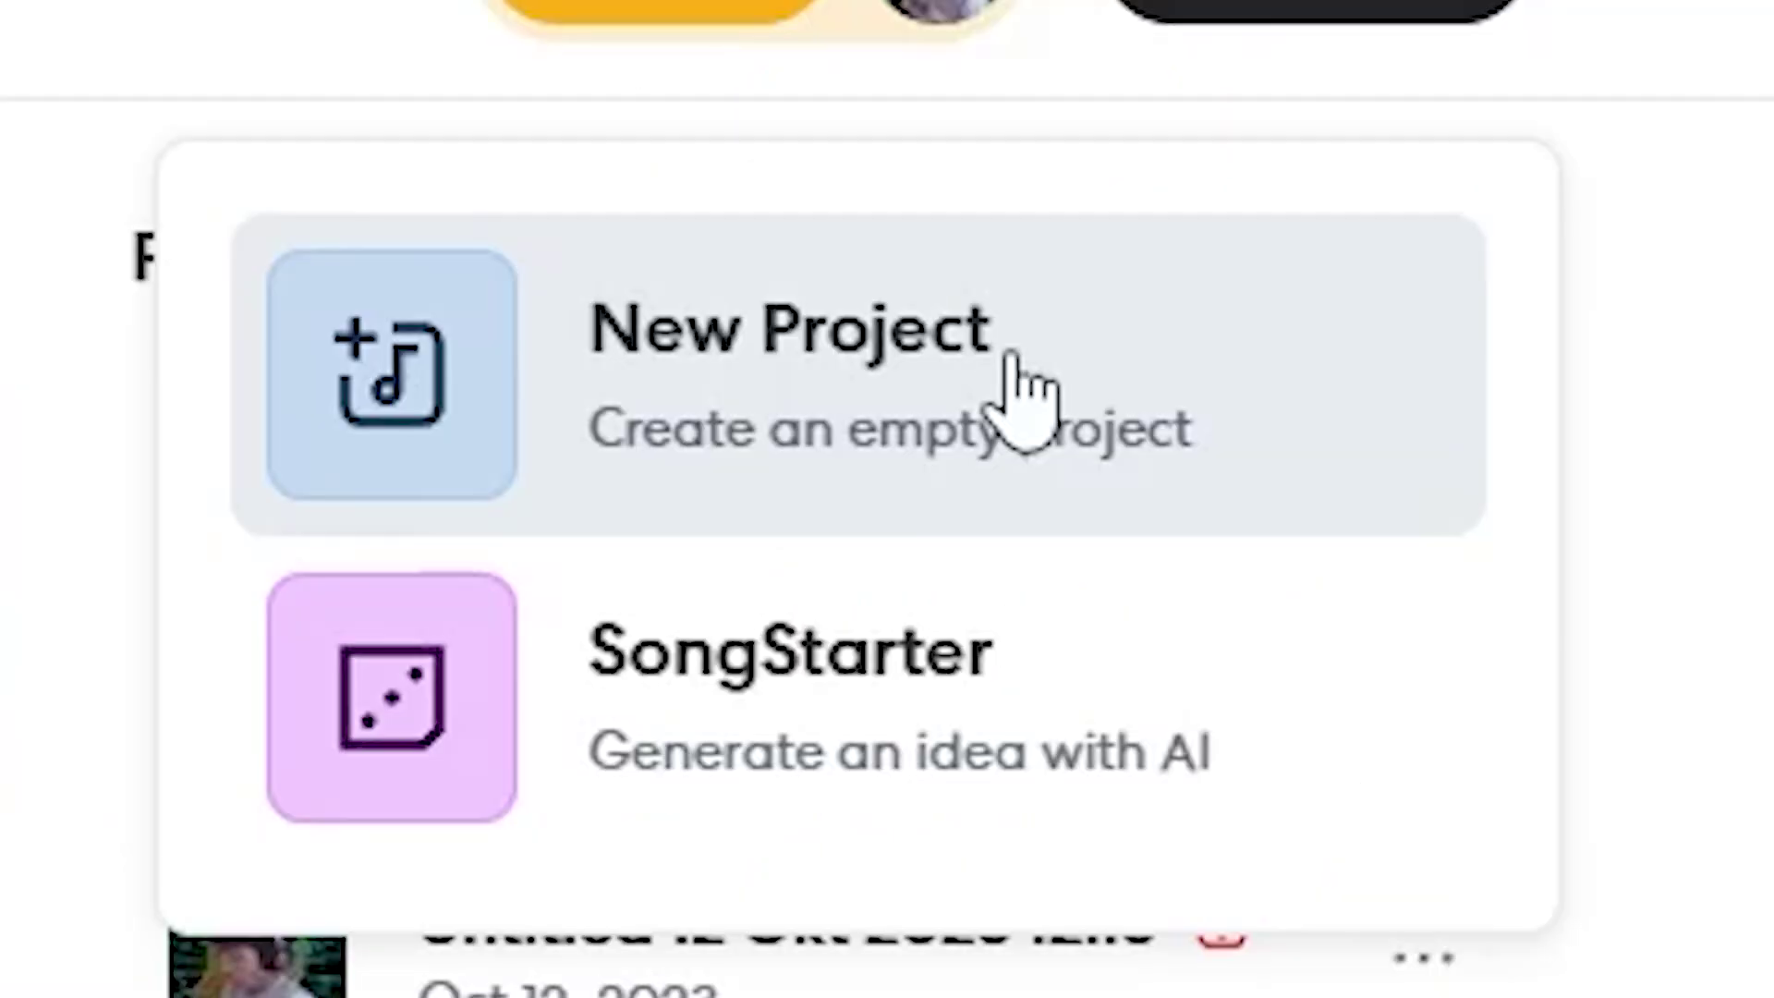
left_click(1009, 355)
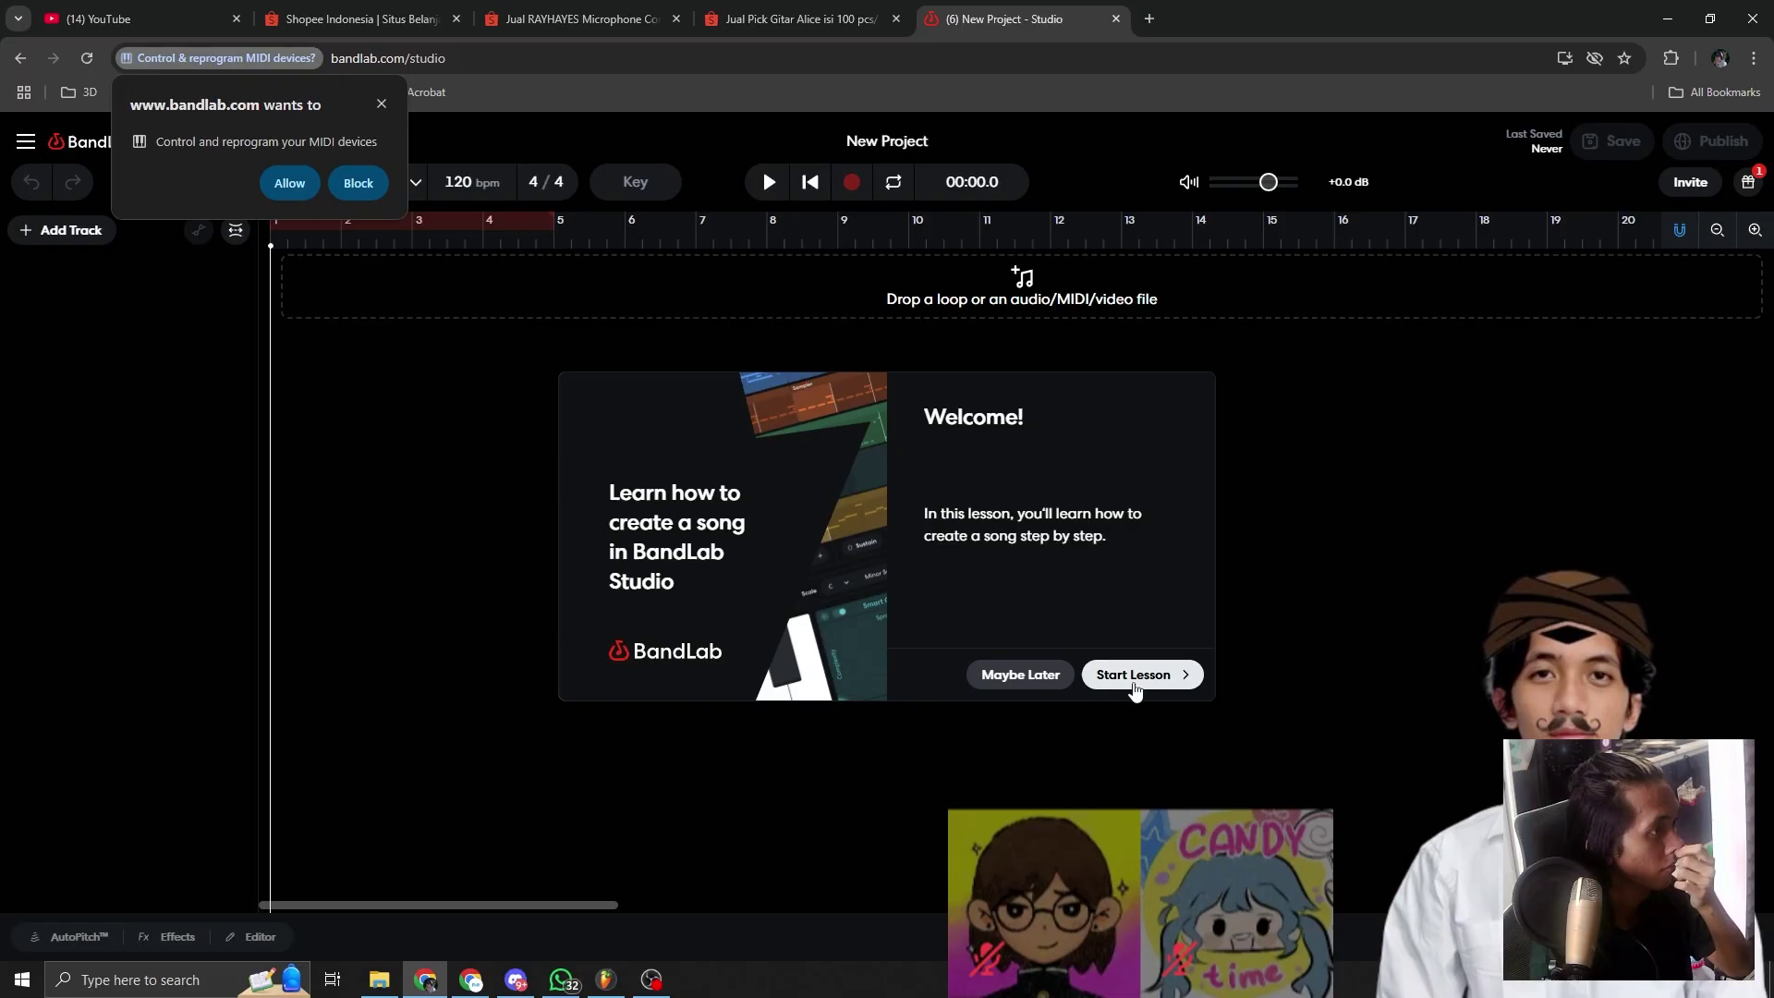
left_click(1153, 677)
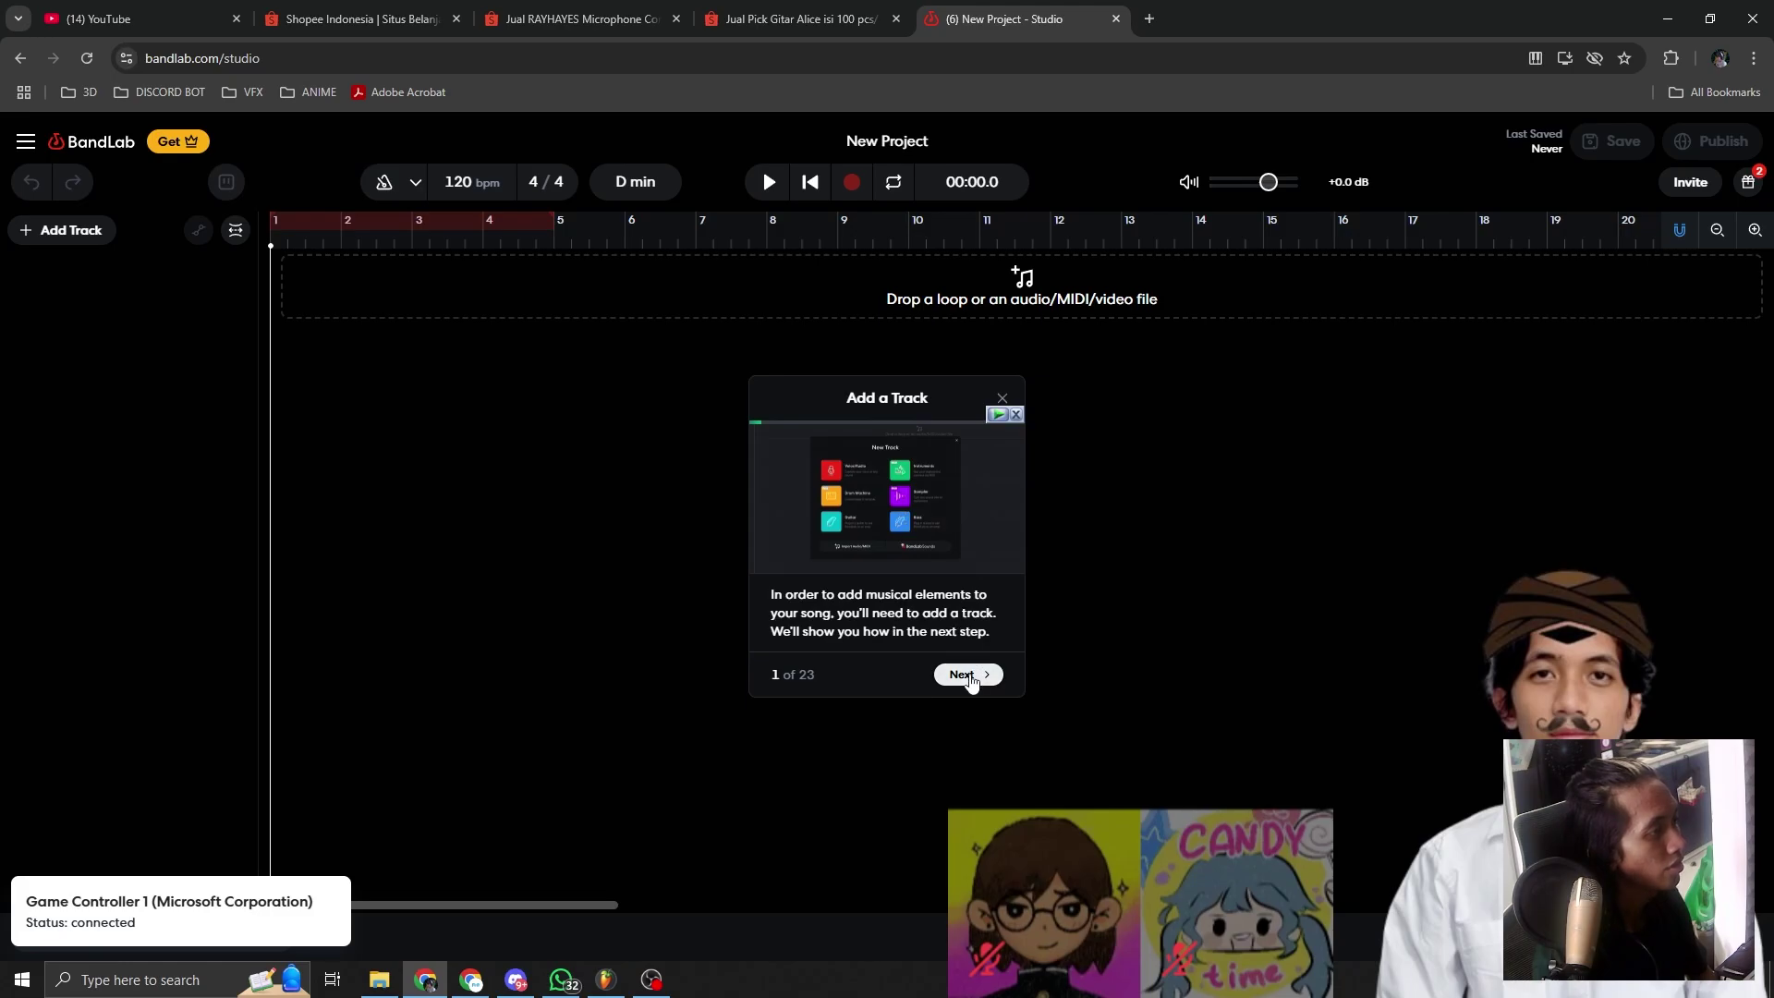
Step: Go through the lesson's pages, from adding a track and programming drums to saving the project
left_click(840, 613)
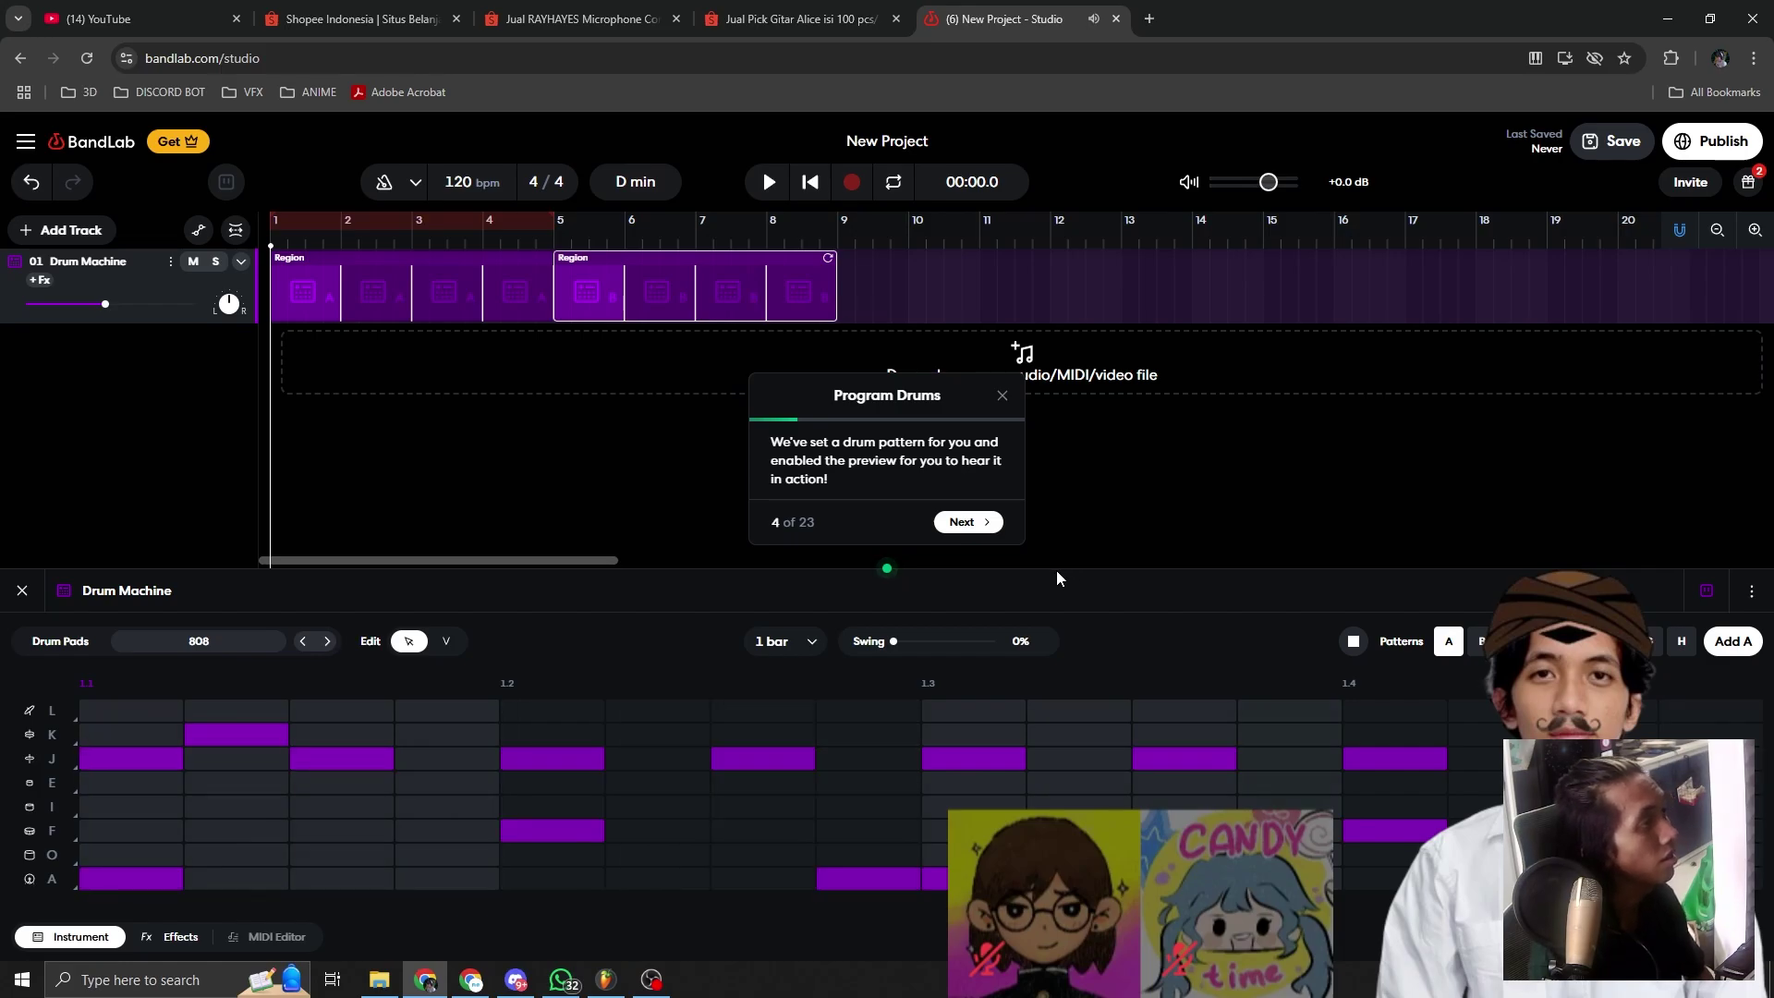
left_click(979, 524)
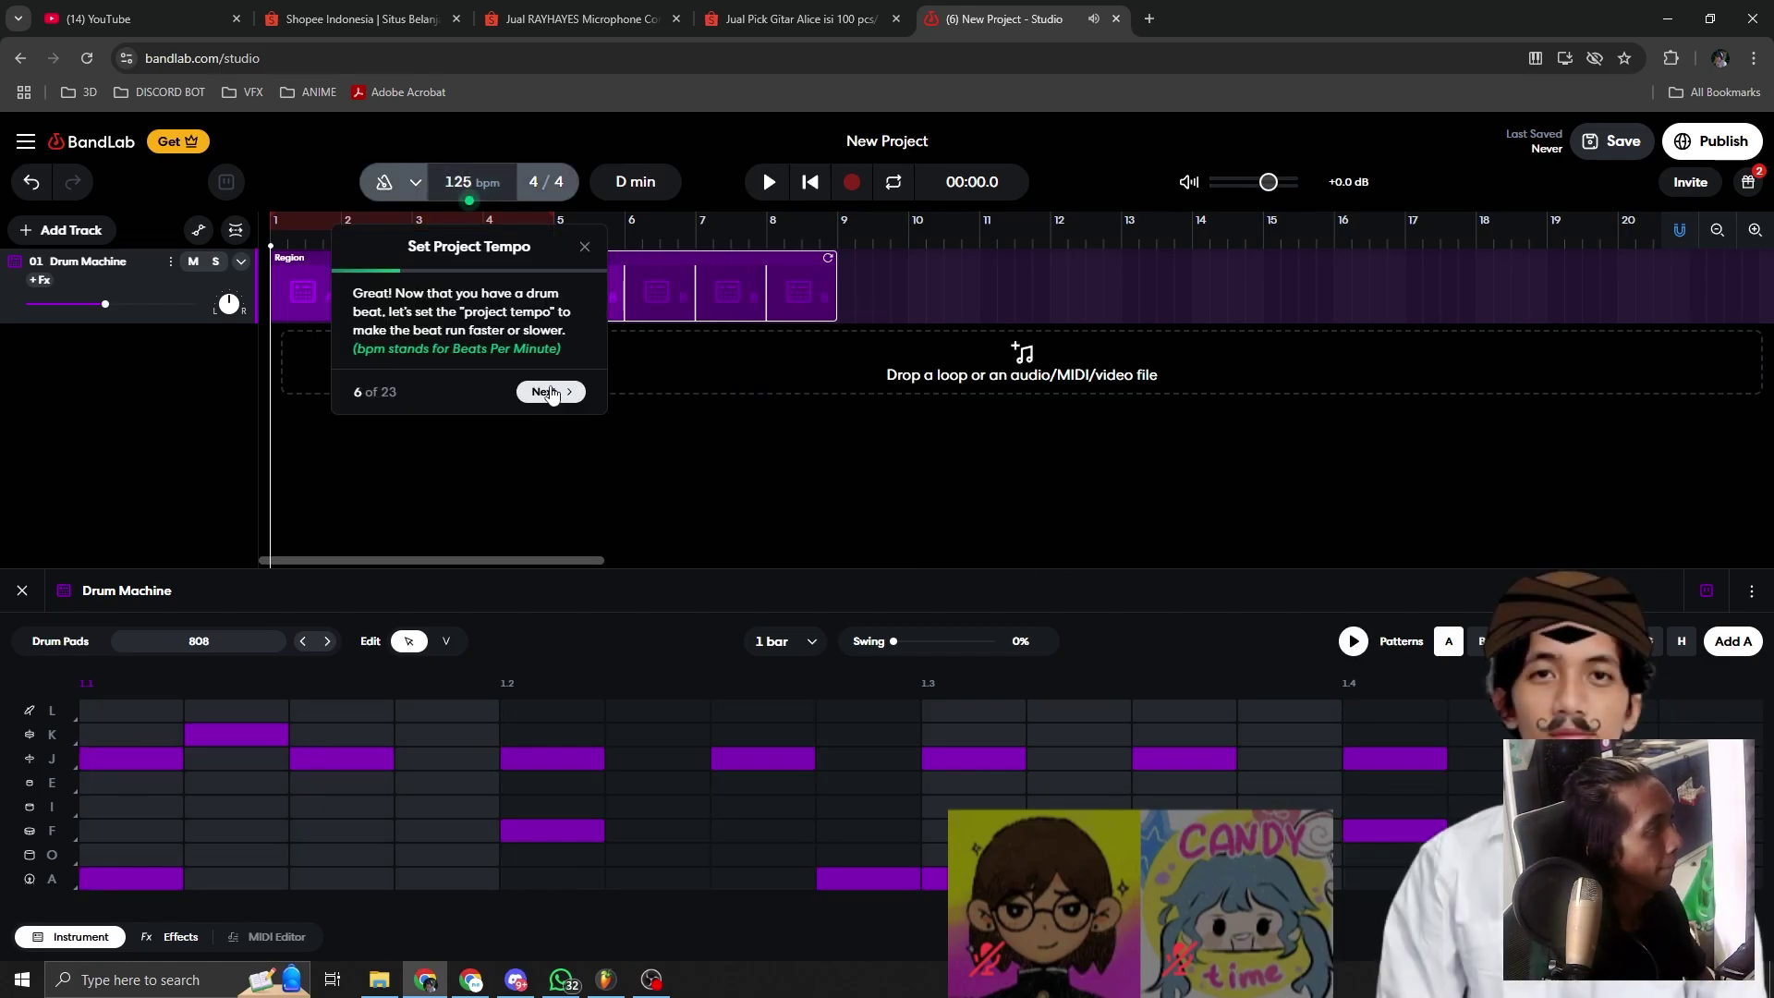
left_click(557, 395)
left_click(249, 882)
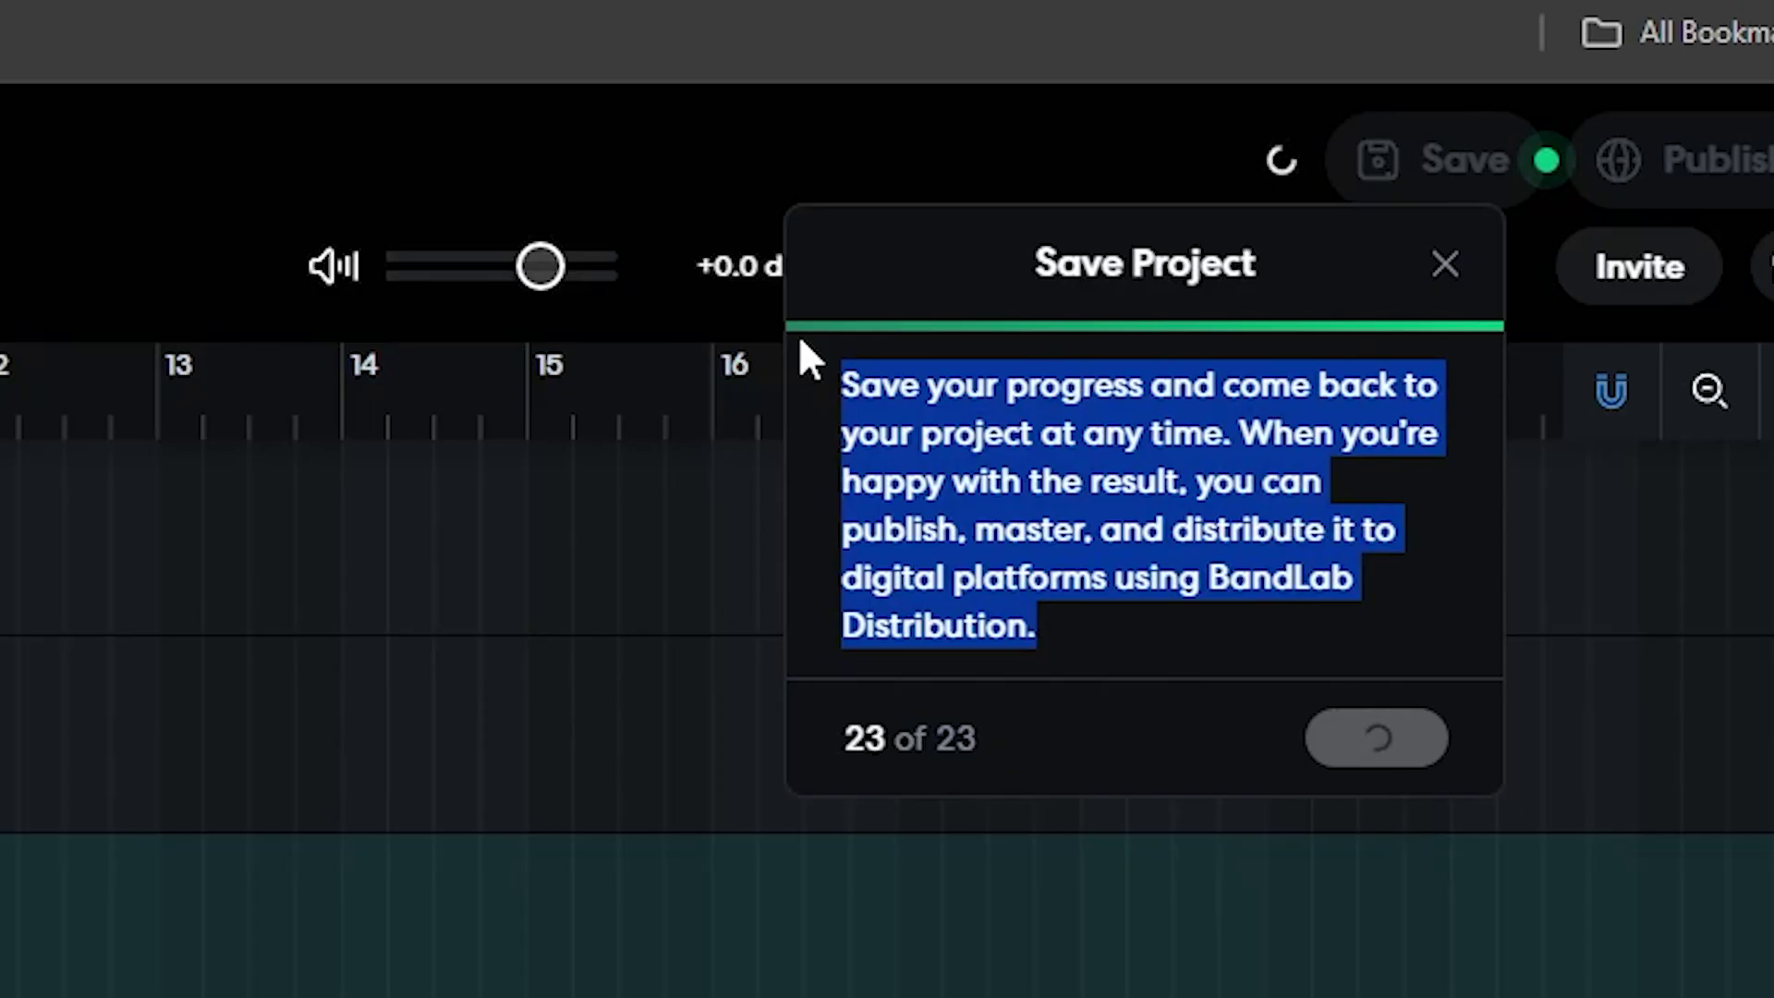
left_click(1107, 650)
left_click_drag(1082, 643, 838, 362)
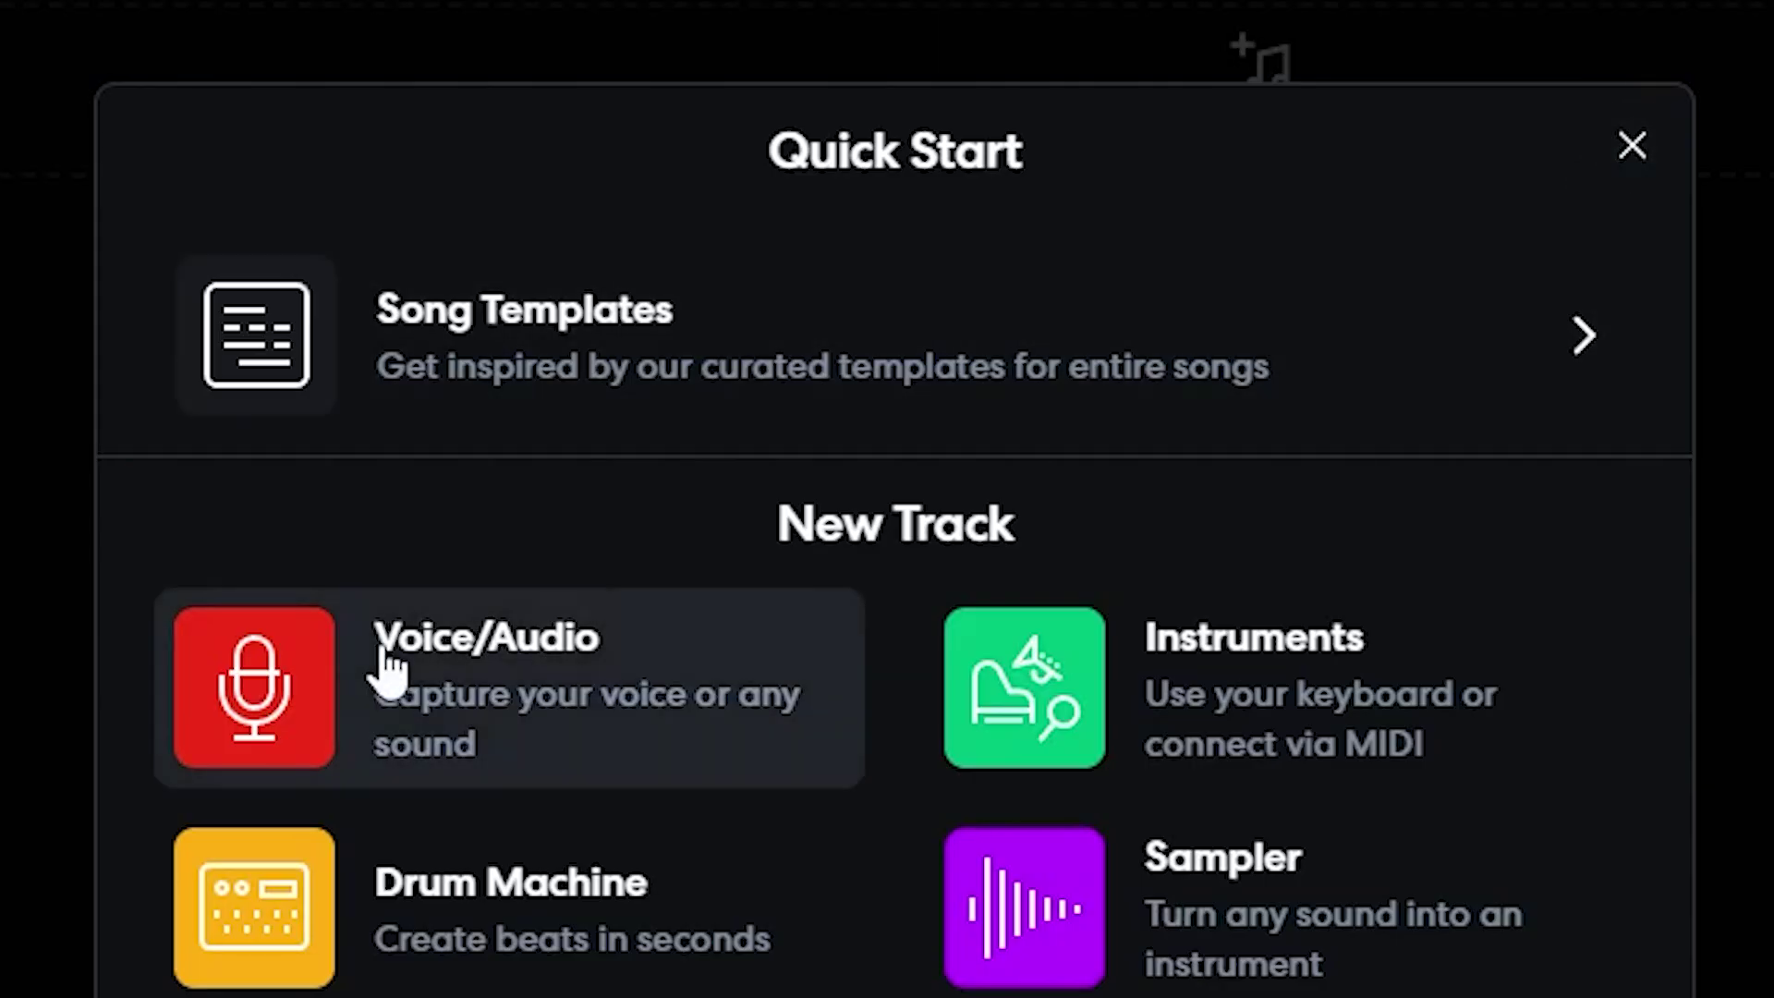
Step: Add a Voice/Audio track and import "cahaya akan datang vocal no mix.wav" and "cahaya akan datang inst.wav" on separate tracks
left_click(698, 500)
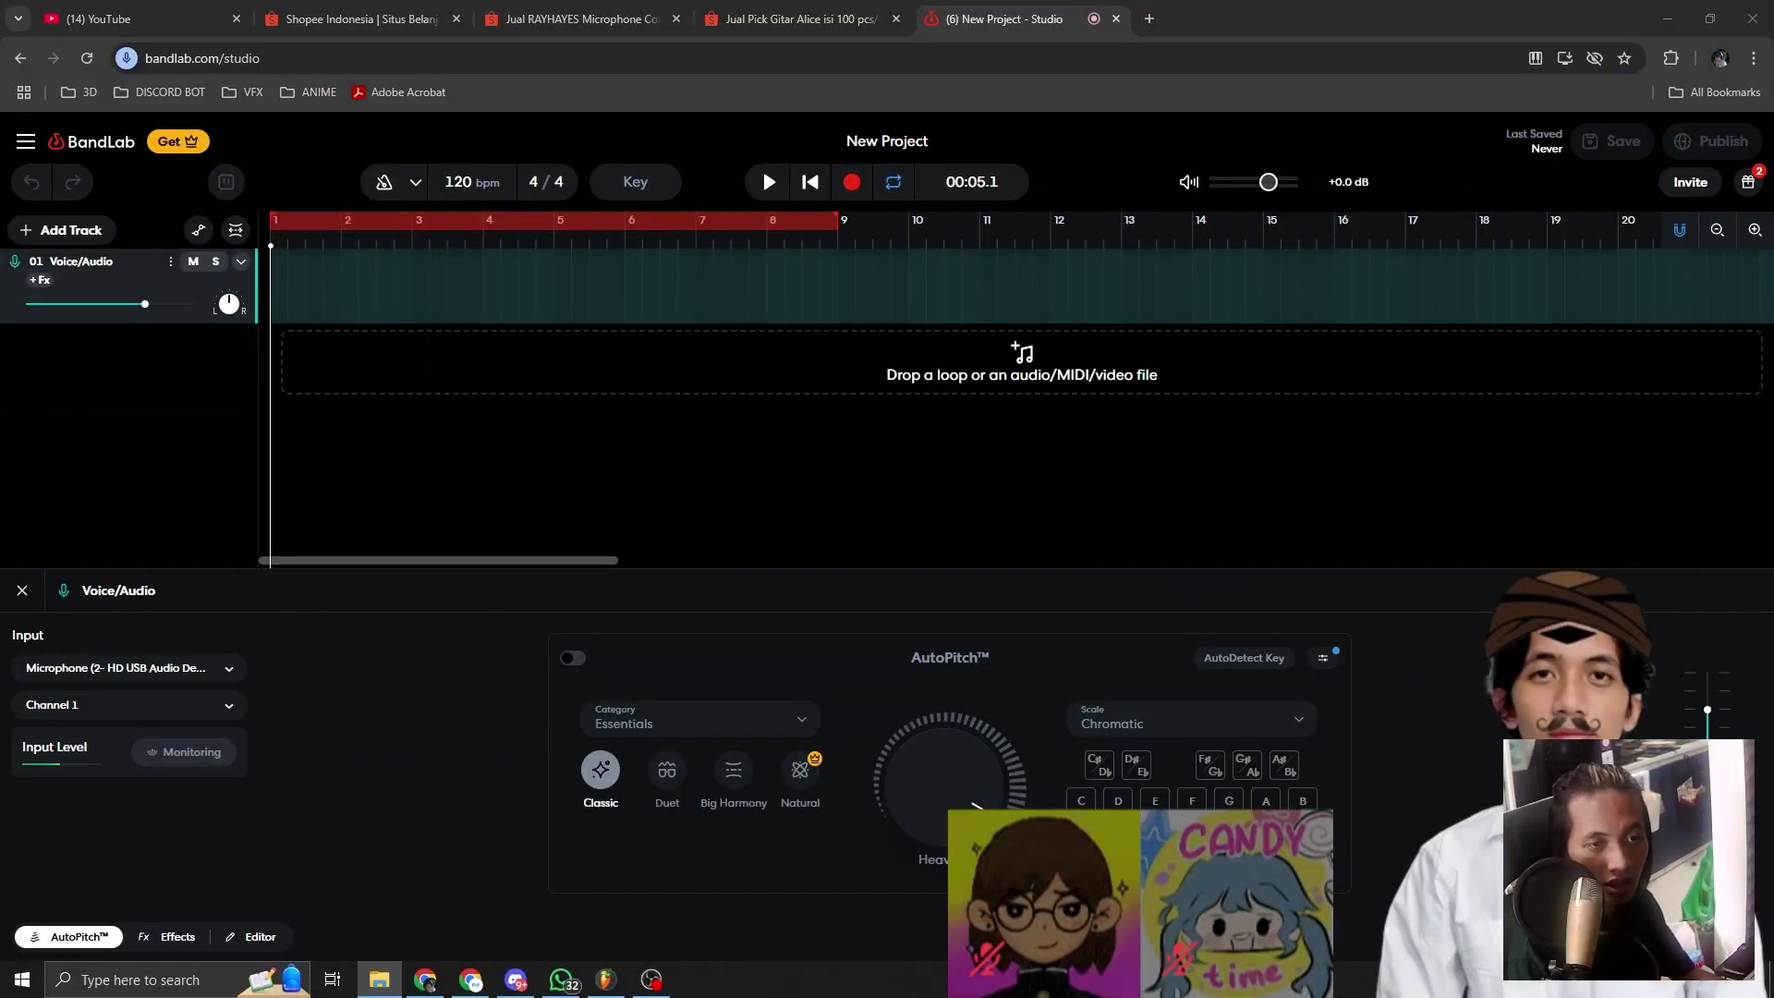
left_click_drag(1155, 349, 372, 302)
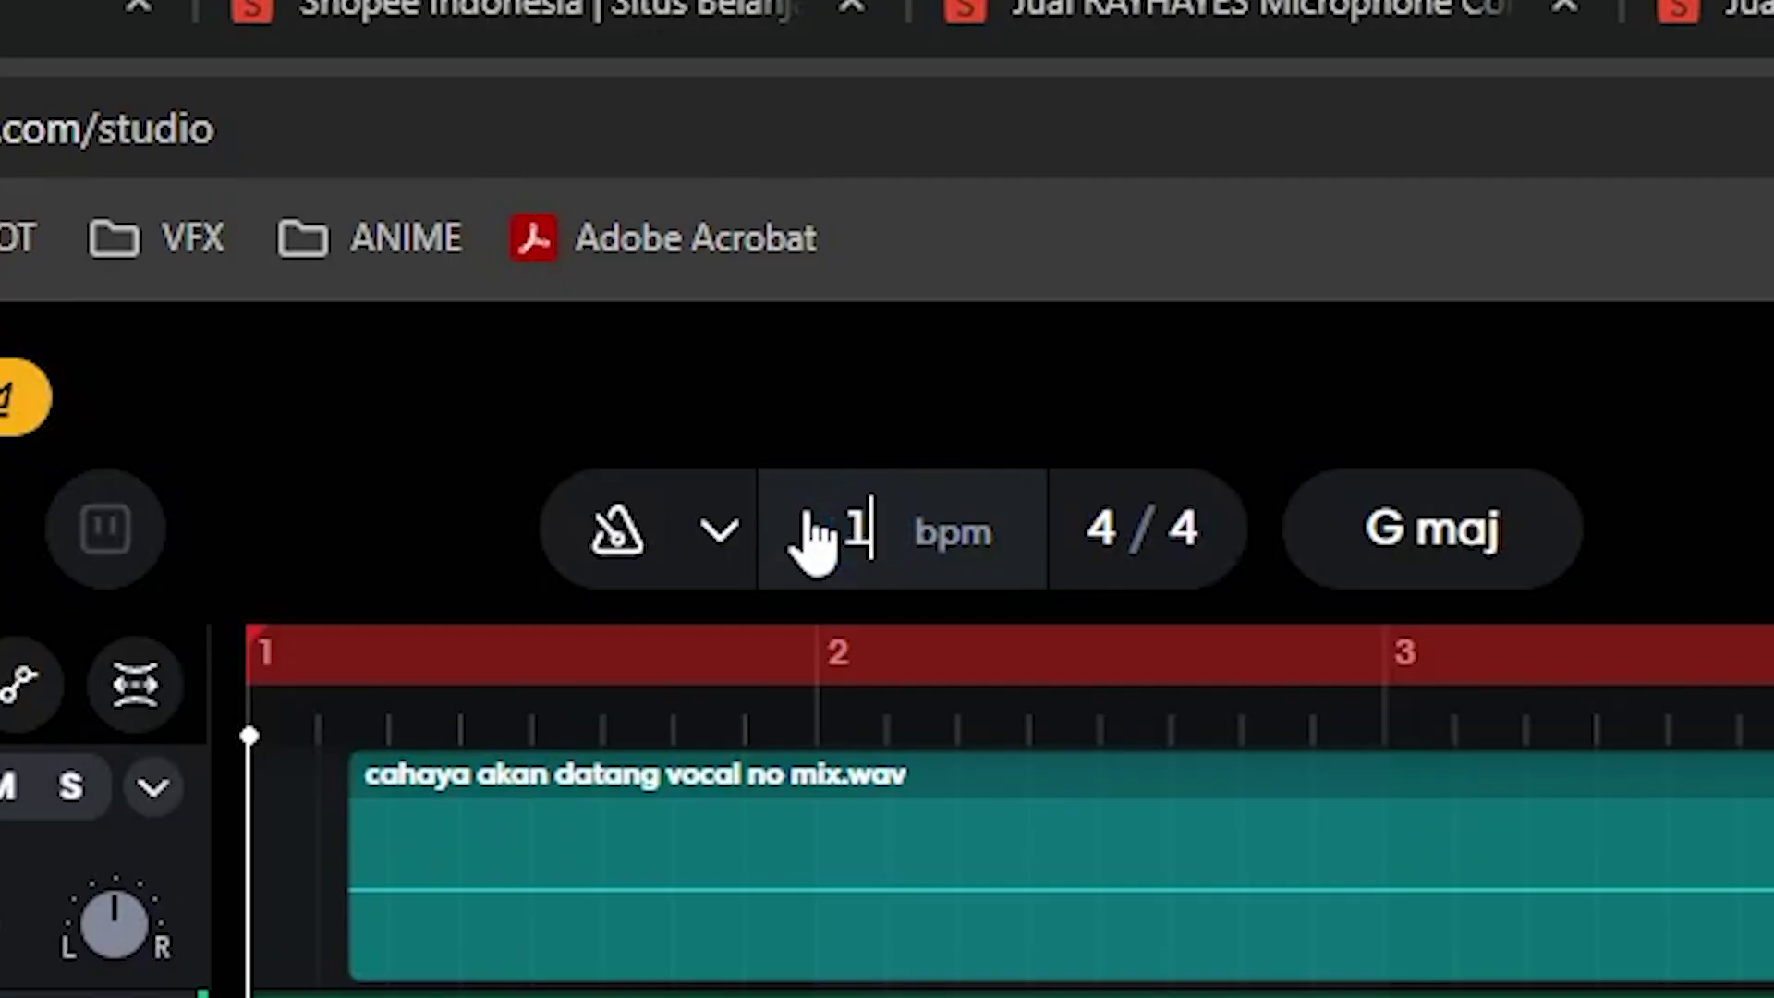
Step: Set the project tempo to 170 bpm and adjust the existing audio regions to it
type("70")
key("Return")
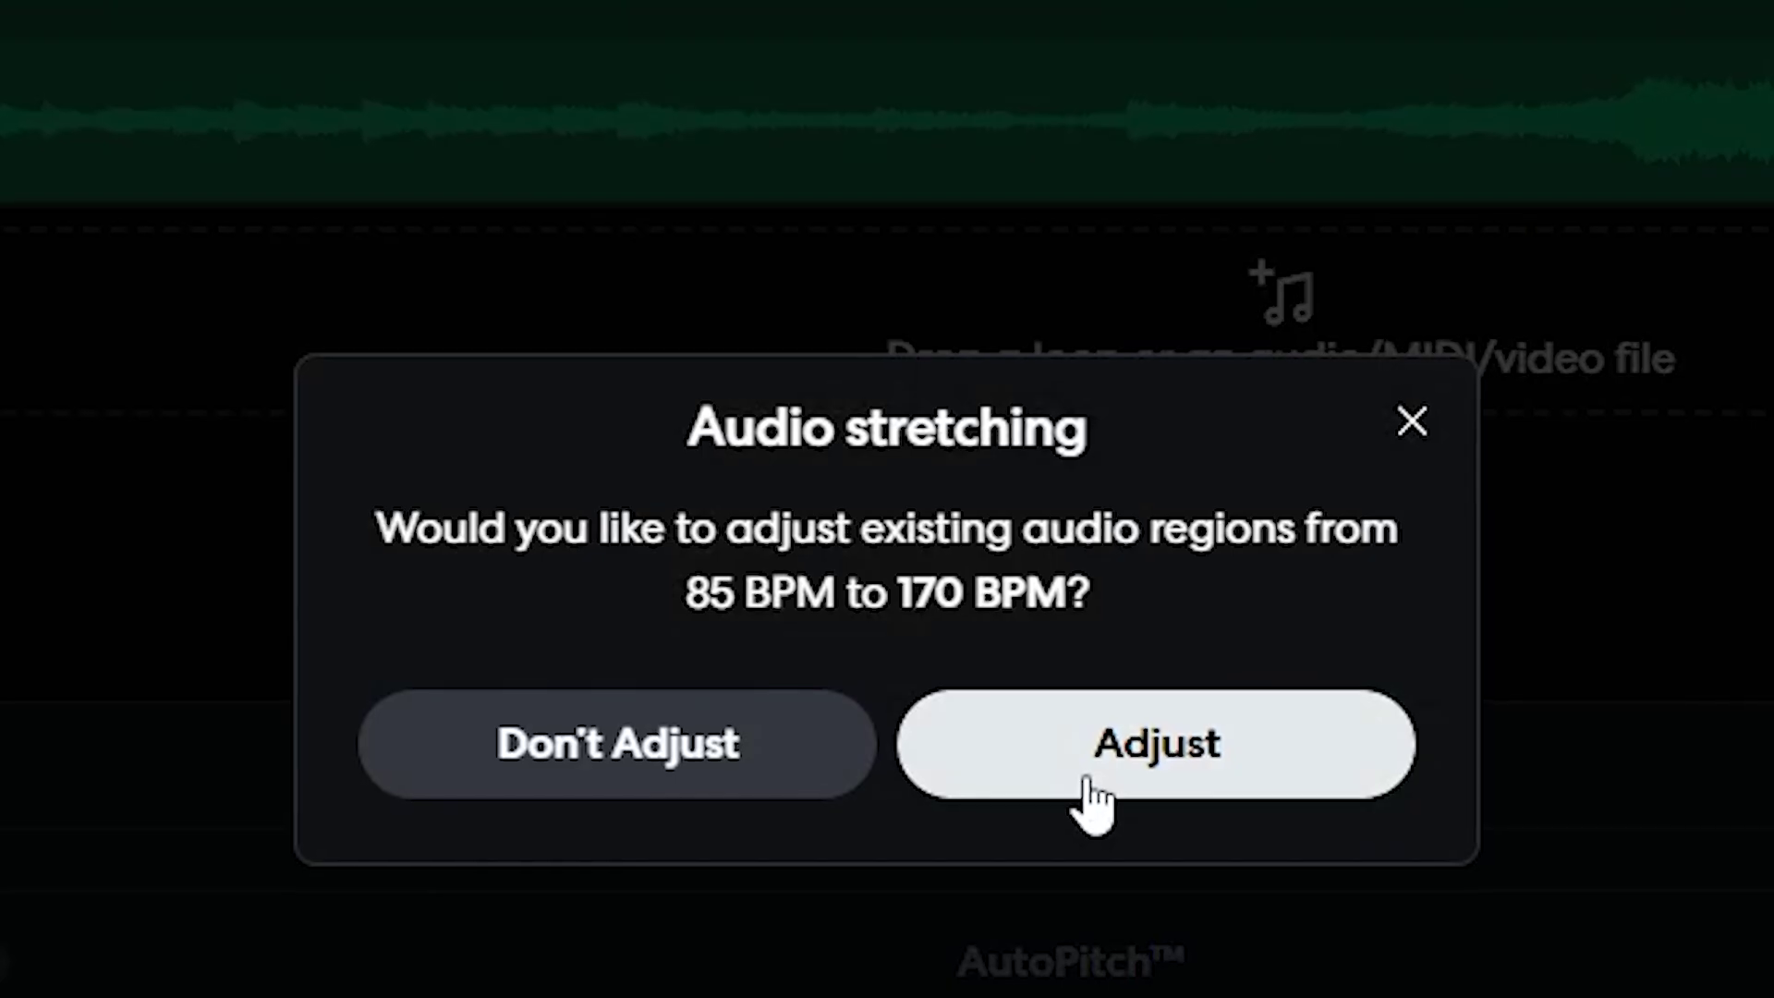
left_click(1092, 804)
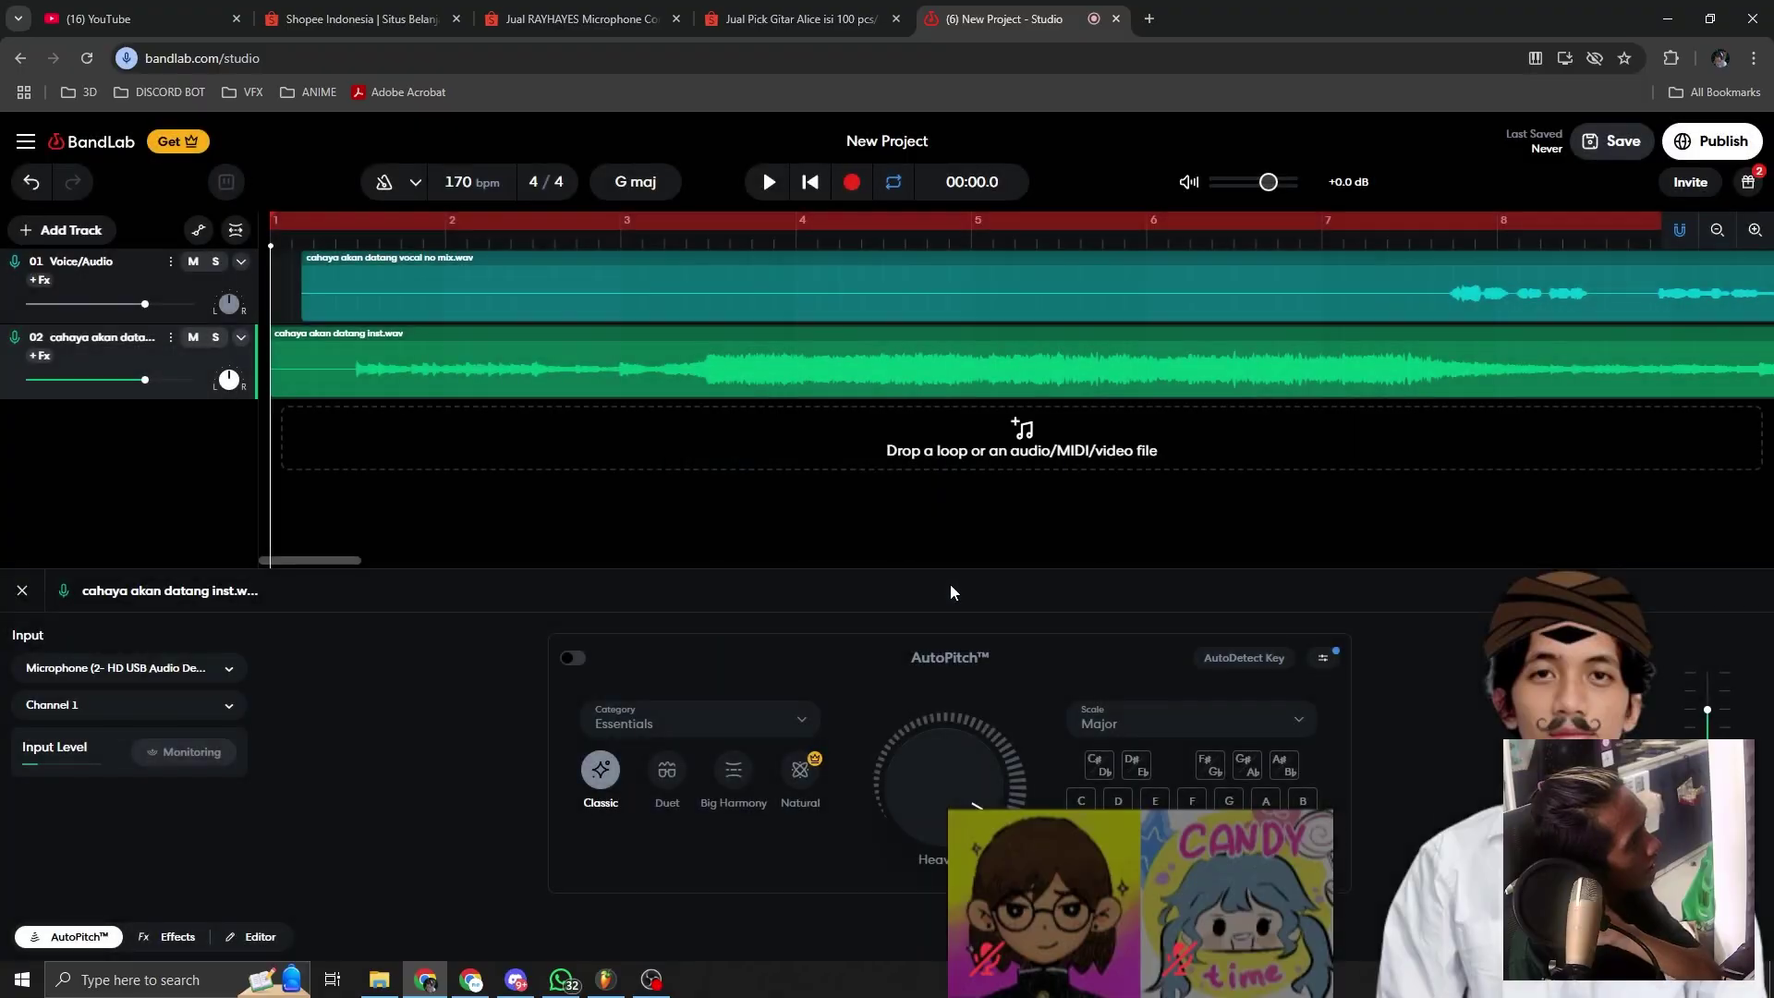
Step: Shift the timeline's loop range so it ends at bar 29, and shorten it from its start
left_click_drag(1253, 235, 868, 234)
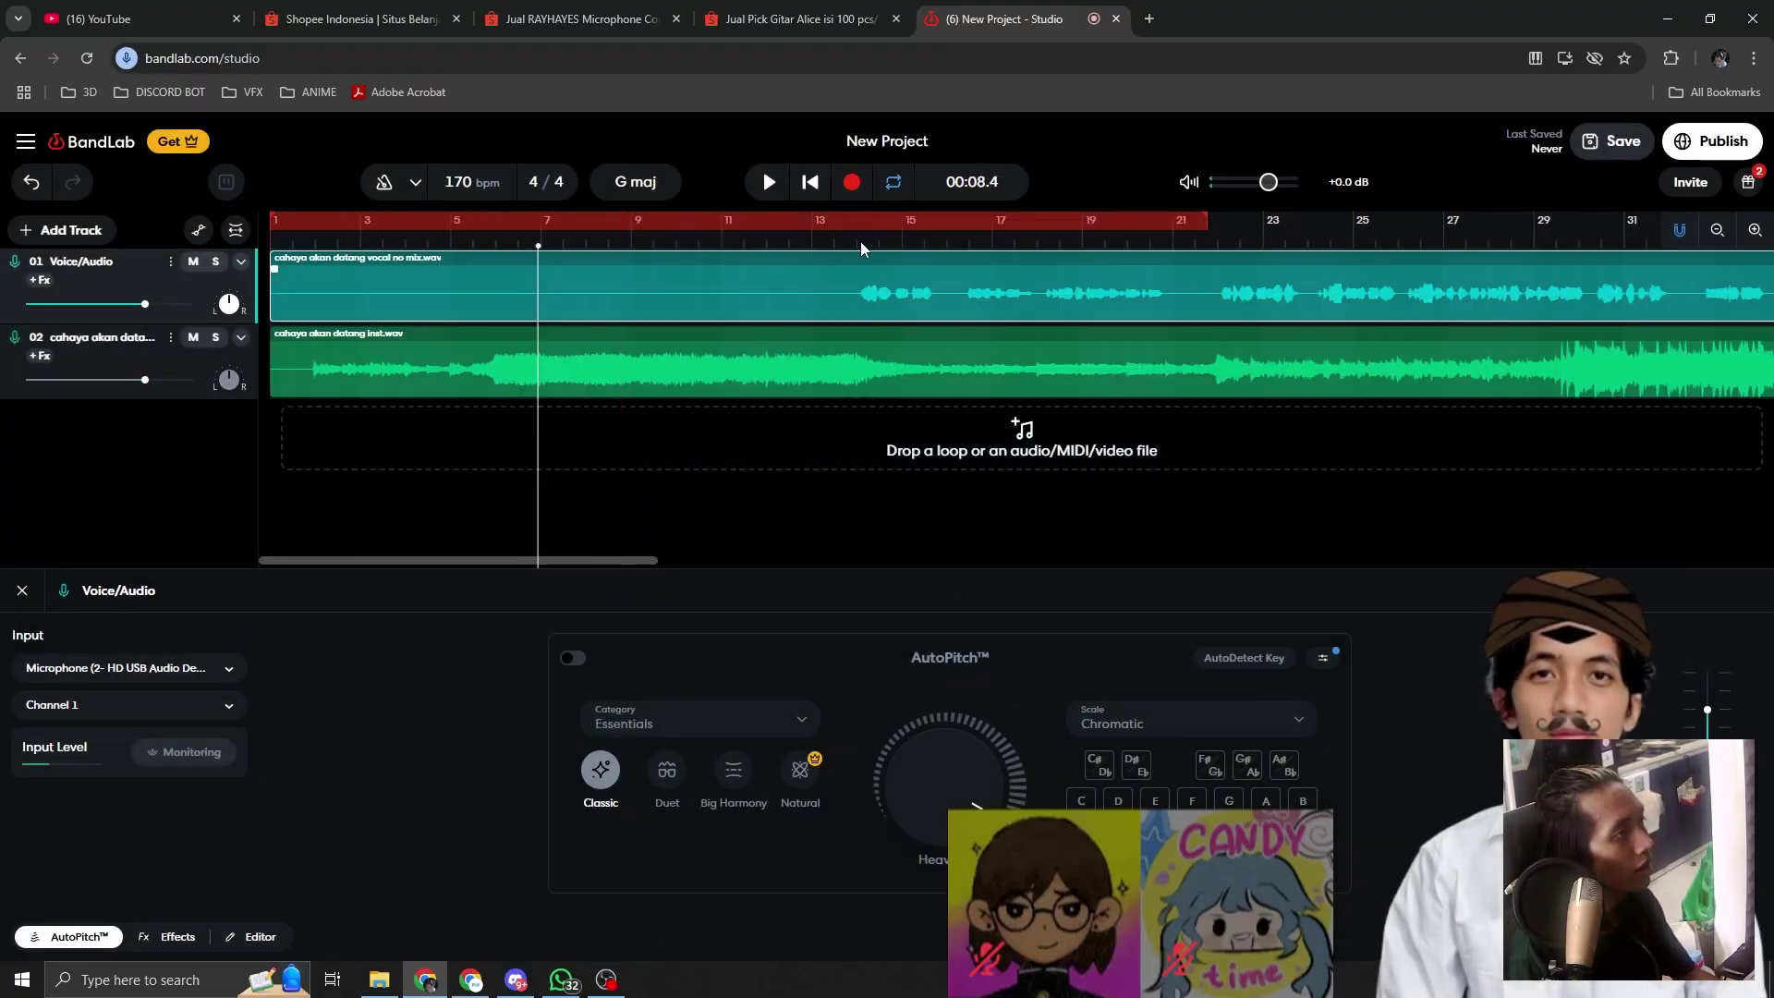
right_click(868, 226)
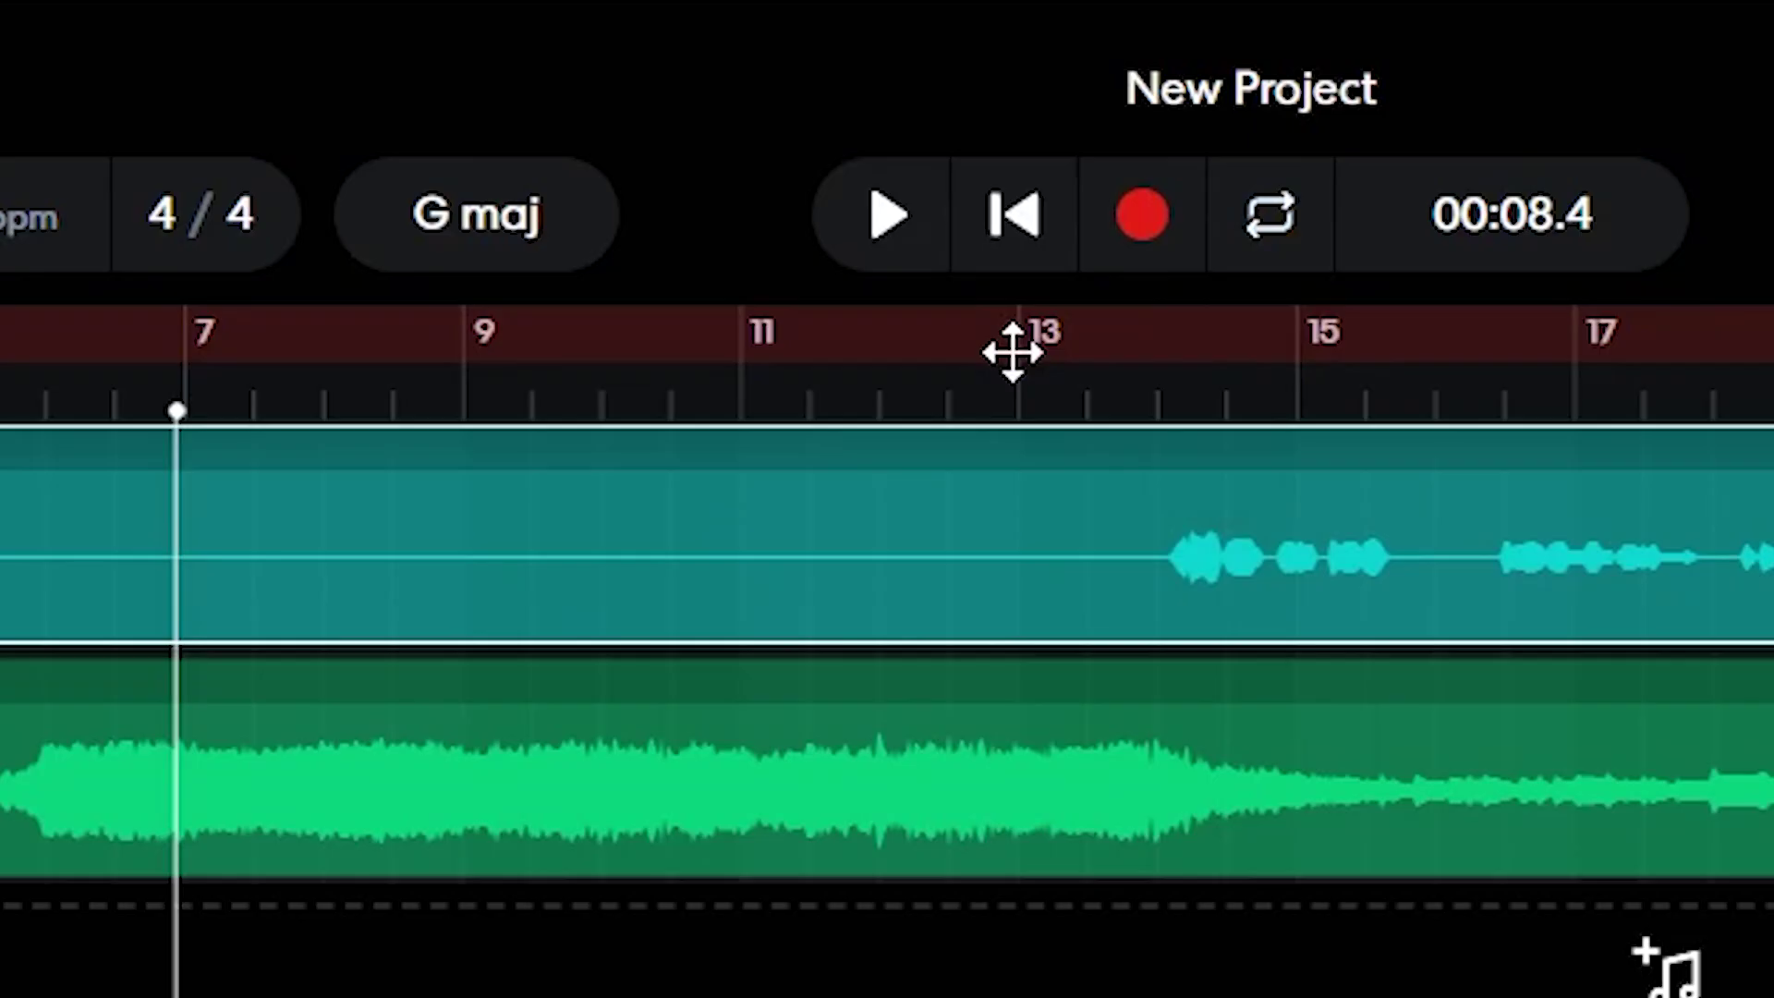
left_click(779, 237)
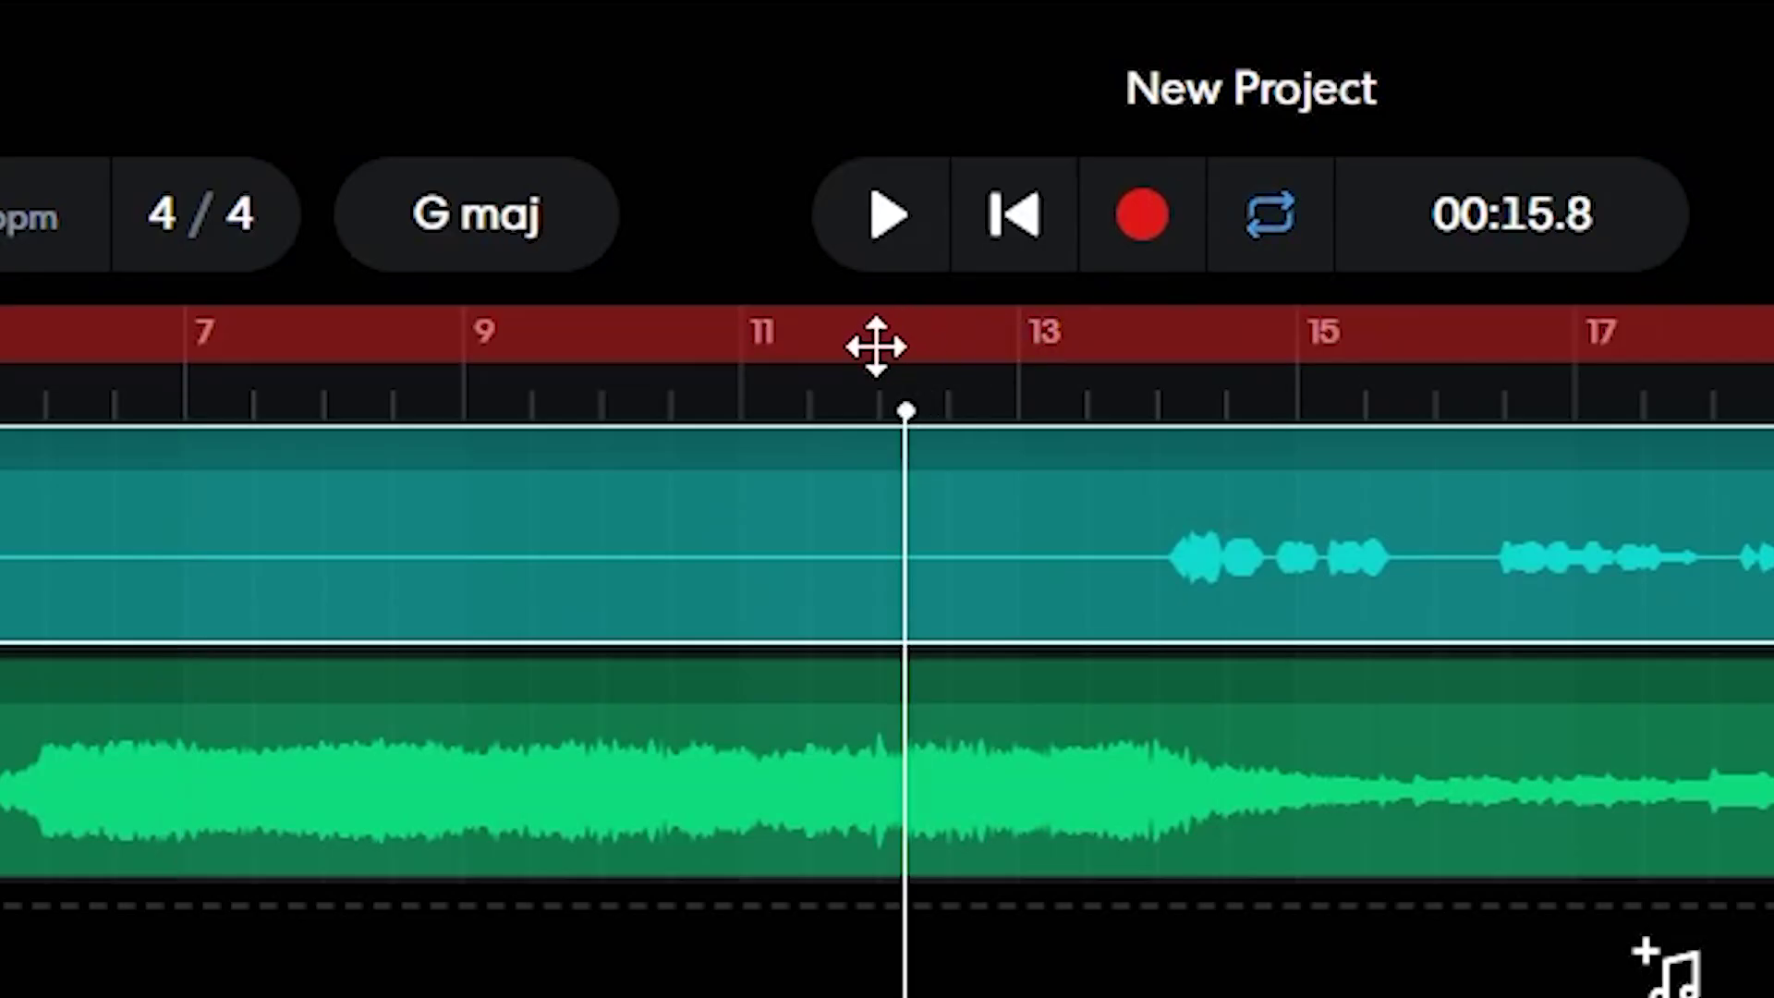
left_click_drag(299, 330, 1295, 346)
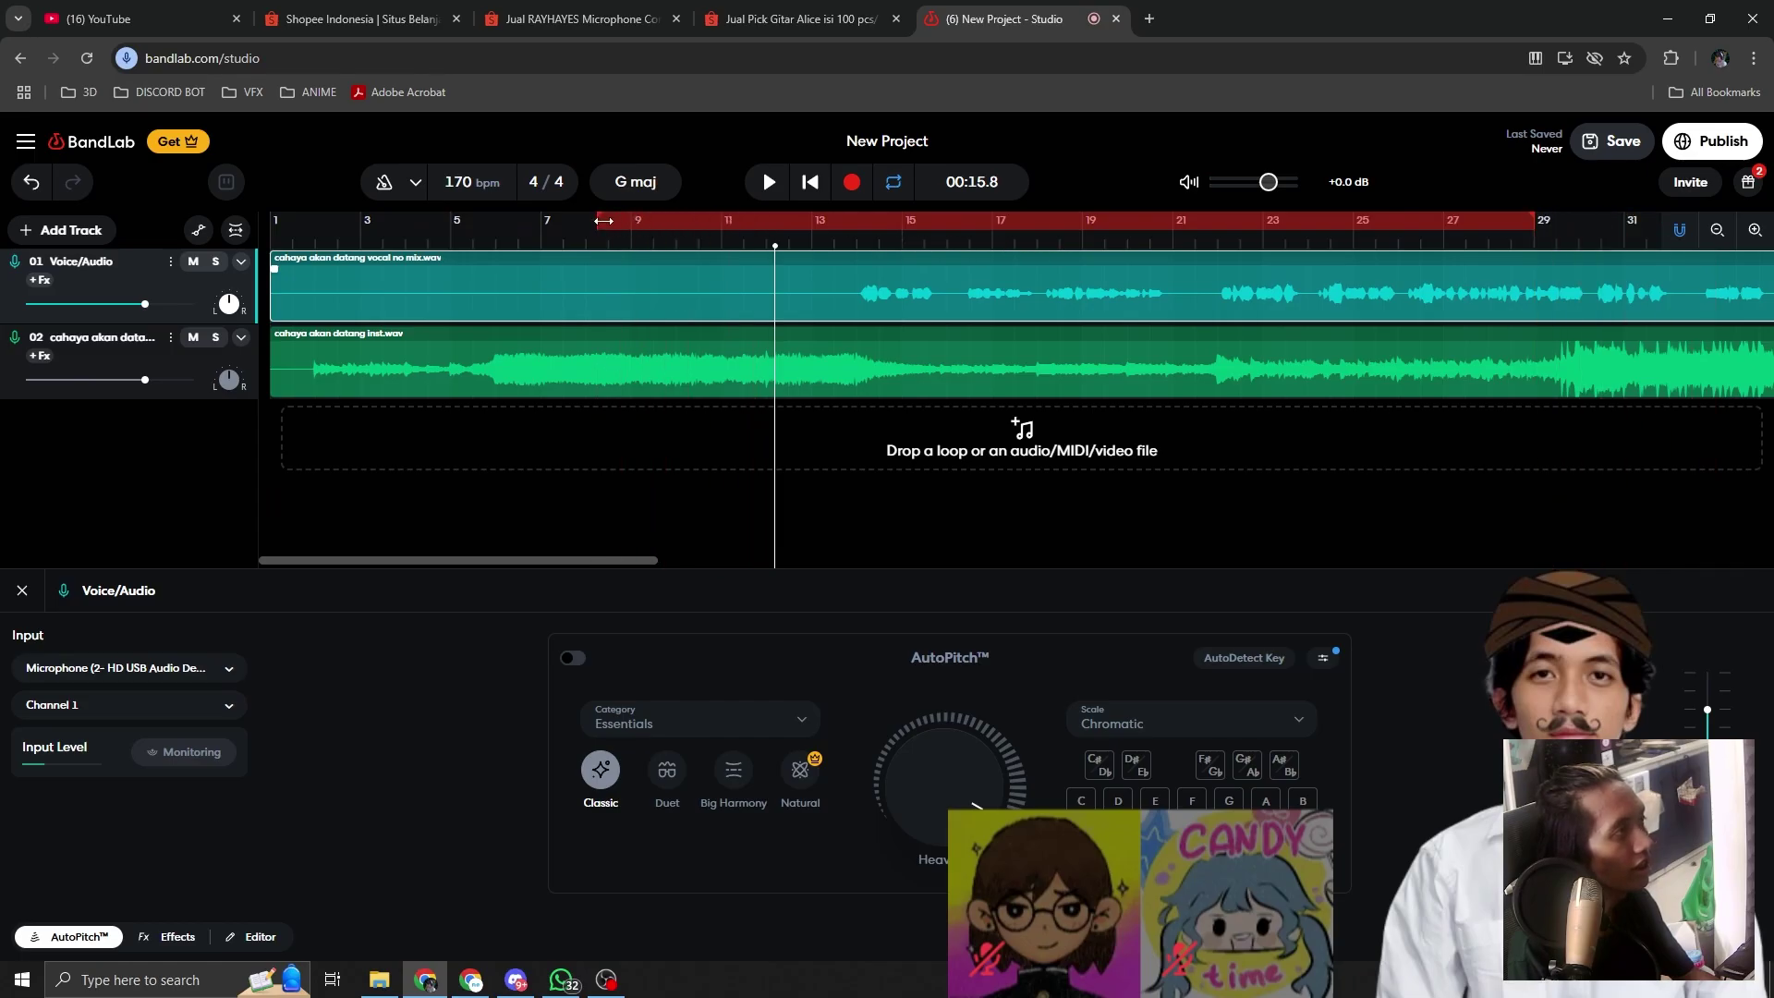
left_click_drag(603, 220, 1528, 264)
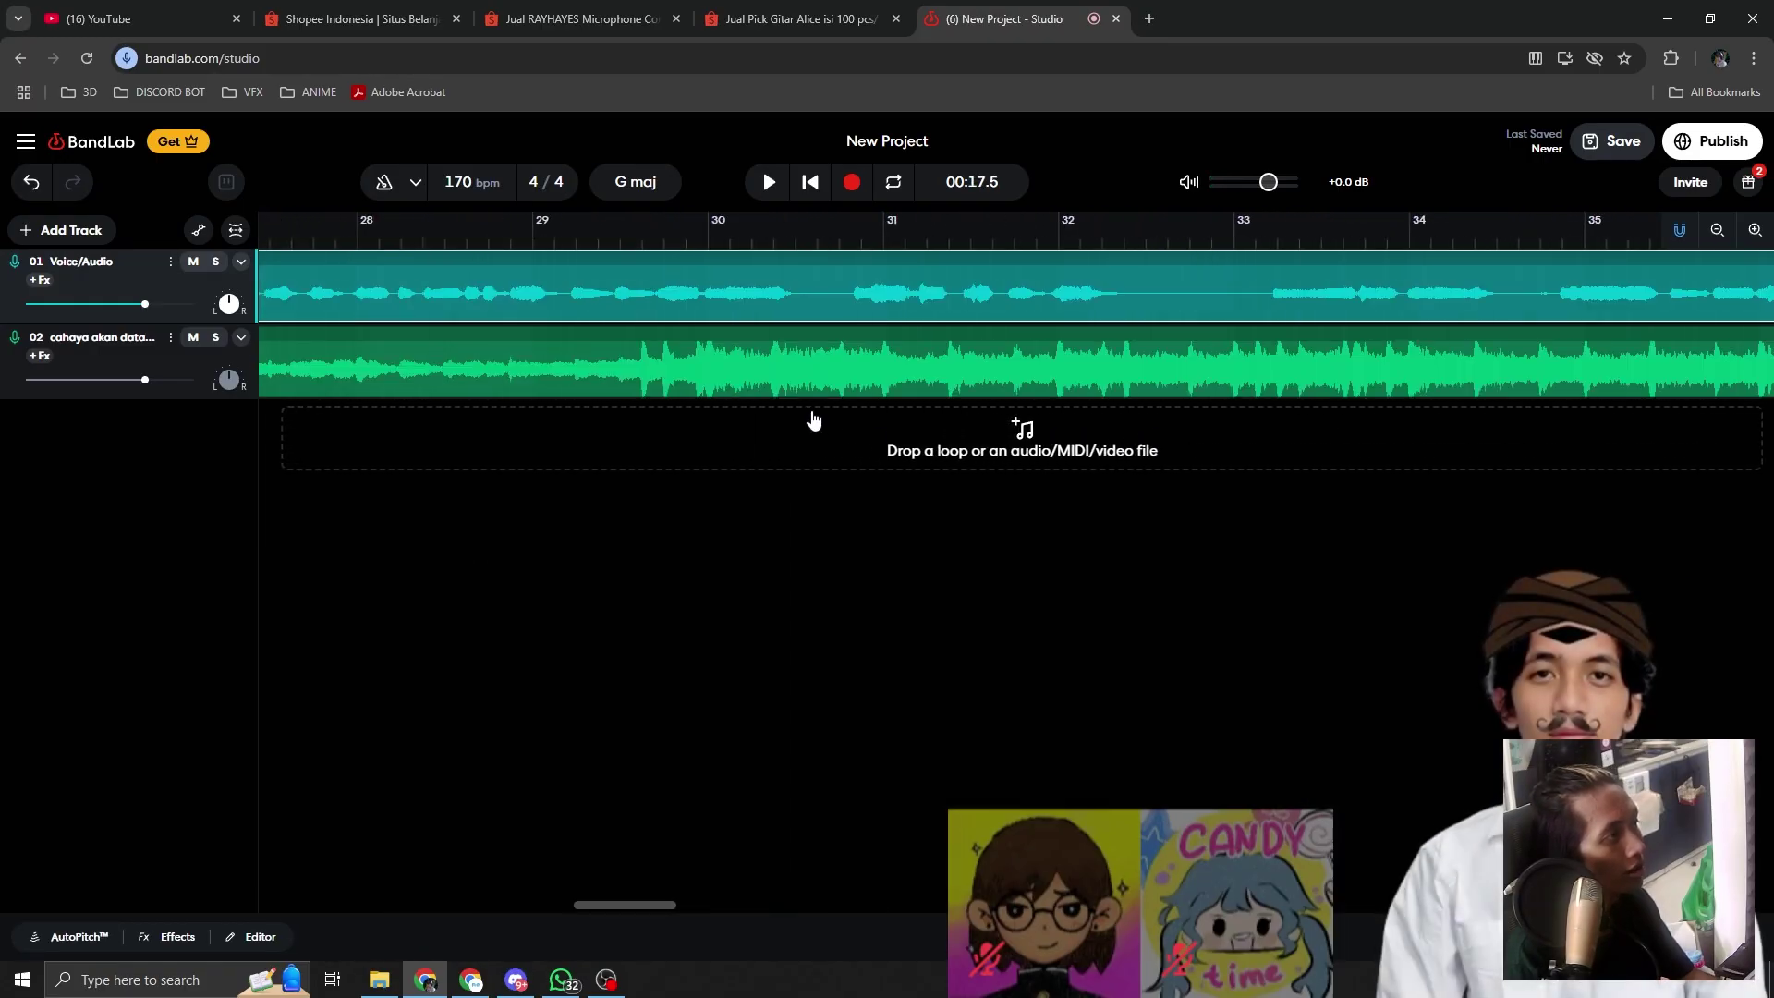
Step: Play both tracks from about bar 14 to check the vocal entry against the instrumental
scroll(813, 420, "down", 10)
key("space")
scroll(519, 265, "up", 7)
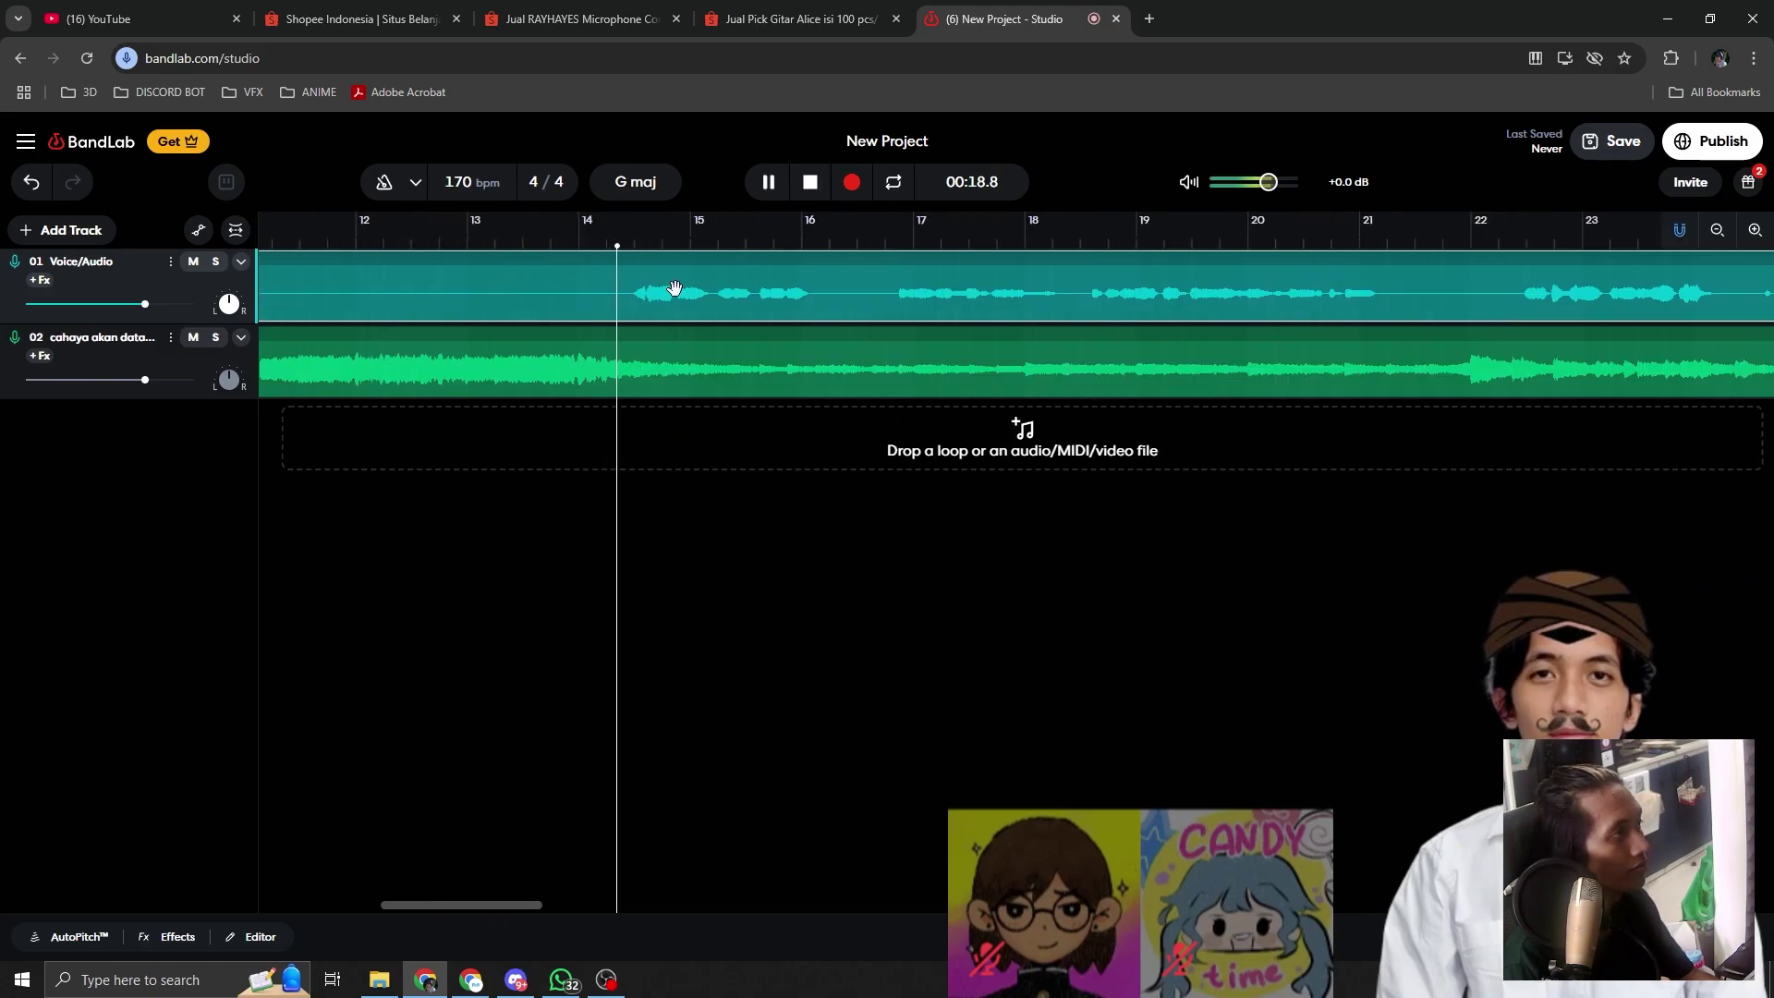
scroll(651, 312, "up", 3)
scroll(686, 317, "down", 3)
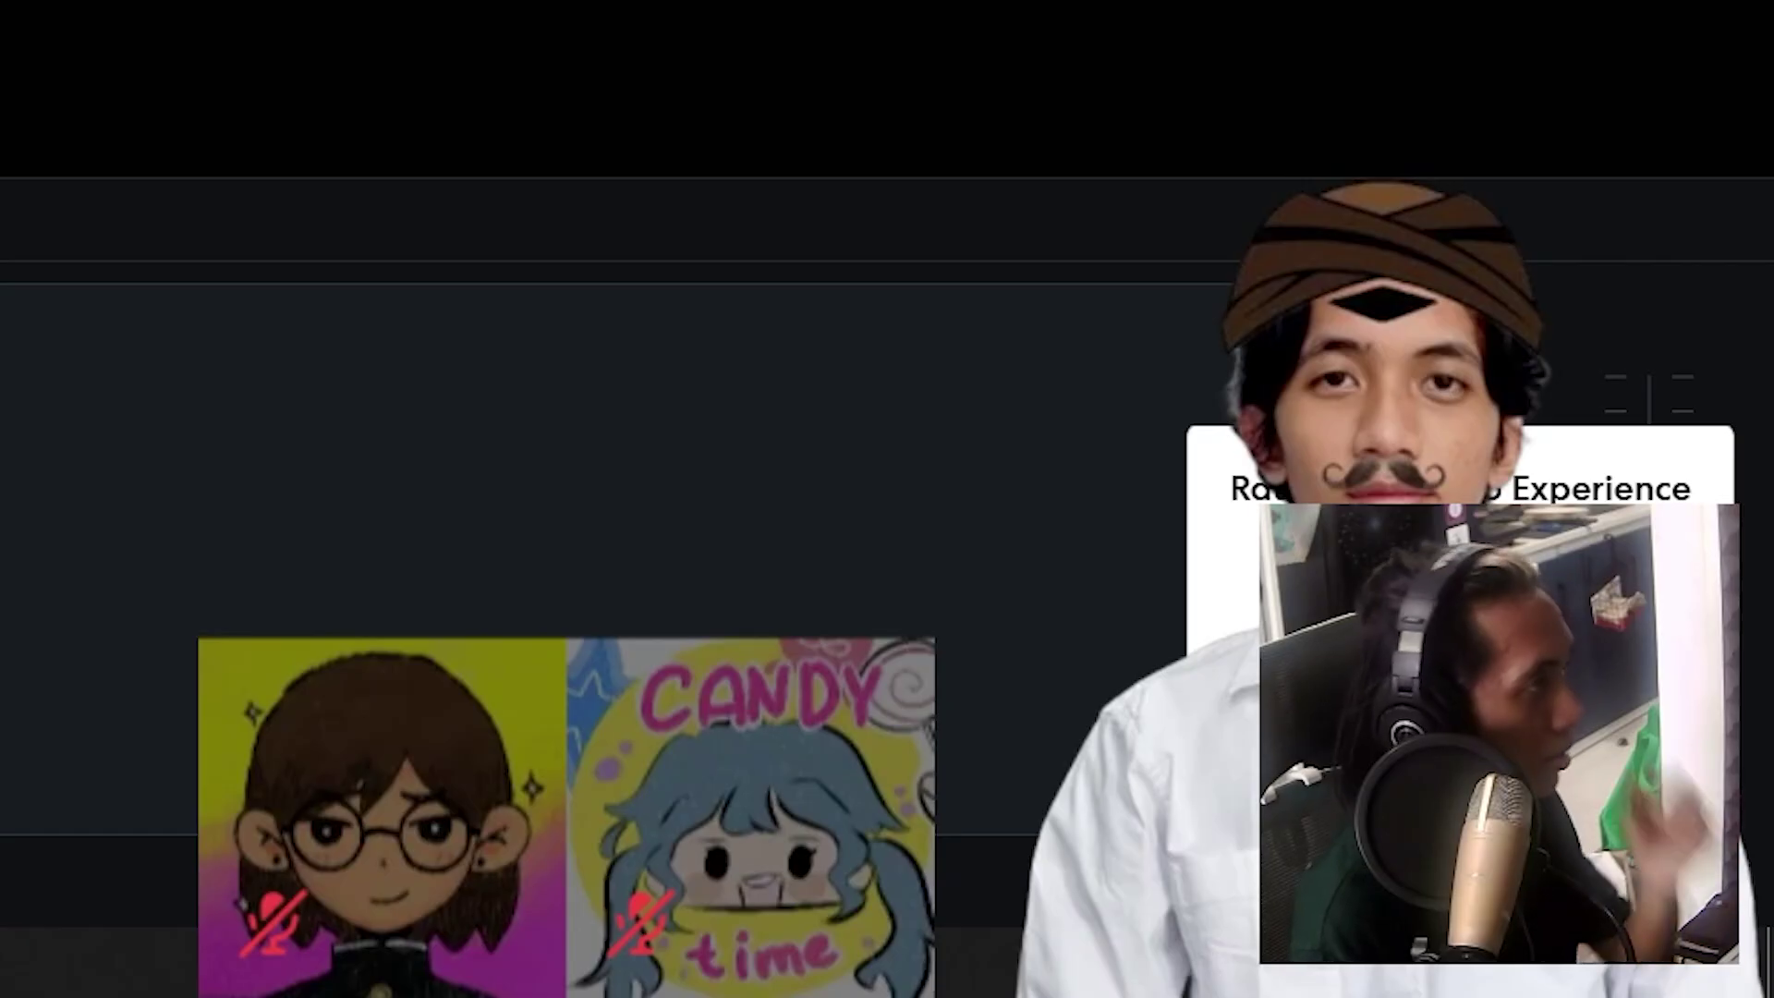
Step: Add a Noise Gate to the vocal track with a threshold of -46.7 dB and an attack of 1 ms
type("noise")
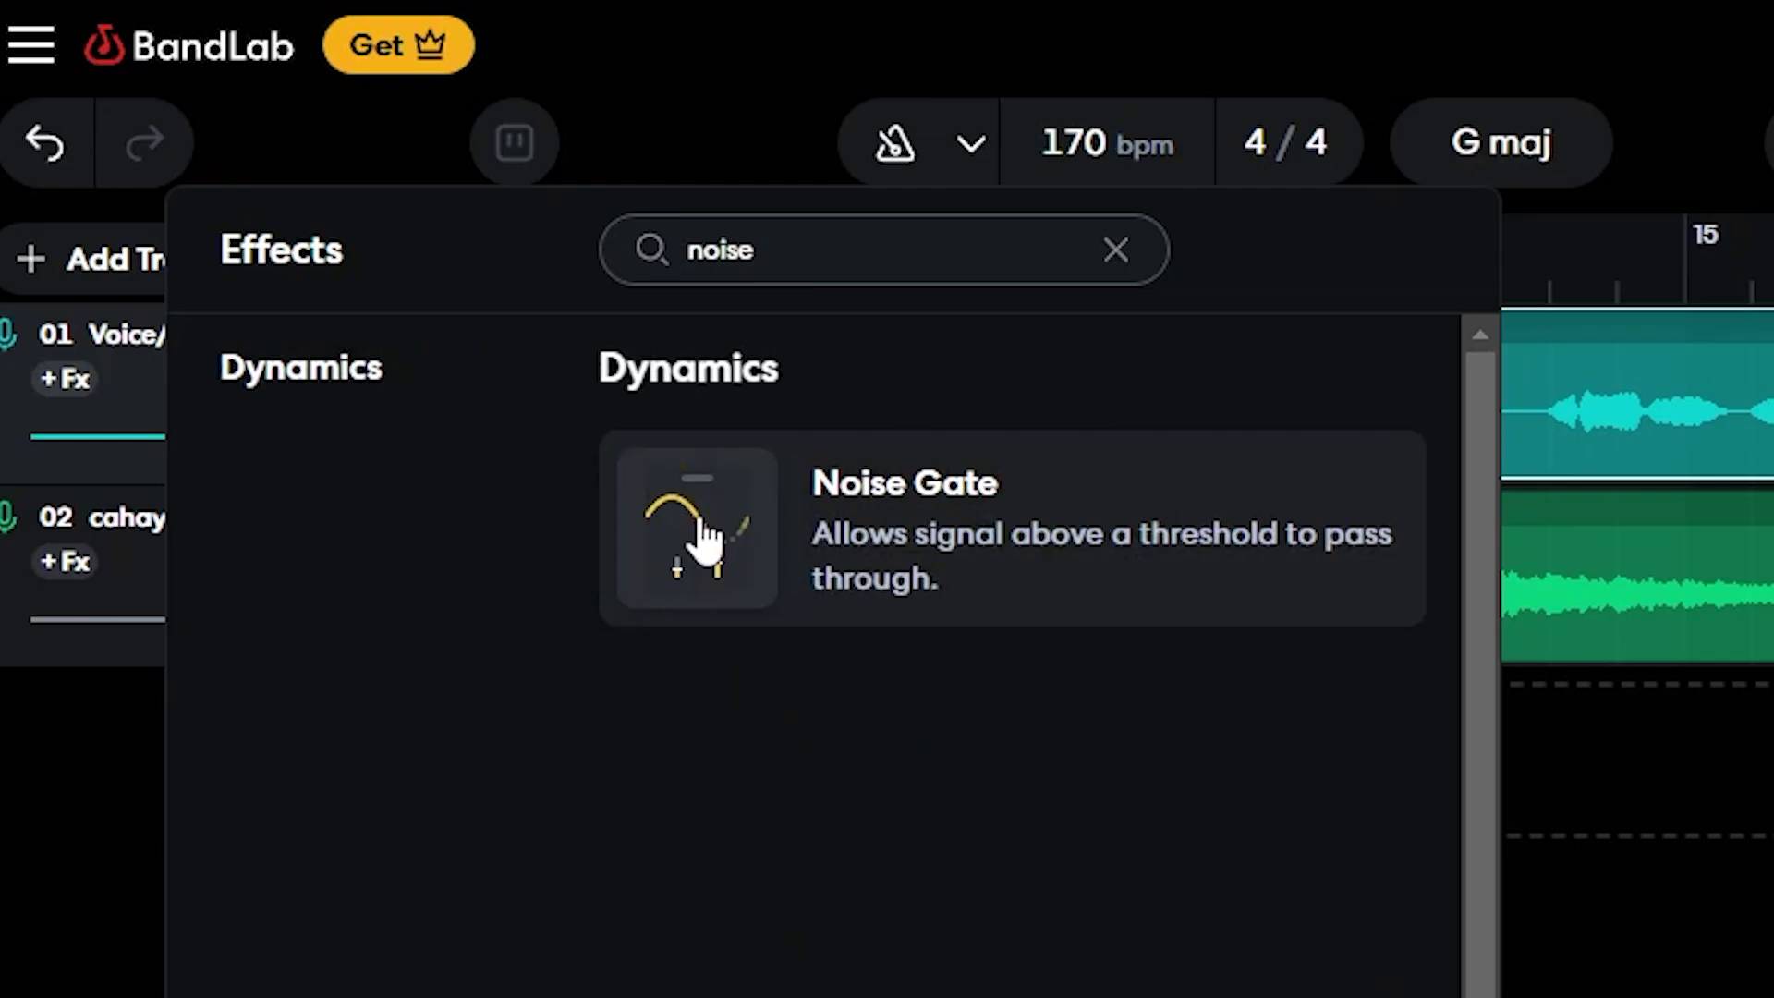
left_click(708, 540)
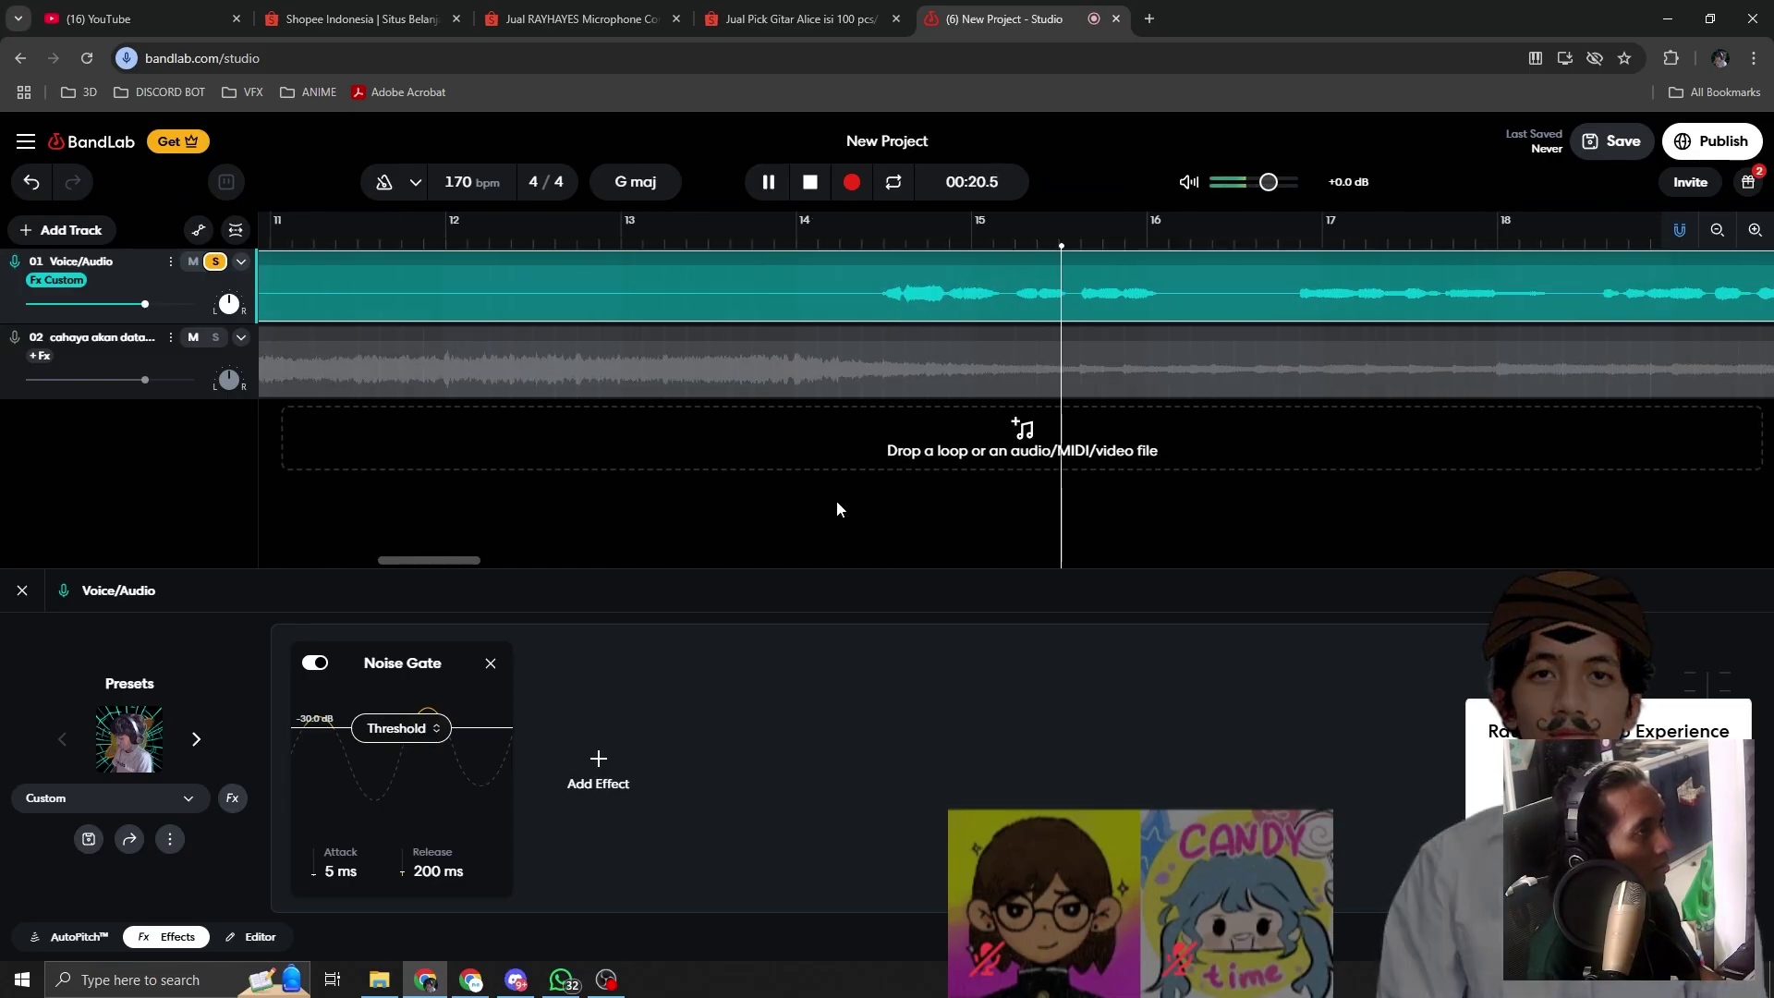
left_click_drag(398, 728, 377, 763)
left_click_drag(317, 872, 317, 879)
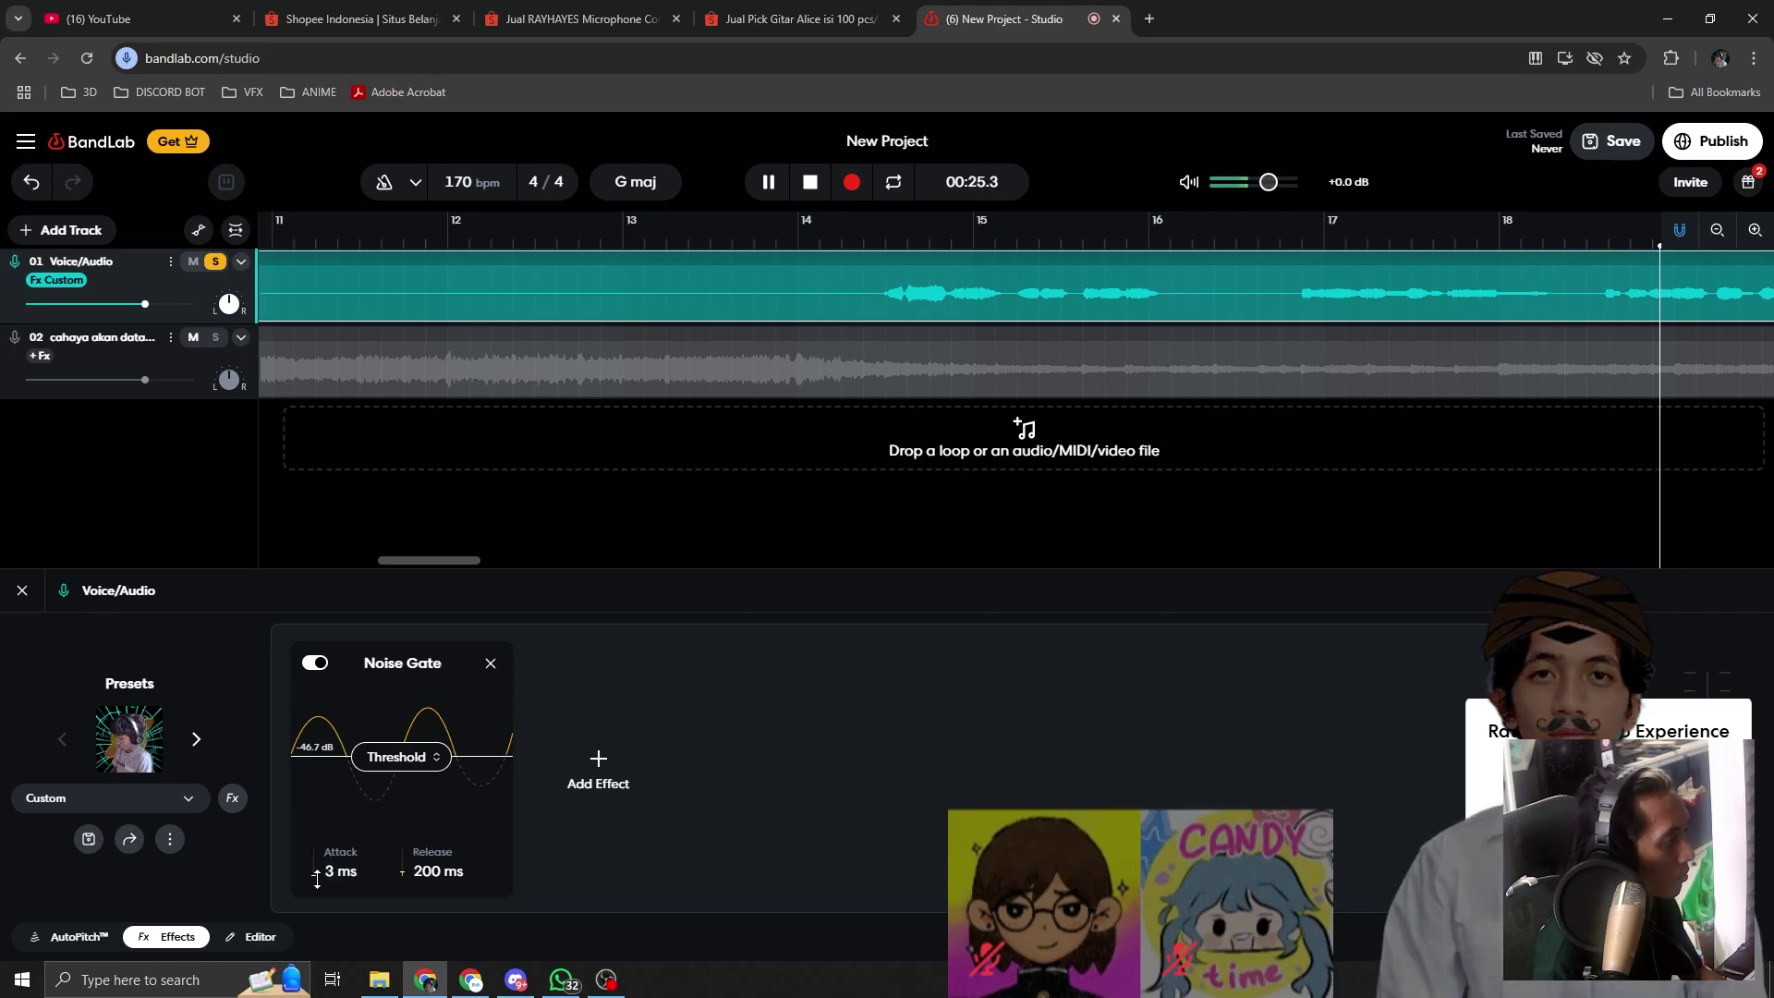
key("space")
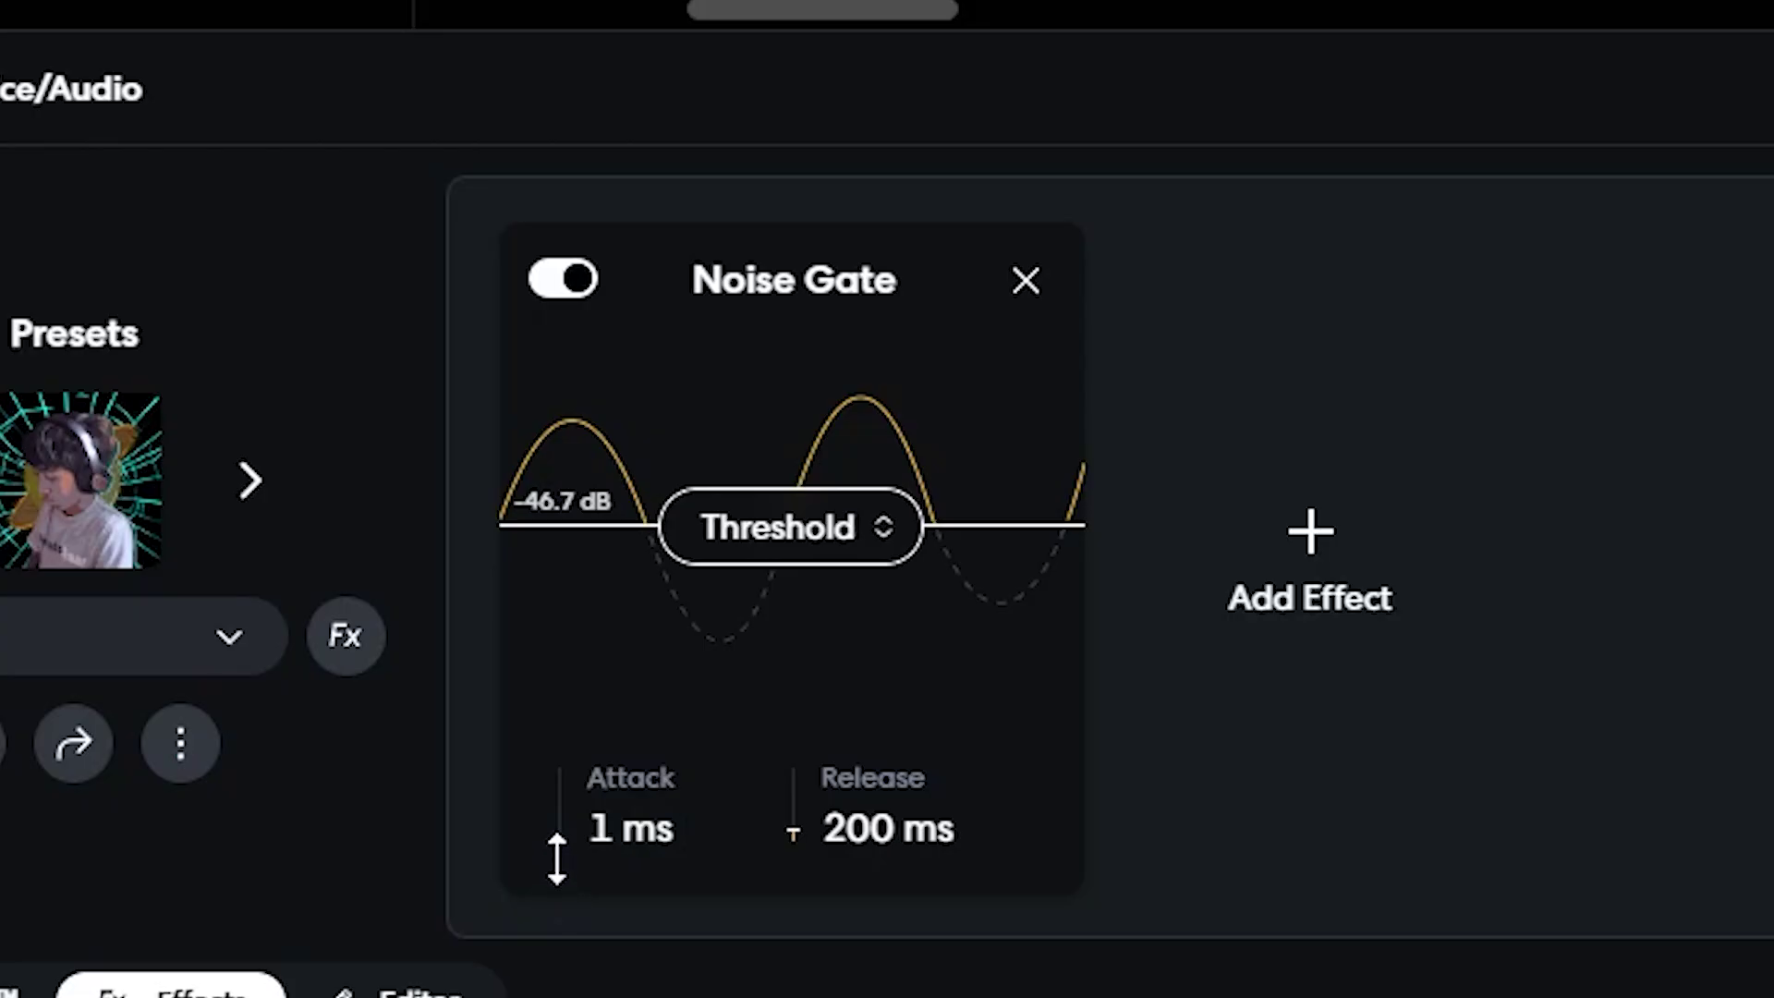
Step: Set the Noise Gate's release to 300 ms and its threshold to -50.5 dB while listening to the vocal
left_click_drag(799, 822, 797, 829)
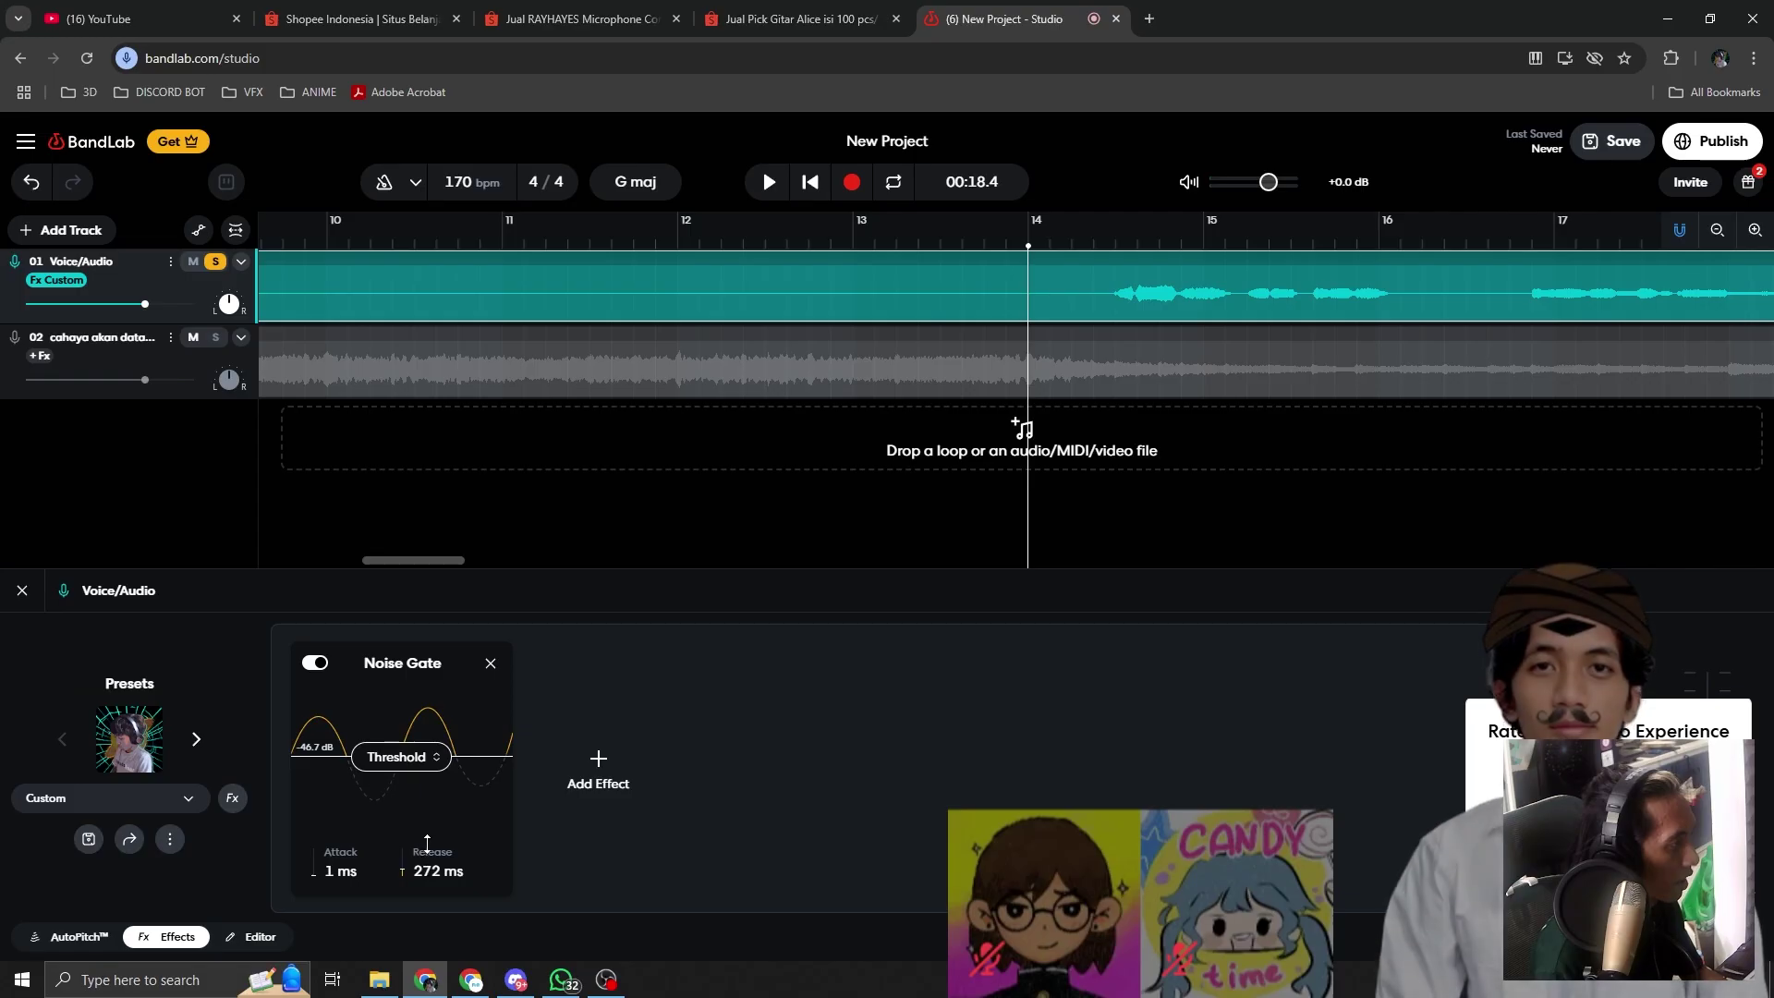
left_click_drag(407, 864, 404, 858)
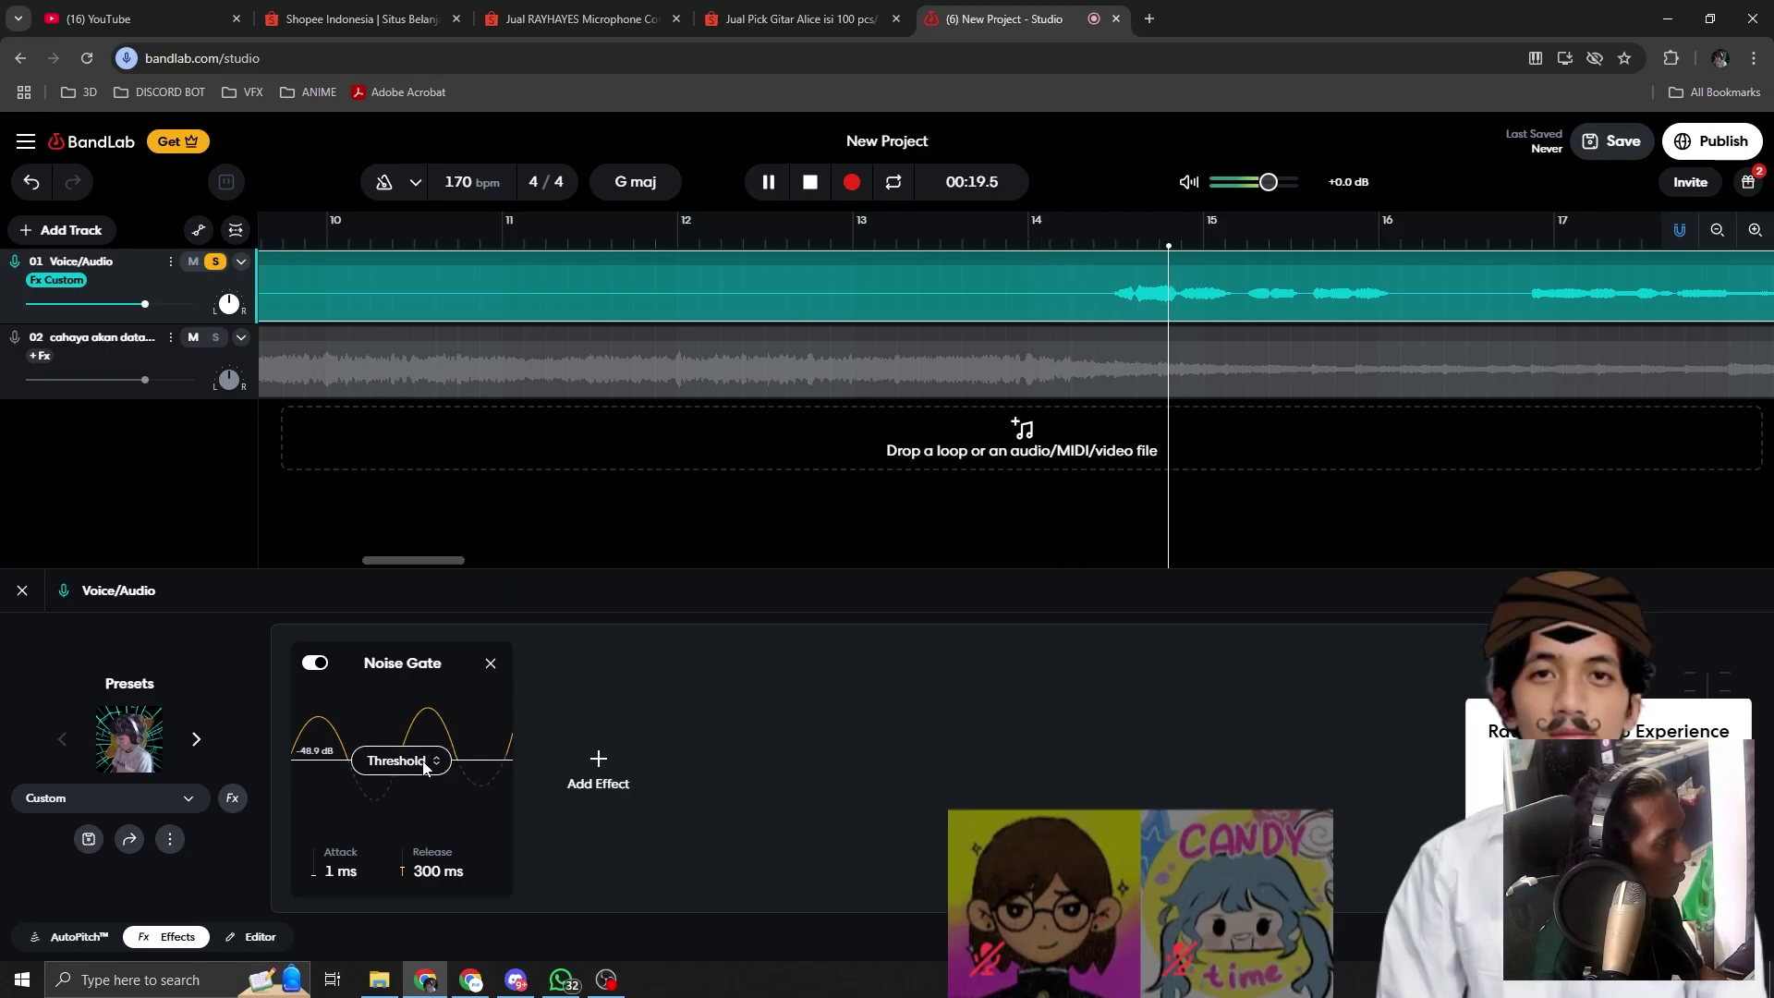
left_click_drag(424, 767, 415, 772)
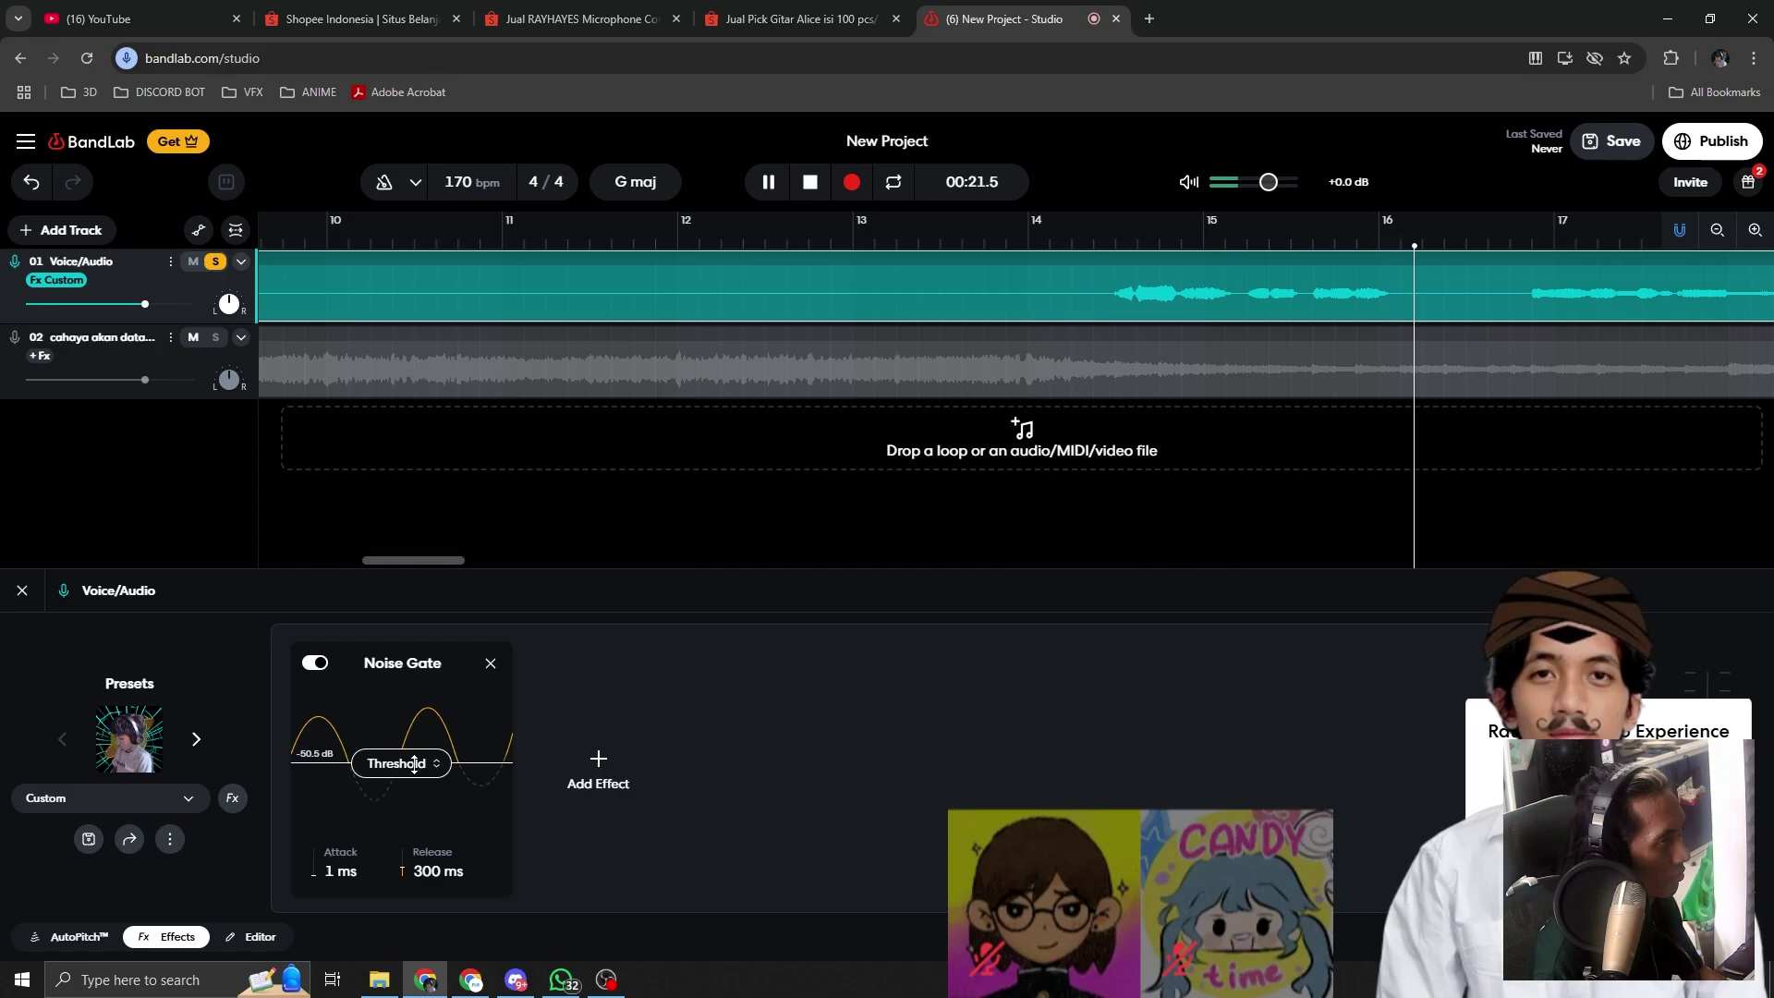
scroll(1032, 522, "down", 4)
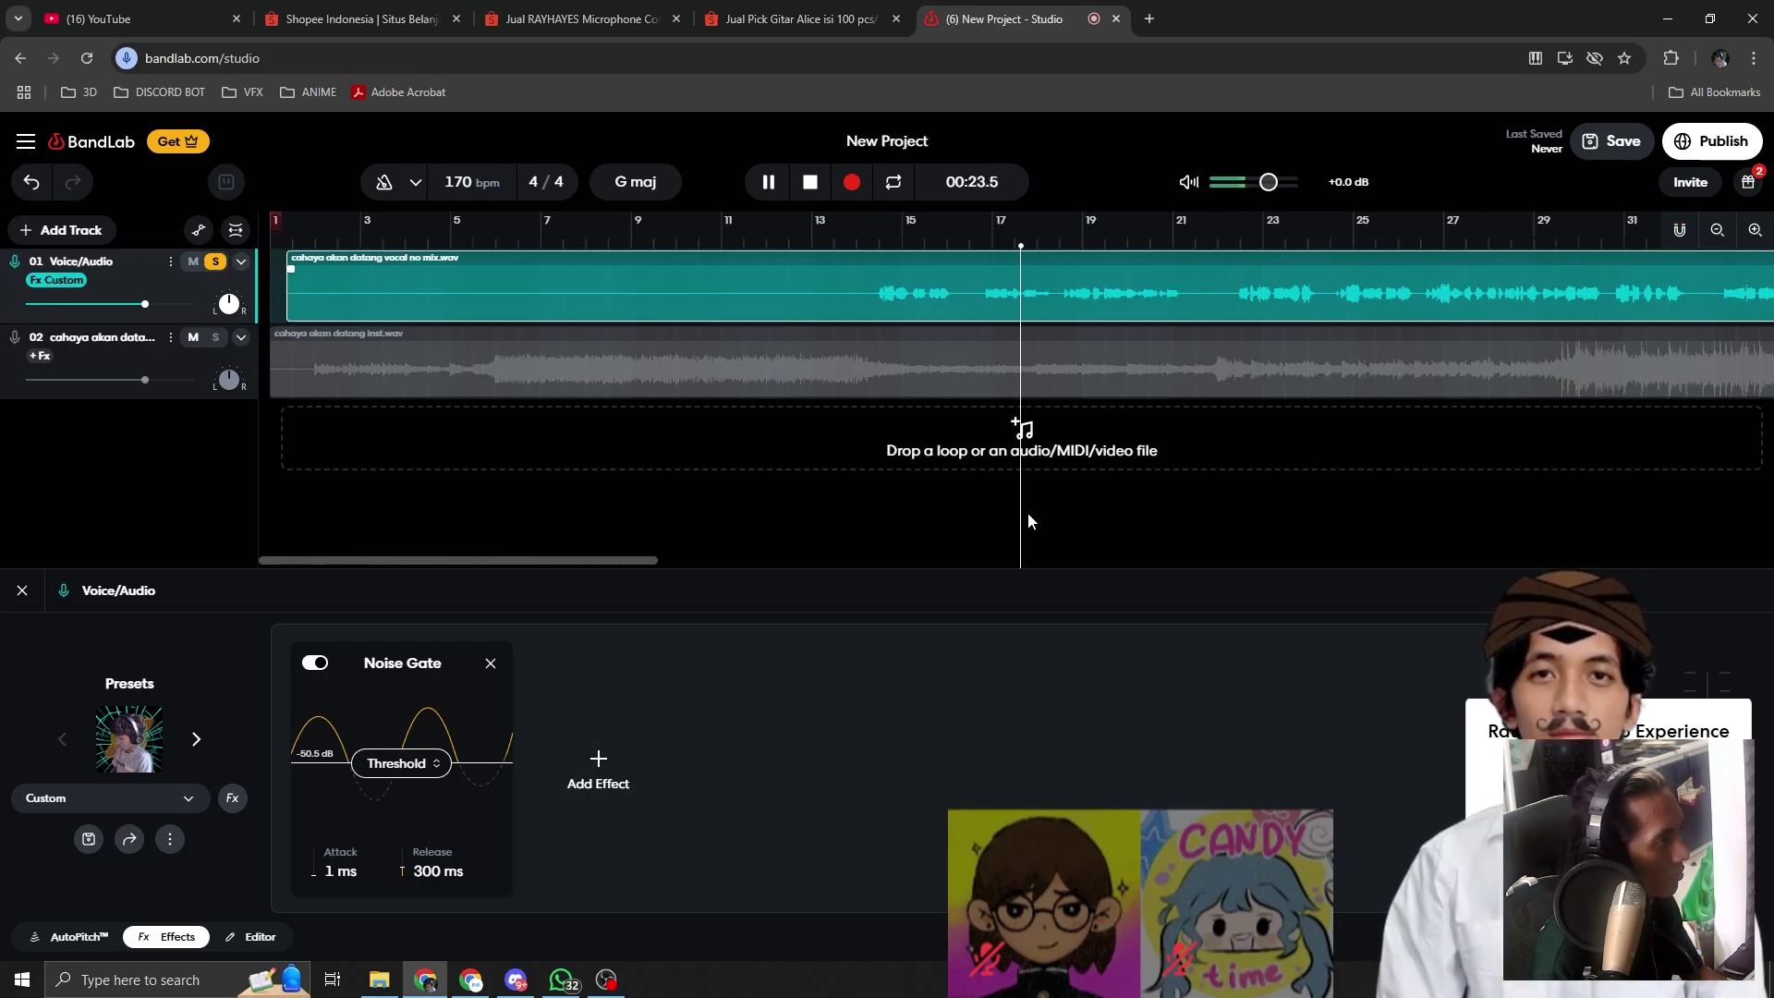
key("space")
Step: Search the effects for "compress" and add Multi-Band Comp to the vocal track
left_click(597, 771)
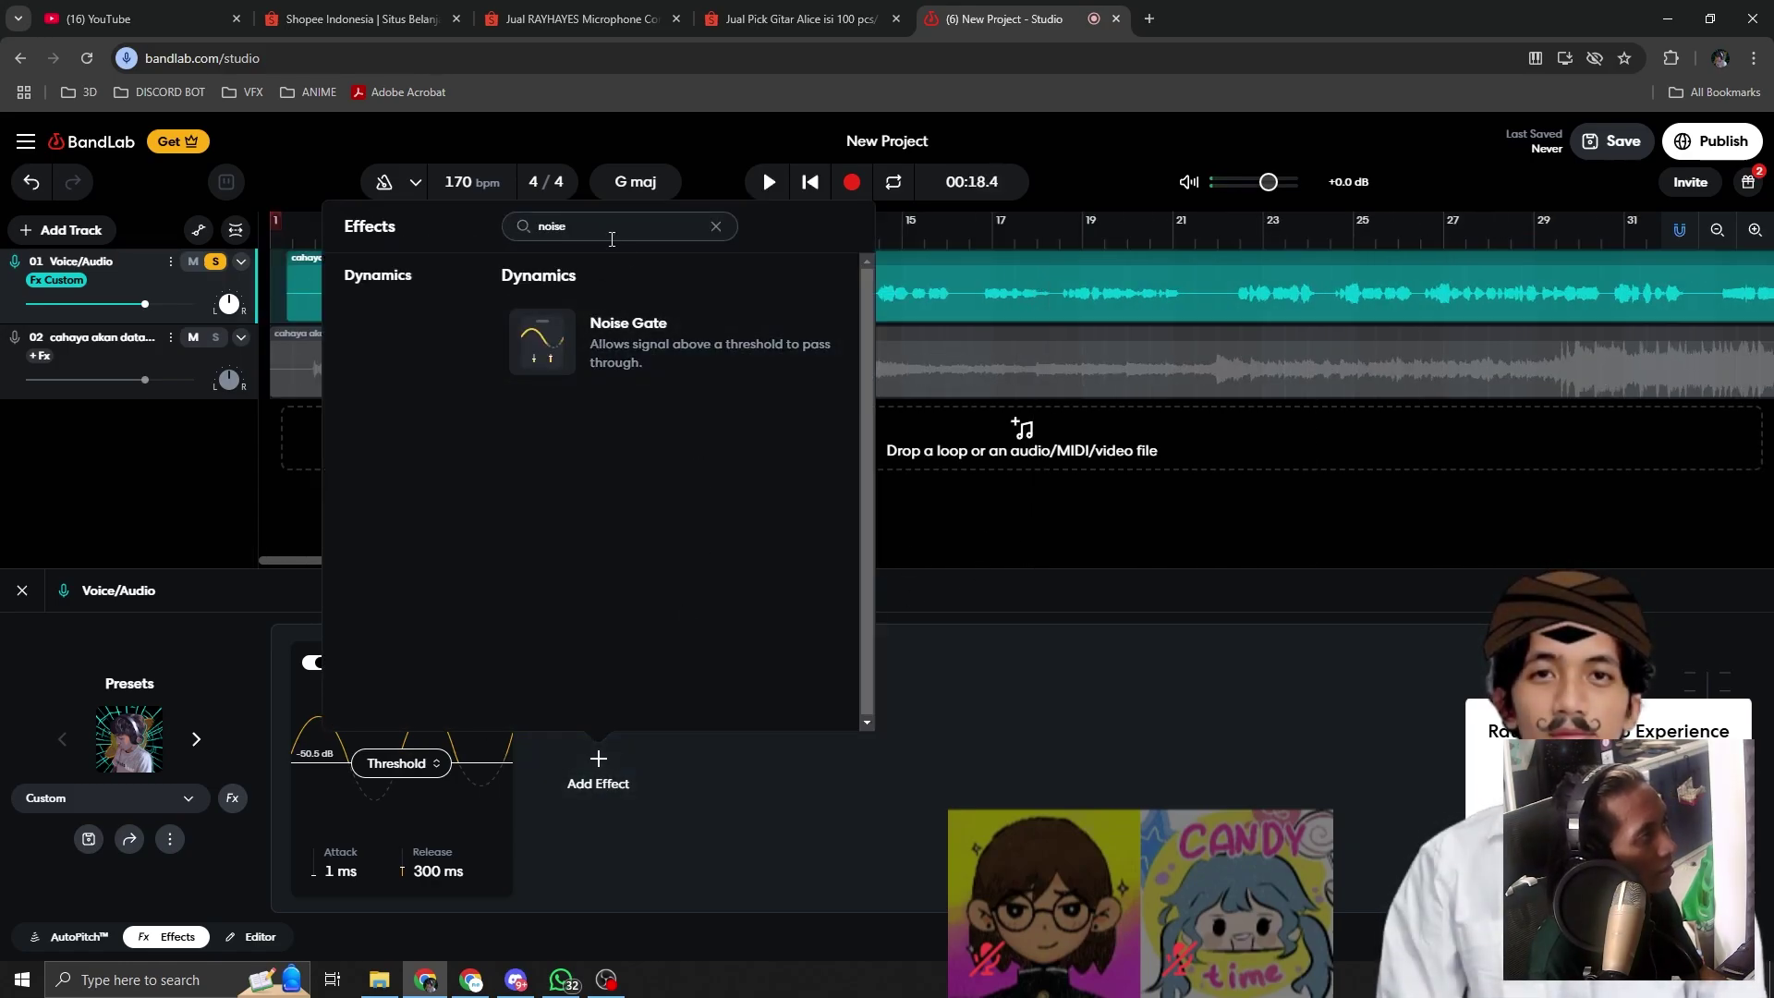
key("BackSpace")
key("BackSpace")
key("BackSpace")
key("BackSpace")
key("BackSpace")
type("compre")
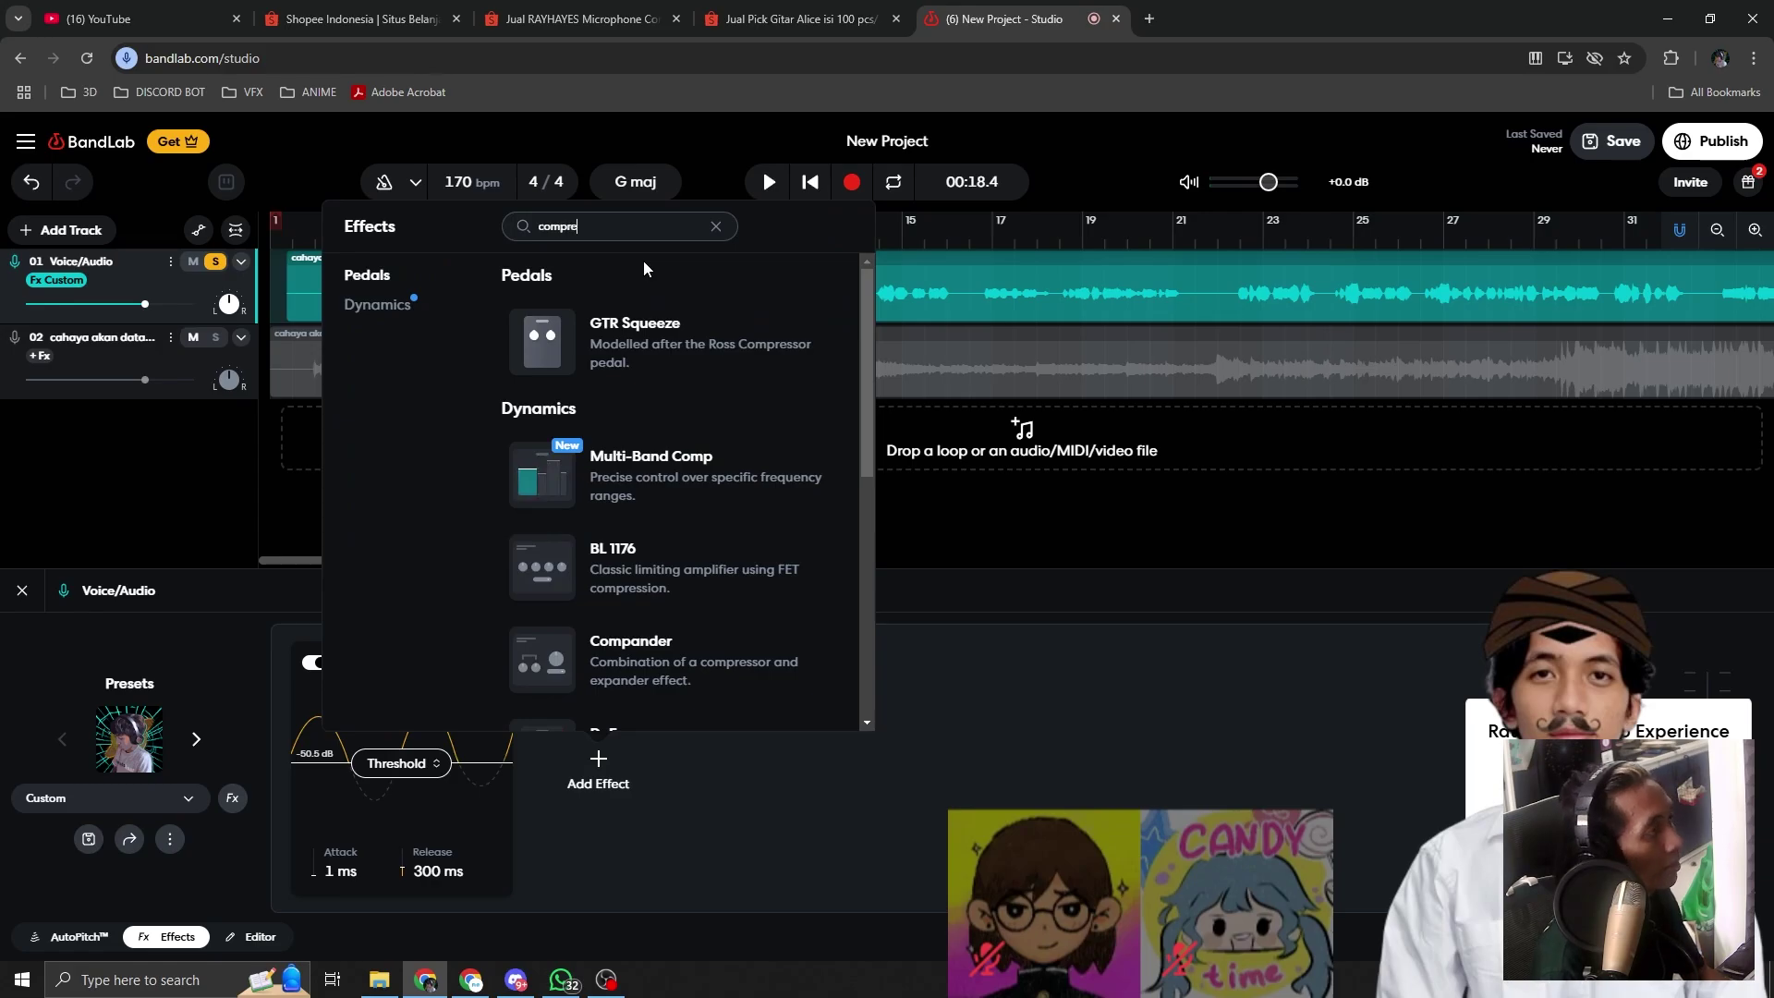
type("ss")
scroll(643, 260, "down", 5)
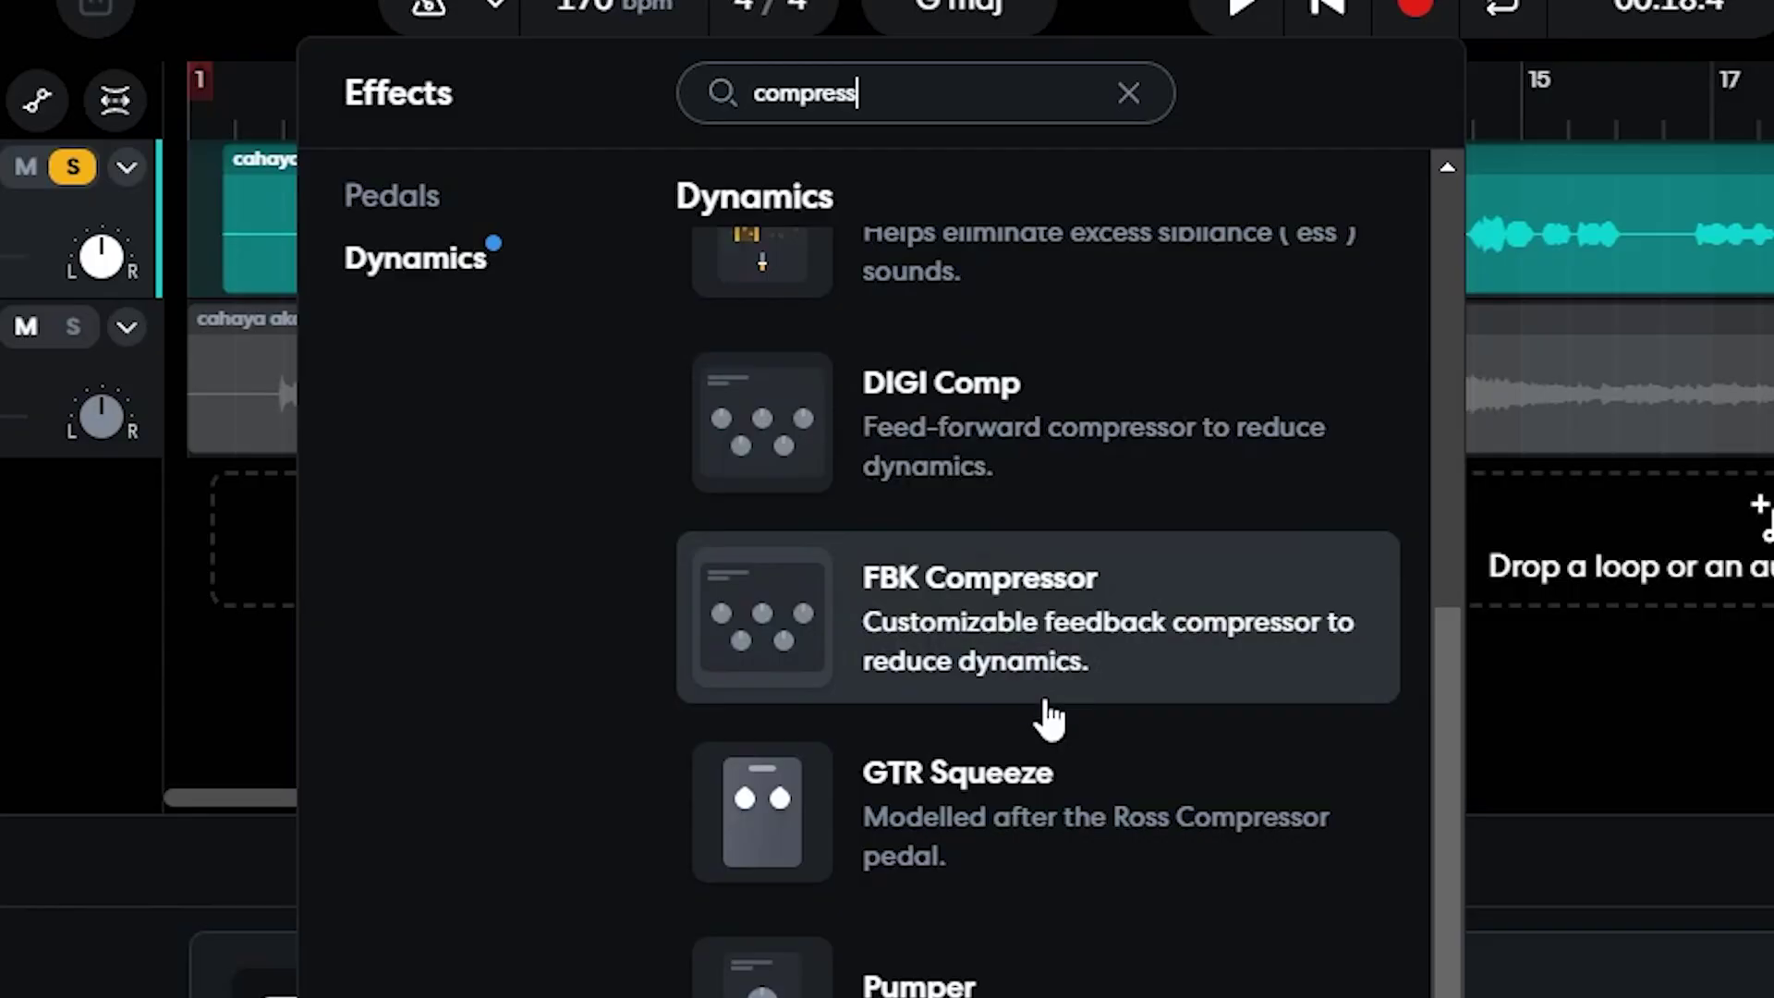
scroll(1050, 718, "down", 2)
scroll(1020, 823, "up", 1)
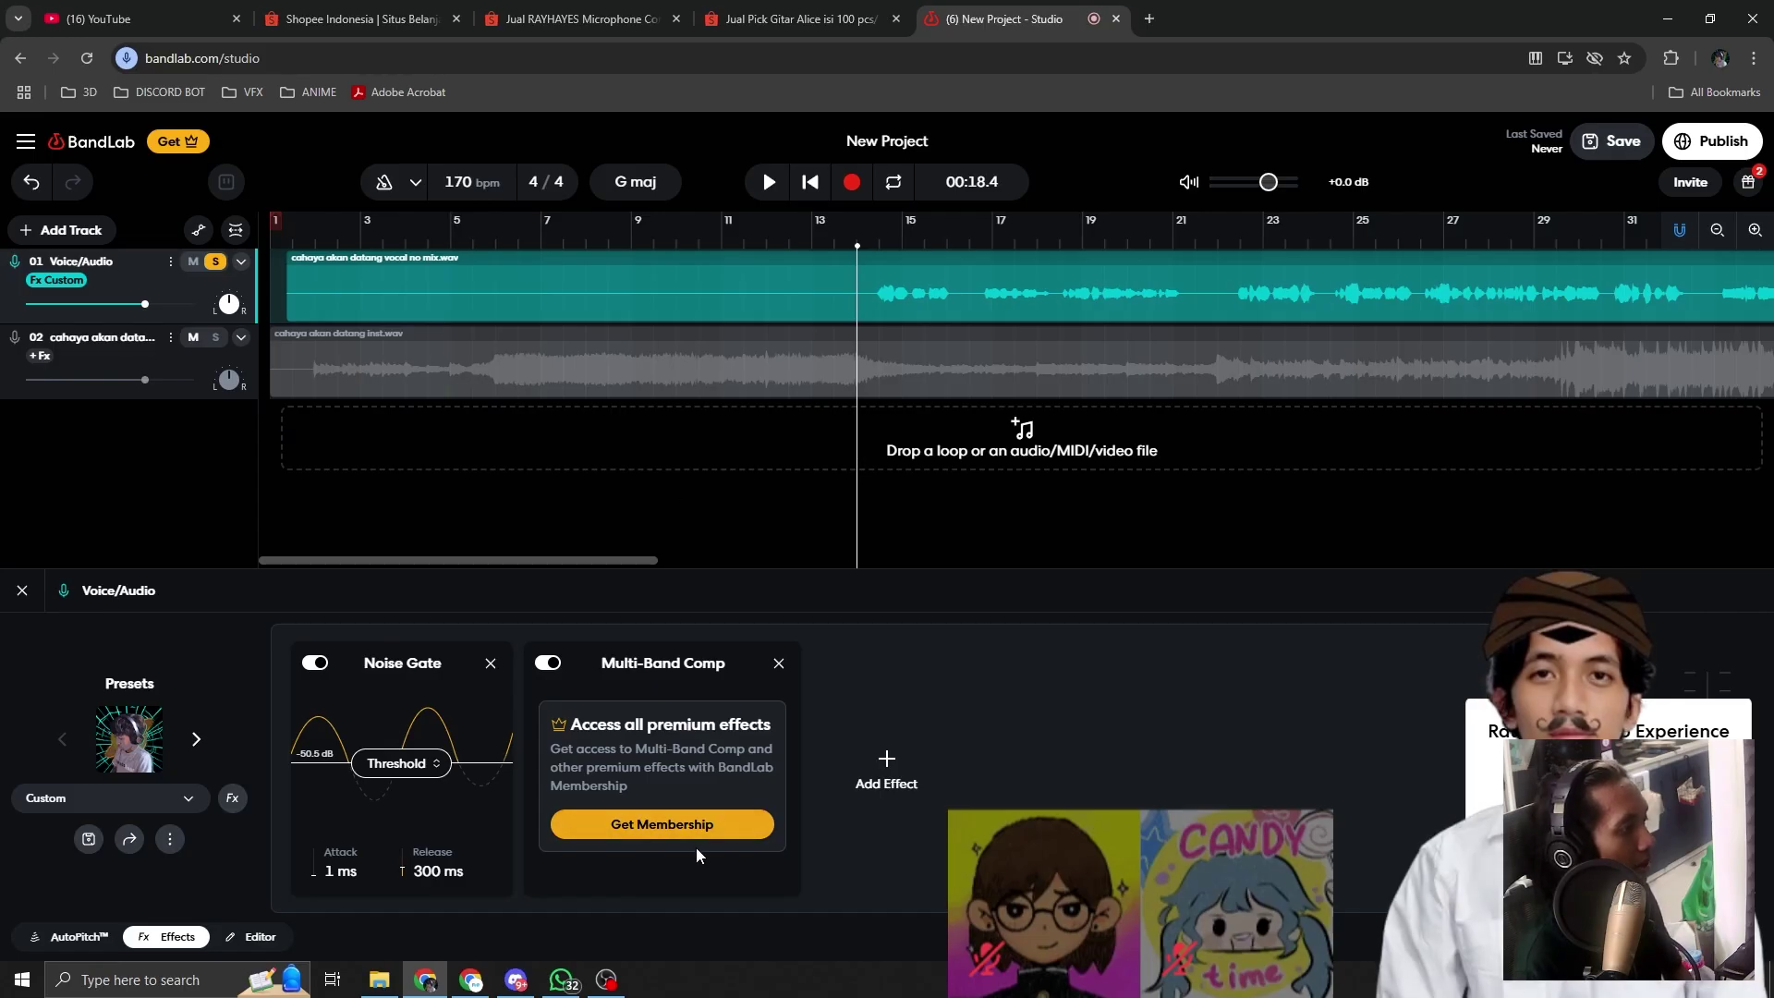
Step: Remove Multi-Band Comp and try the BL 1176 effect in its place
left_click(1210, 265)
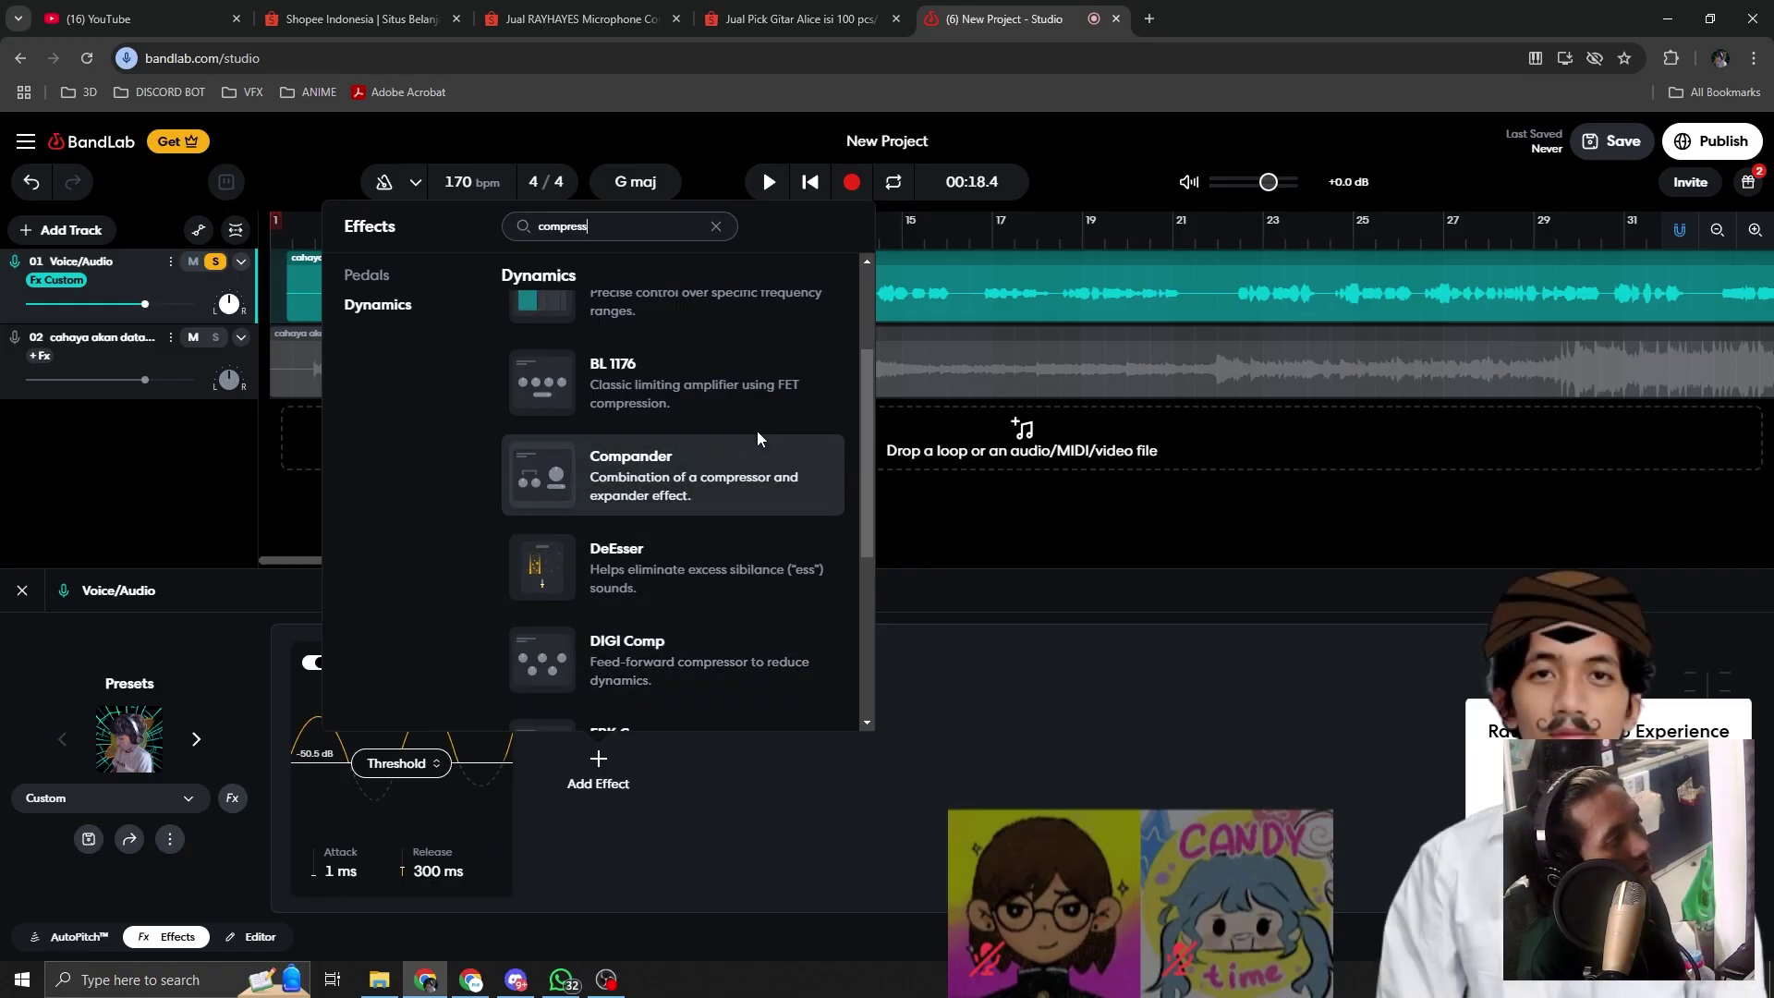
left_click(750, 421)
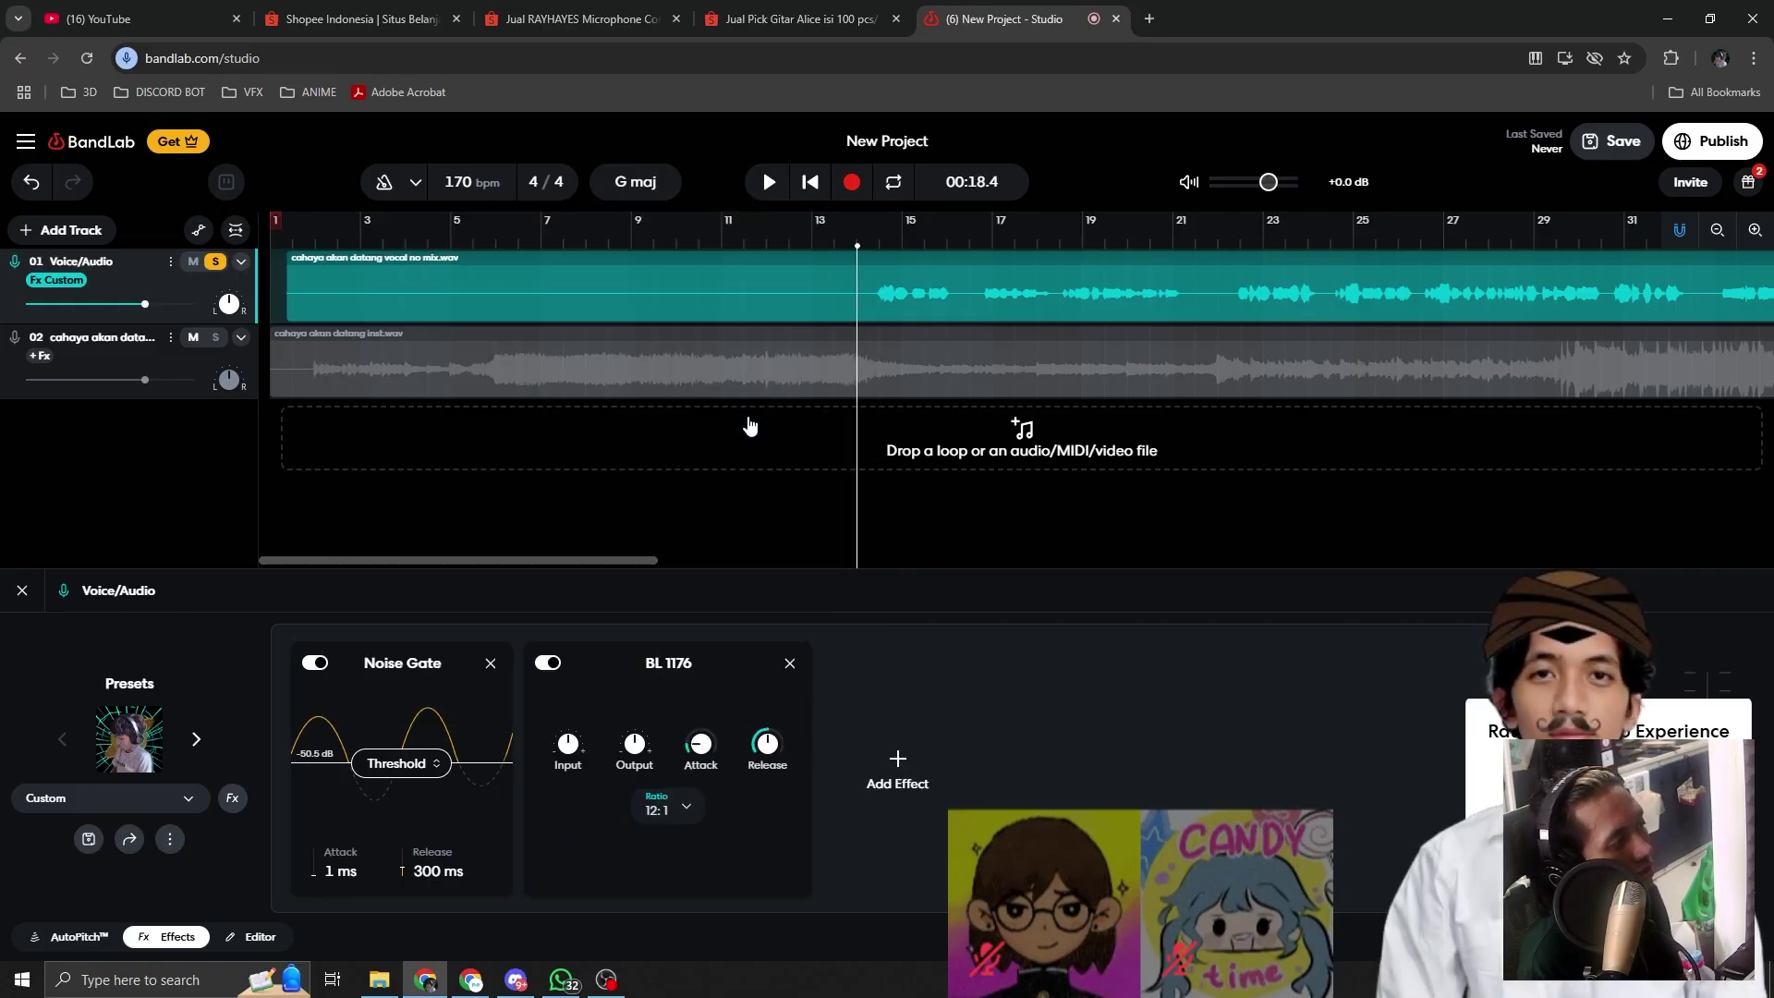
left_click(790, 662)
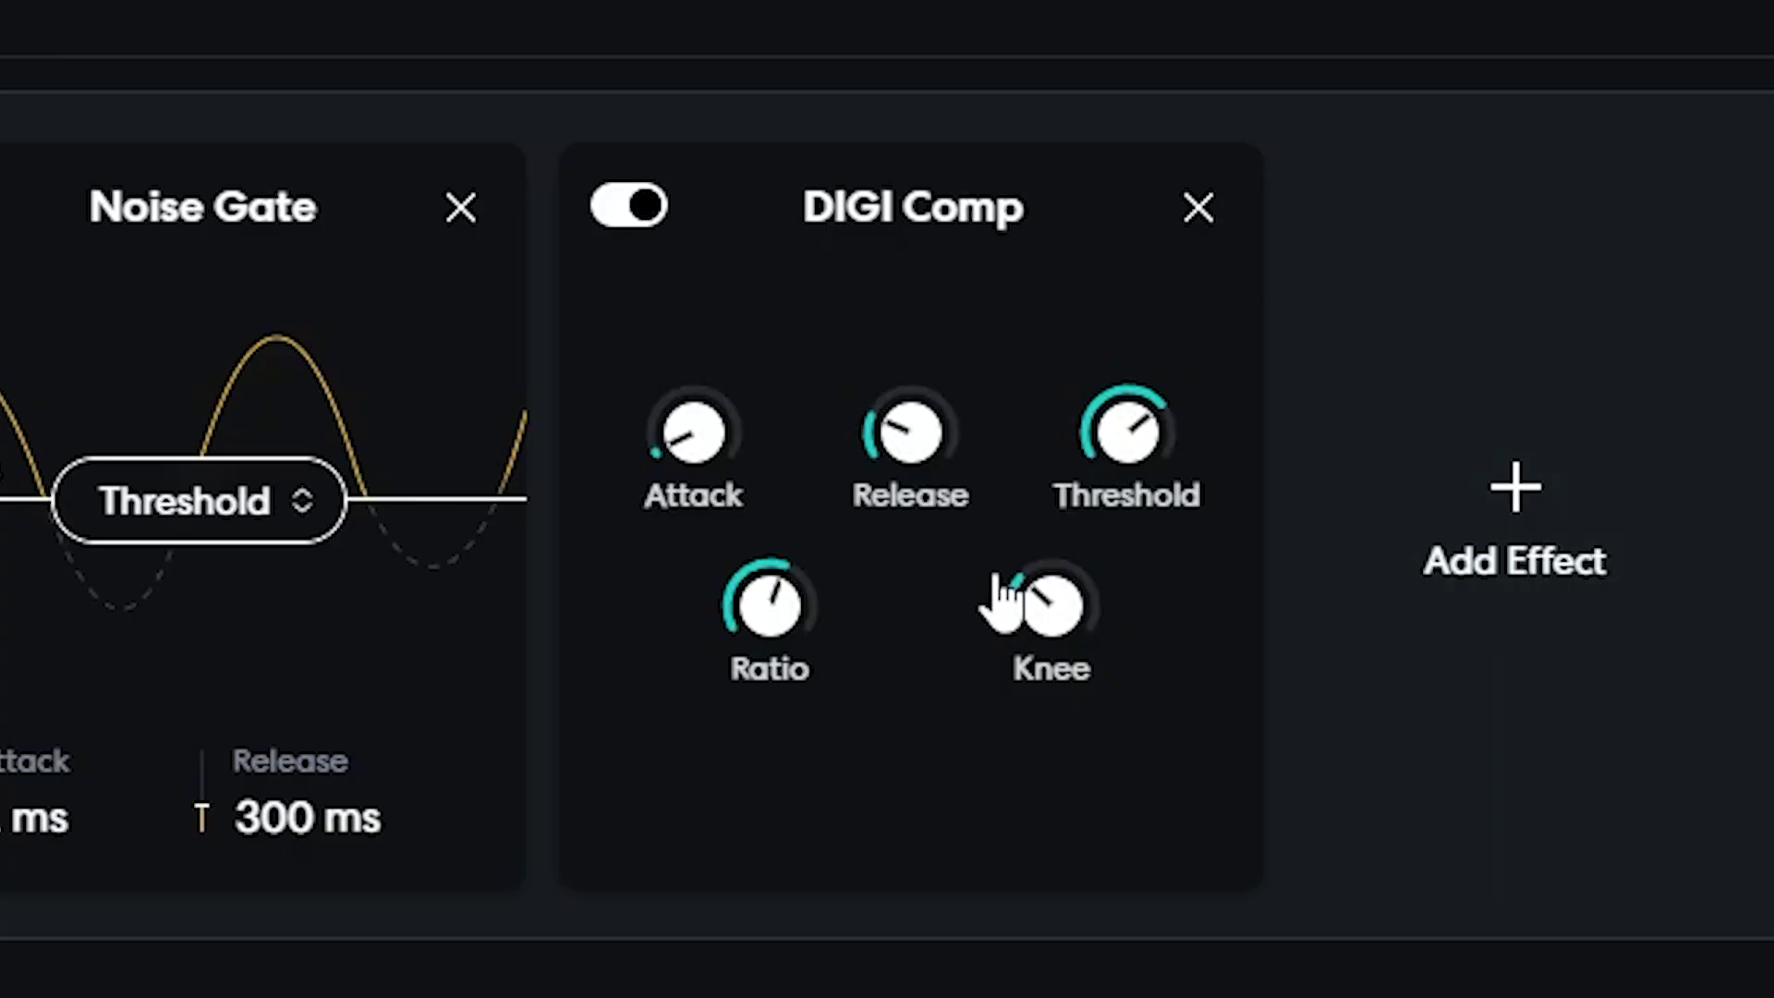
Step: Add DIGI Comp to the vocal track, lower its attack to the minimum, and adjust its release and threshold
left_click_drag(682, 438, 679, 514)
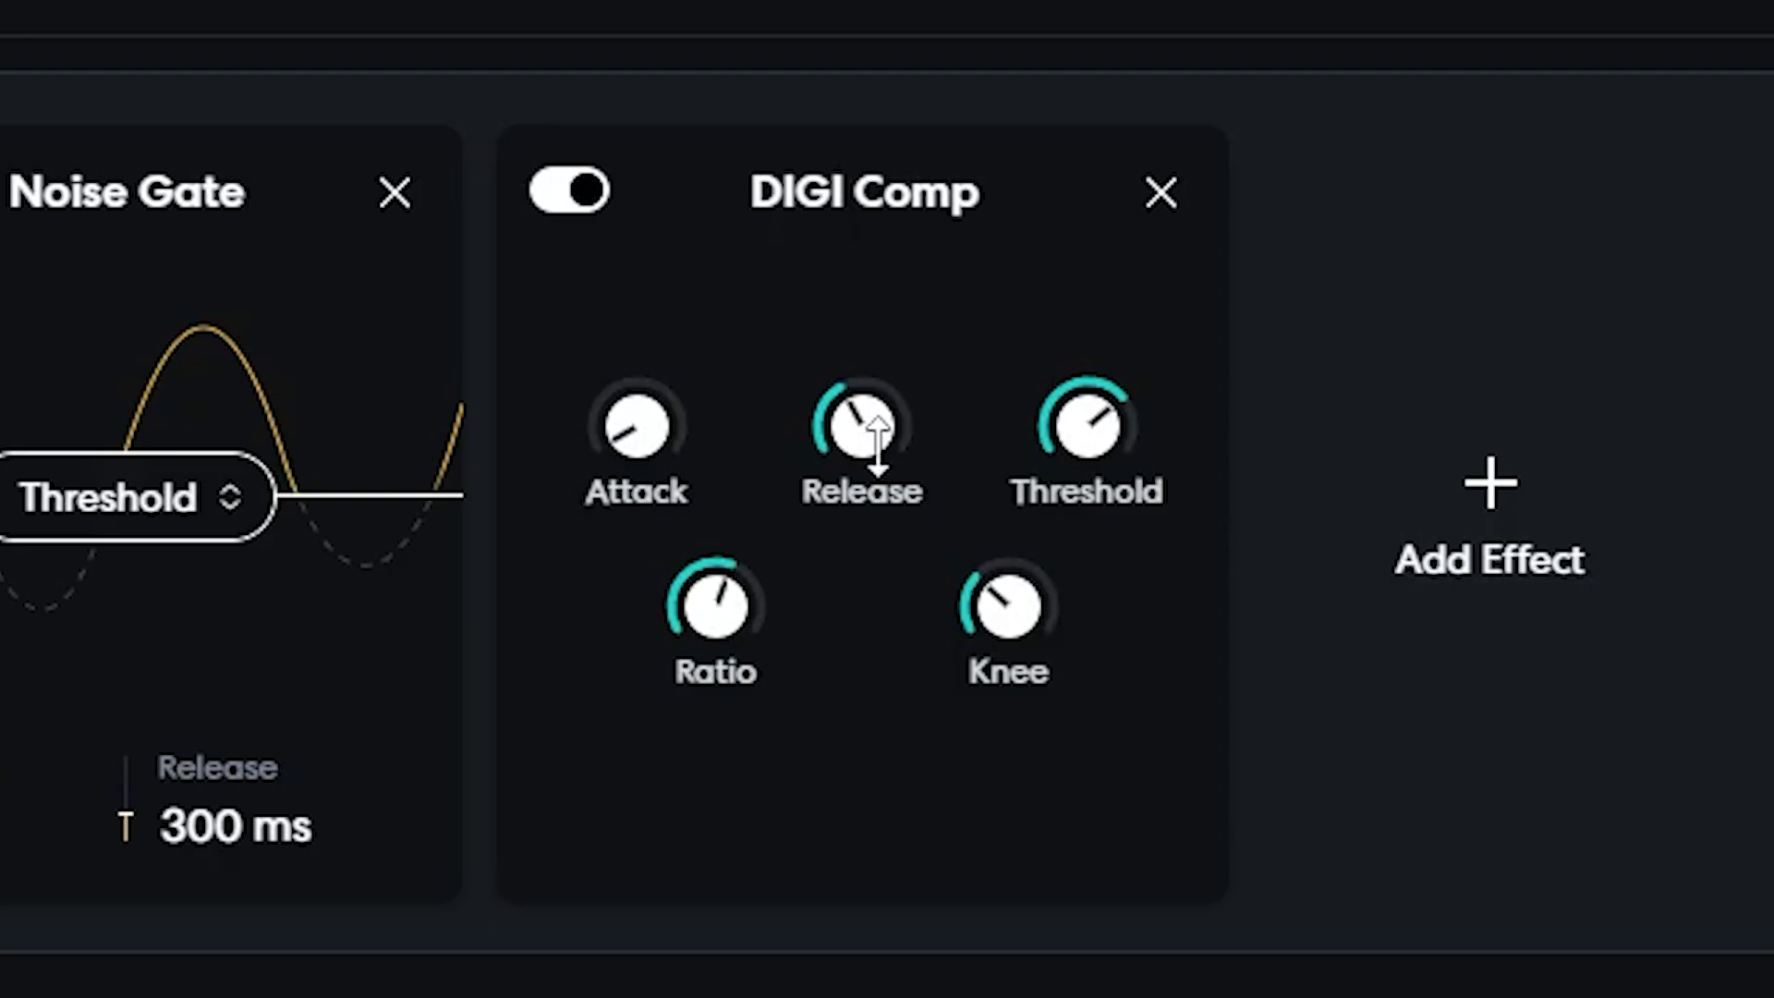
left_click_drag(876, 445, 863, 445)
left_click_drag(1050, 420, 1055, 482)
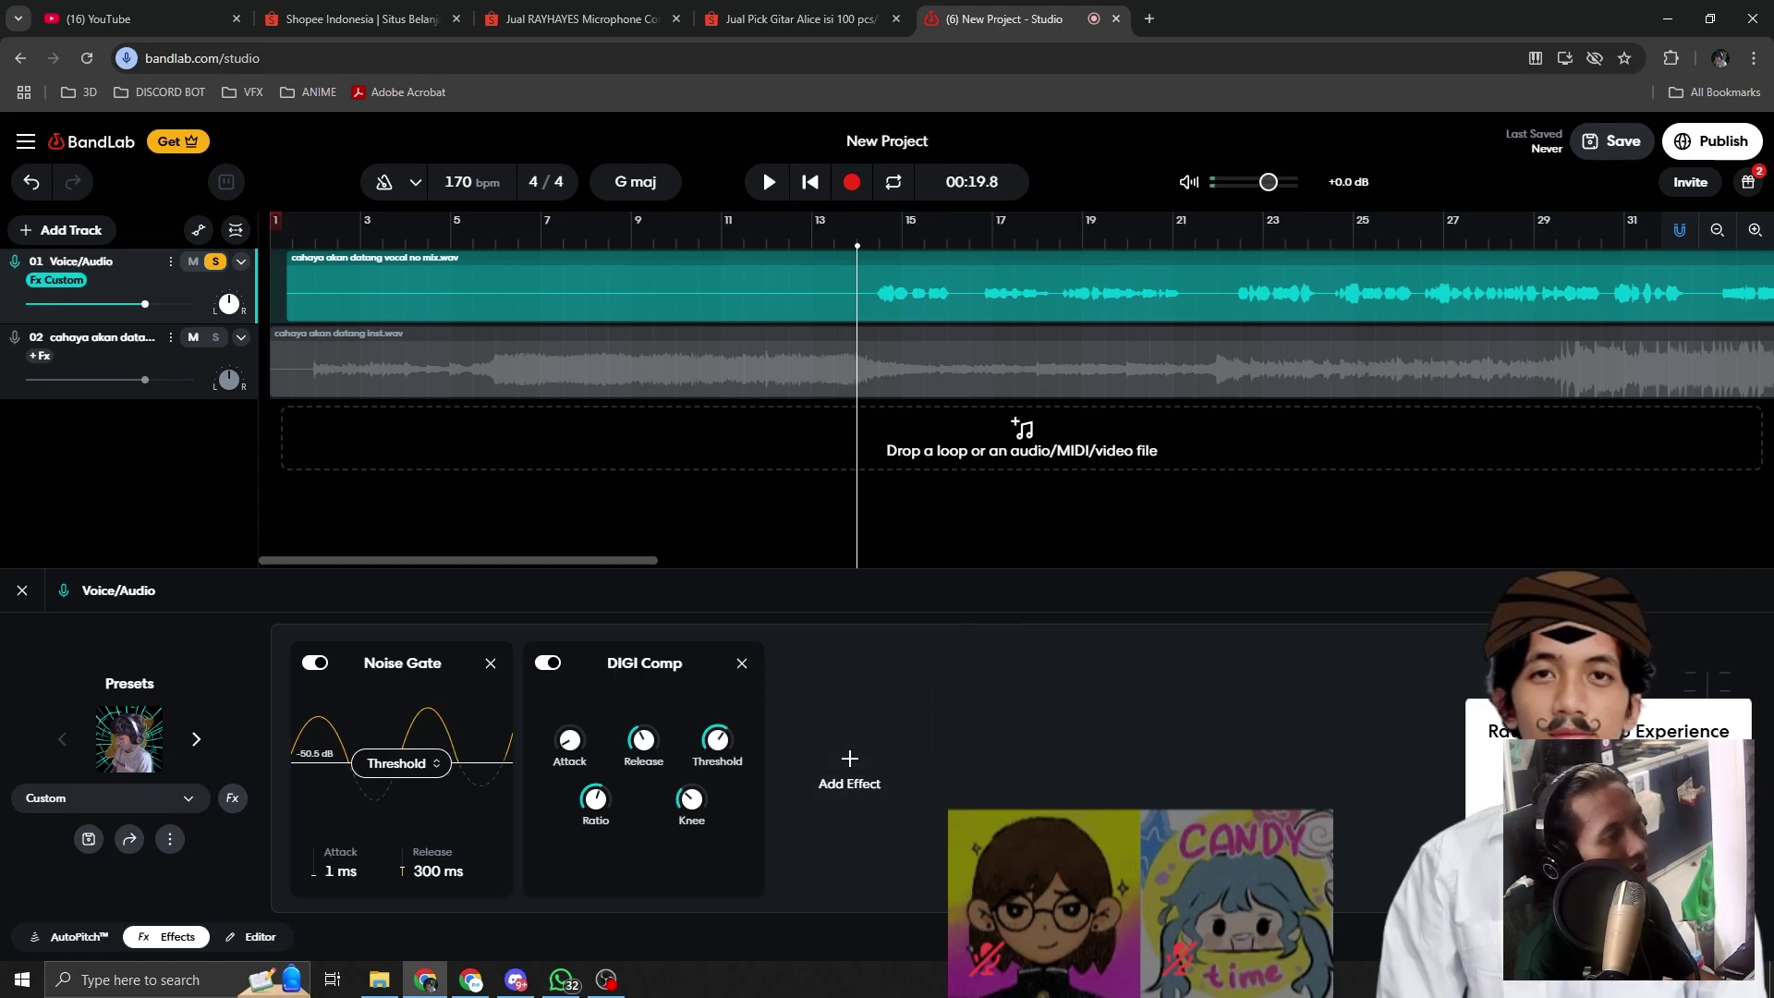
left_click(1747, 182)
left_click(1746, 184)
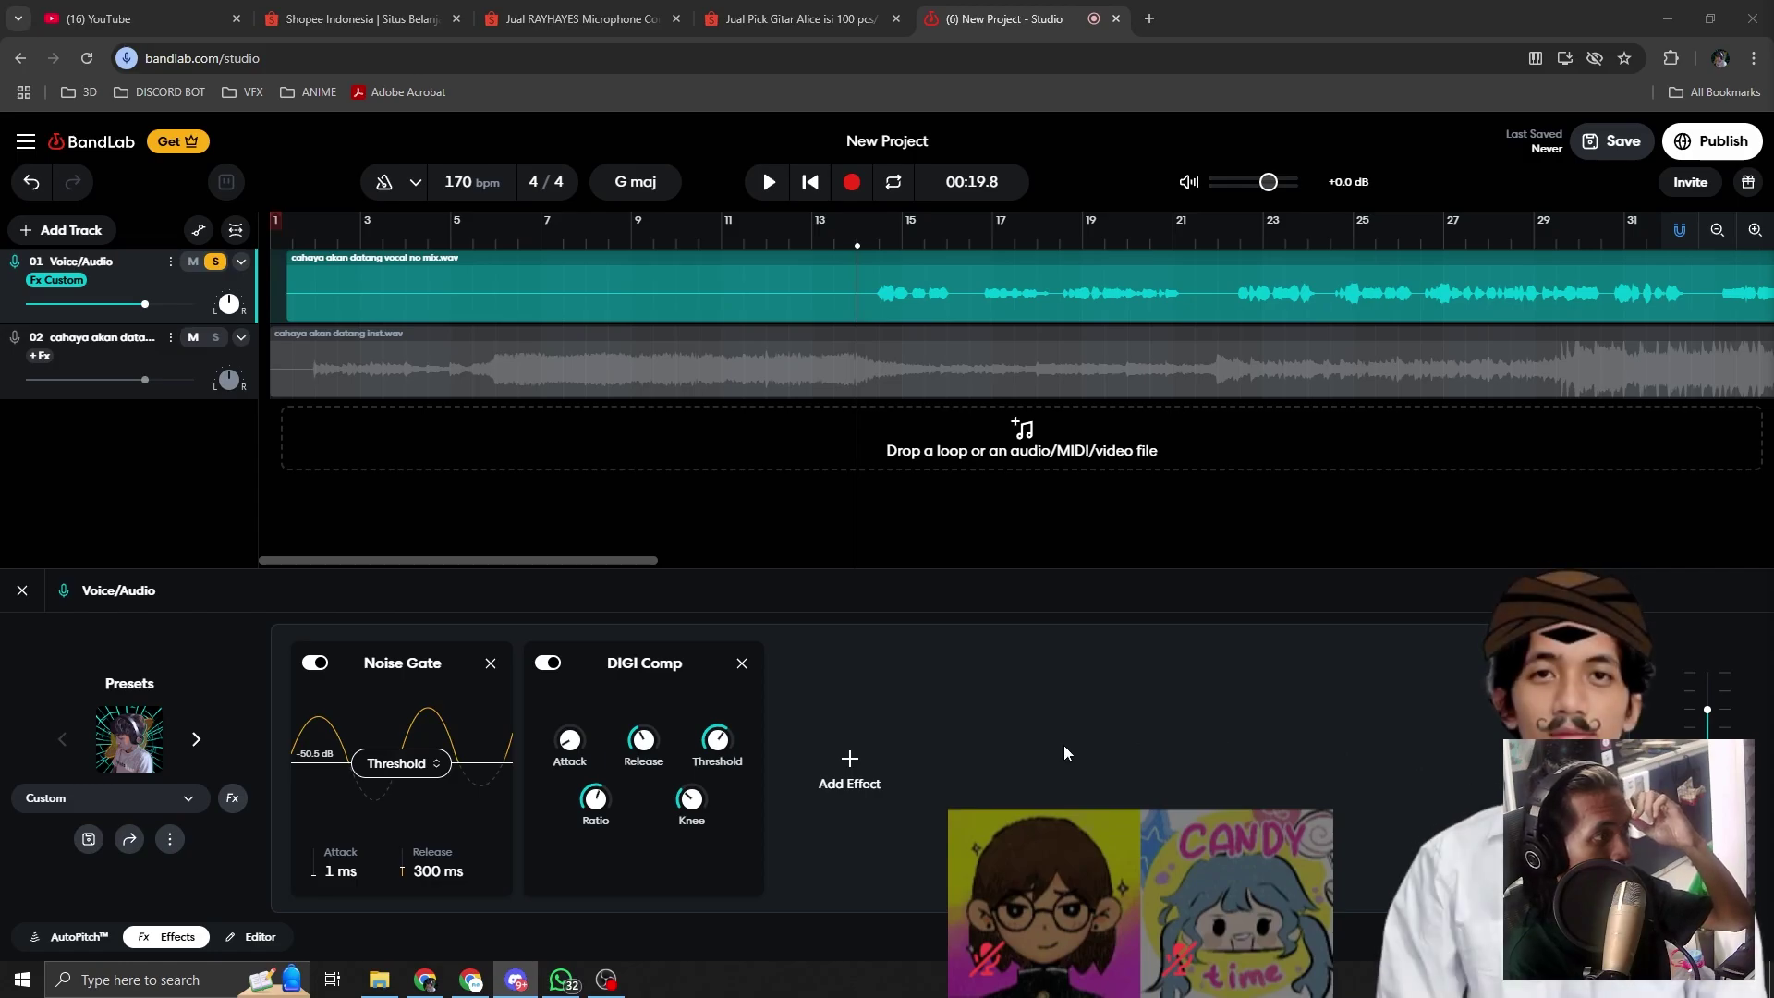
Step: Lower DIGI Comp's threshold to about -29.5 dB and adjust its ratio and knee while listening to the vocal
mouse_move(692, 761)
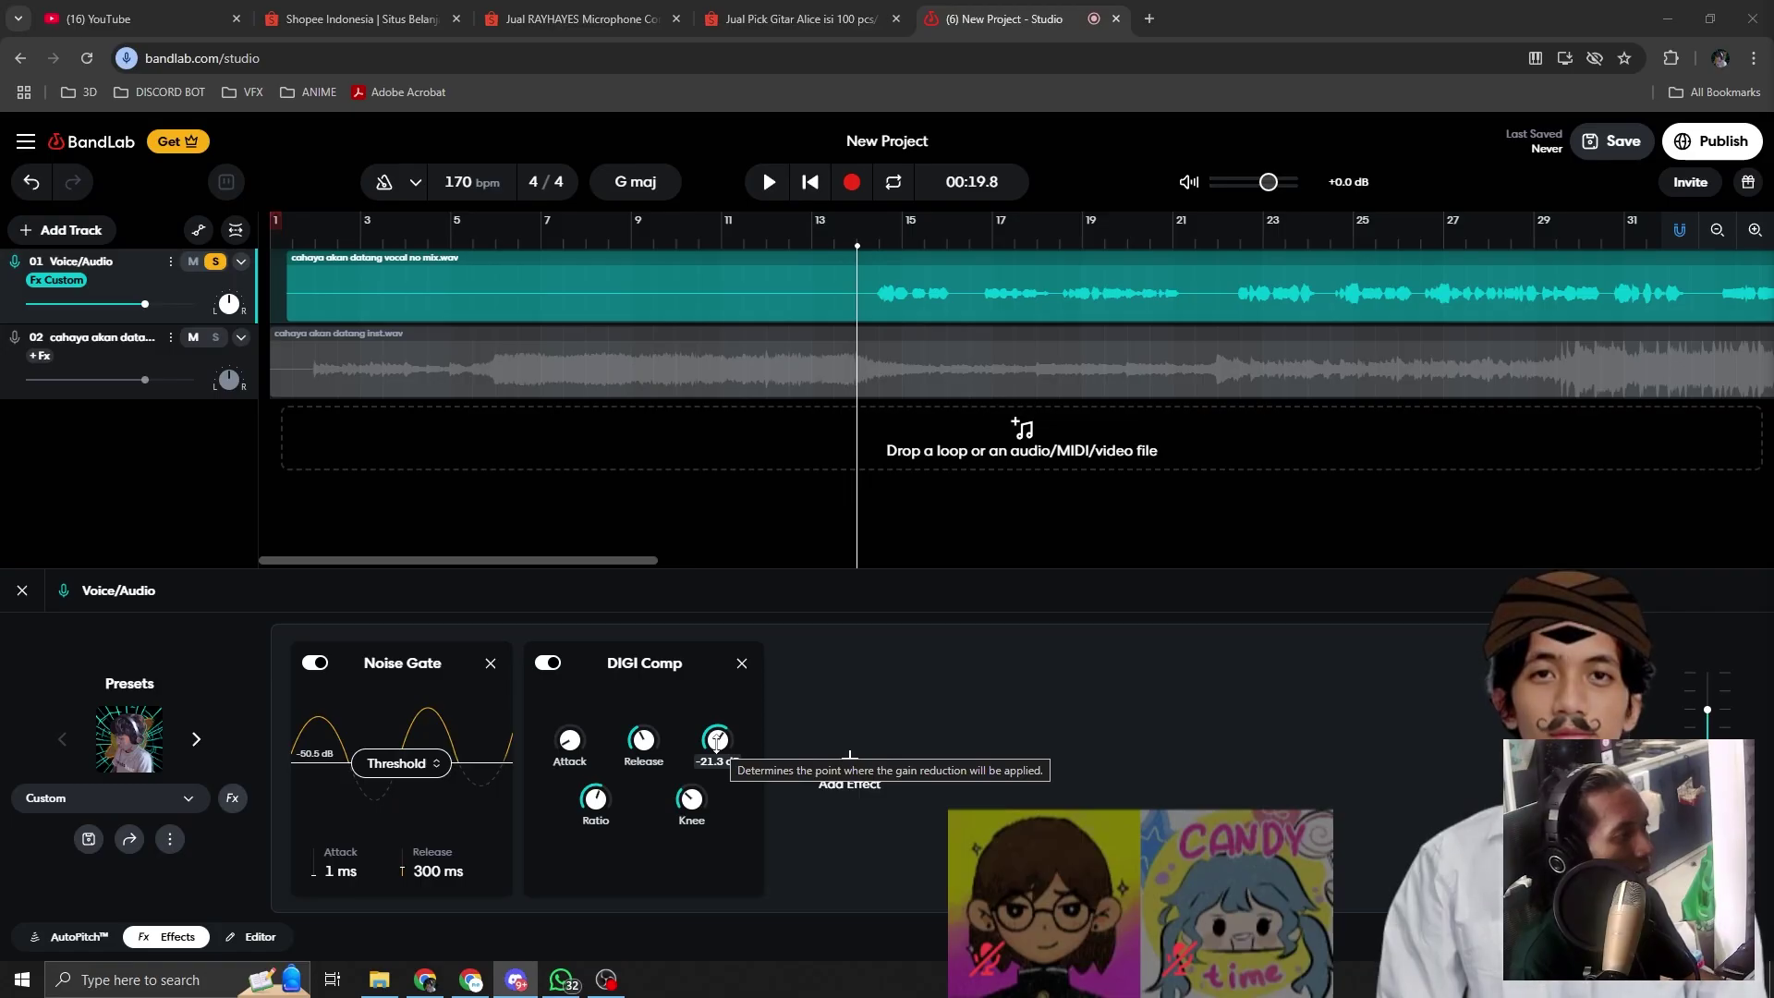
left_click_drag(722, 745, 716, 786)
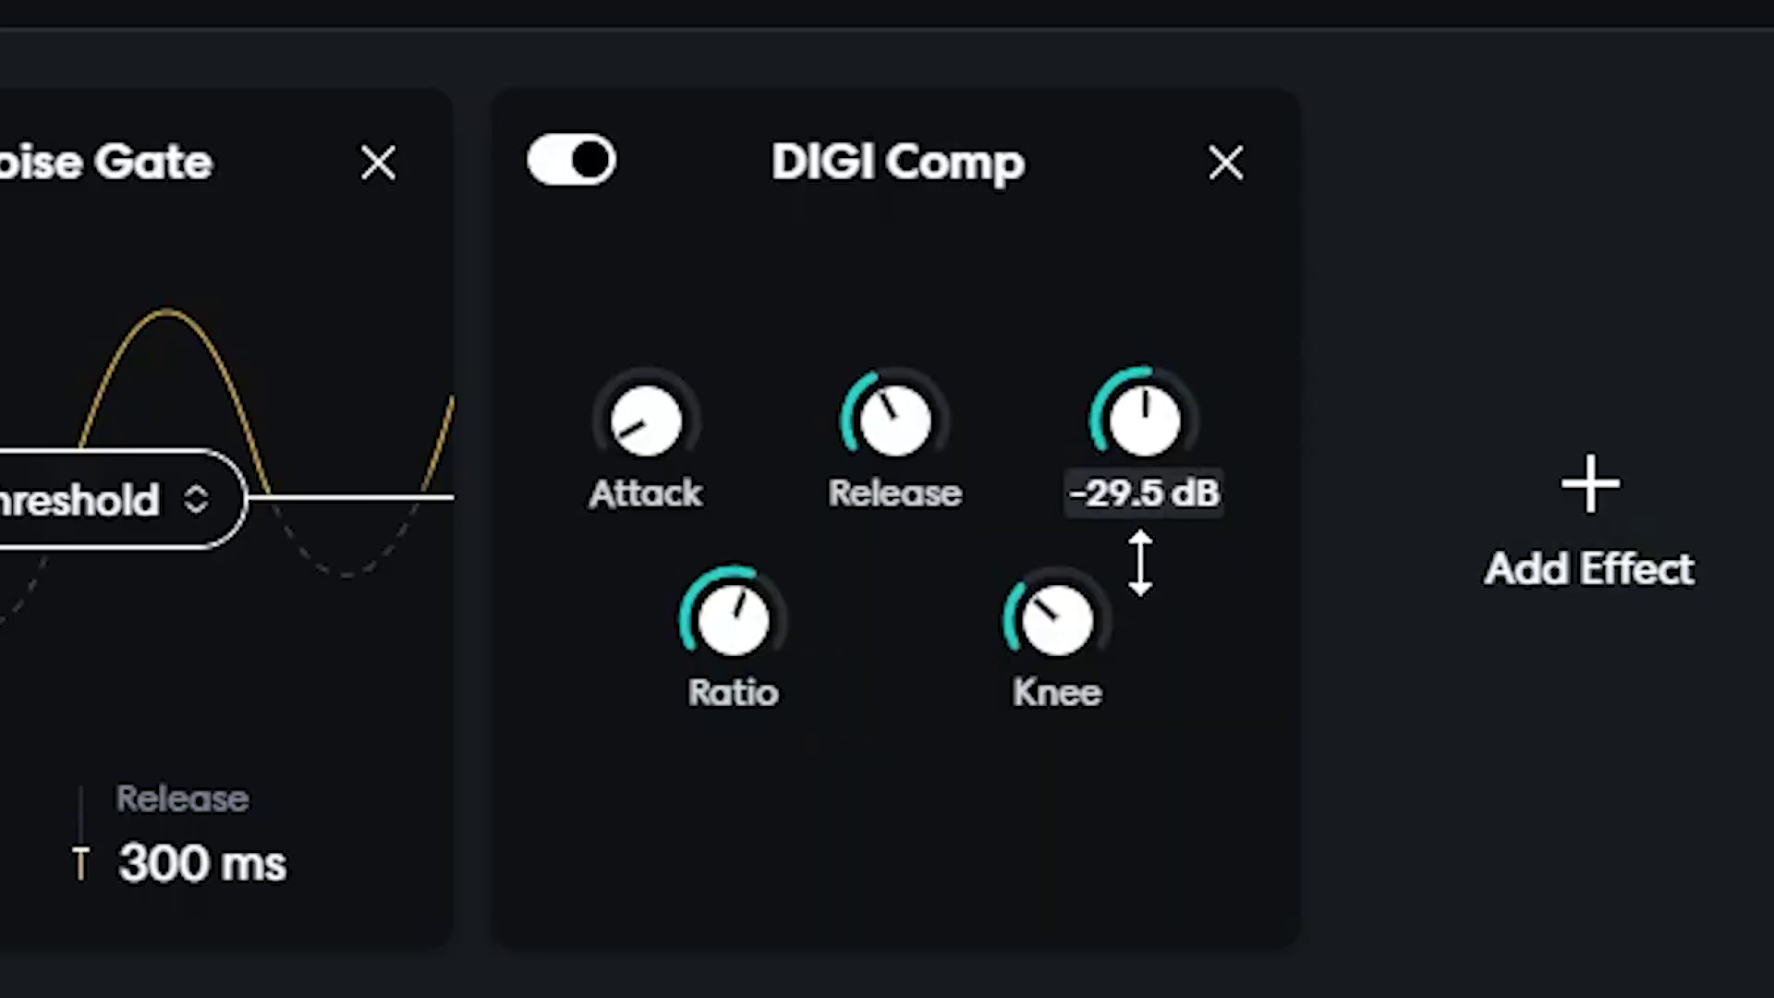
mouse_move(739, 637)
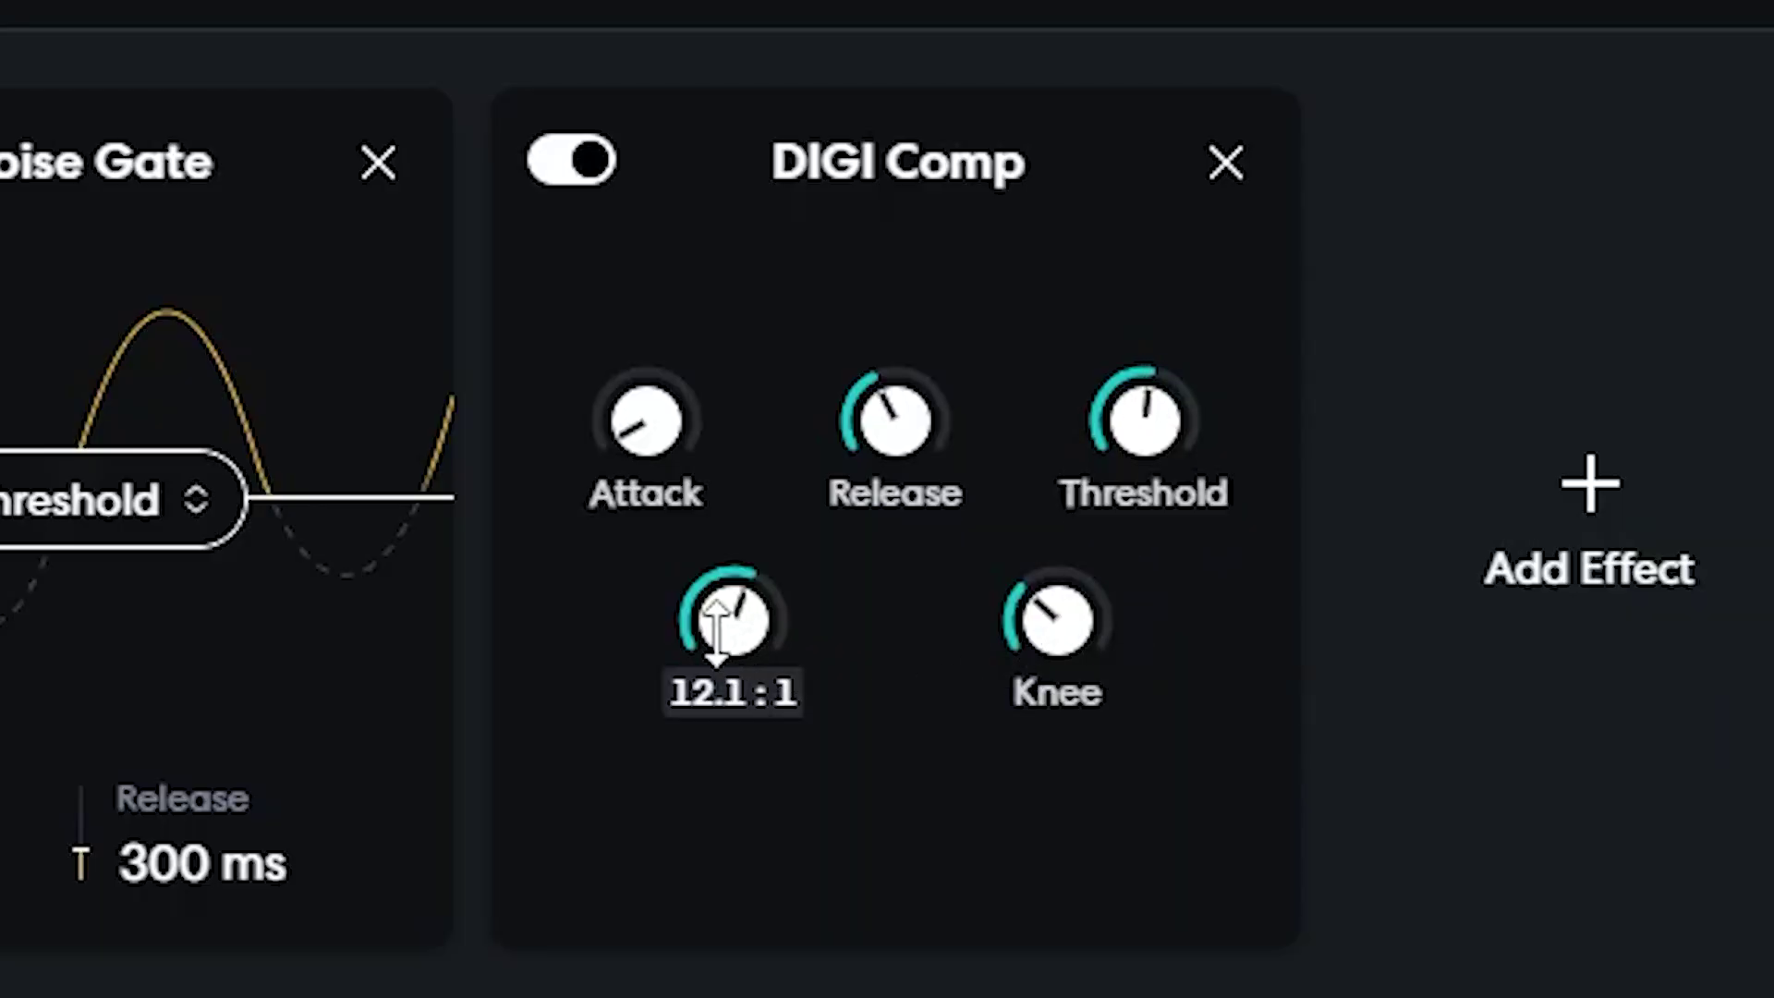
left_click_drag(719, 631, 723, 783)
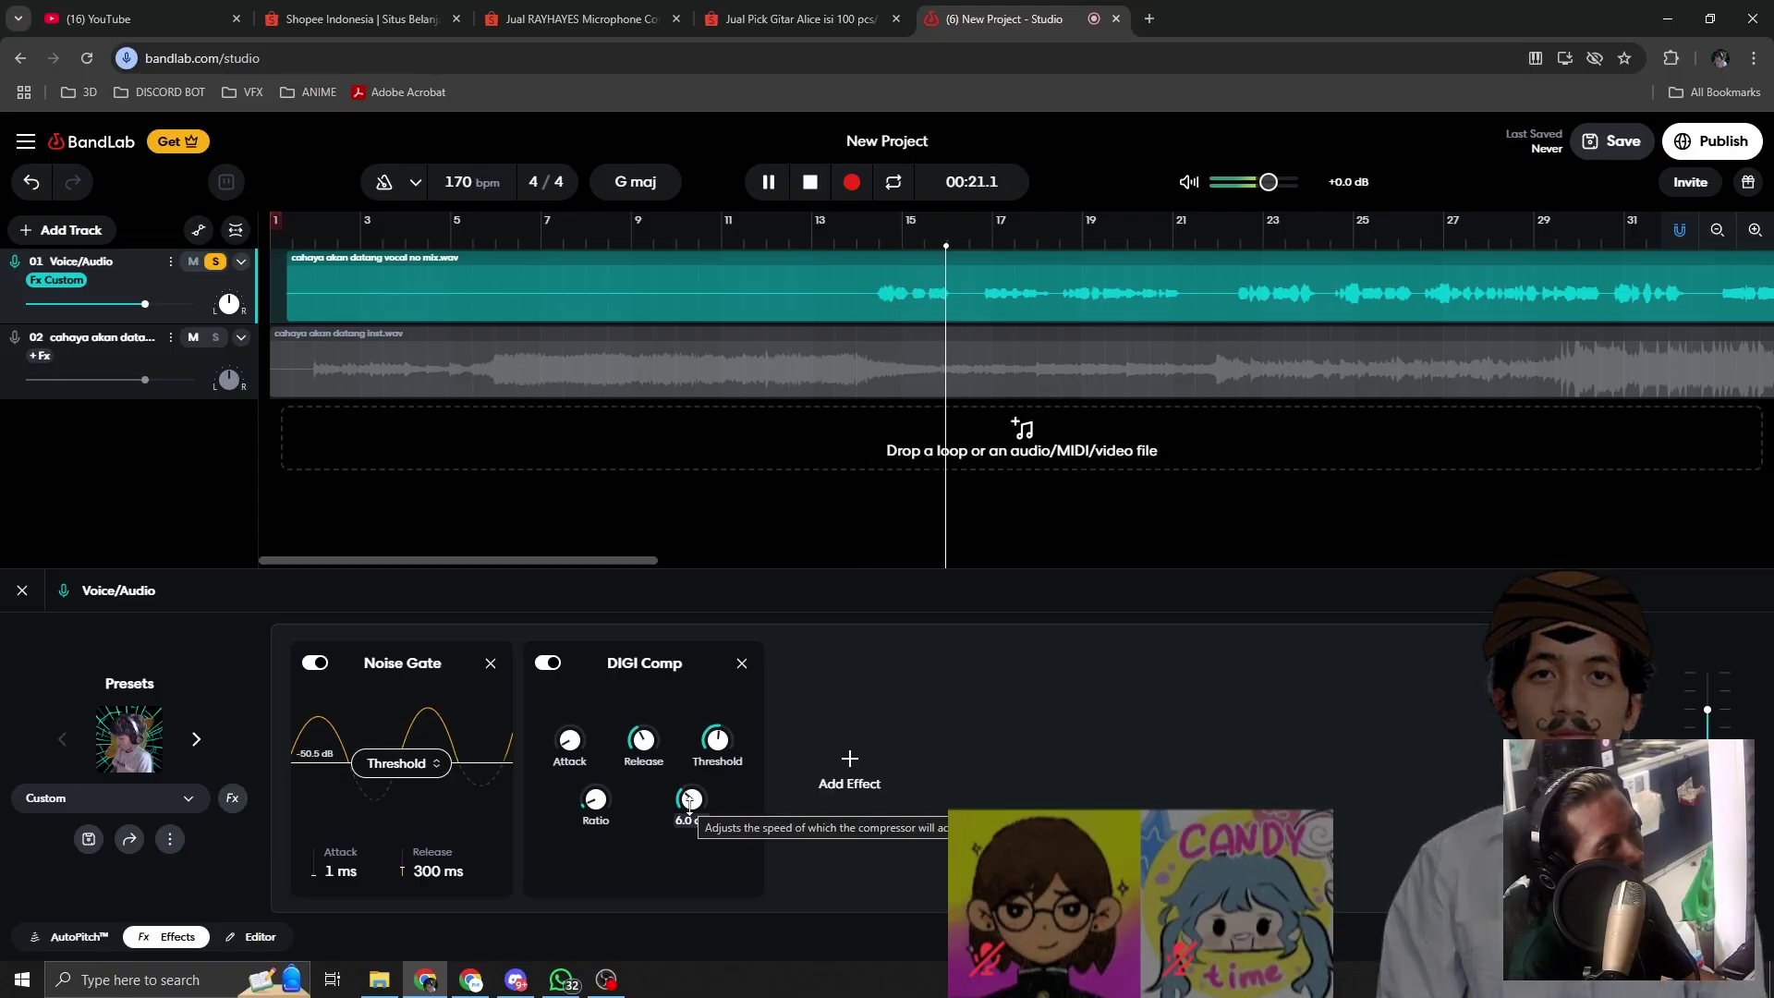
left_click_drag(689, 800, 692, 780)
left_click_drag(1108, 434, 1107, 406)
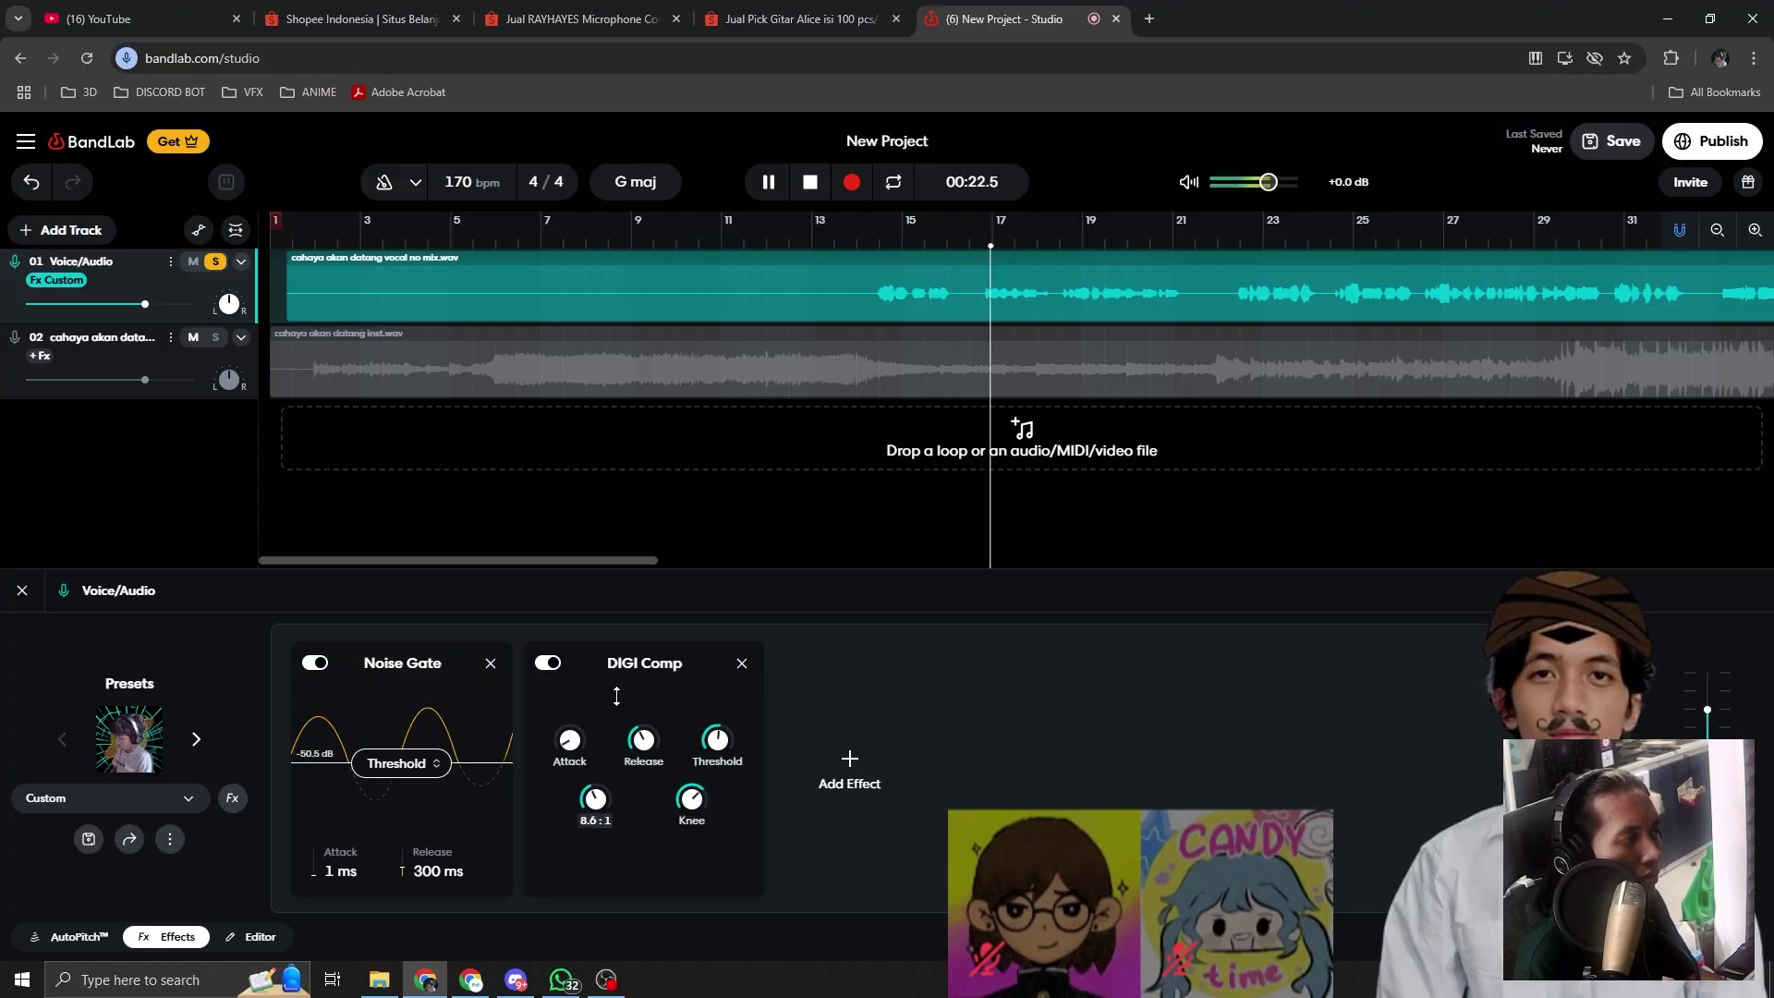
left_click_drag(616, 697, 636, 627)
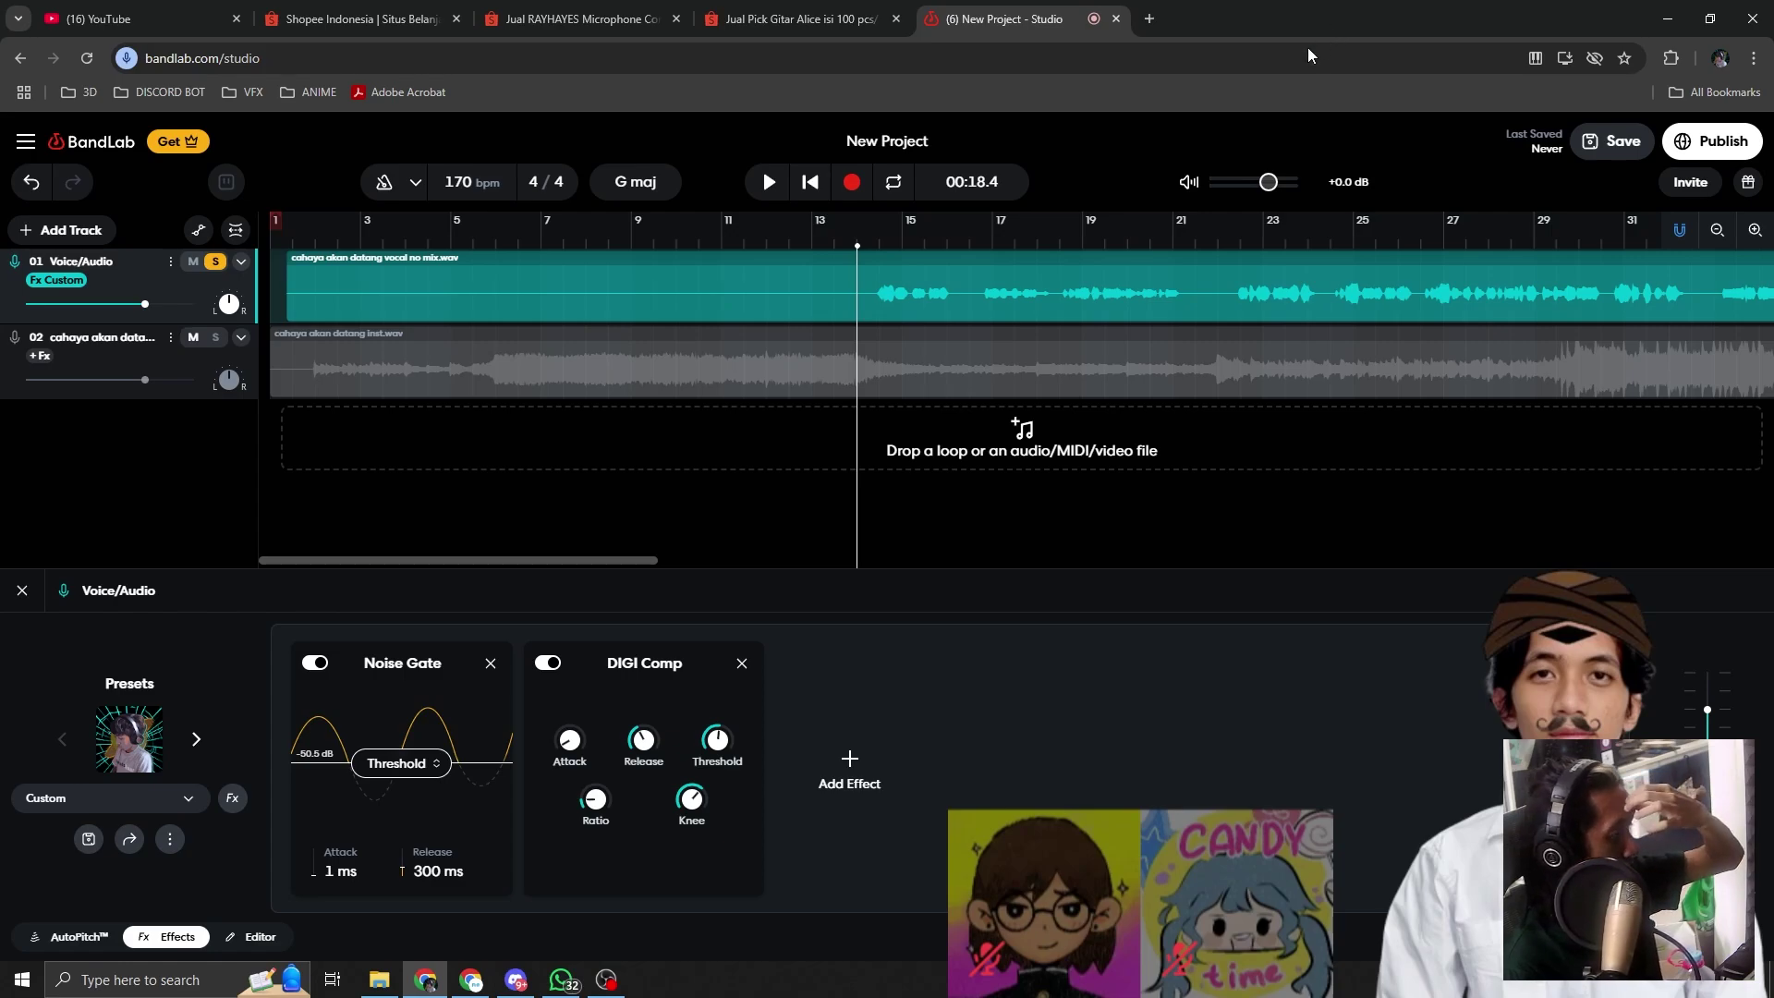
Step: Set DIGI Comp's knee to about 11.3 dB and raise its ratio past 10:1
mouse_move(708, 795)
left_mouse_down()
mouse_move(700, 817)
mouse_move(701, 796)
left_mouse_up()
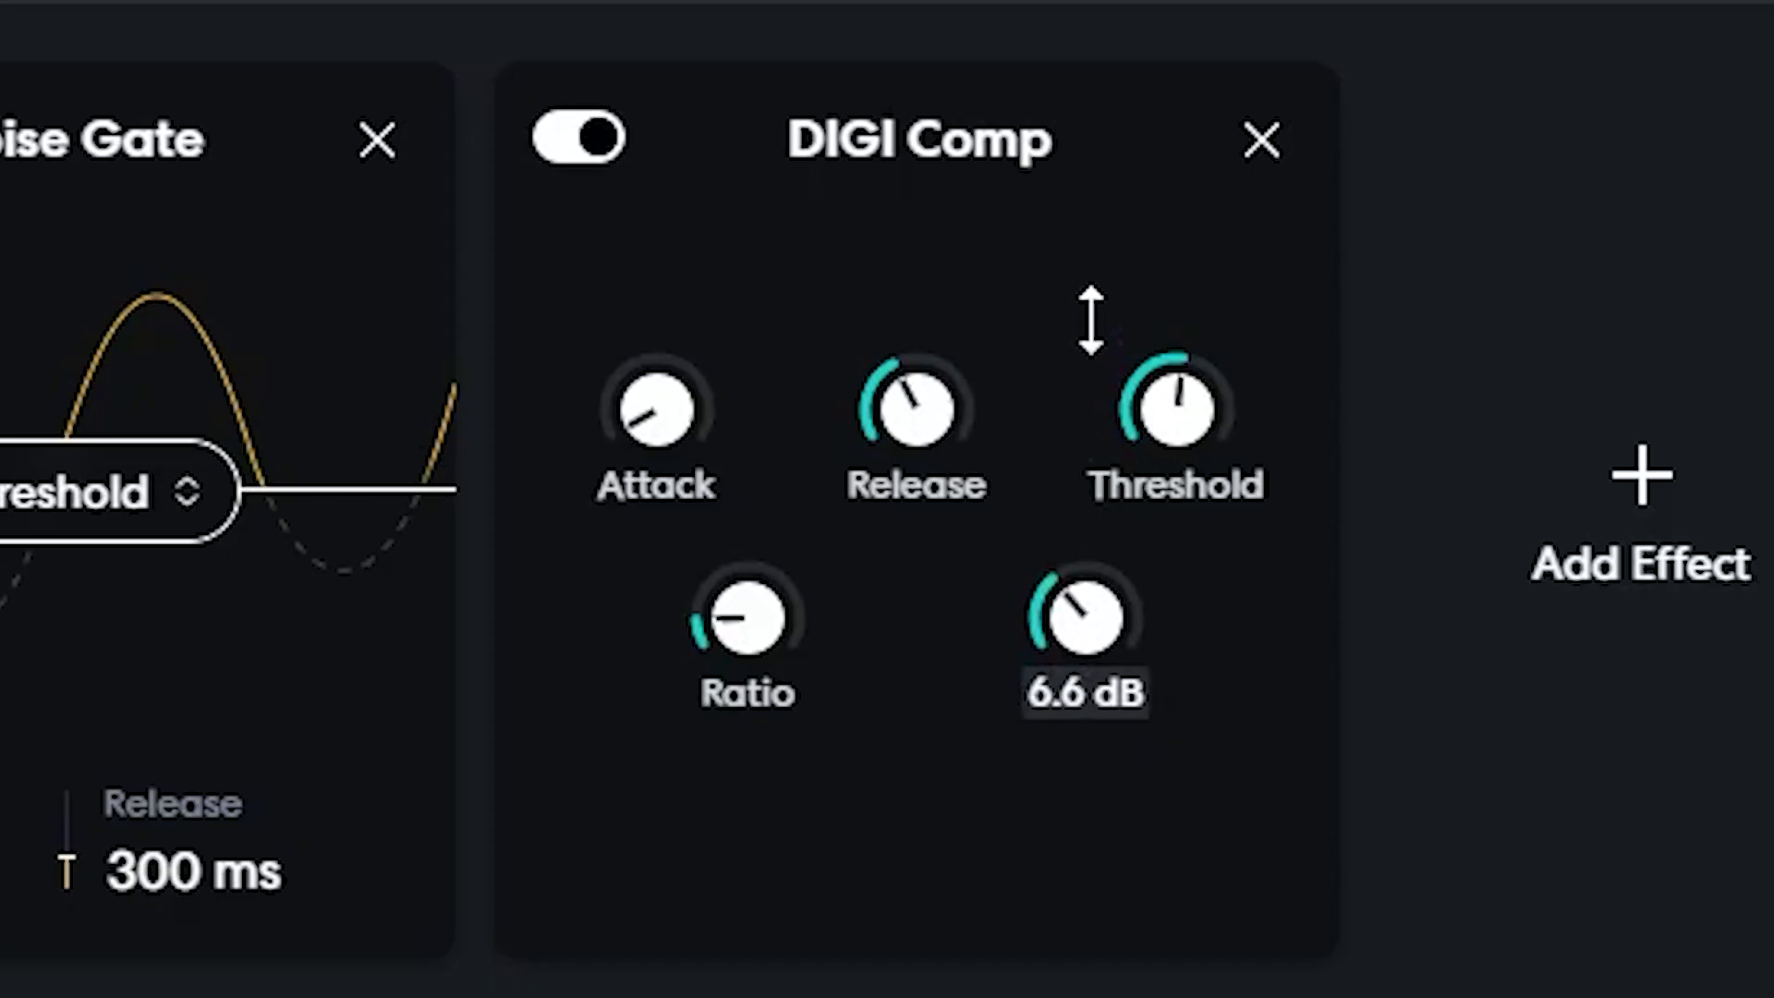
left_click_drag(1091, 320, 1091, 5)
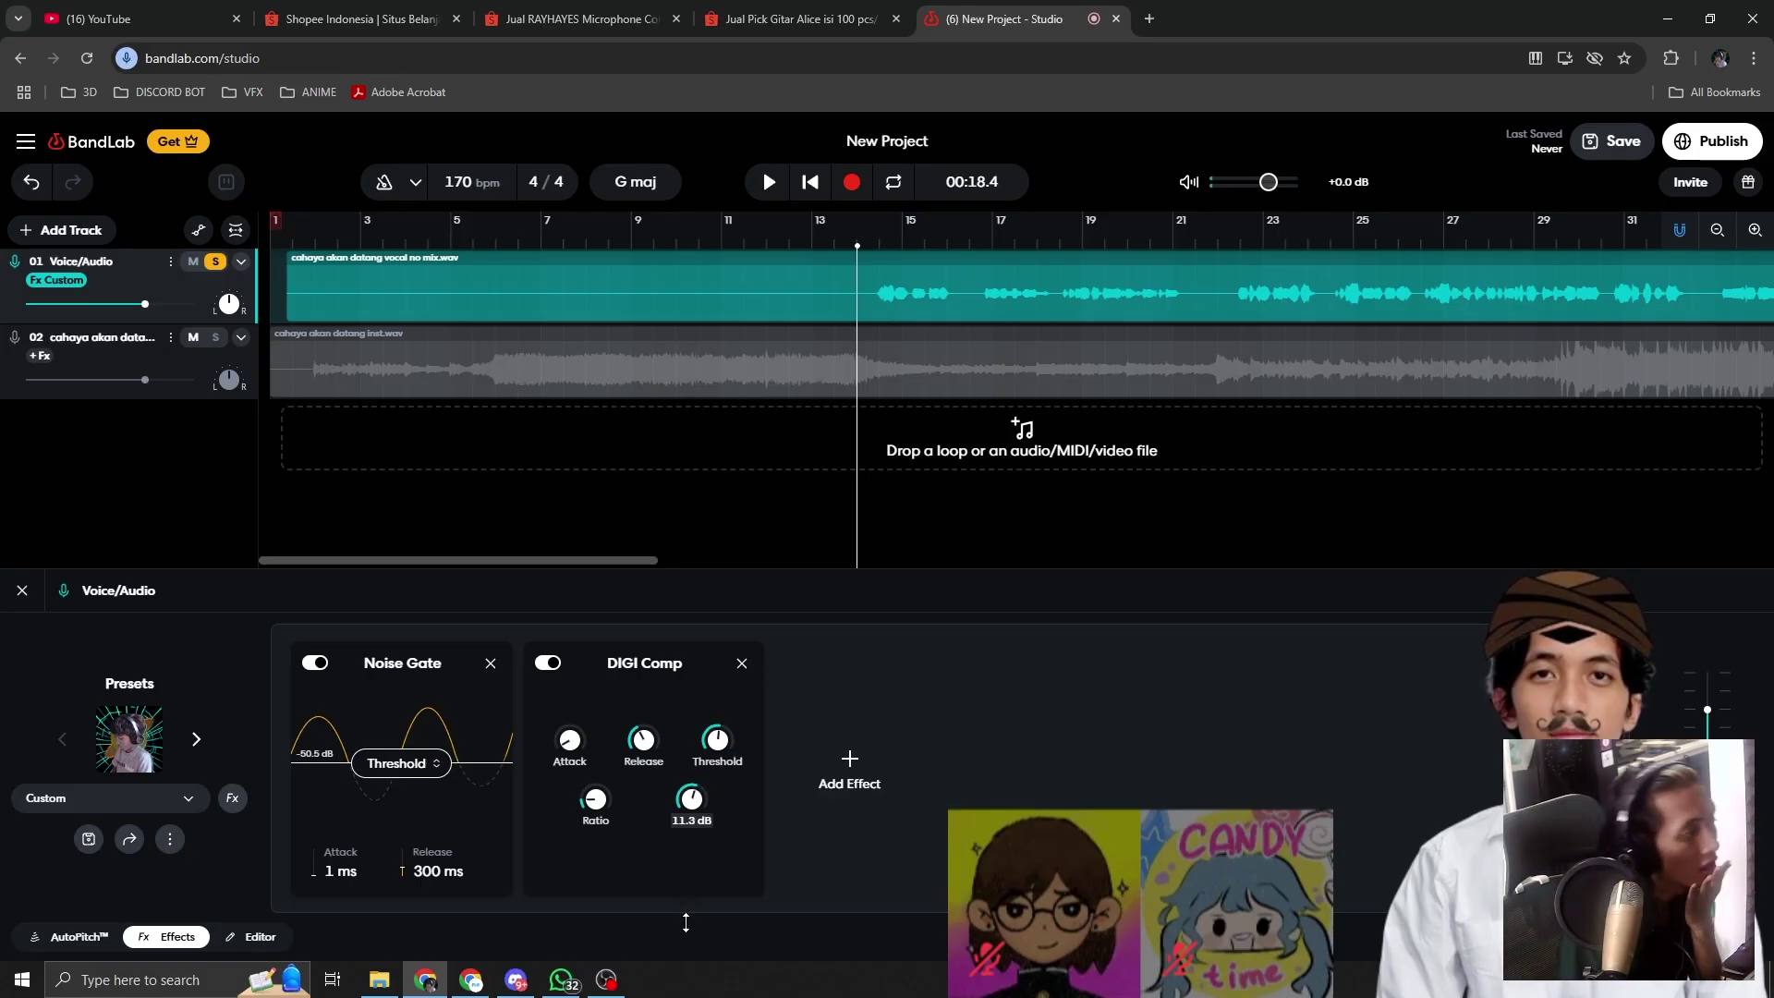
left_click_drag(688, 929, 689, 928)
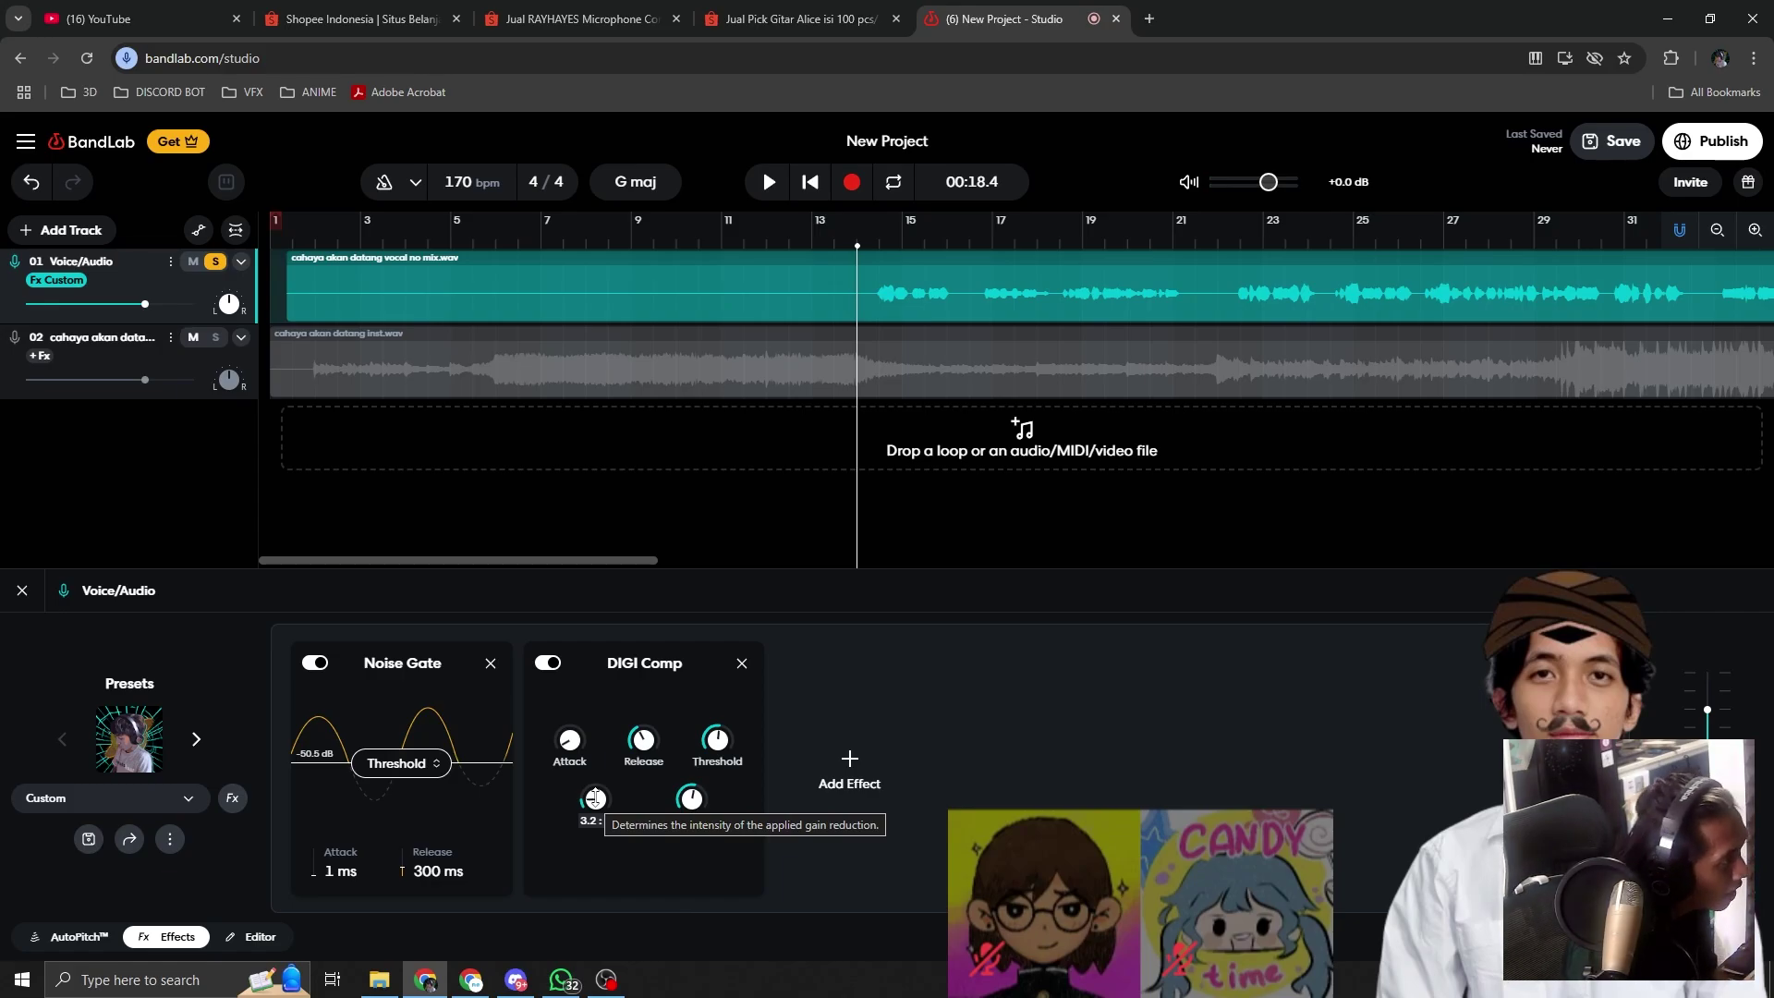
left_click_drag(595, 797, 595, 741)
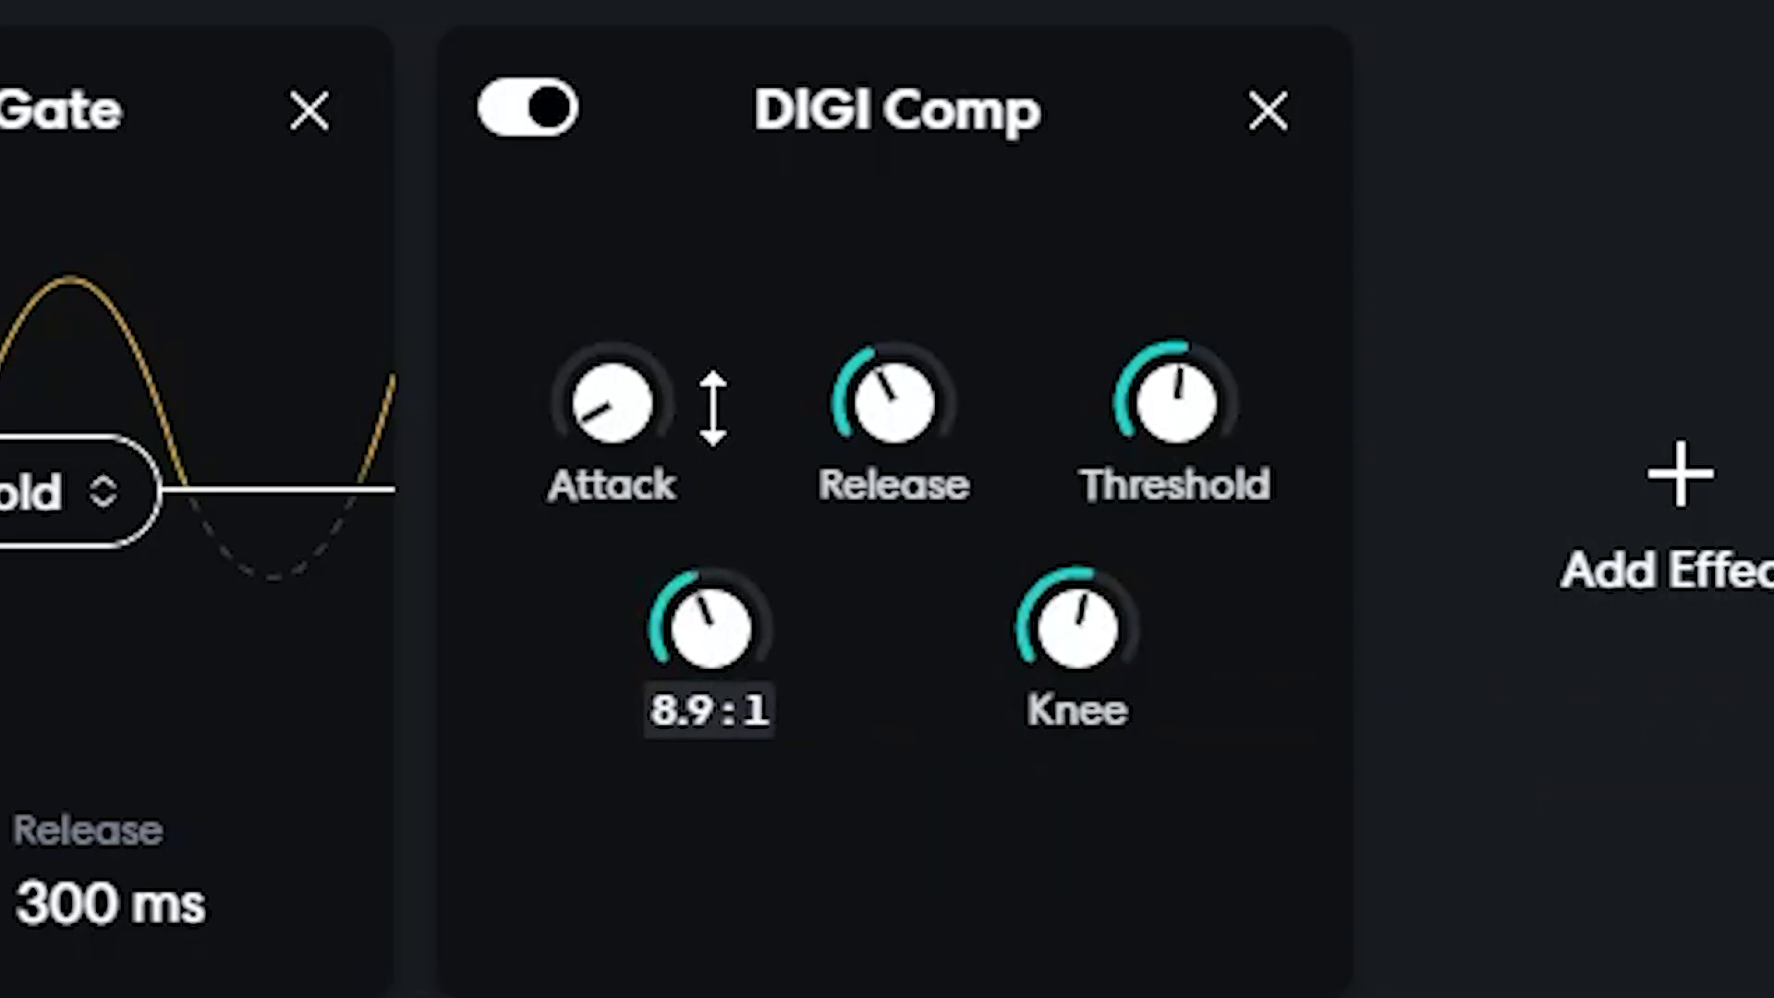
left_click_drag(712, 408, 674, 349)
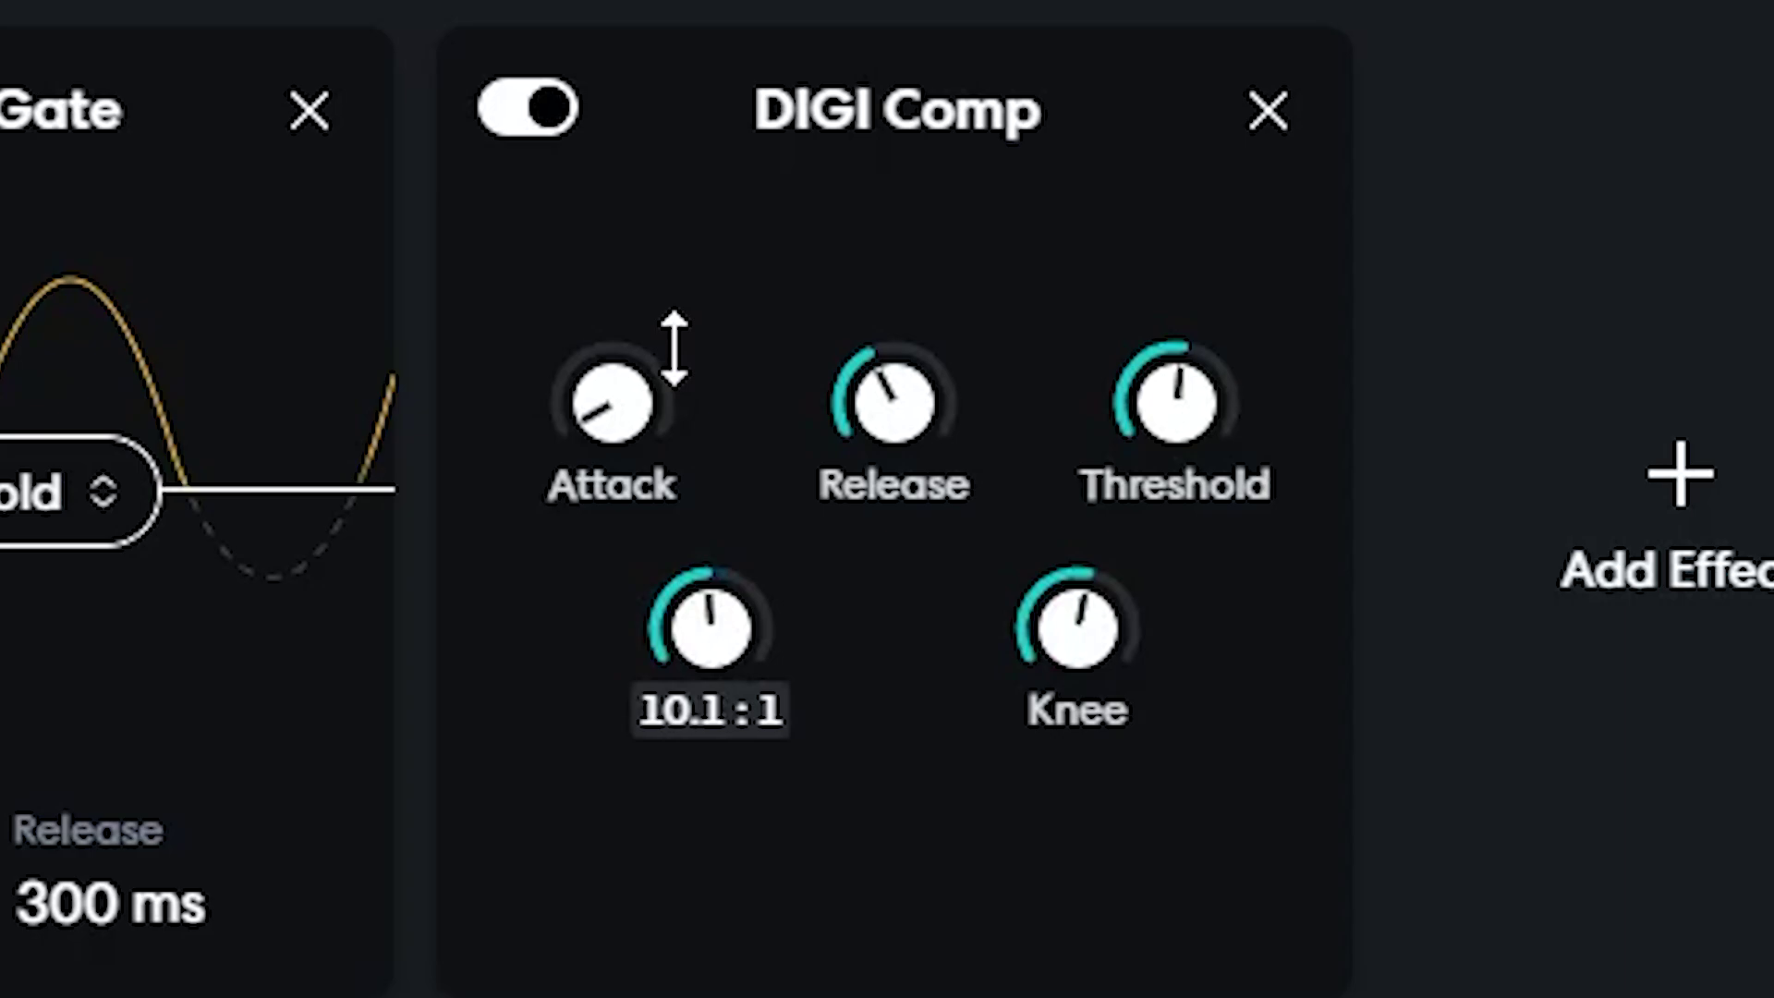
left_click_drag(699, 186, 699, 268)
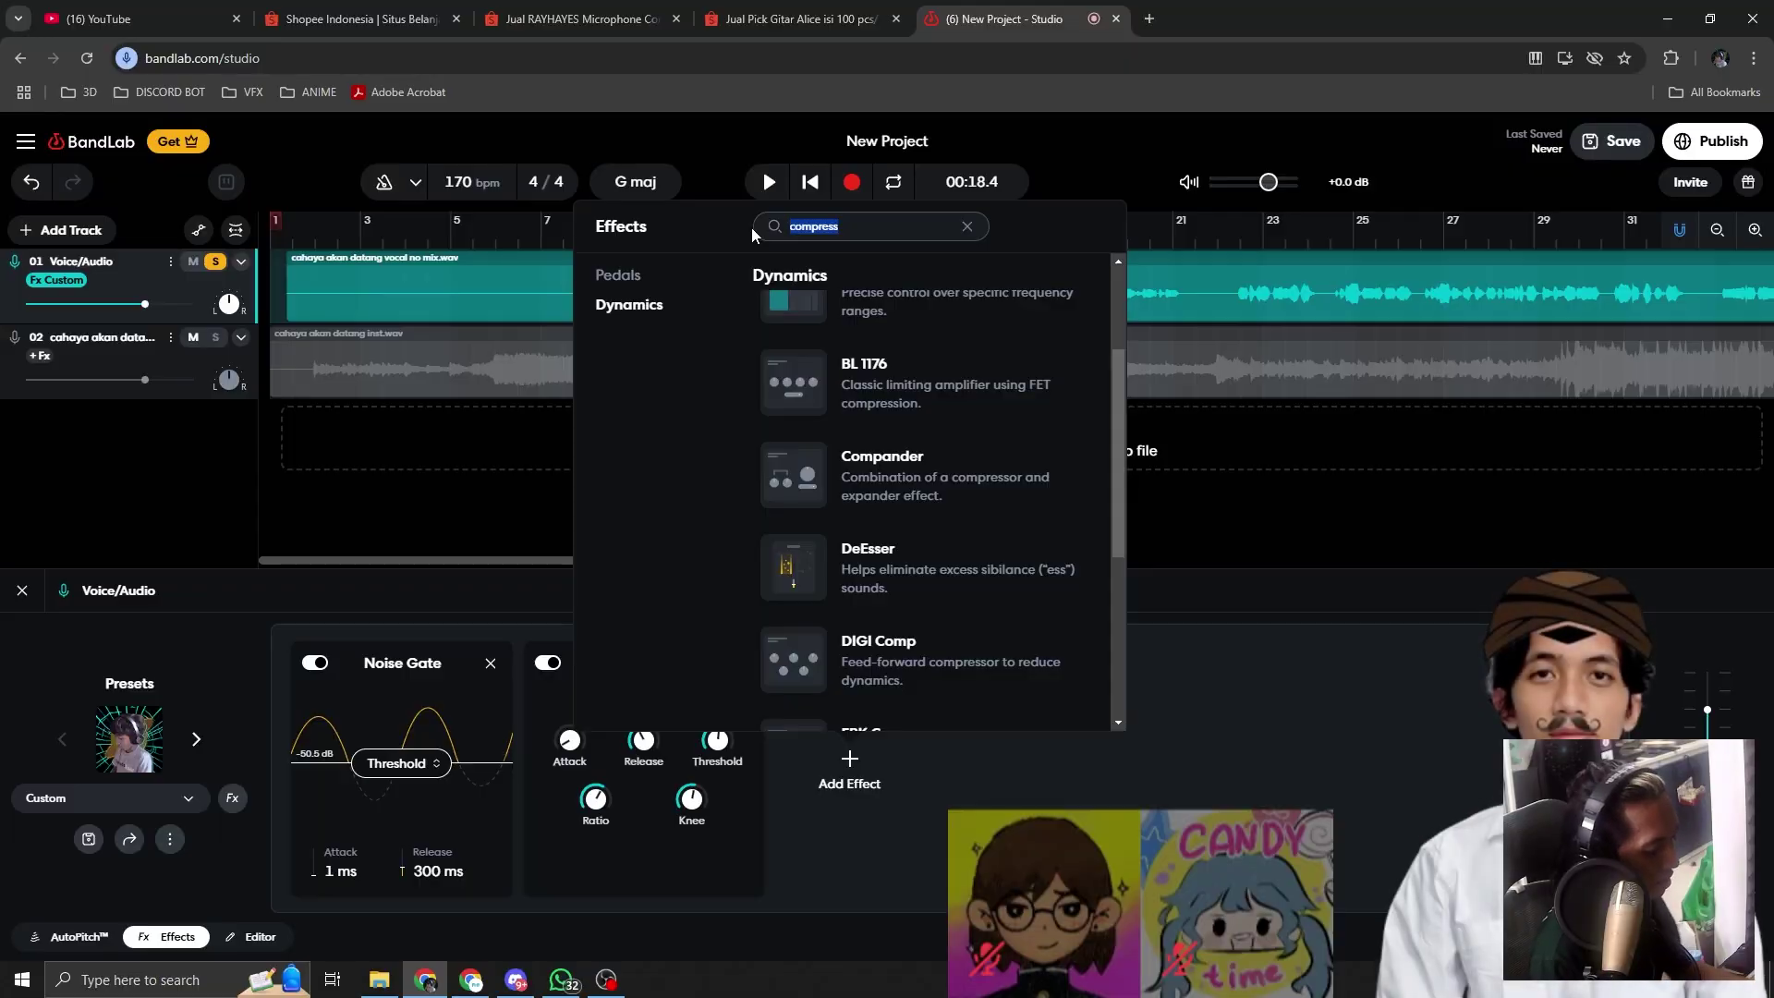
Step: Search the effects for "eq", add Graphic EQ to the vocal track, and cut its 100 Hz band while fine-tuning the other bands
type("eq")
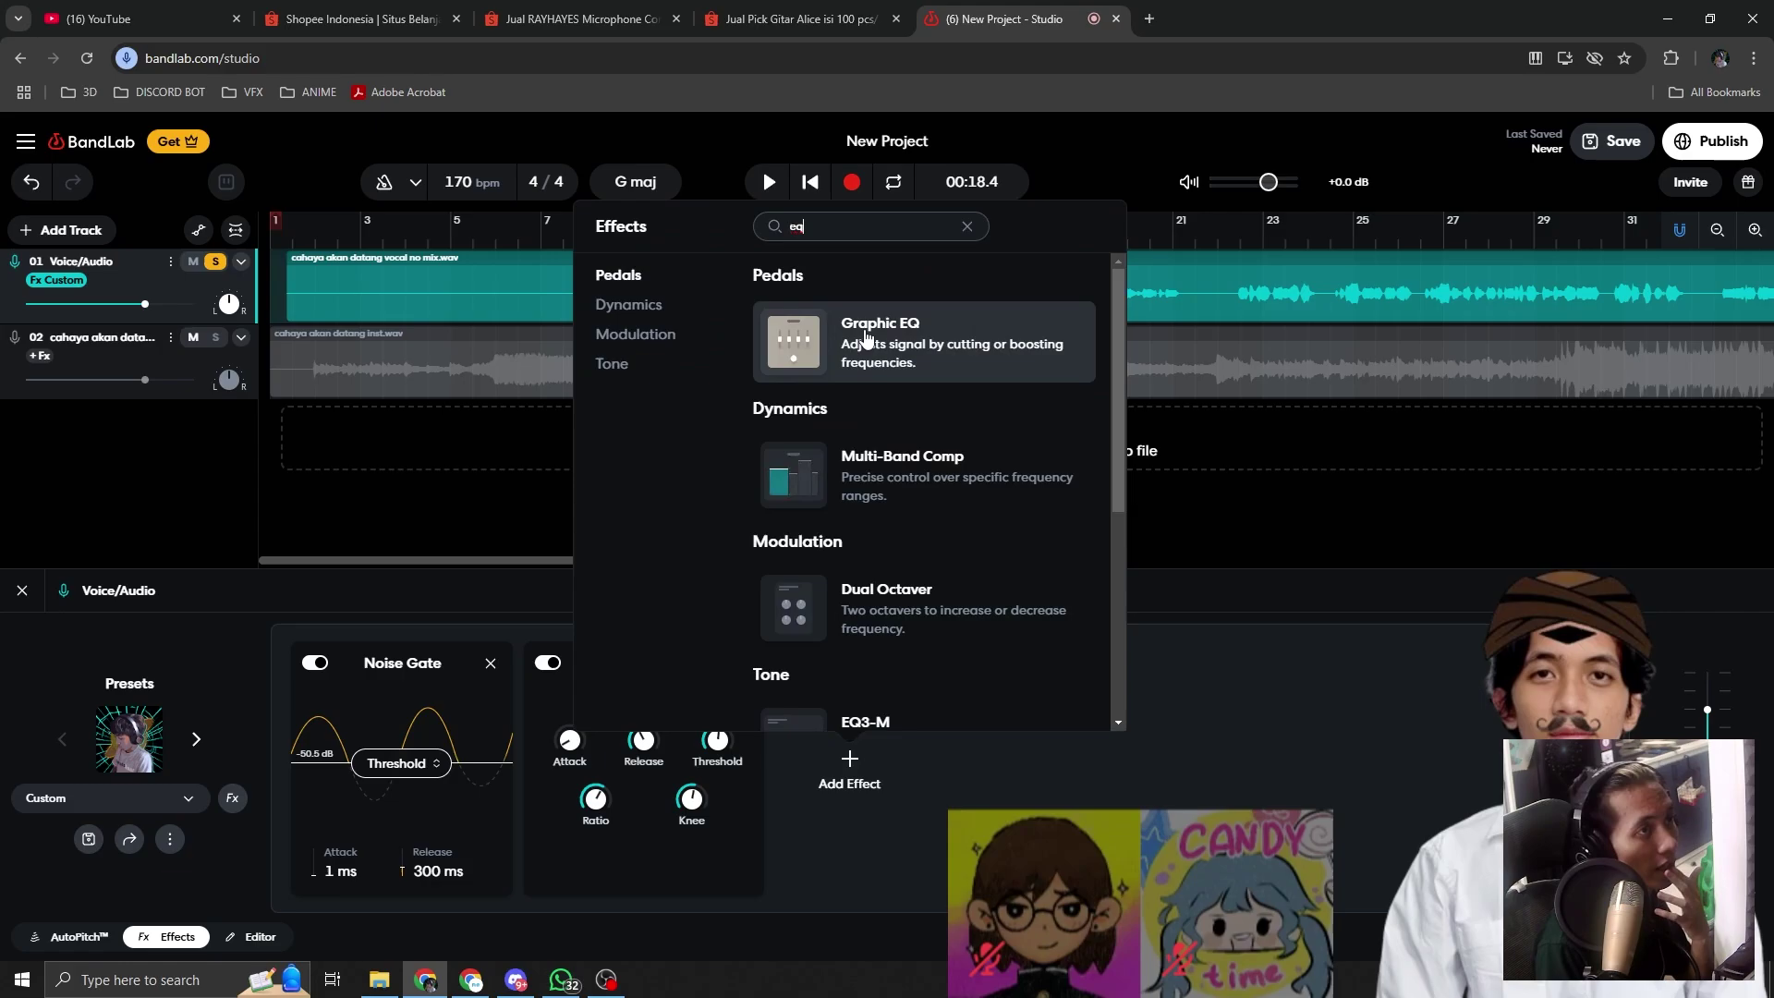
left_click(875, 343)
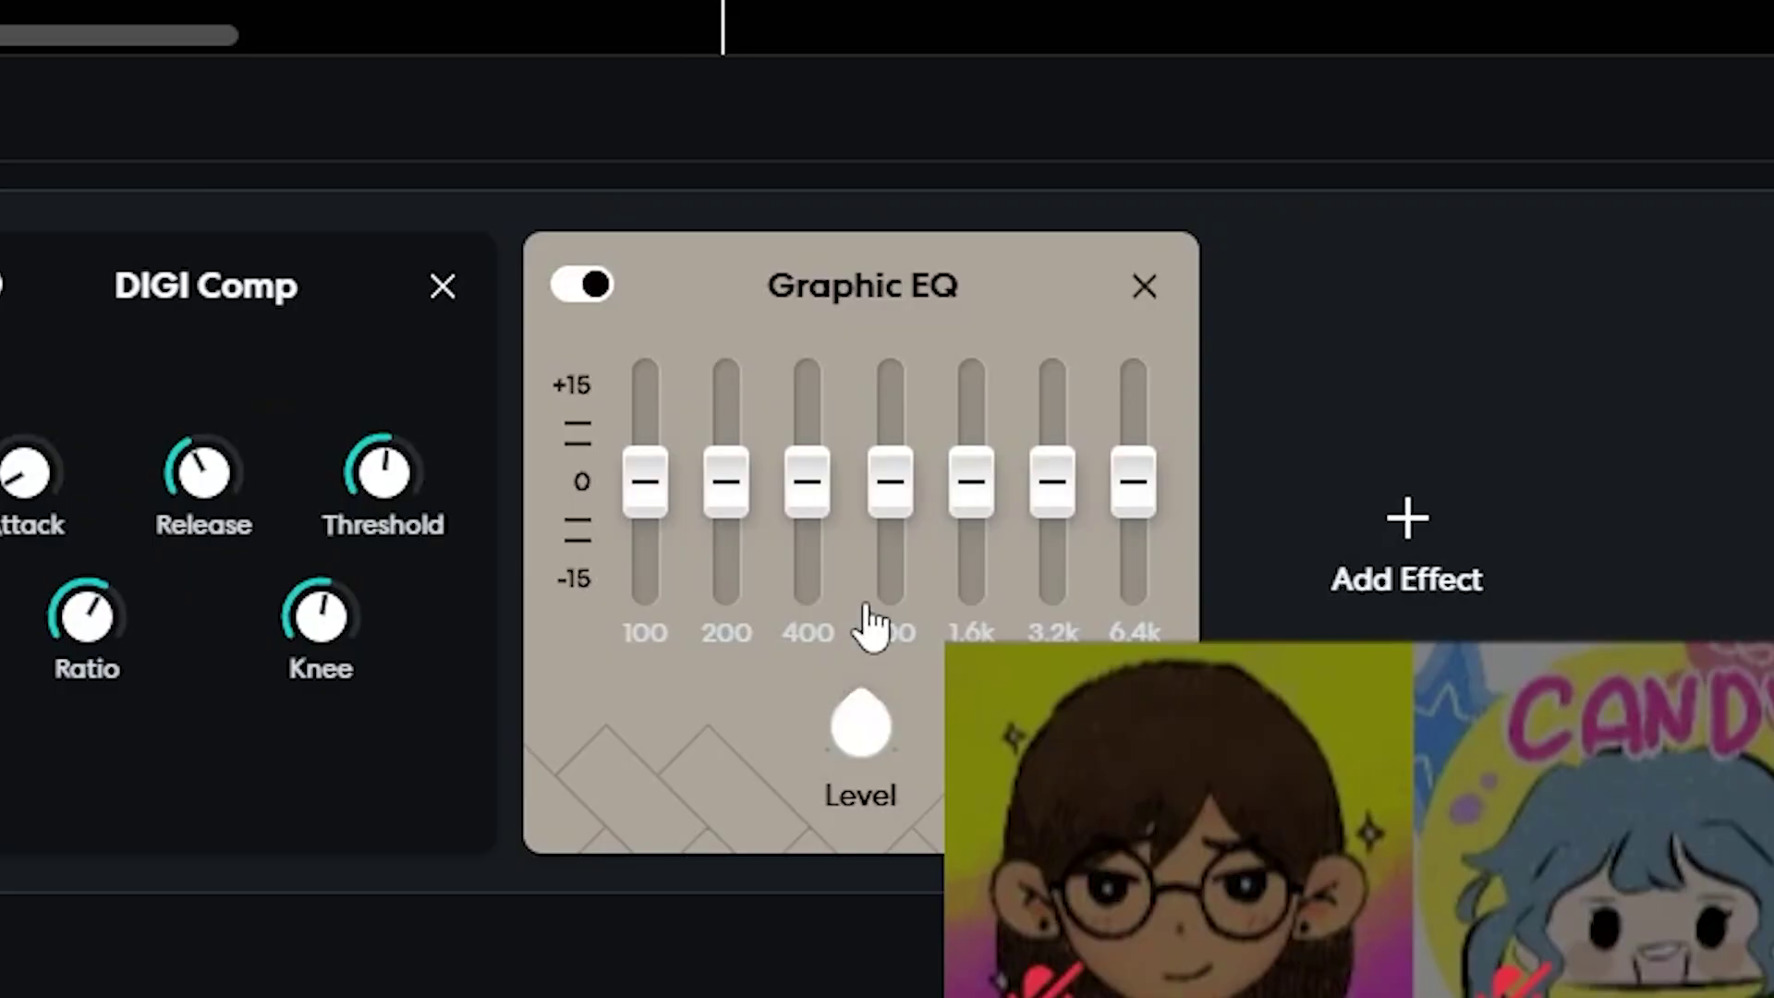
mouse_move(645, 482)
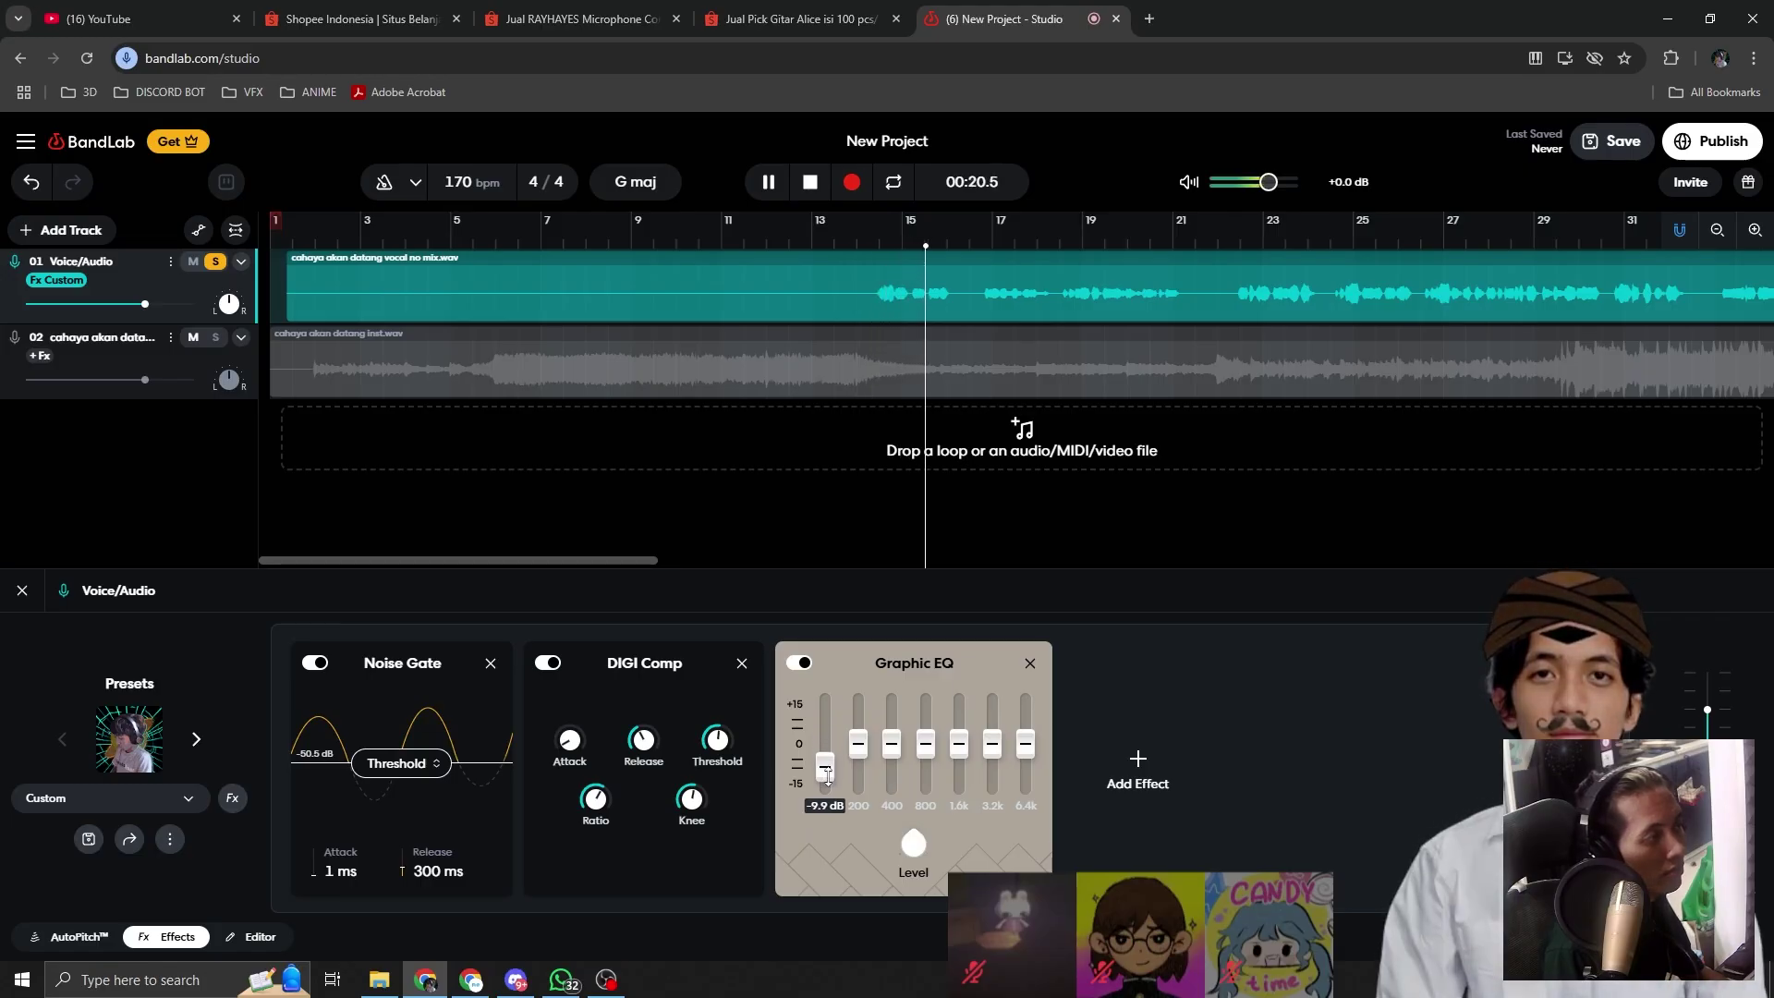
left_click_drag(959, 743, 959, 704)
left_click_drag(959, 704, 959, 740)
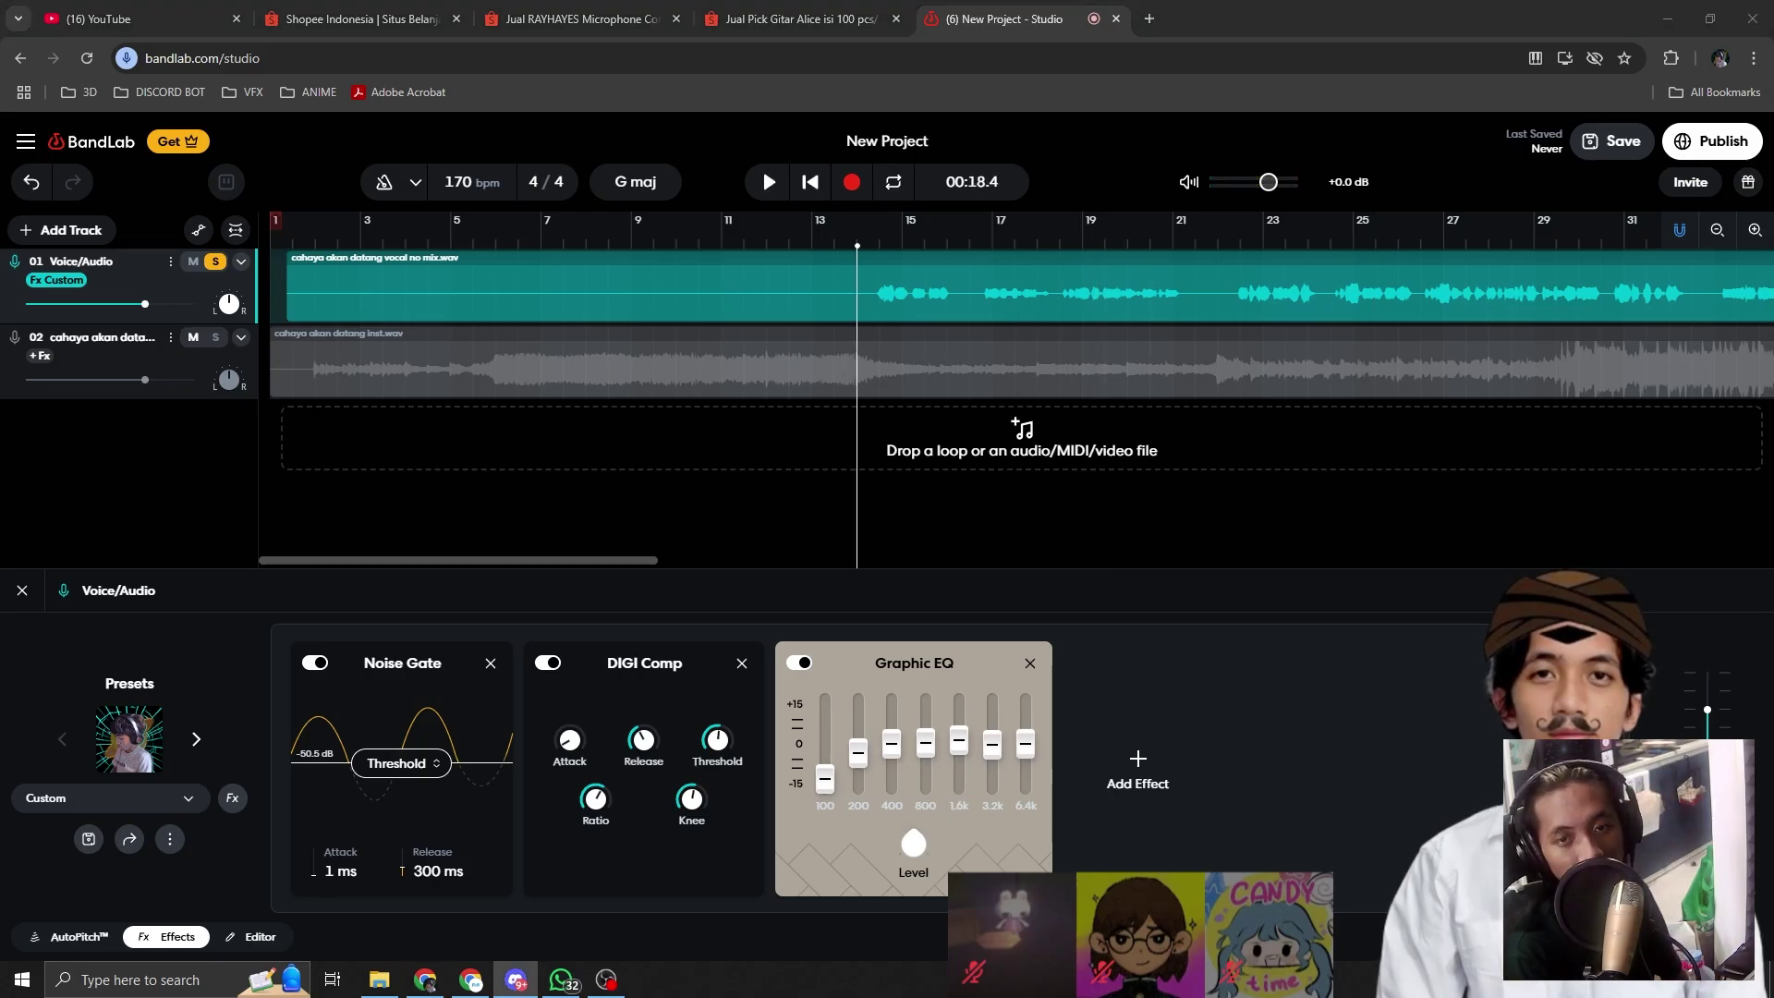
left_click_drag(825, 779, 825, 764)
left_click_drag(925, 744, 917, 748)
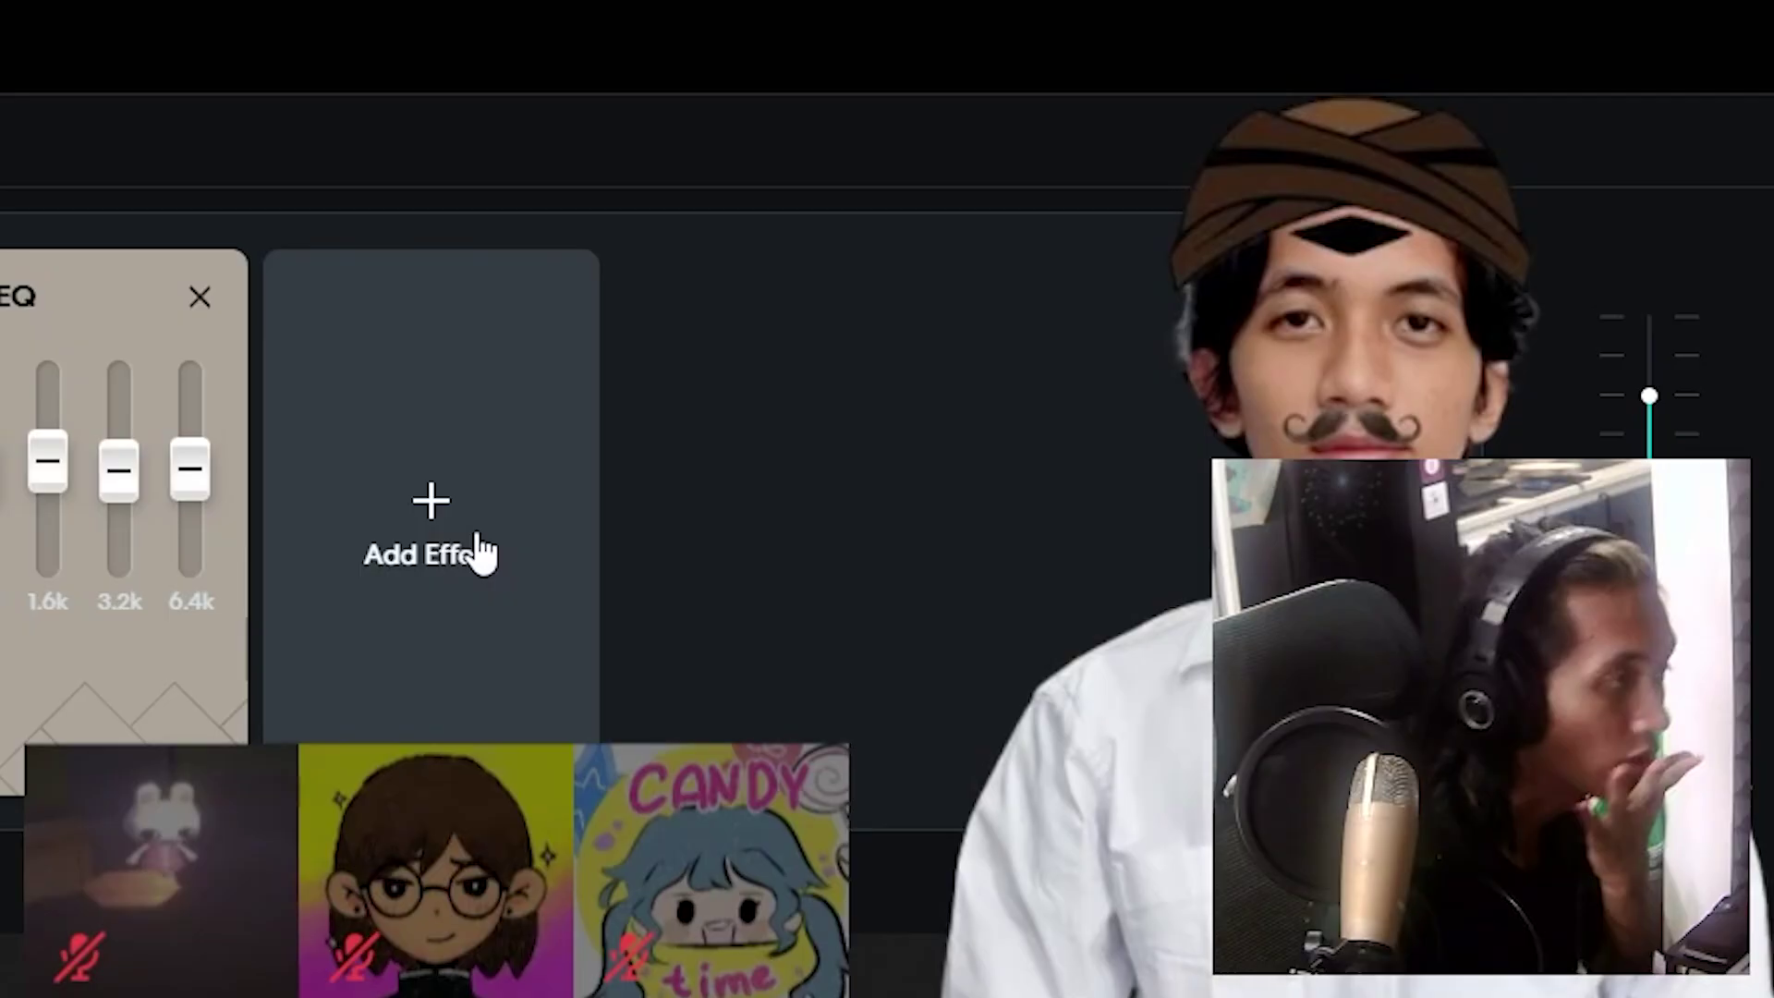
Step: Add EQ3-M to the vocal track, raise its mid sweep, trim the mids slightly, and boost the highs
left_click(477, 538)
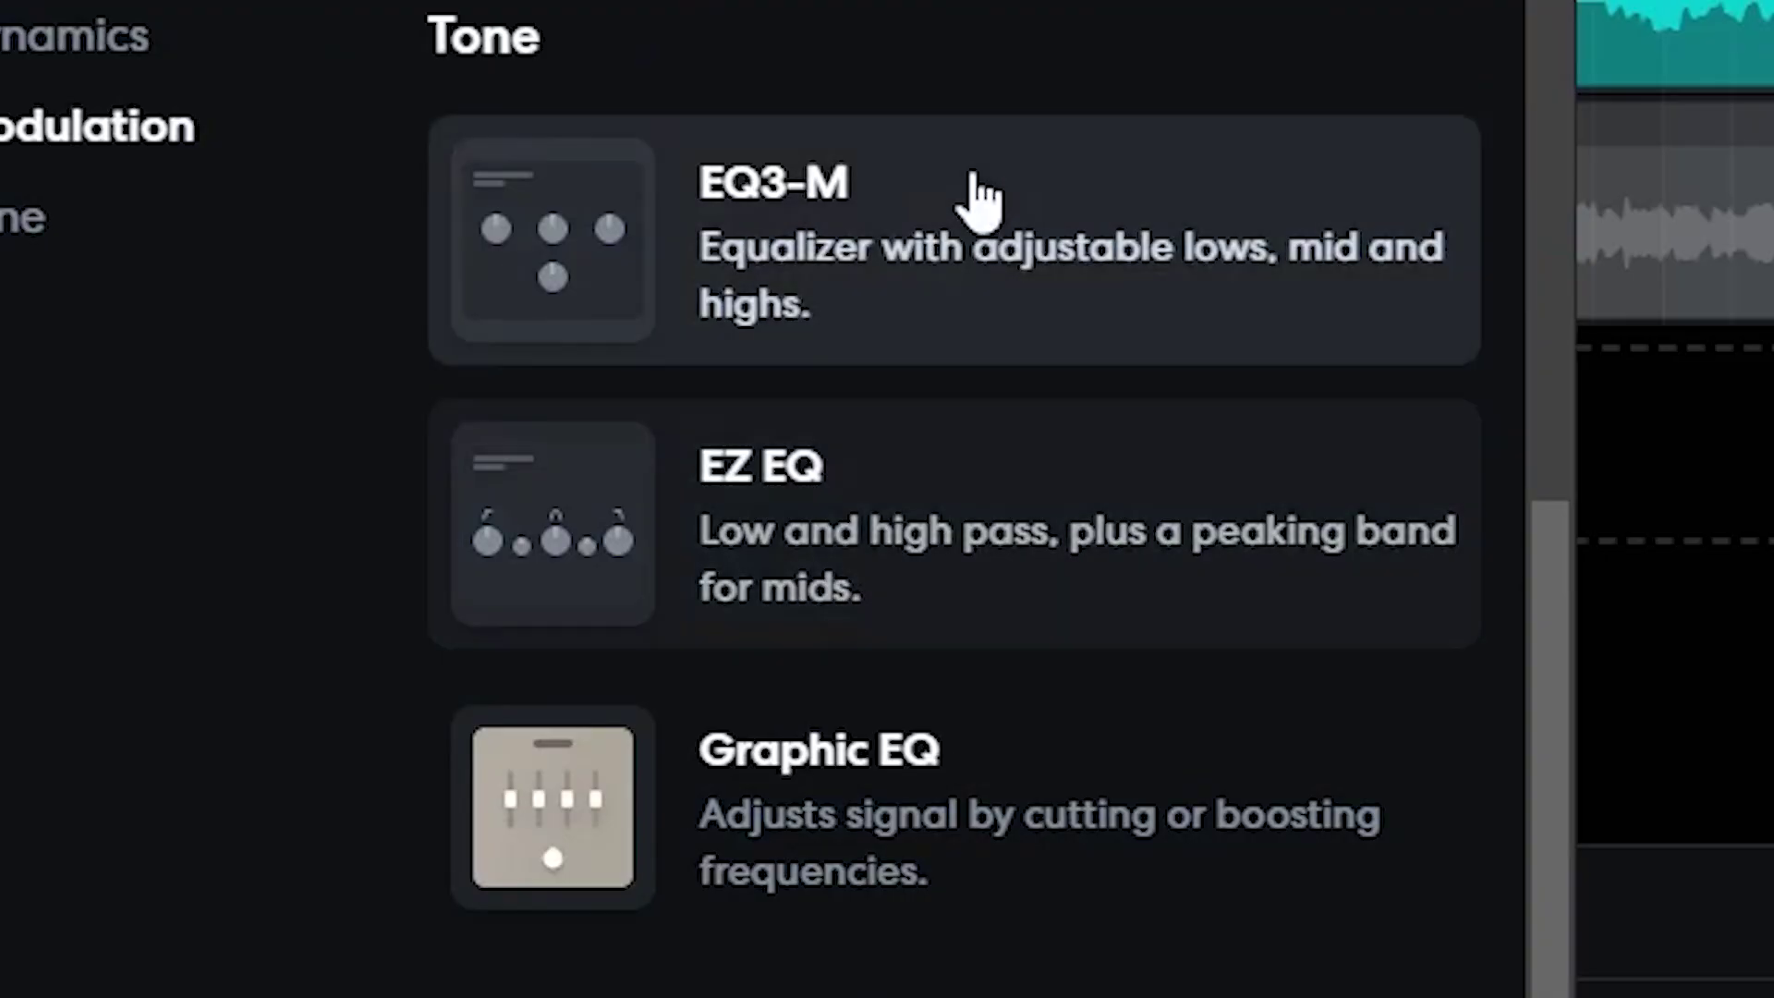
left_click(1218, 359)
left_click_drag(1181, 740, 1169, 876)
left_click_drag(901, 861, 851, 484)
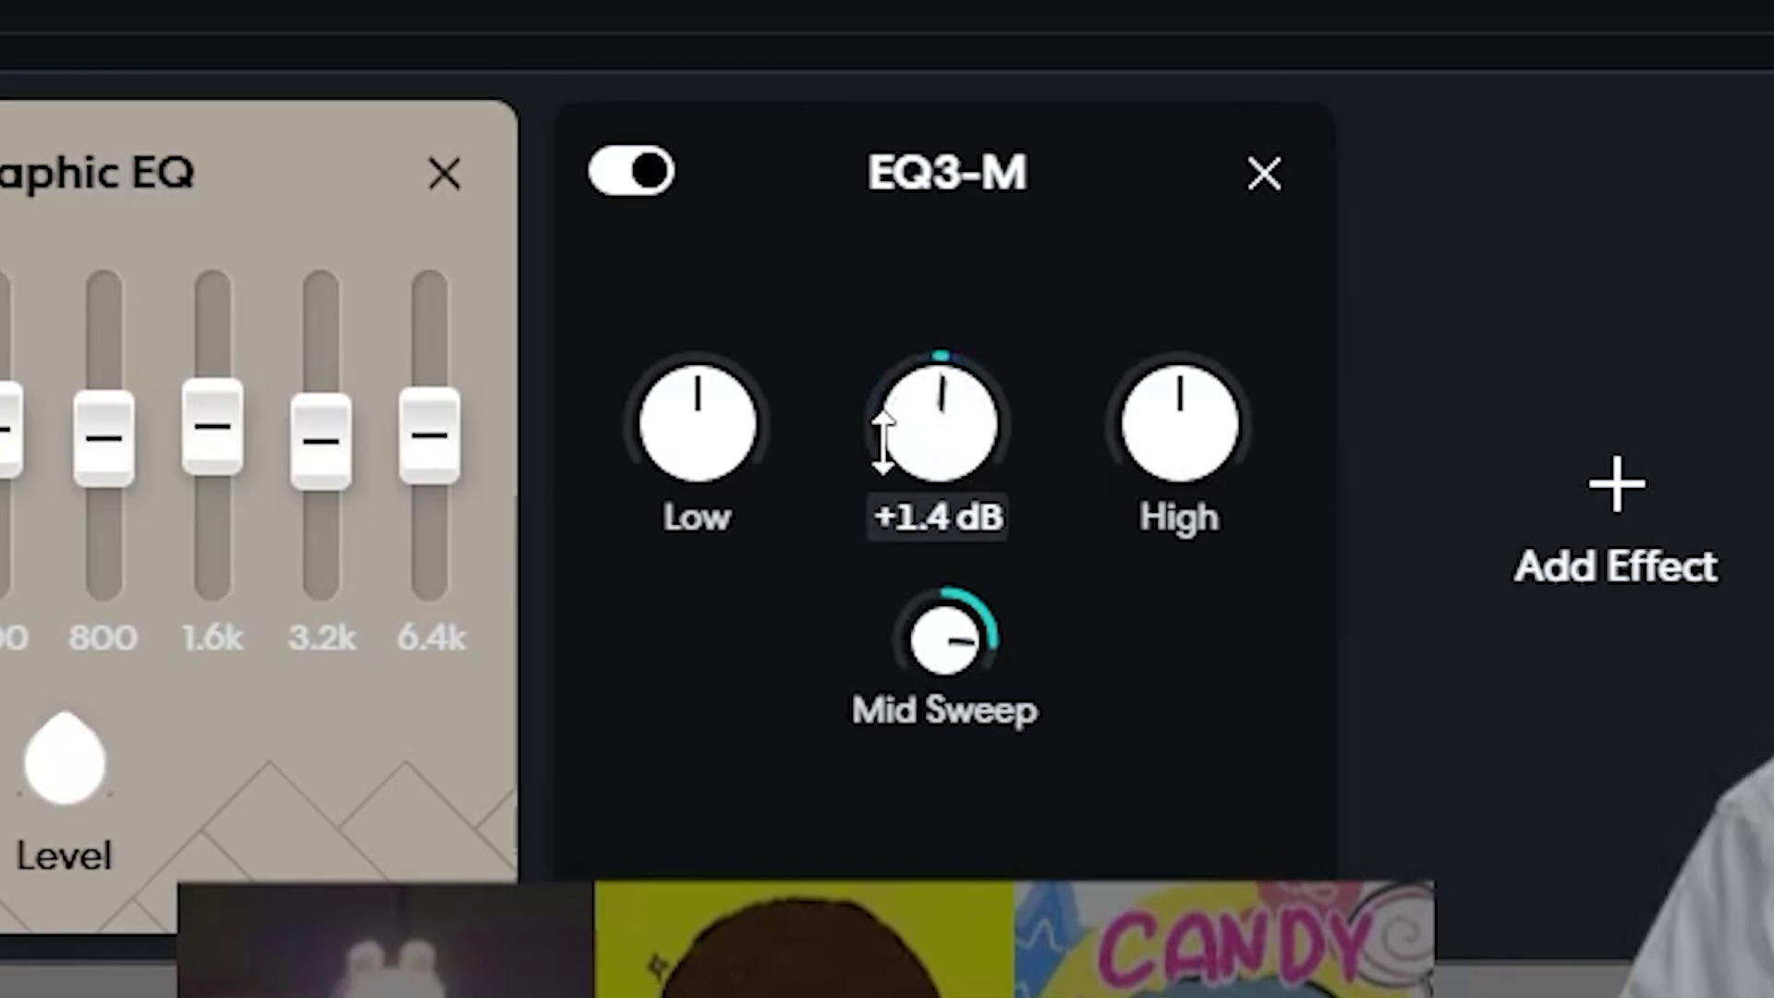
left_click_drag(1177, 430, 1176, 316)
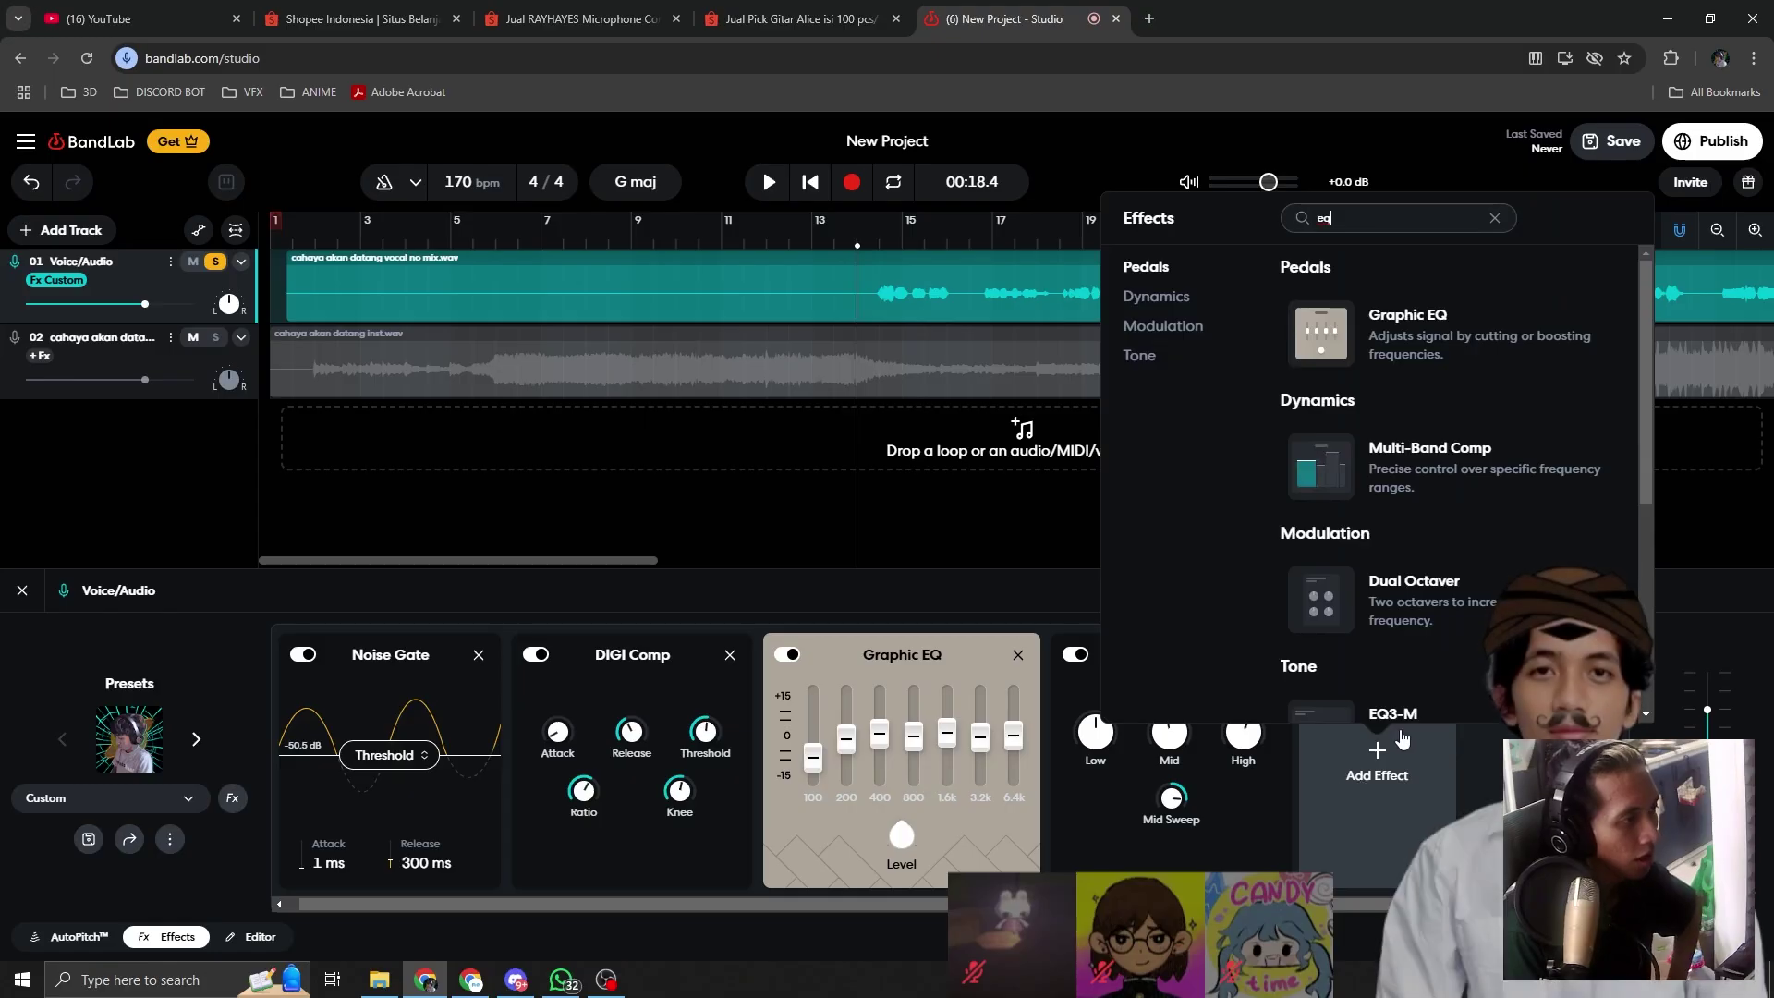
Step: Search the effects for "satur" and add Tape Simulator to the vocal track
scroll(1467, 614, "down", 2)
scroll(1467, 615, "down", 2)
scroll(1465, 614, "up", 4)
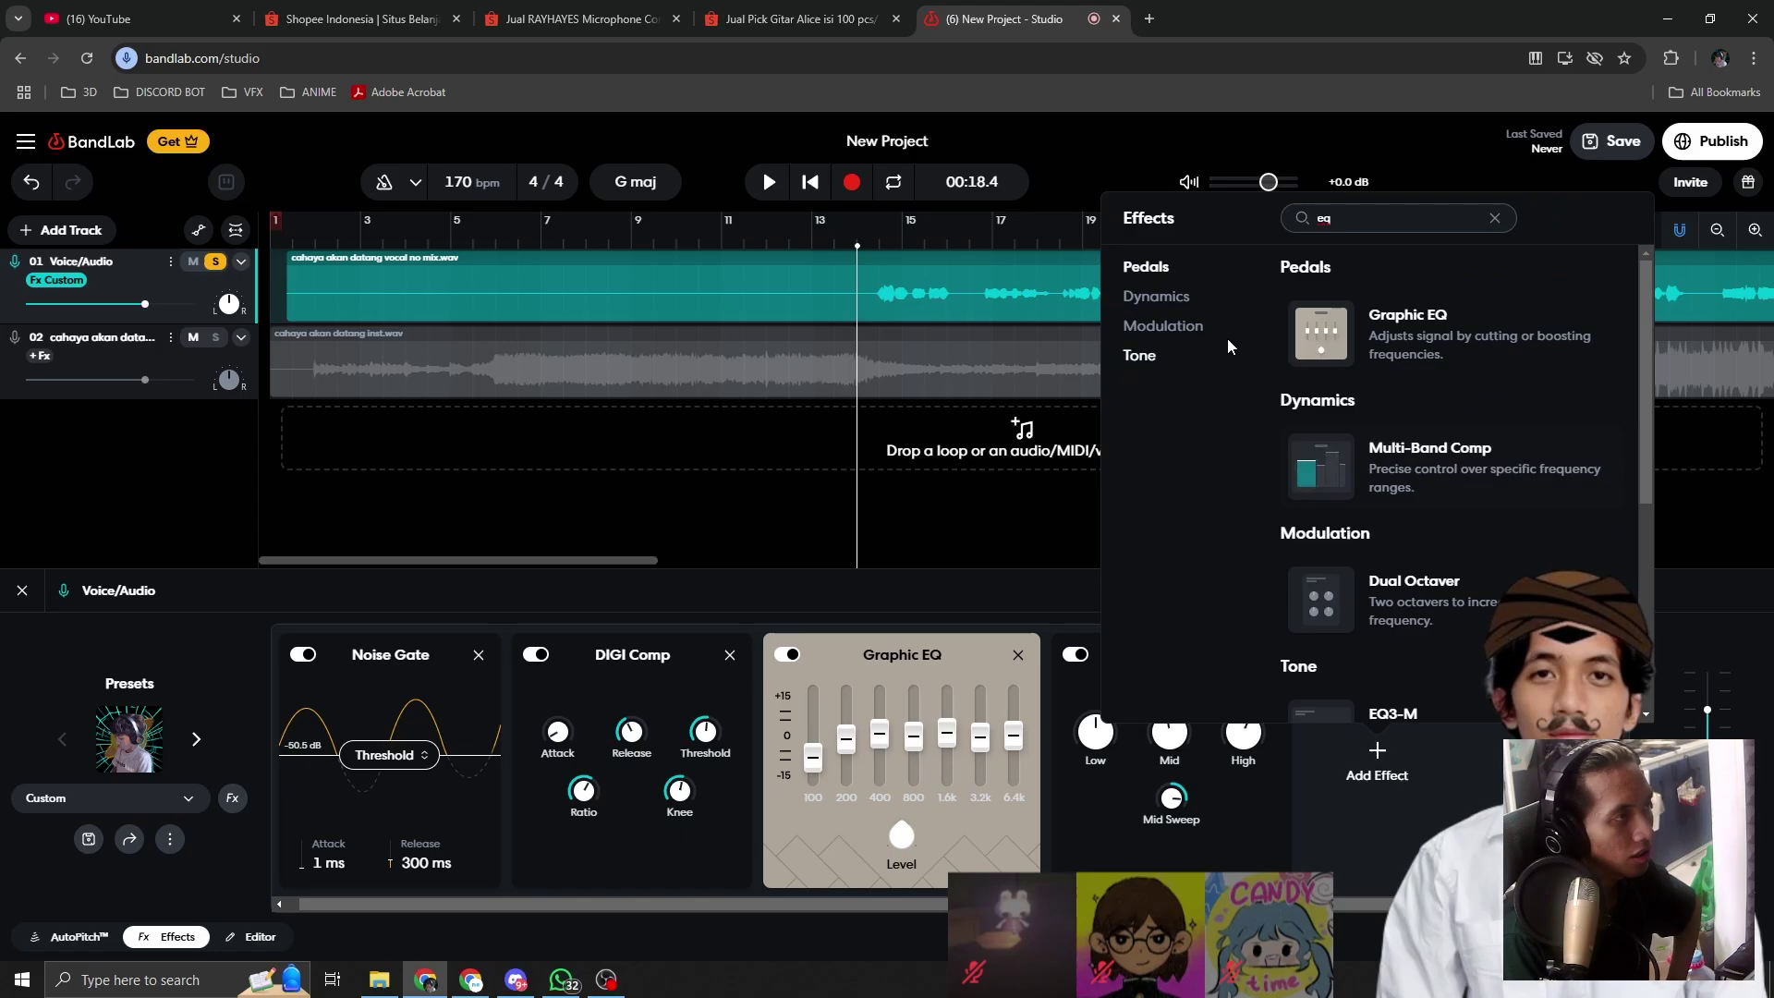
key("BackSpace")
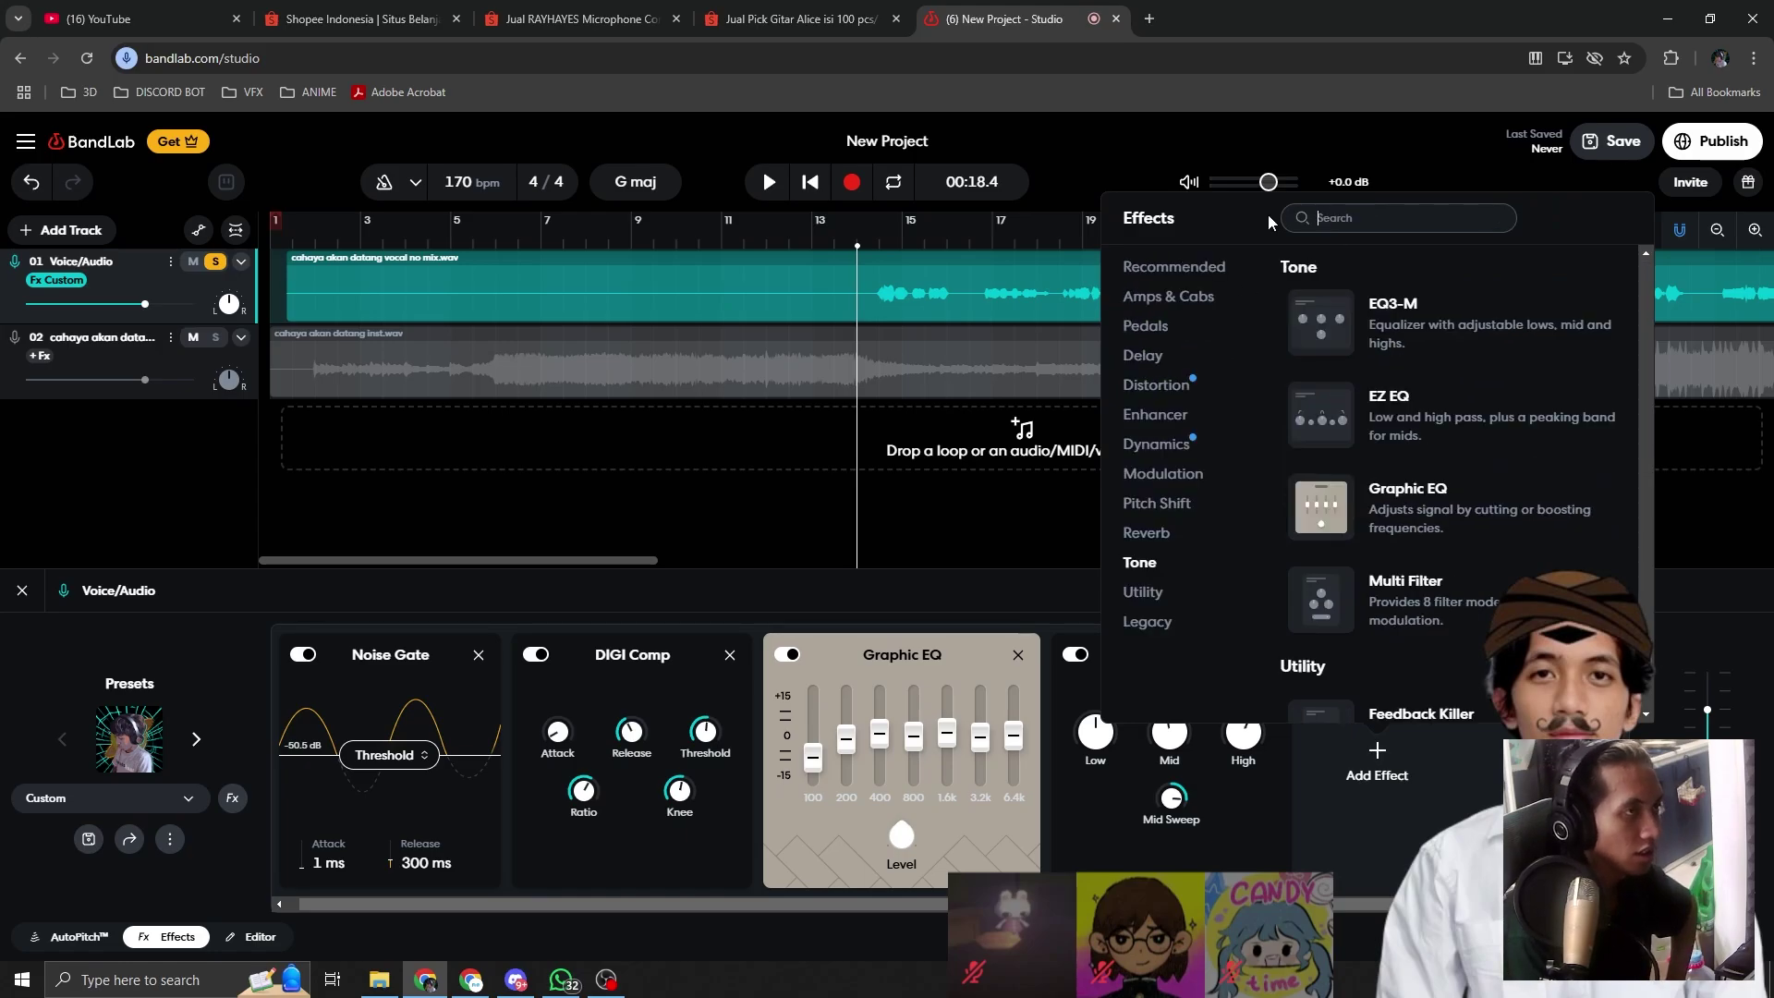
type("satur")
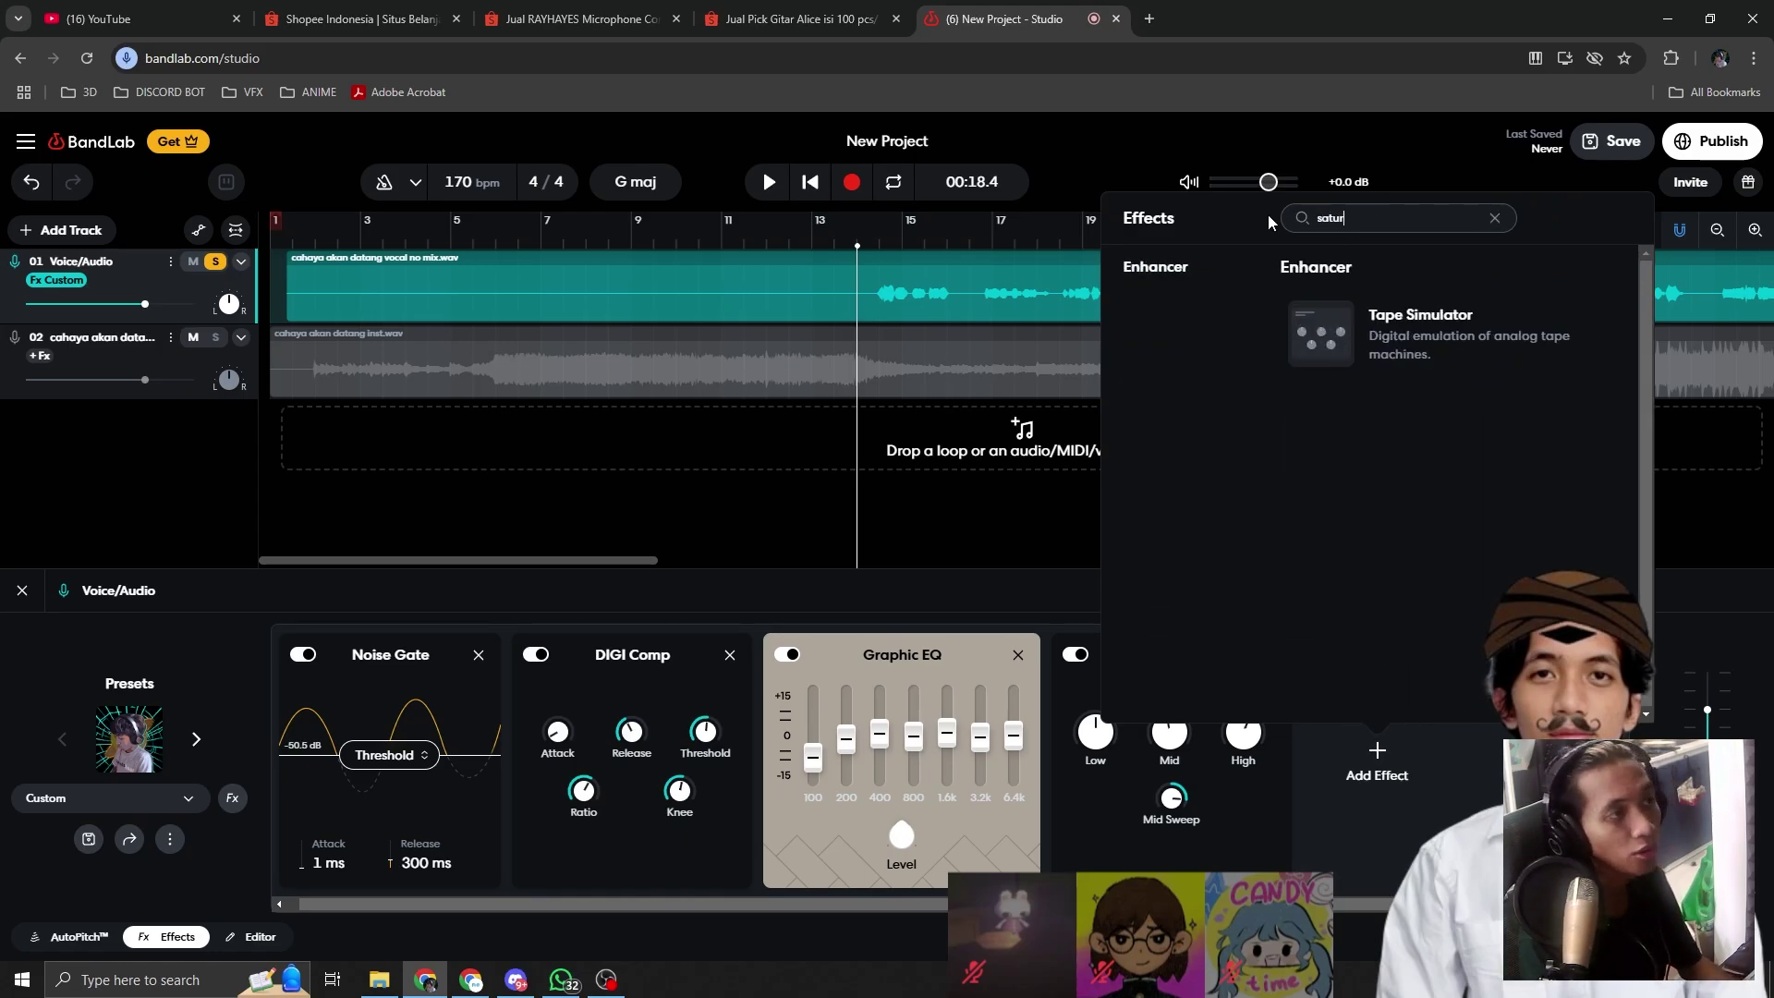
key("BackSpace")
key("BackSpace")
key("BackSpace")
key("BackSpace")
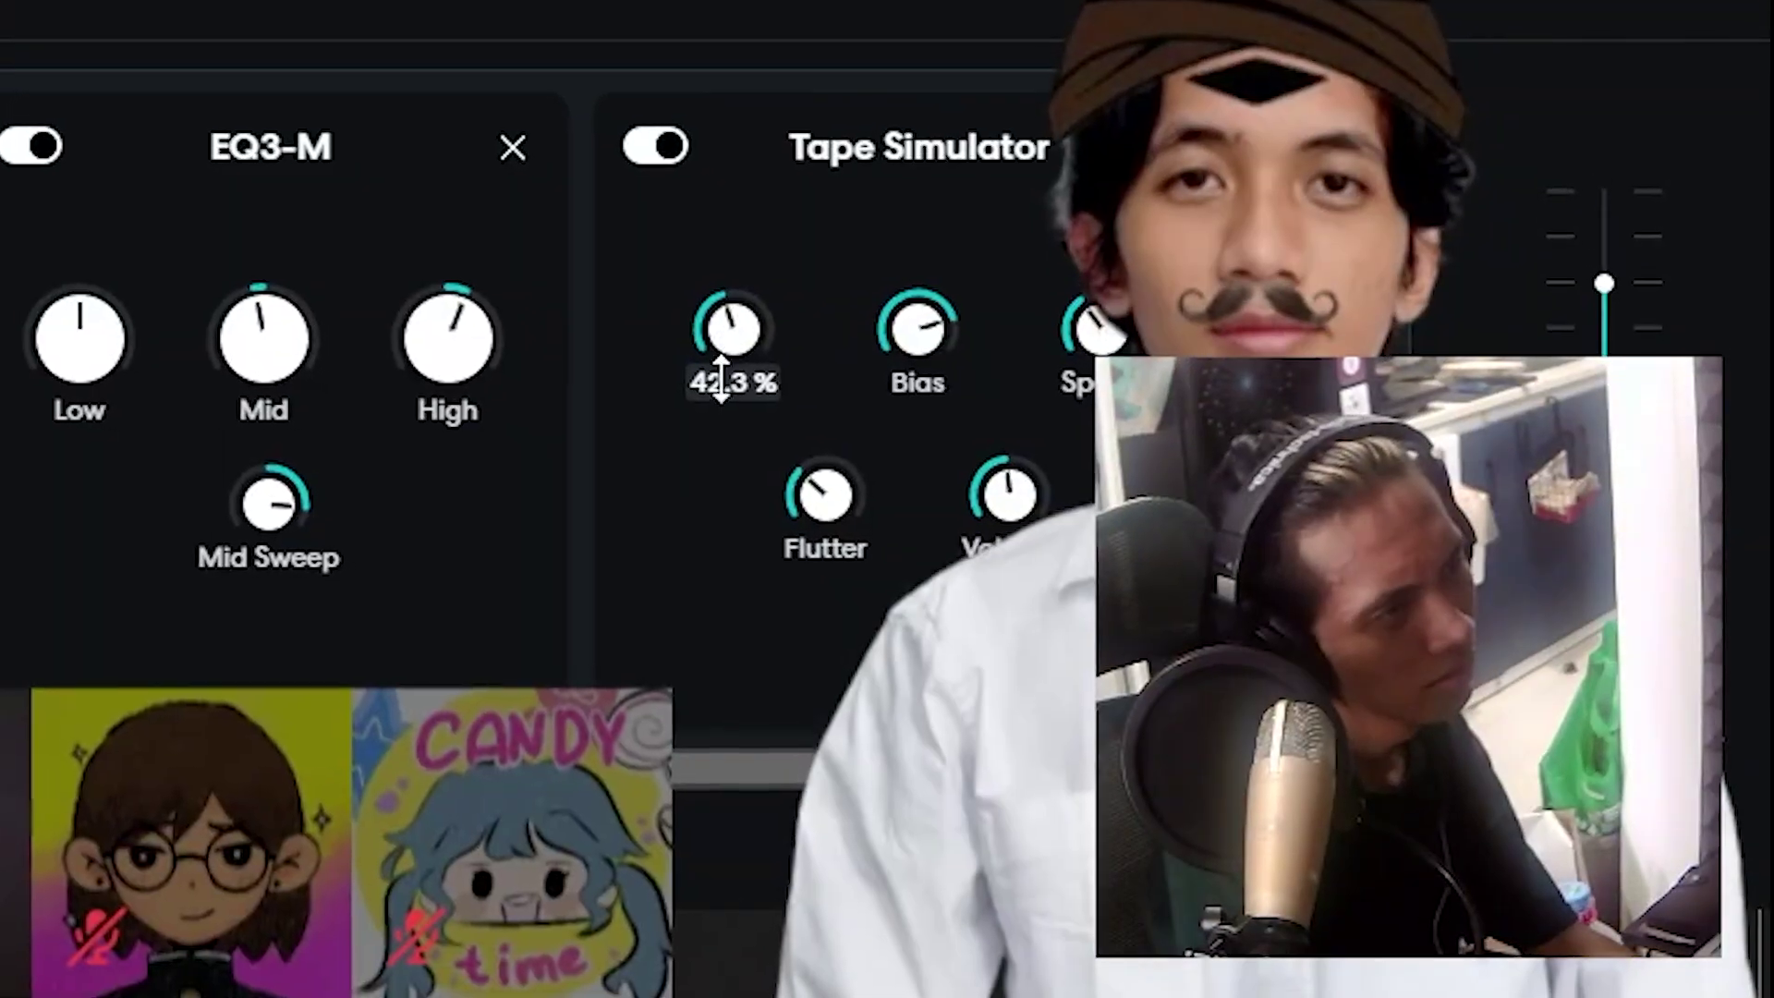
Step: Lower Tape Simulator's drive and bias and raise its flutter
left_click_drag(1355, 750, 1347, 804)
left_click_drag(901, 319, 836, 565)
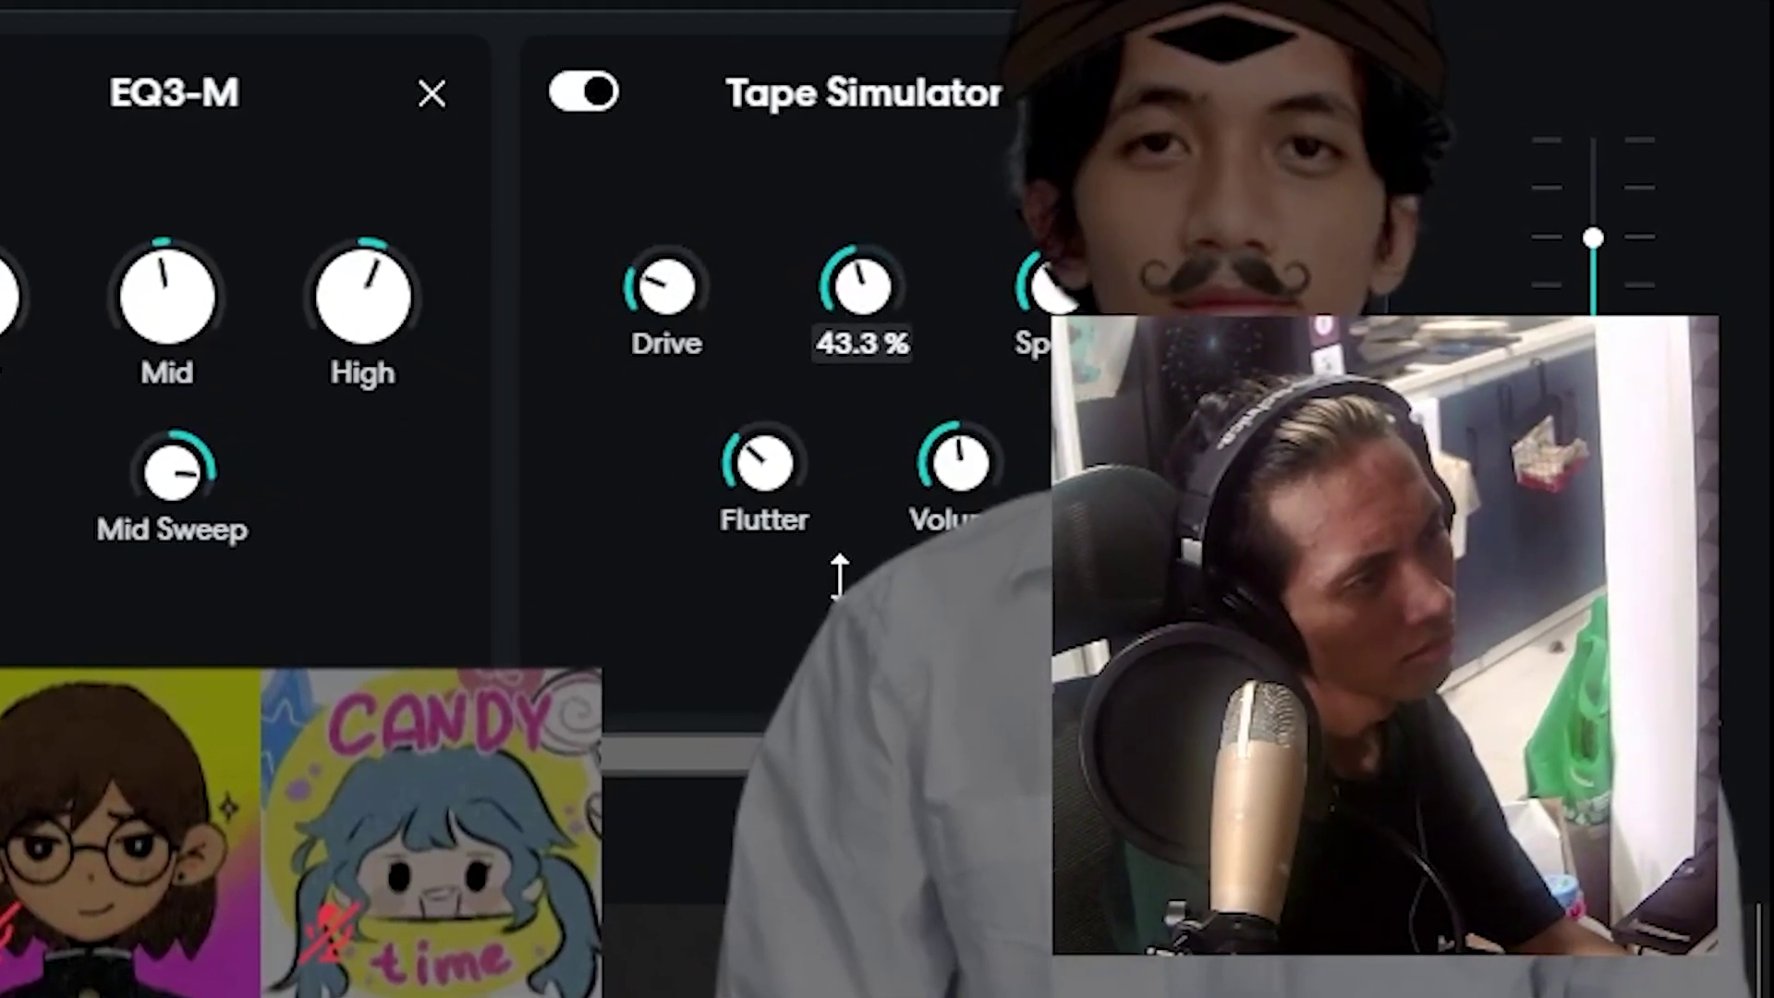
left_click(975, 236)
left_click_drag(974, 236, 923, 150)
left_click_drag(720, 206, 724, 277)
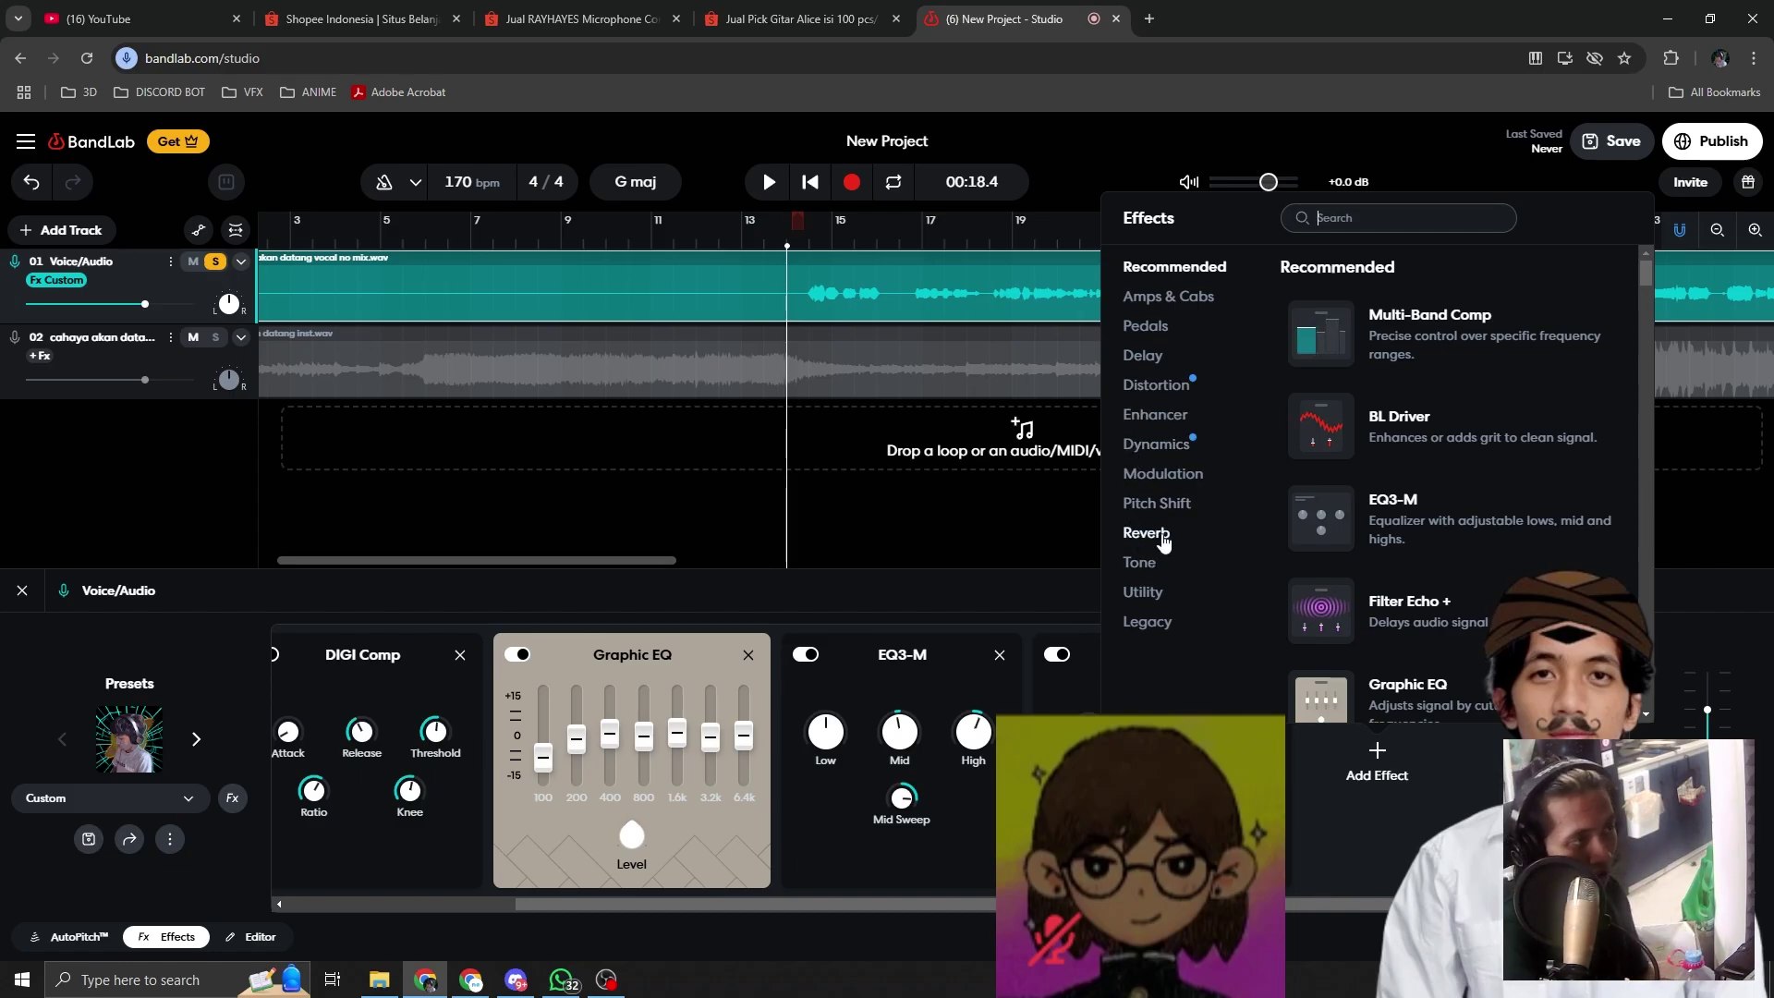
Step: Add D-Delay + to the vocal track and set its feedback to 56% while listening to the vocal
left_click(1163, 536)
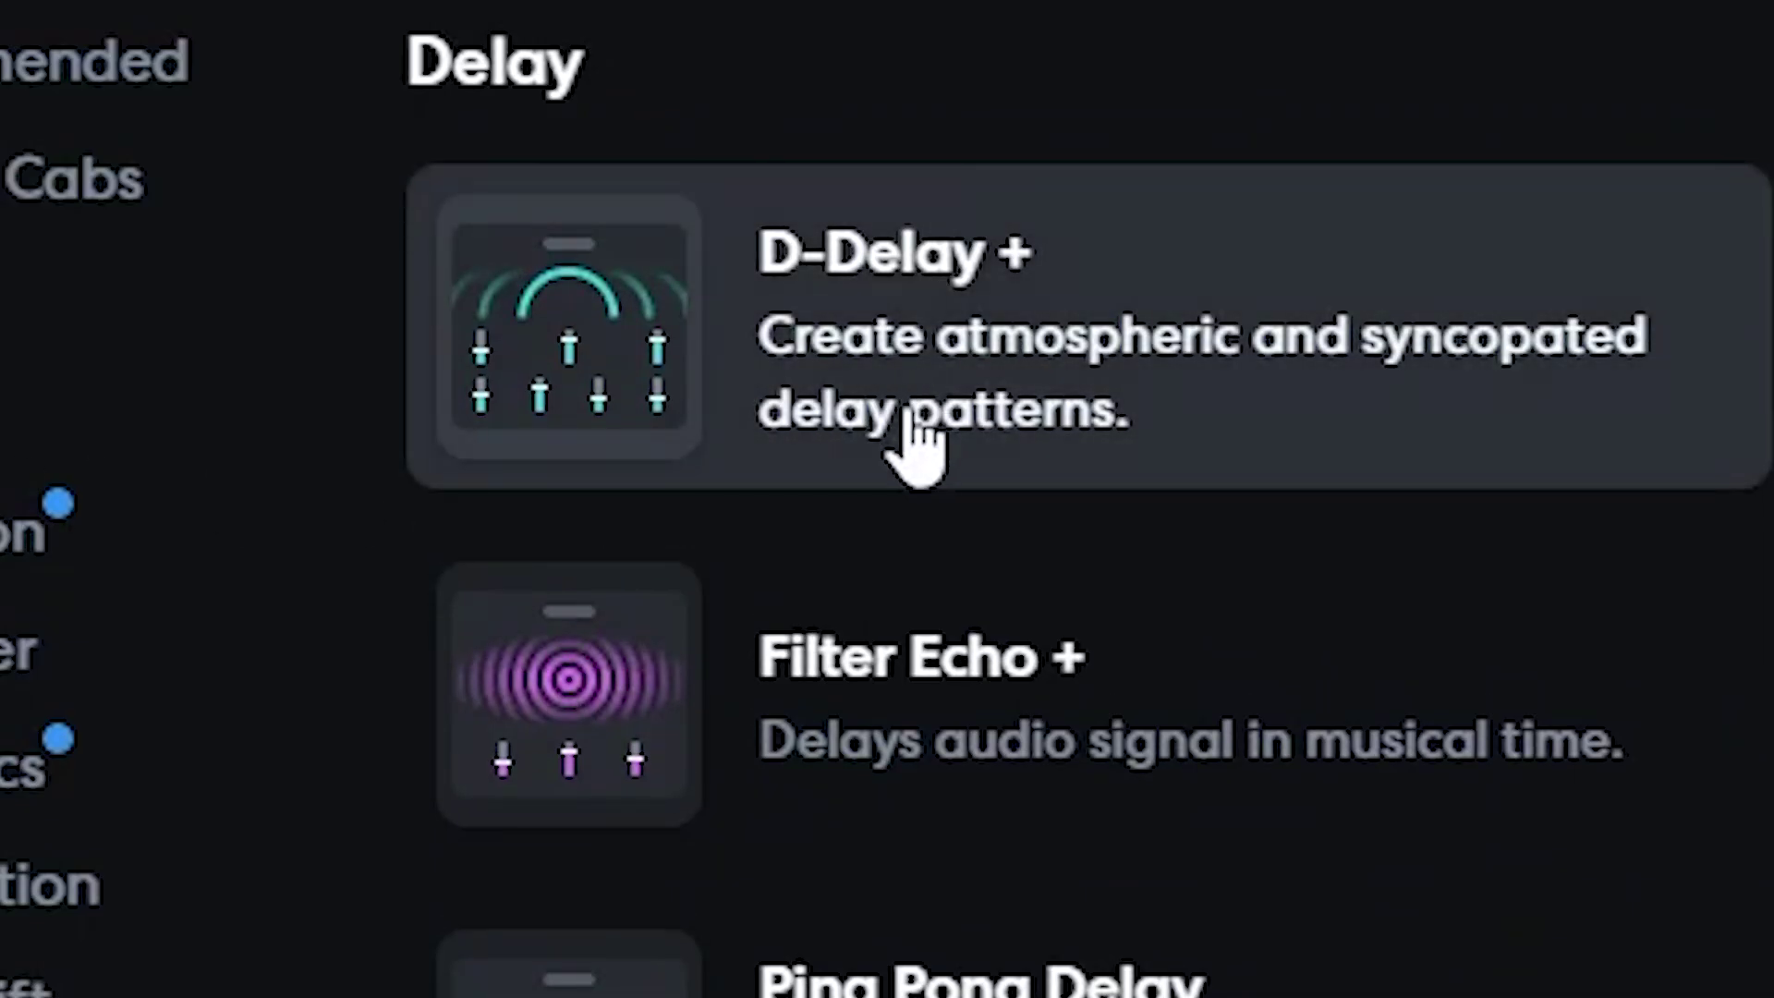
left_click(915, 443)
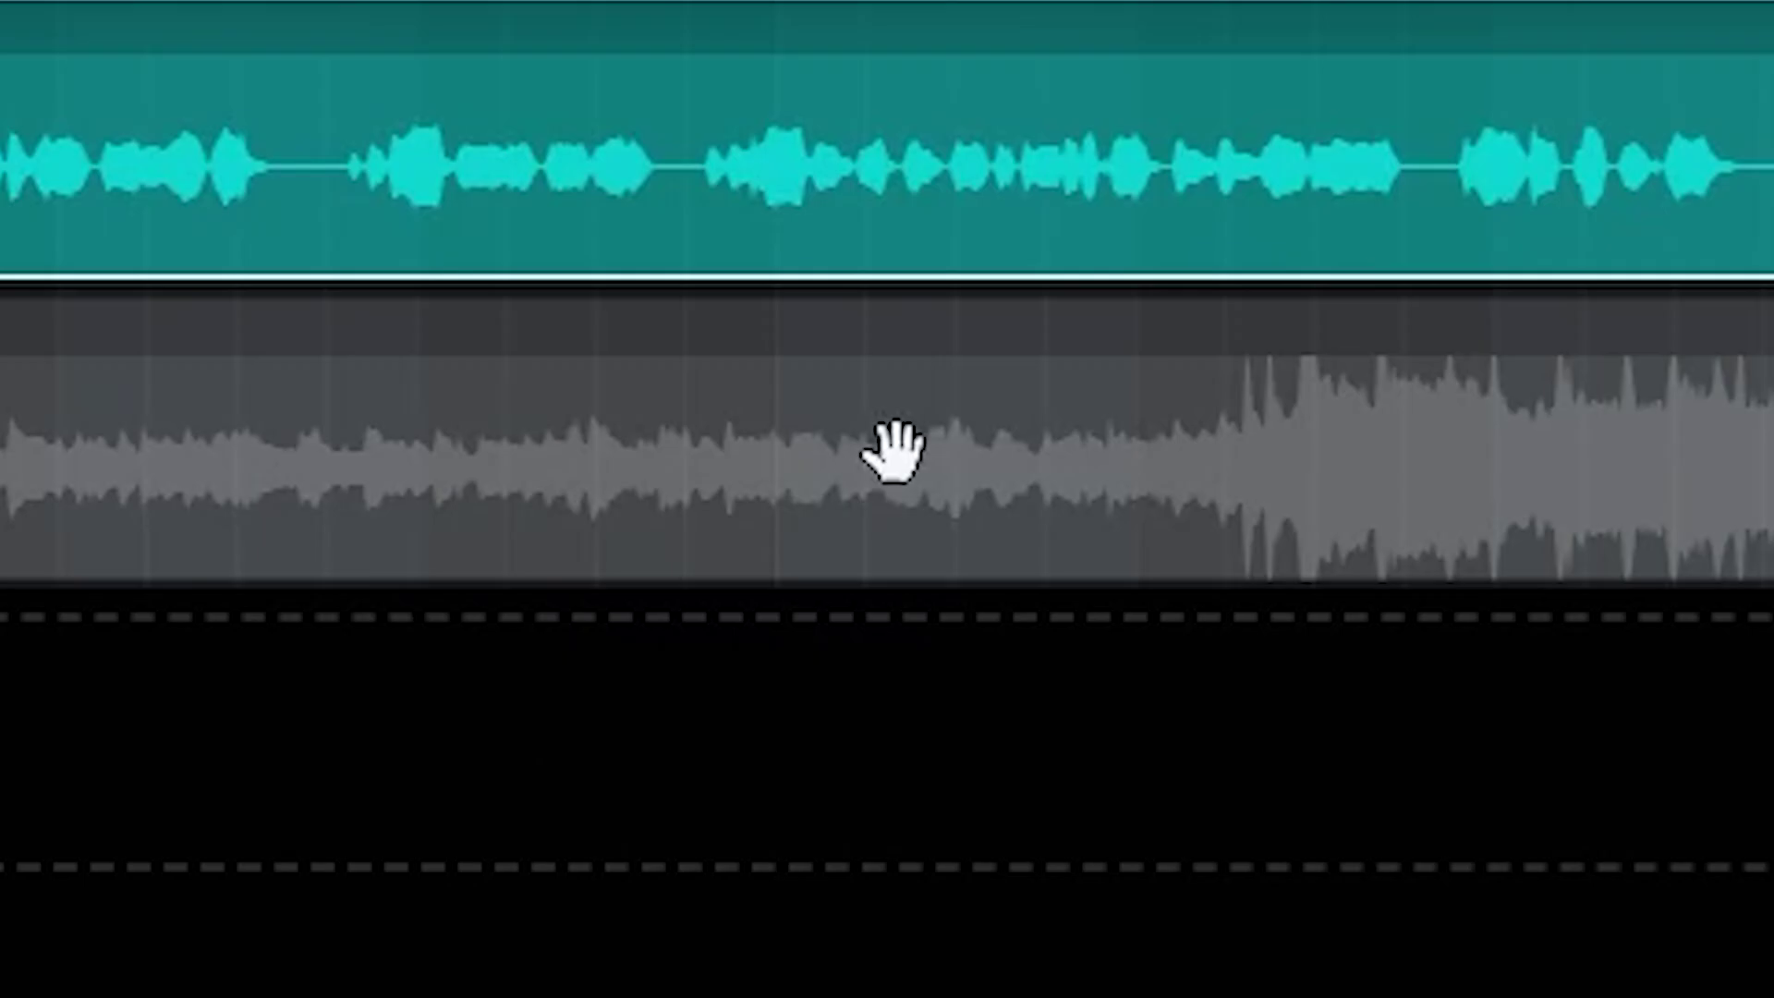
left_click_drag(1290, 906, 1524, 905)
key("space")
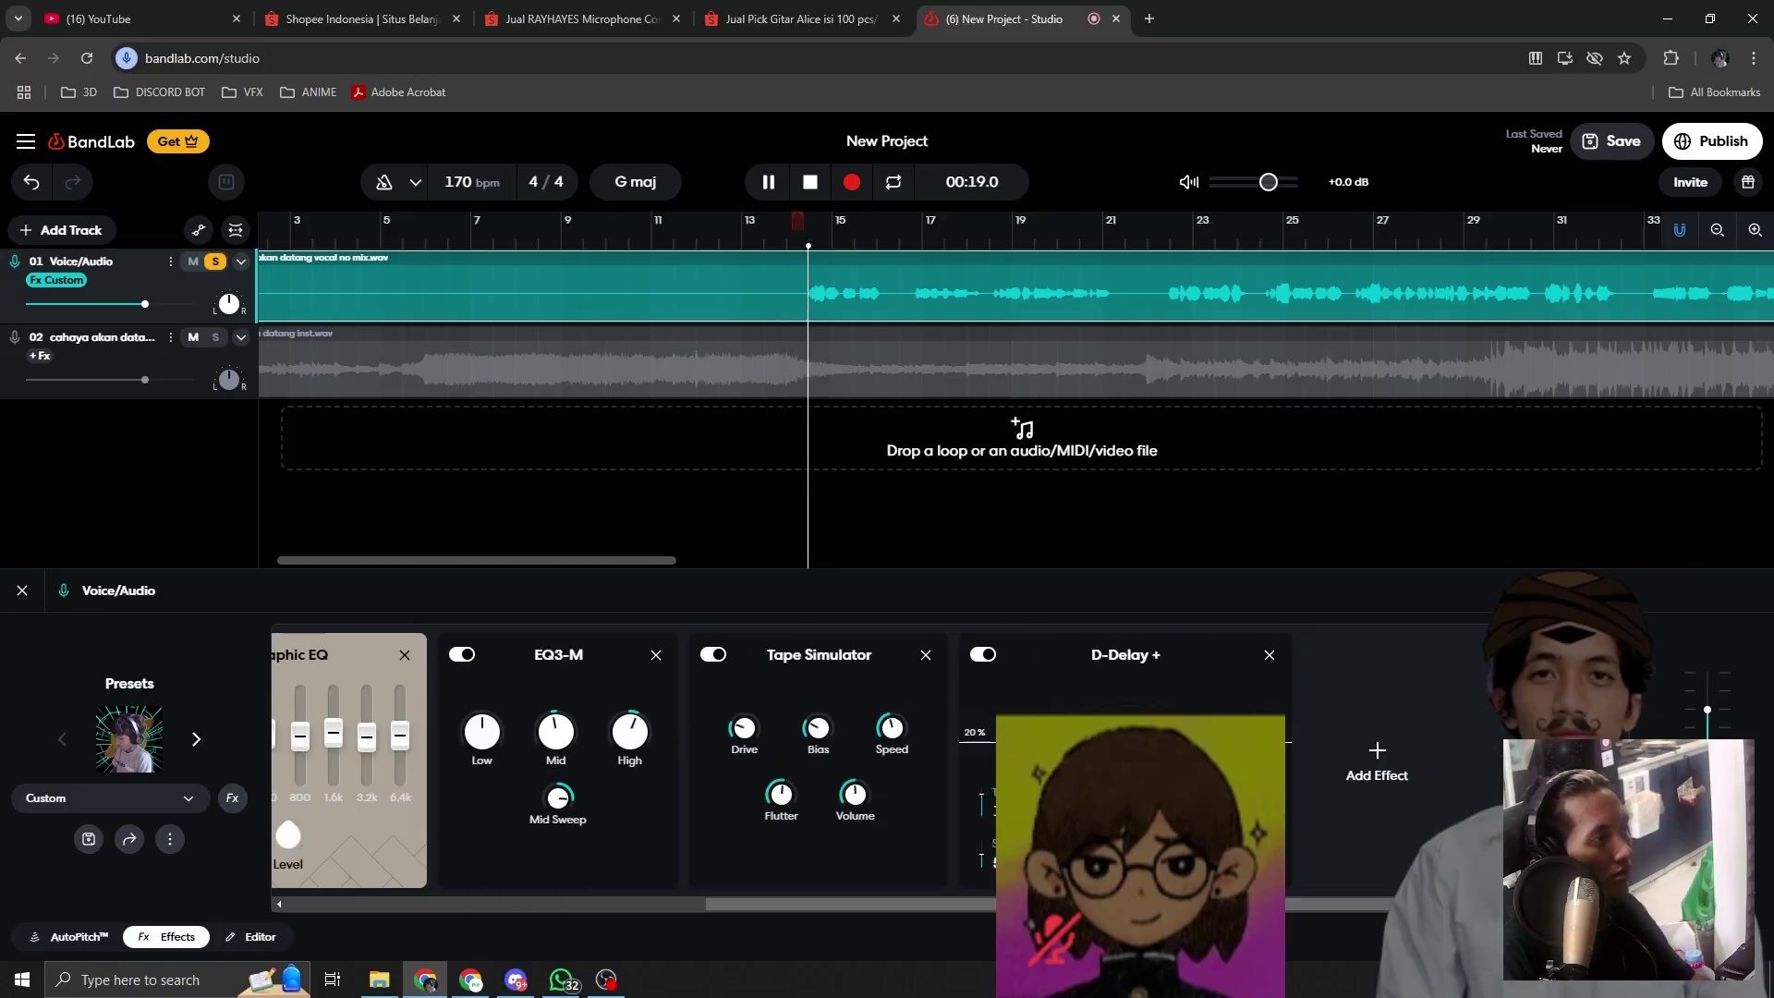
key("space")
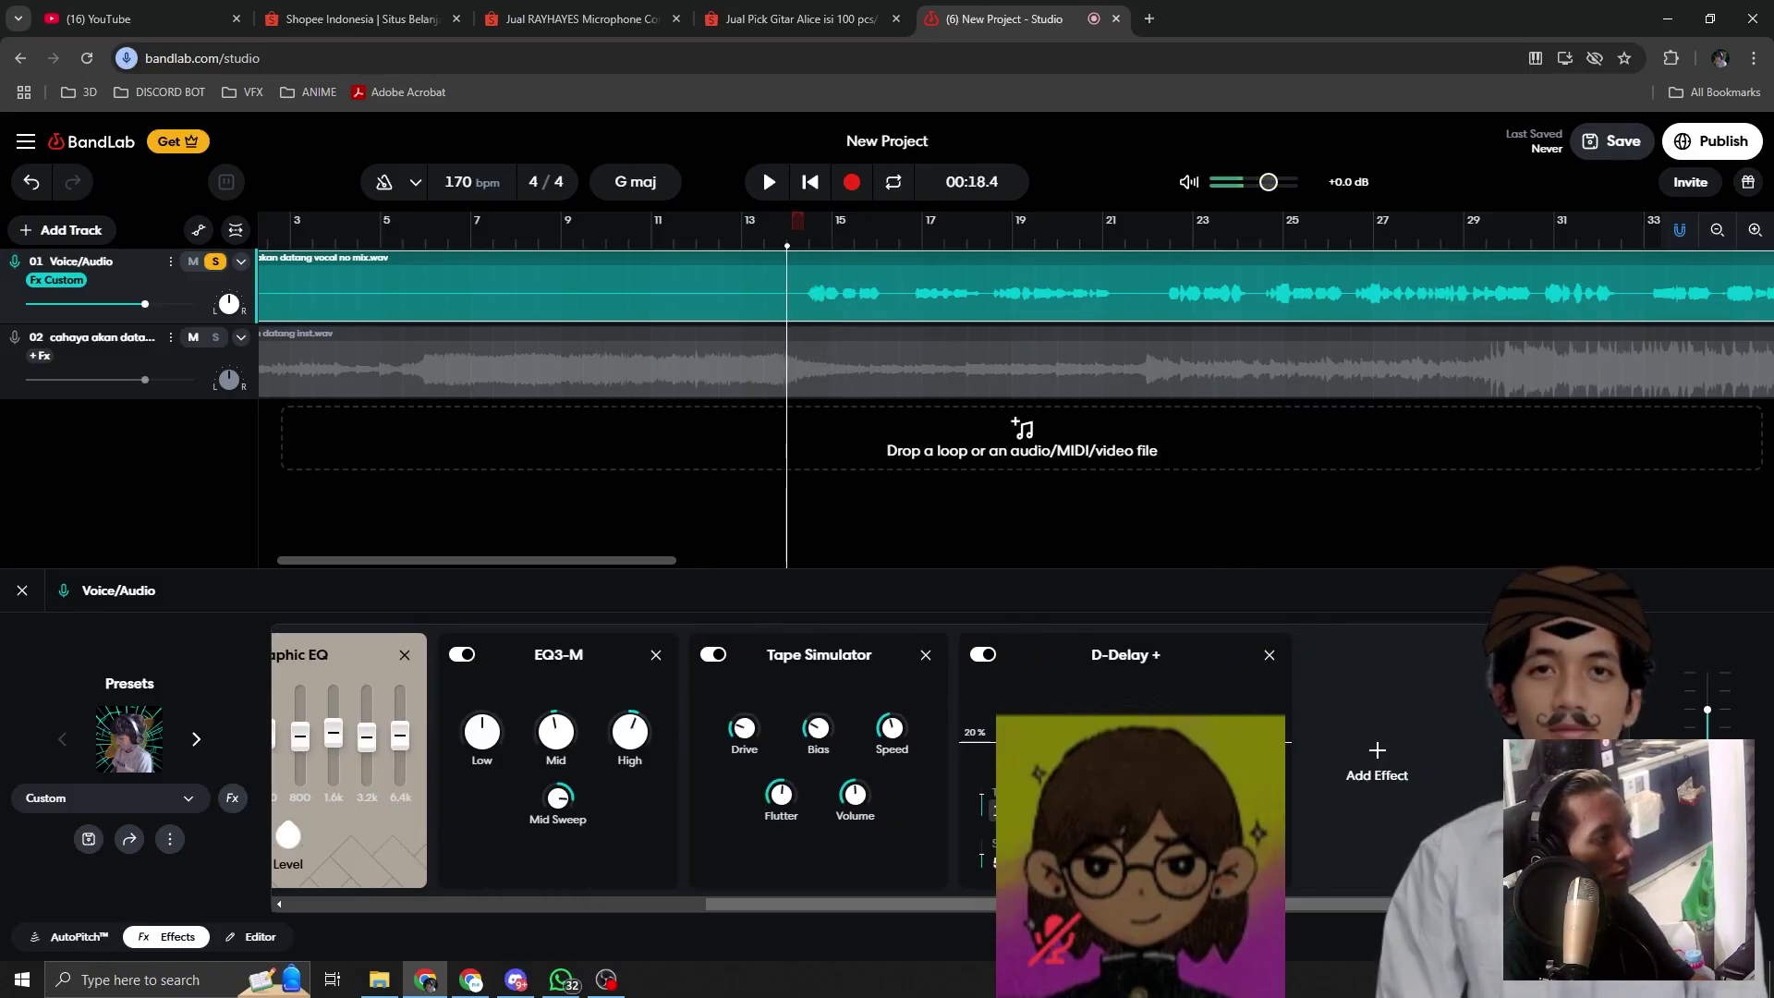
key("space")
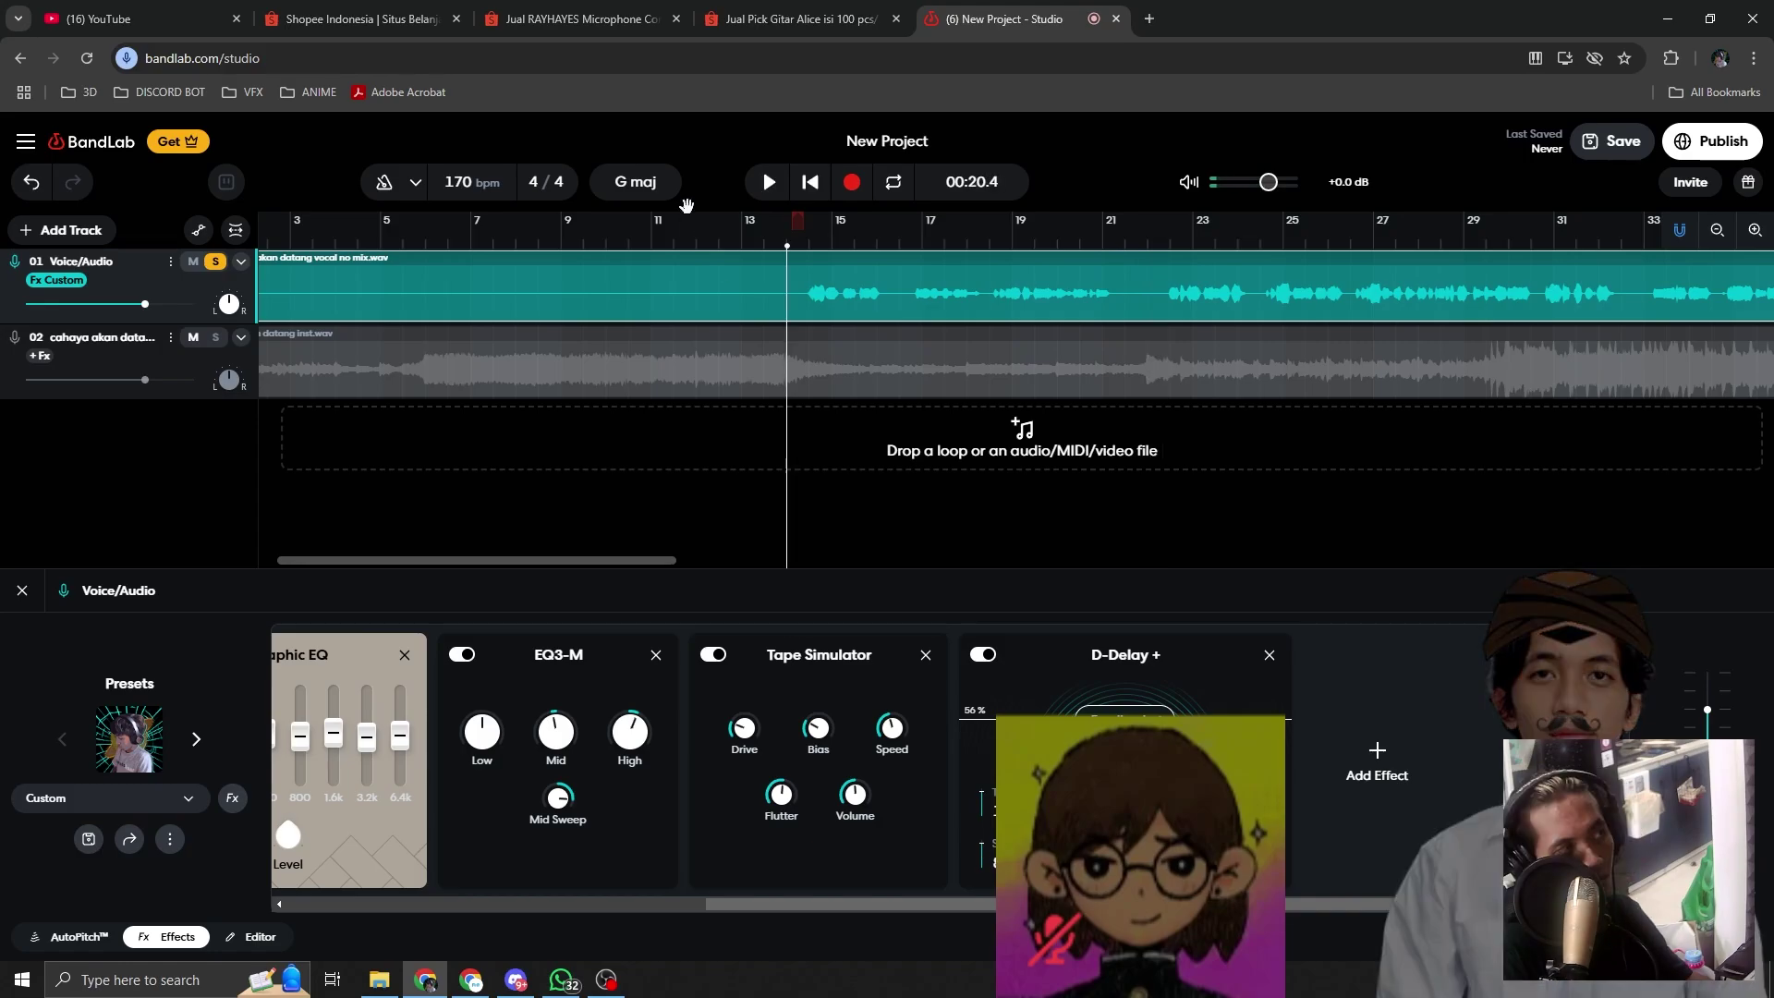
Step: Play back the vocal with the delay and add Studio Reverb to the track
left_click(773, 193)
left_click(773, 193)
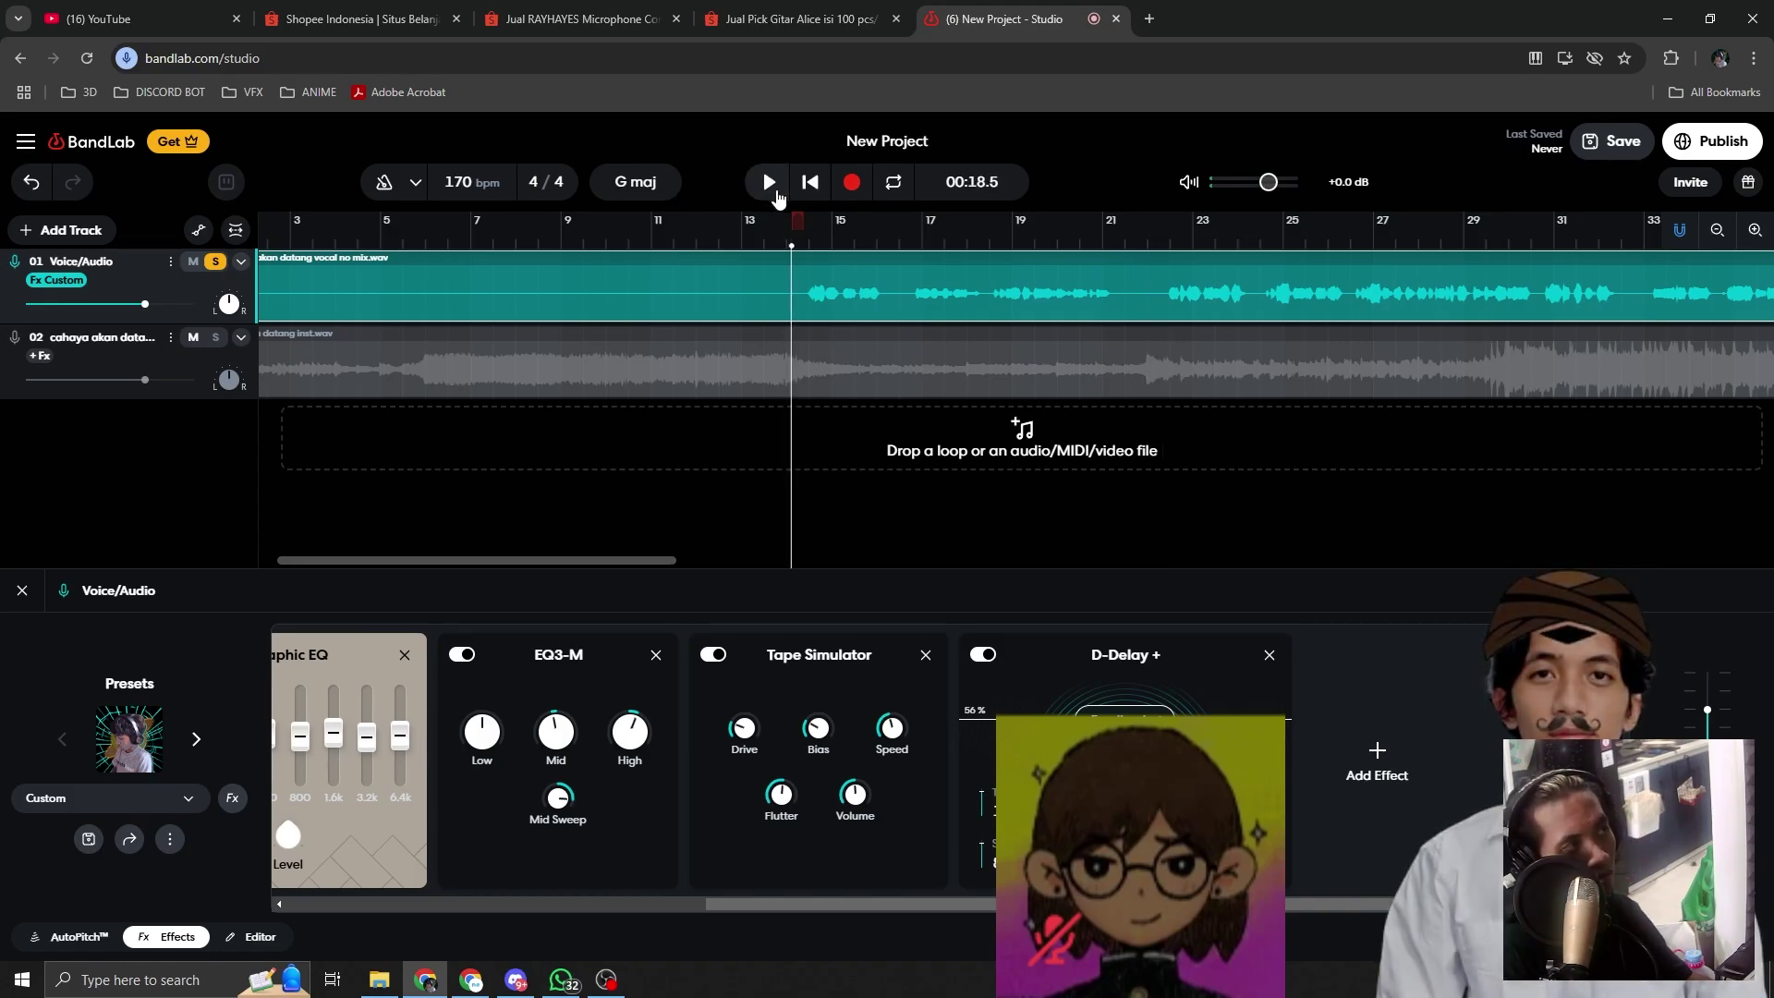
left_click(772, 193)
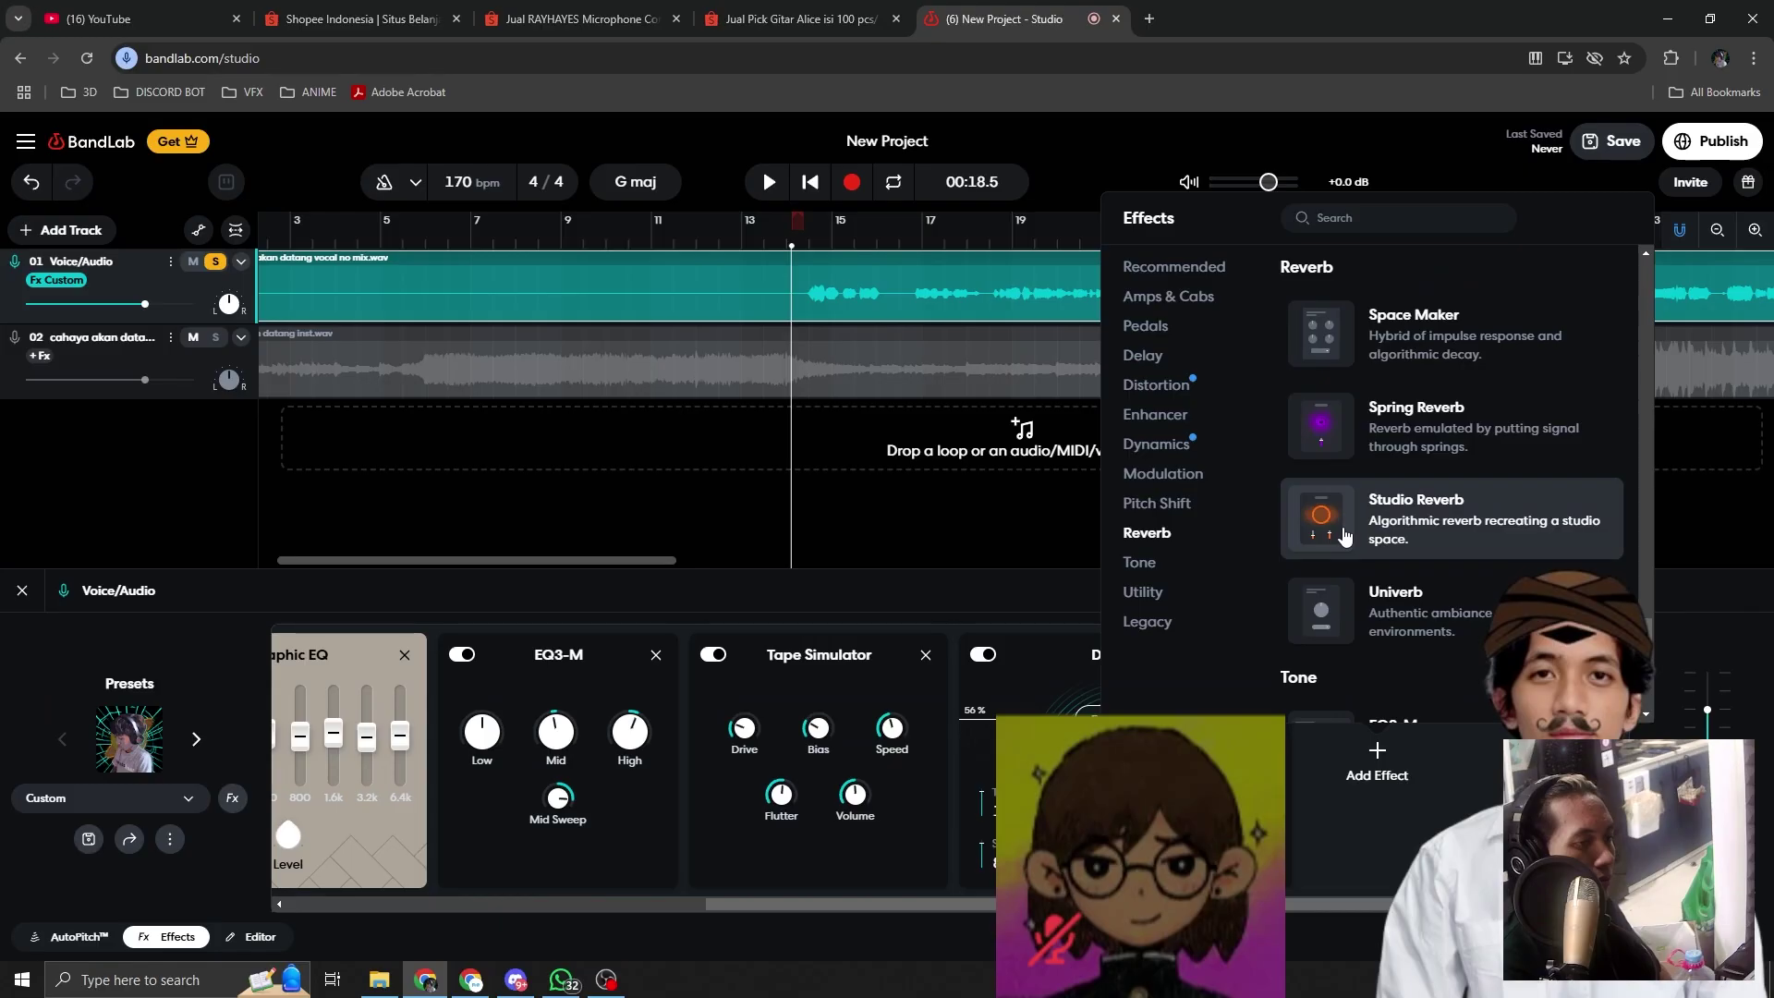
scroll(684, 591, "down", 2)
left_click(684, 591)
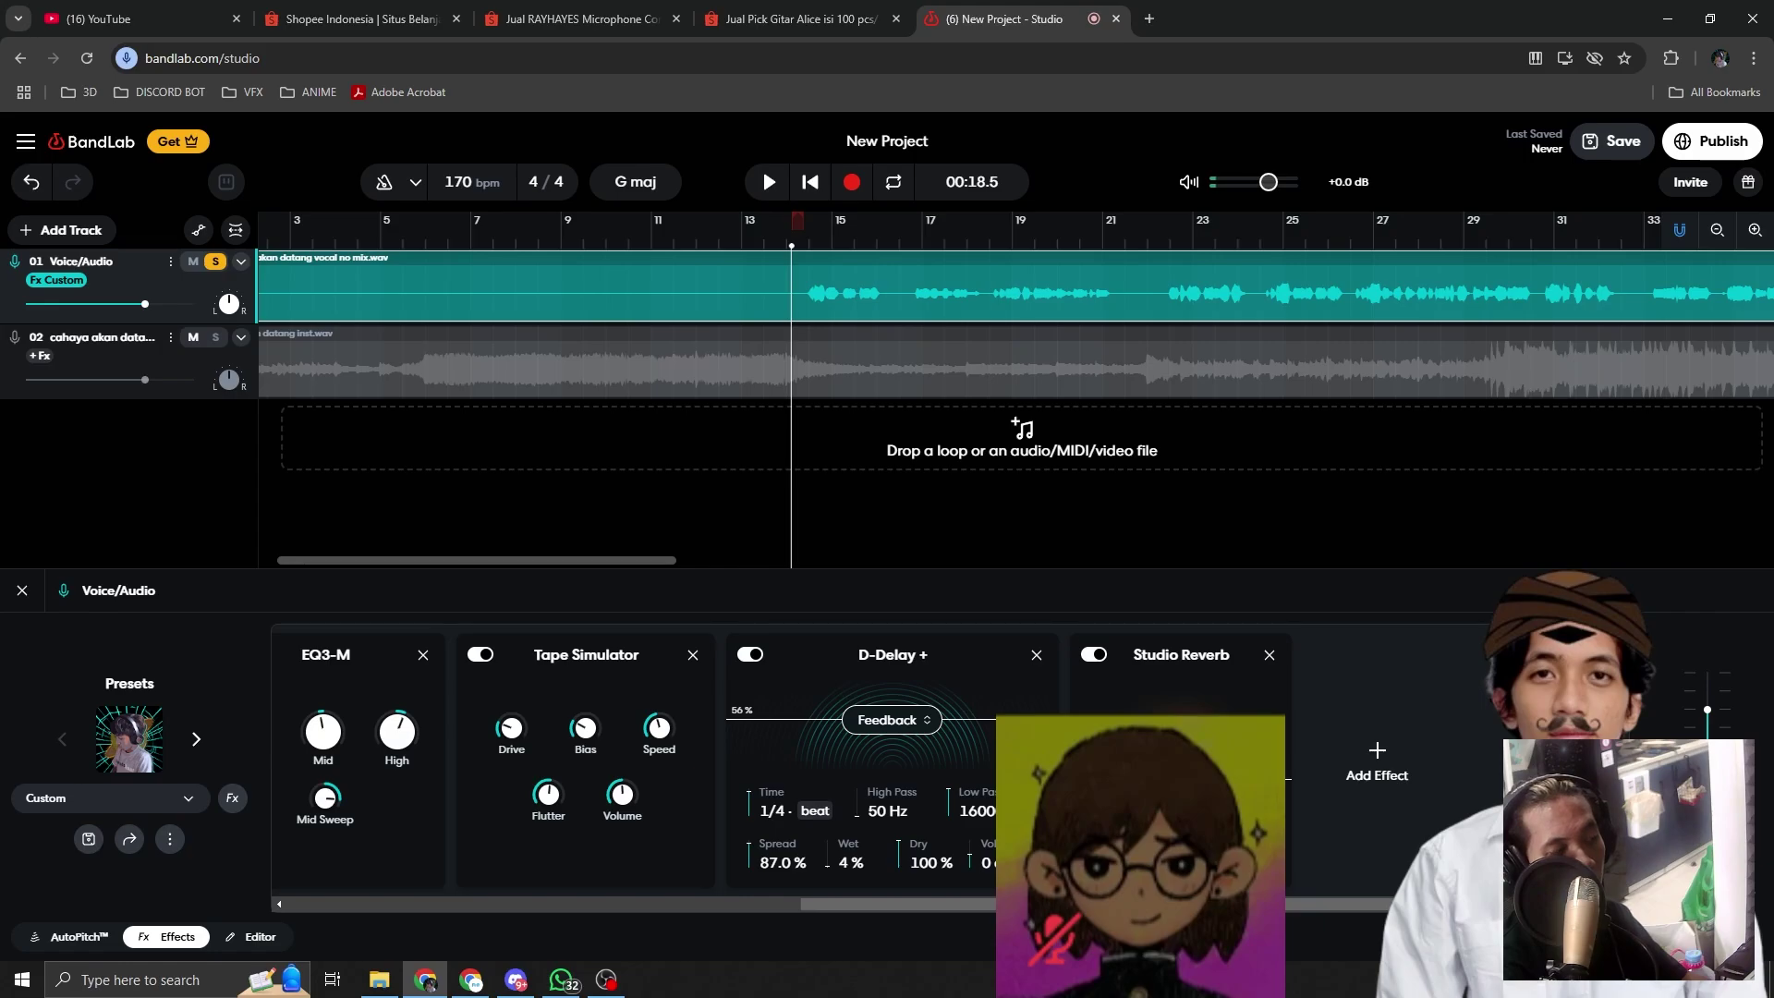
Step: Try Spring Reverb in place of Studio Reverb on the vocal track
key("space")
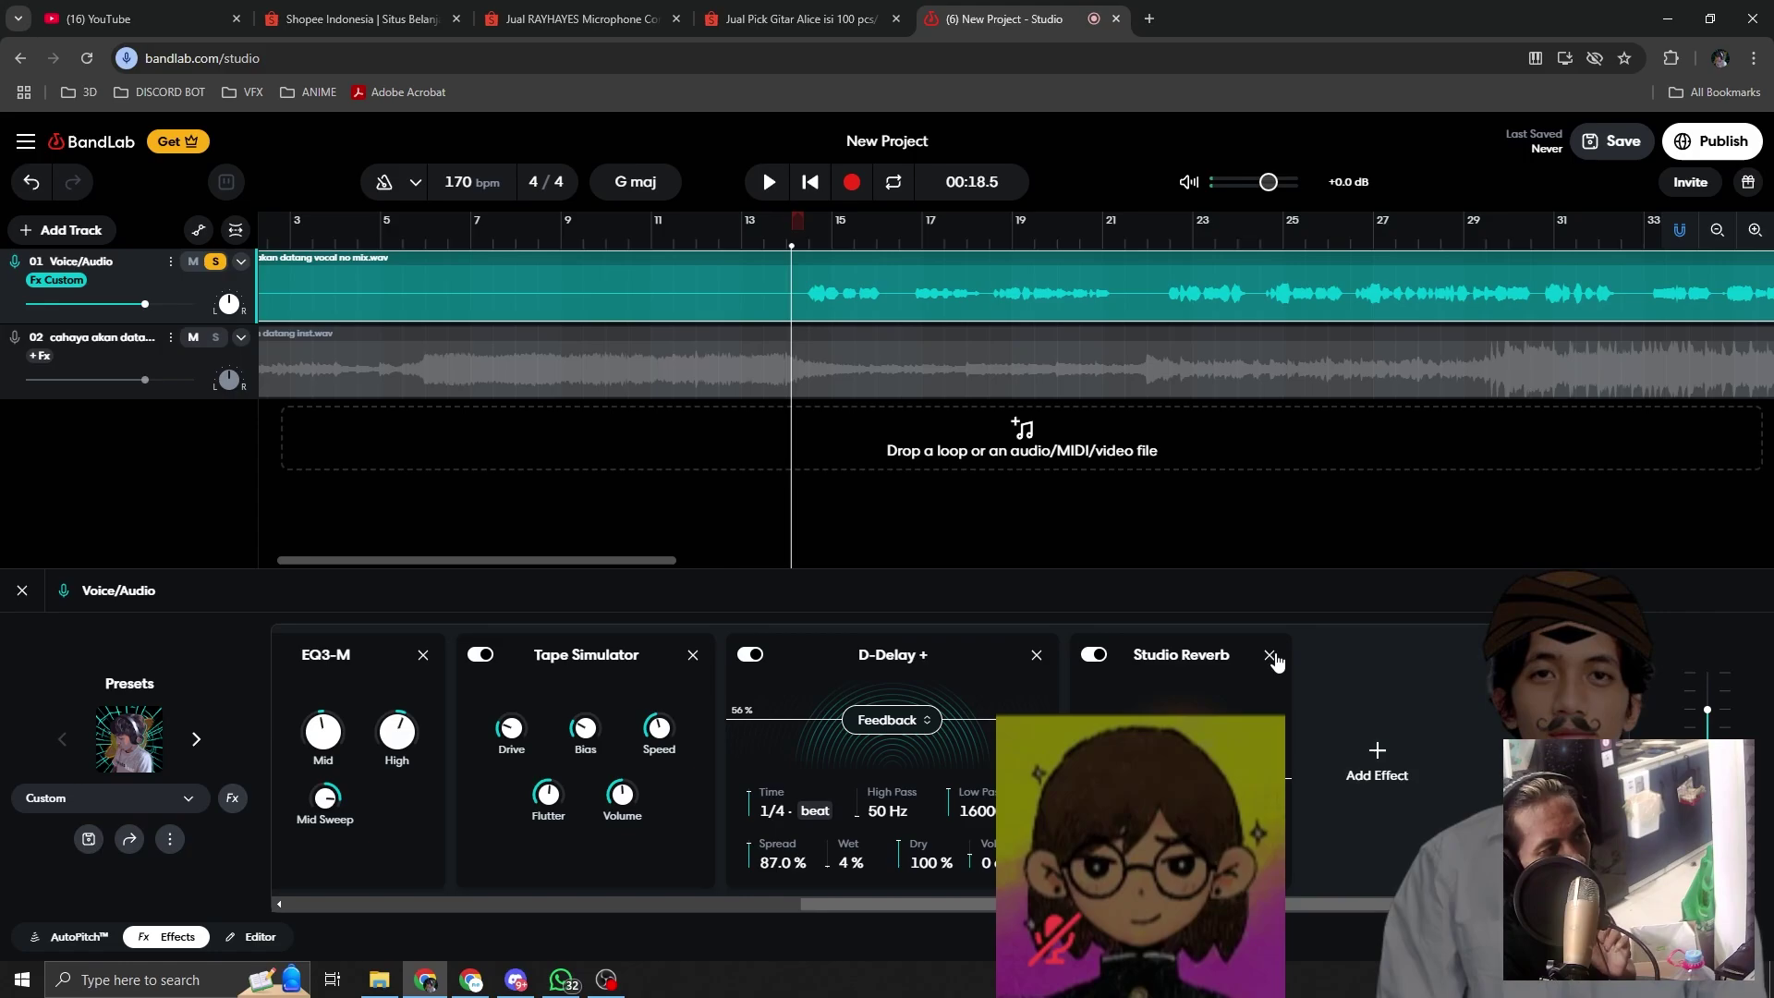
left_click(343, 29)
left_click(662, 319)
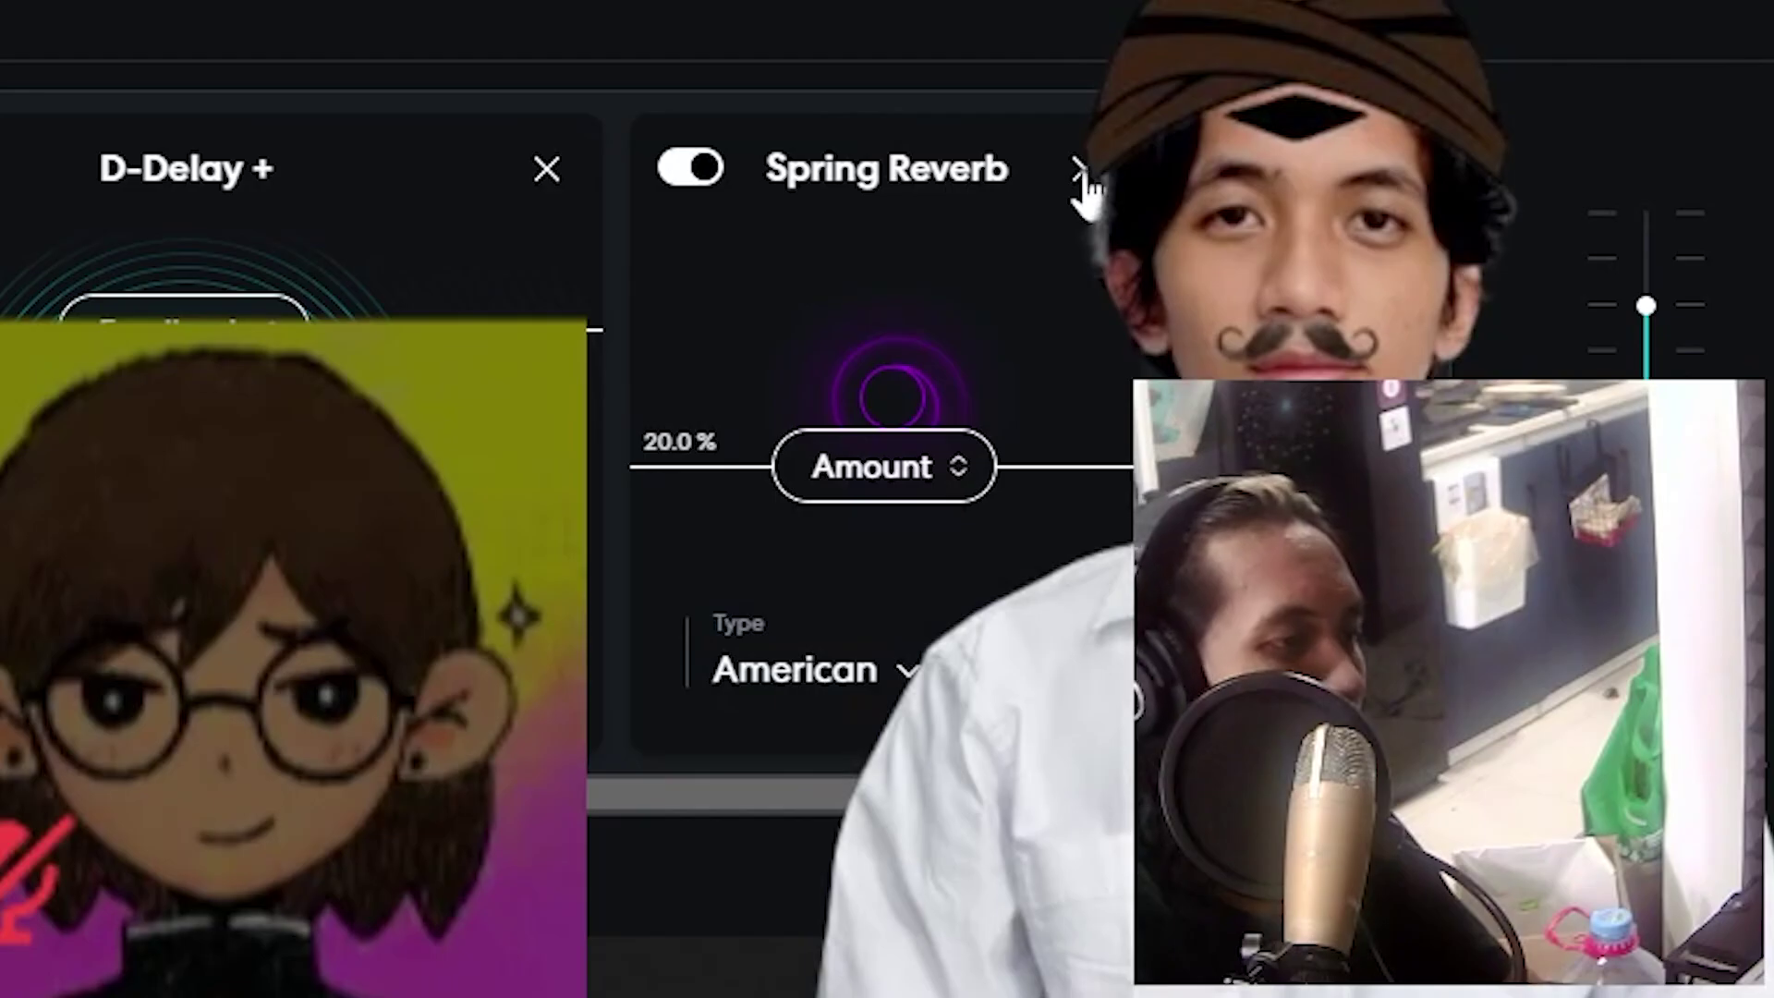
left_click(1480, 654)
left_click(1420, 762)
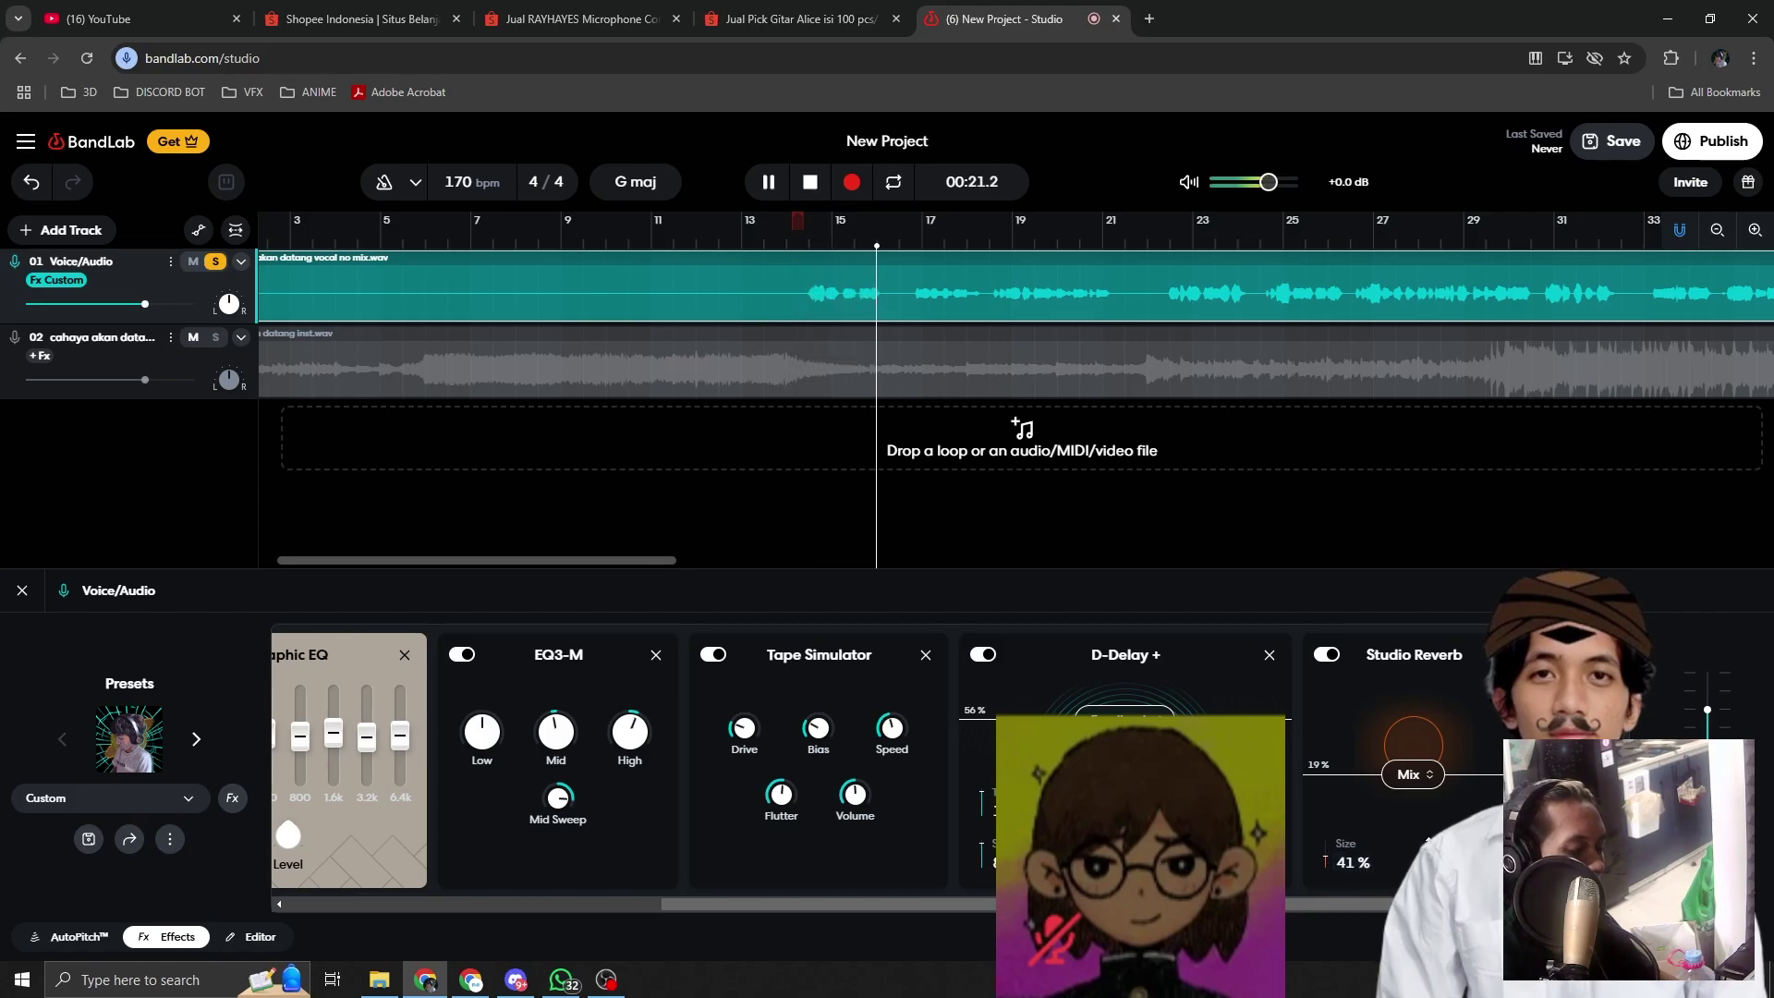
Step: Set Studio Reverb's mix to 15% and size to 43%, and unsolo the vocal to hear it with the instrumental
key("space")
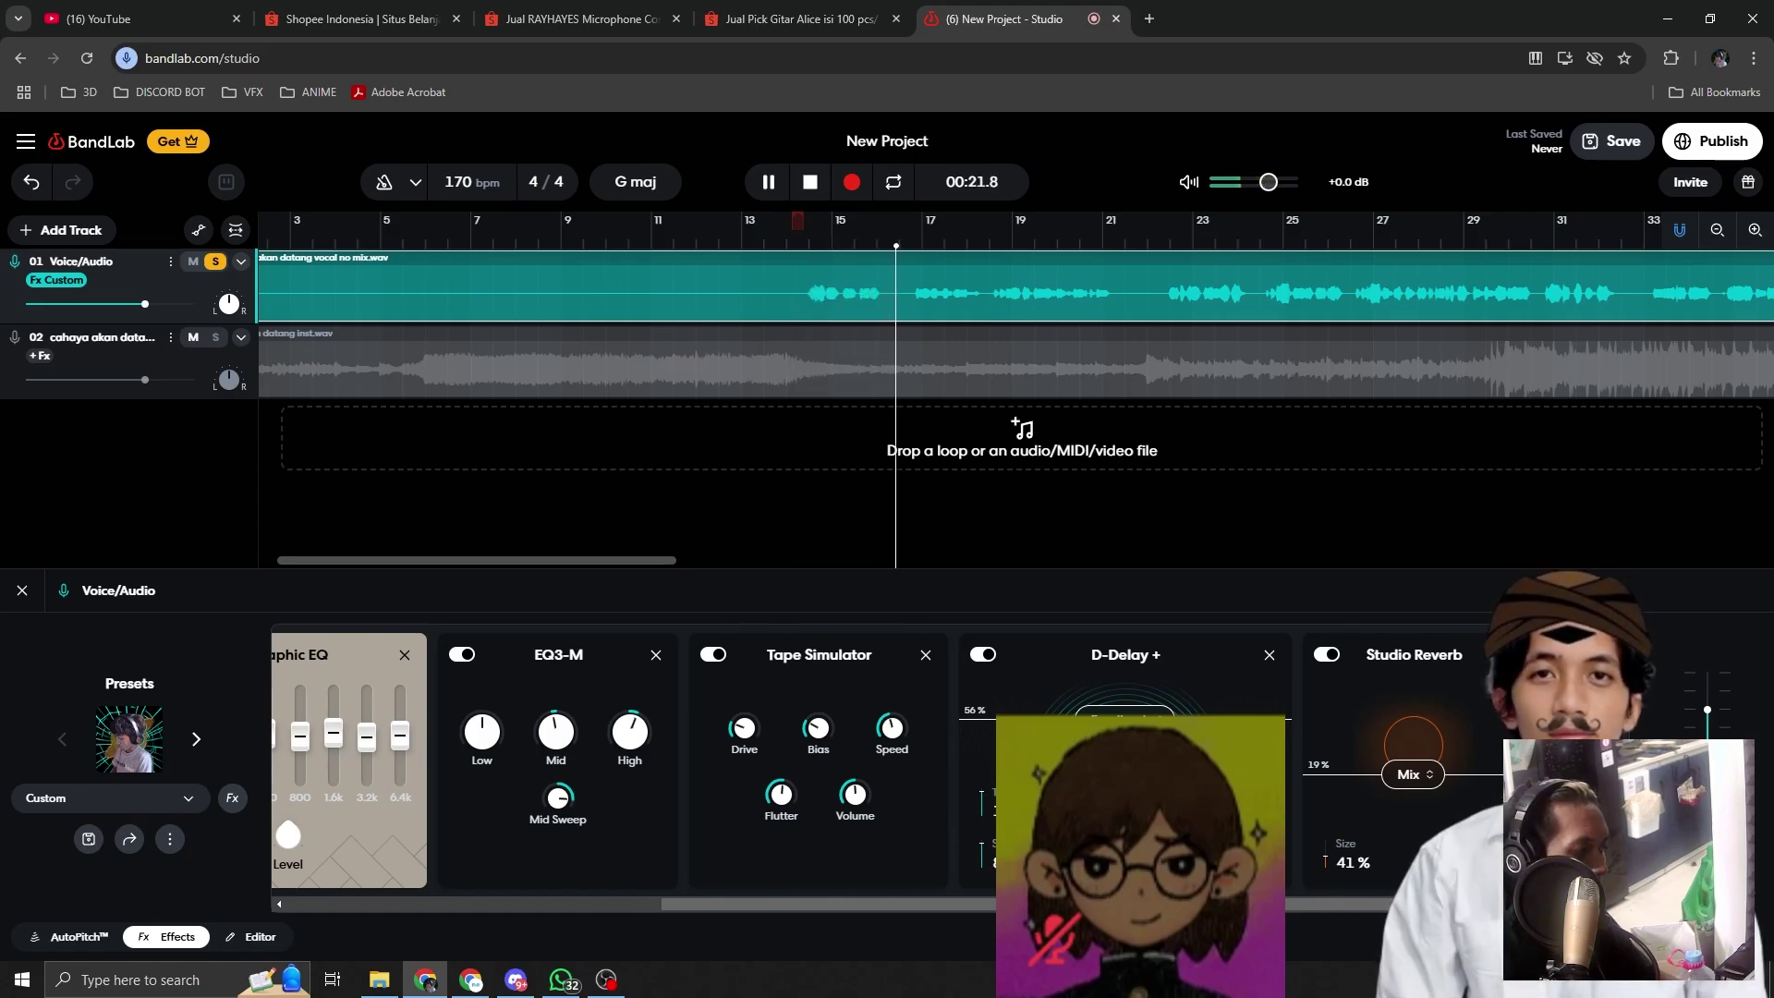
key("space")
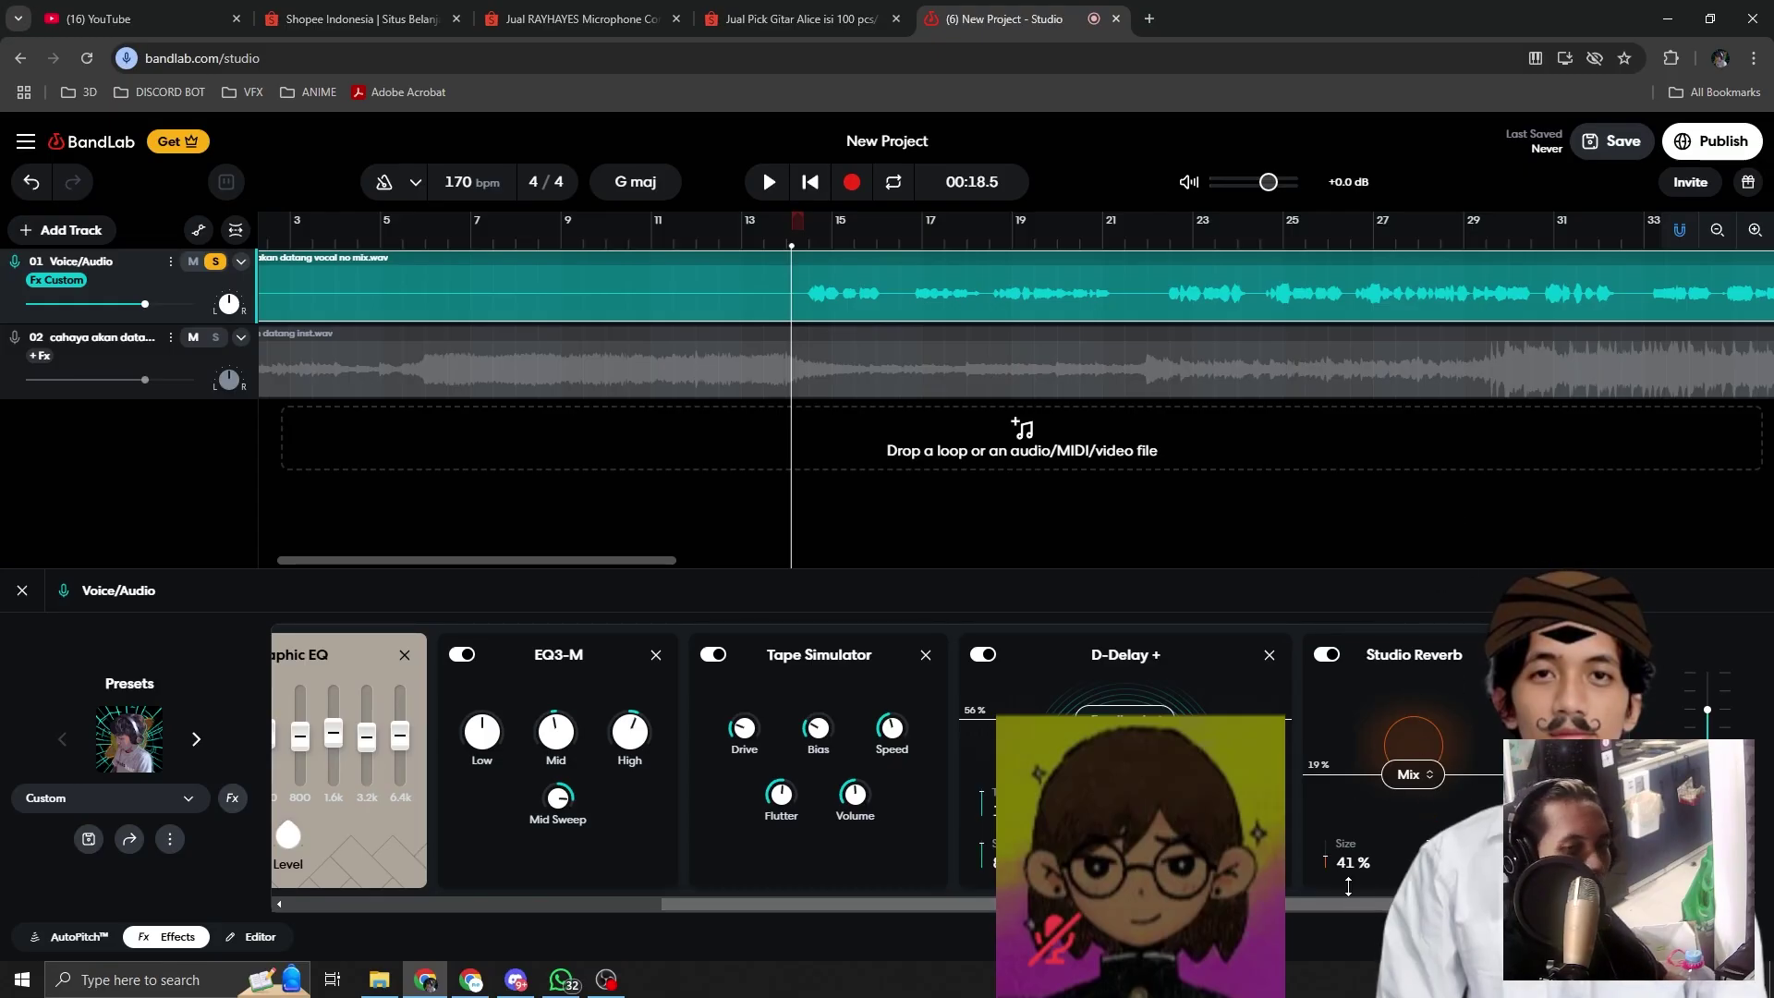
key("space")
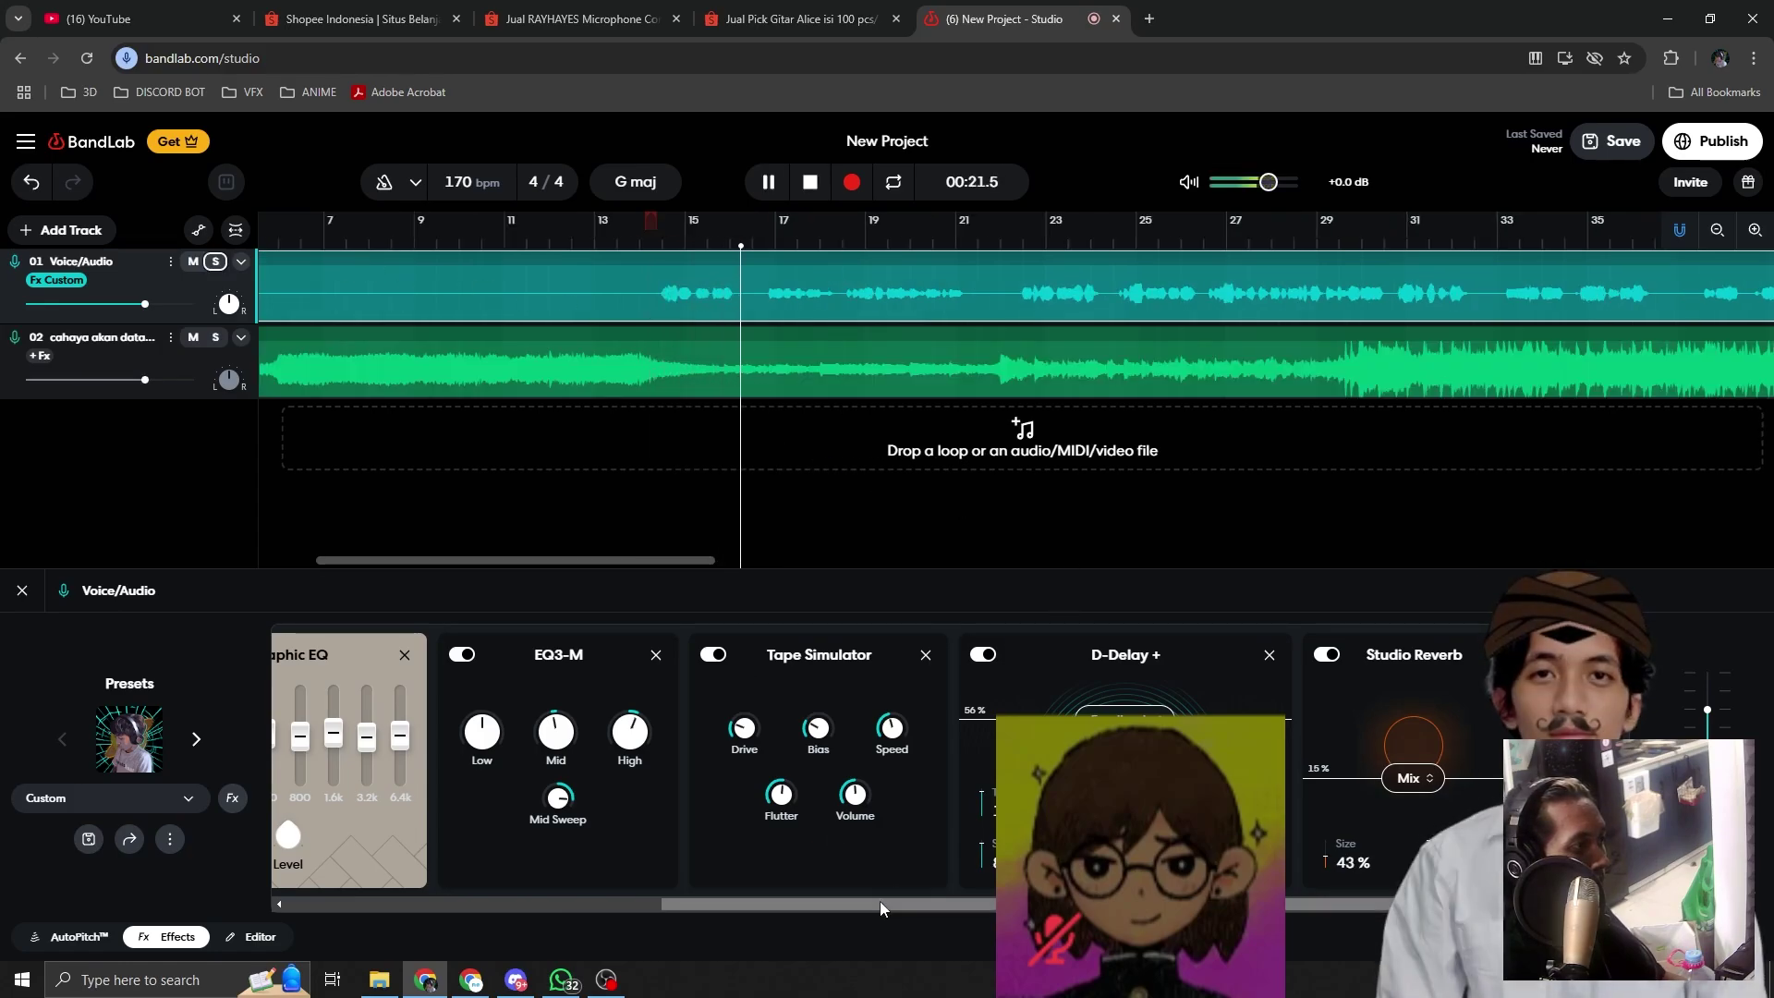
Step: Search the effects for "limiter" and insert Vintage Limiter between EQ3-M and Tape Simulator in the vocal chain
left_click_drag(880, 900, 790, 905)
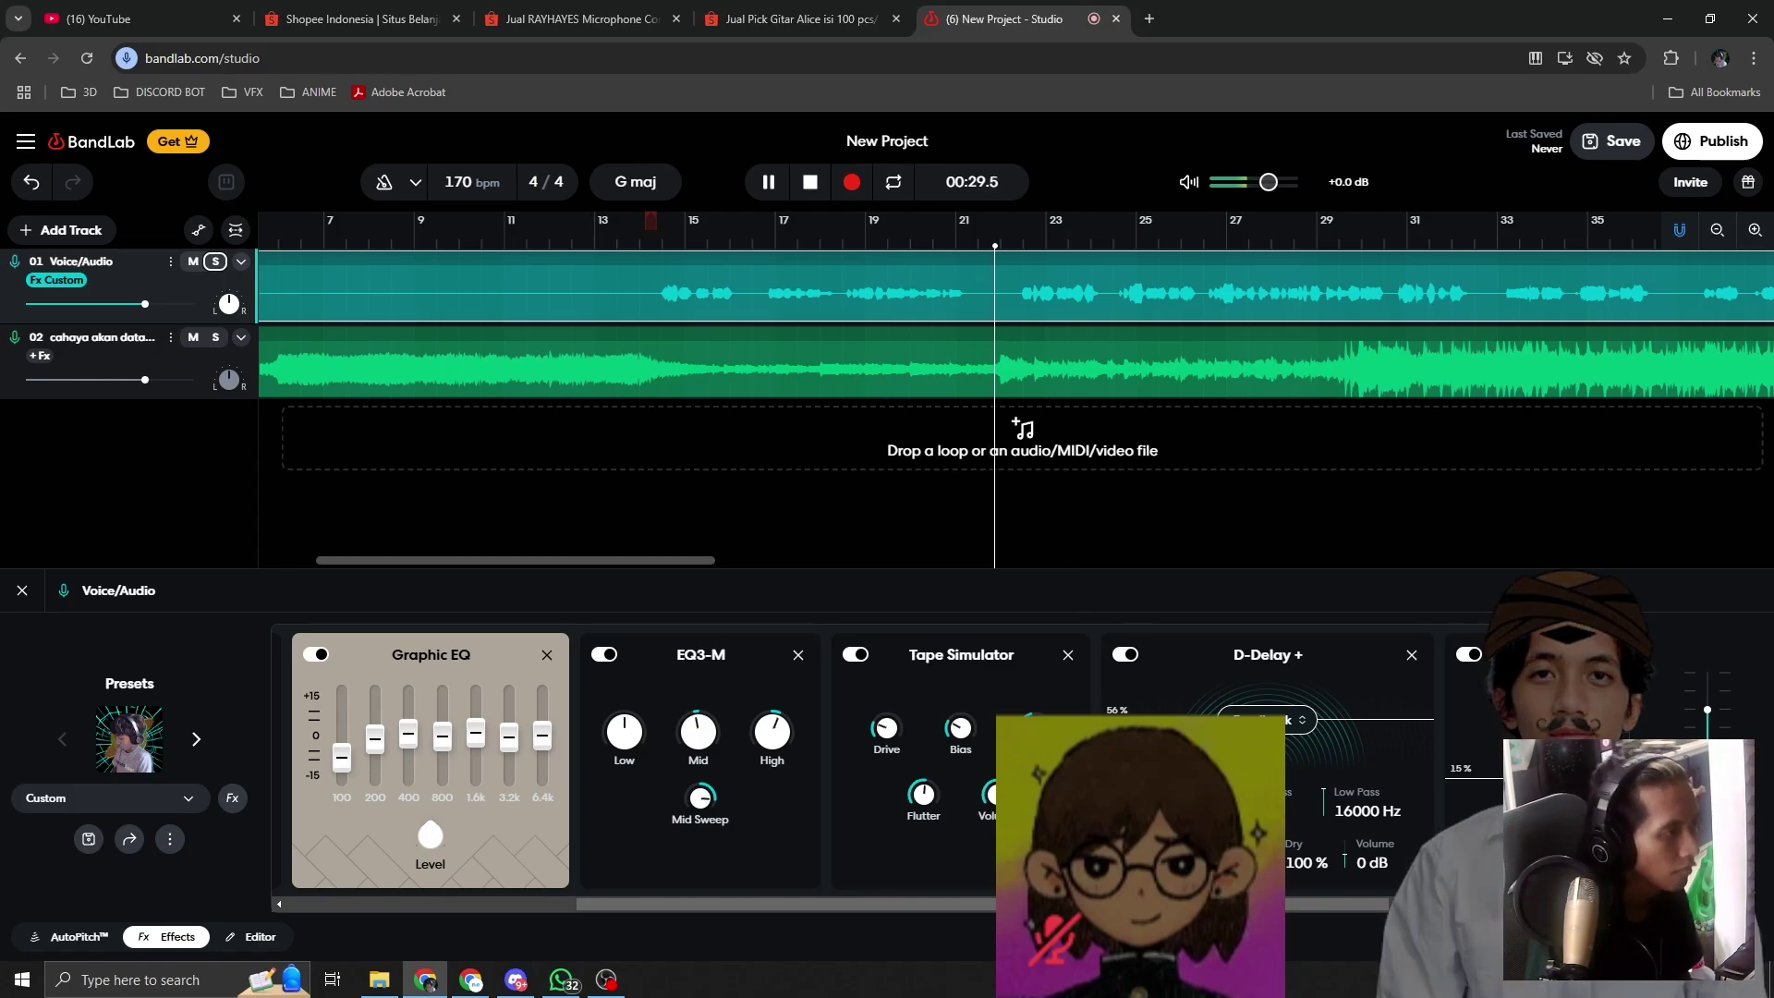
left_click_drag(972, 906, 1224, 887)
left_click(1362, 785)
type("limiter")
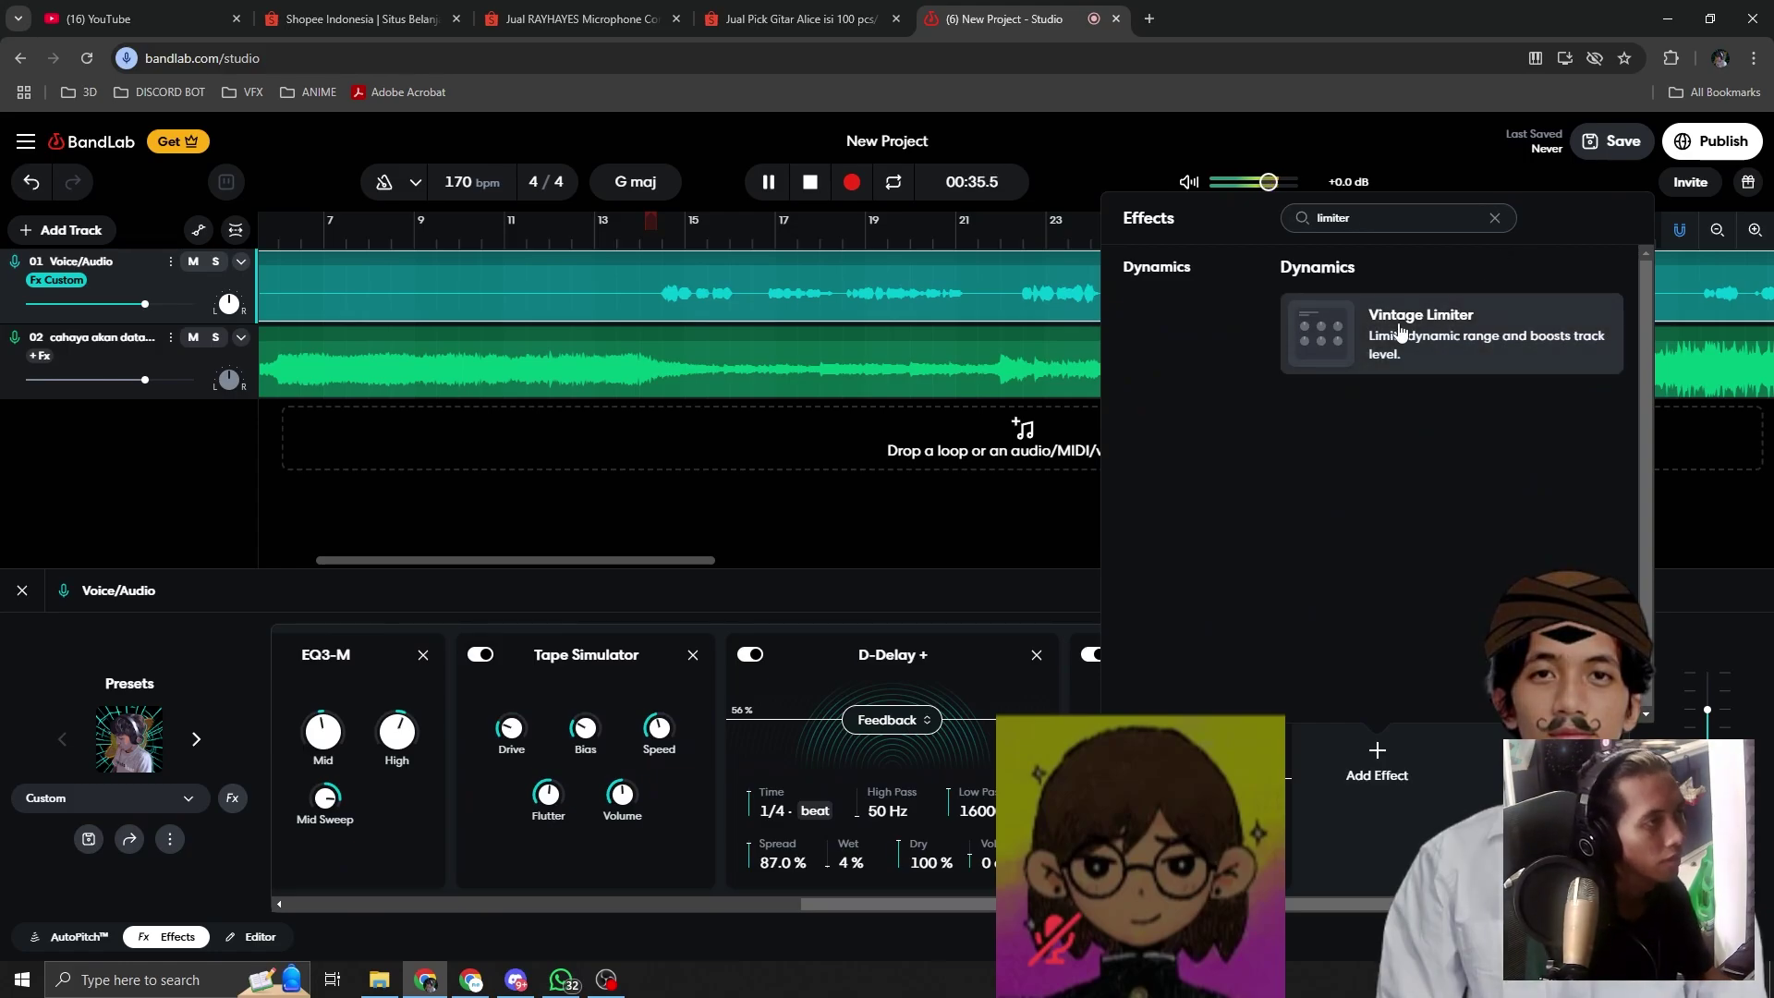
left_click(1393, 730)
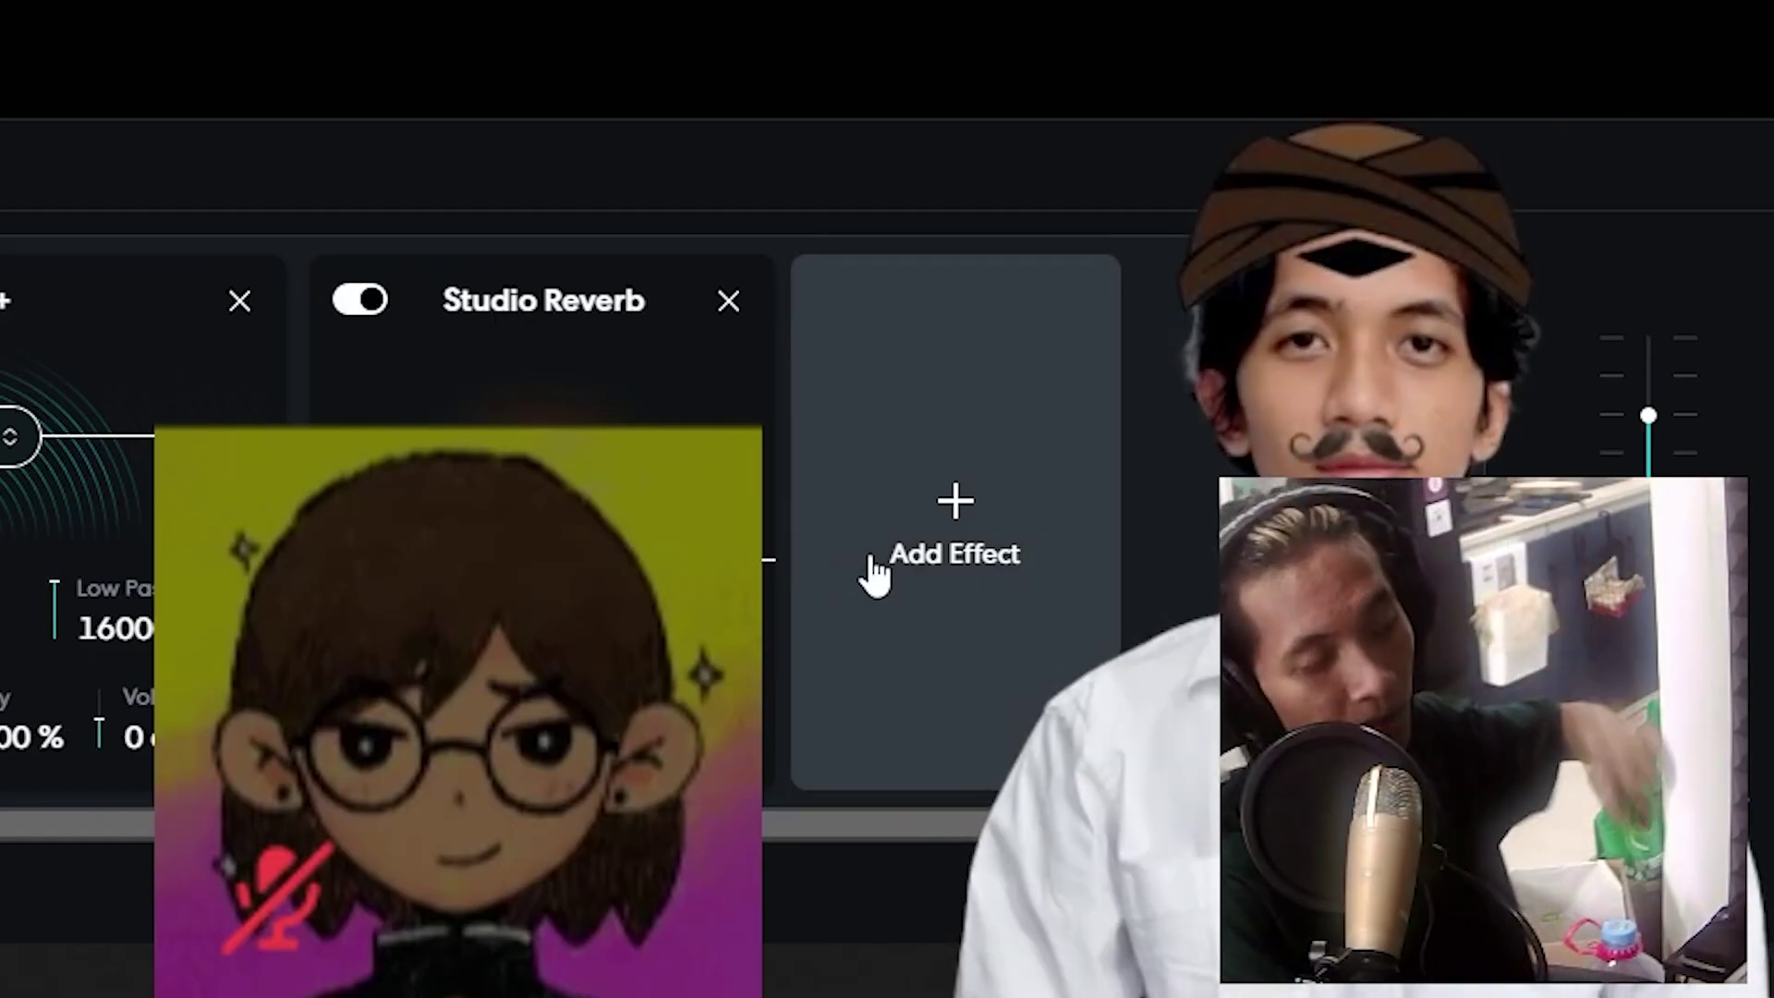
left_click(870, 559)
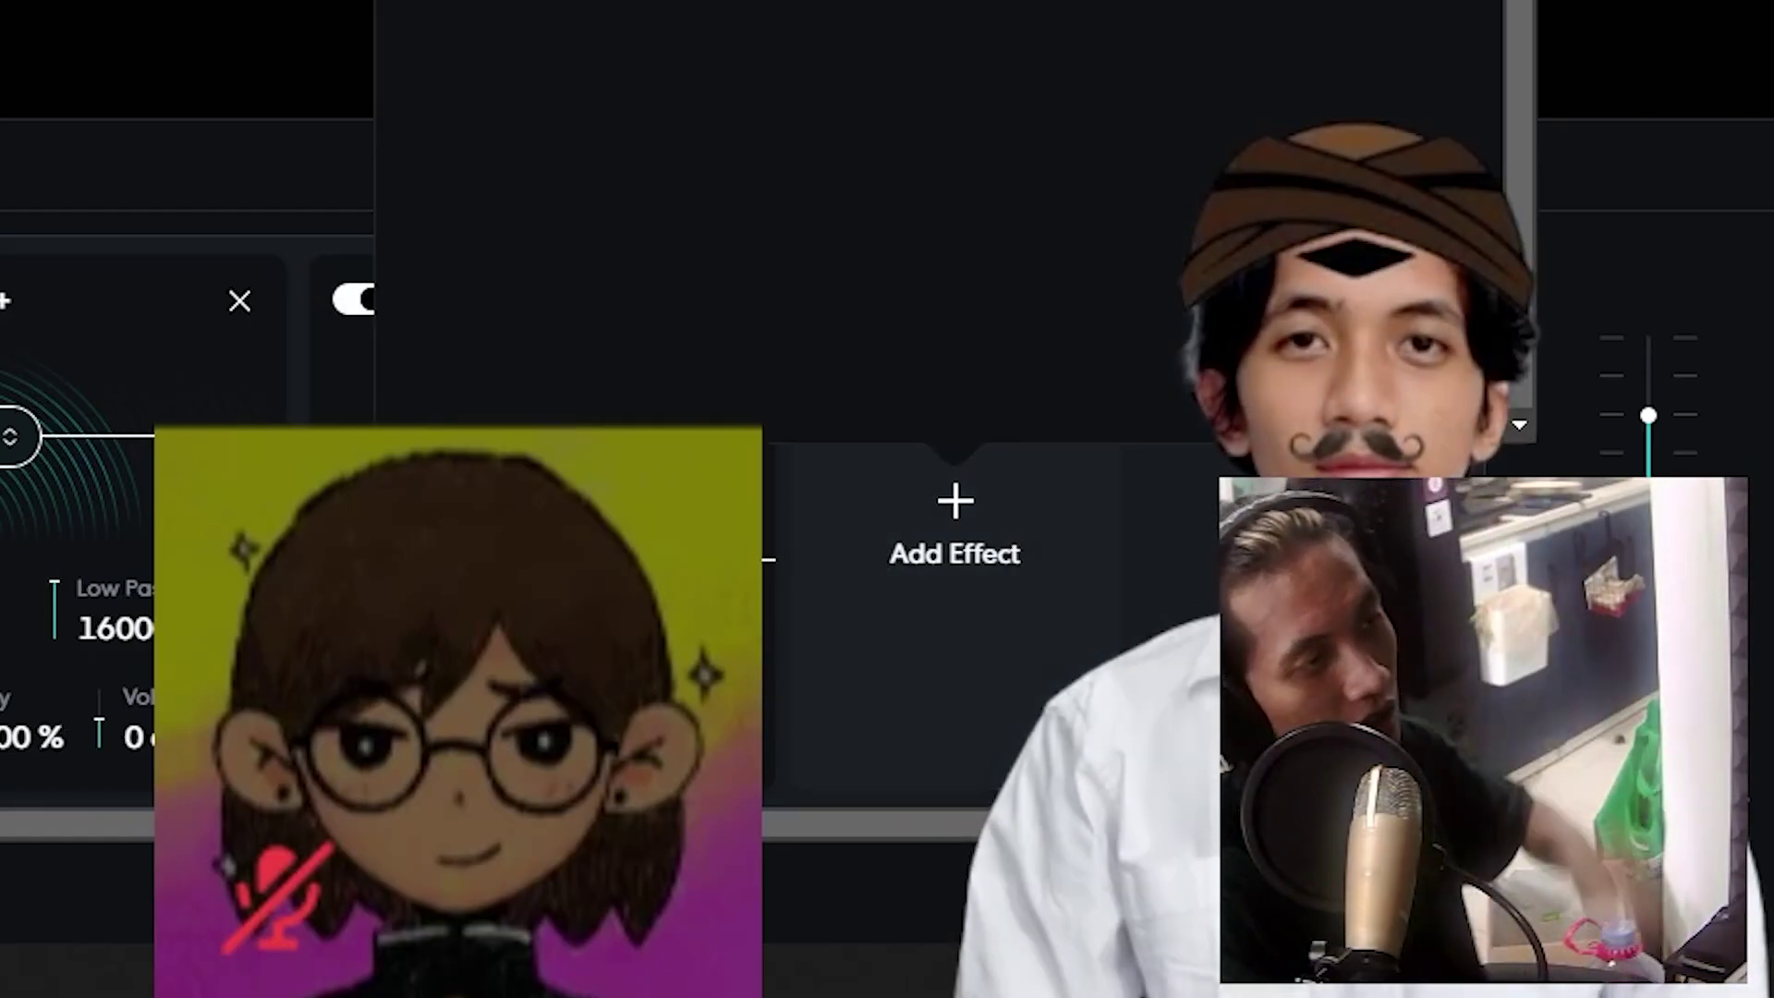
left_click_drag(1327, 362, 691, 873)
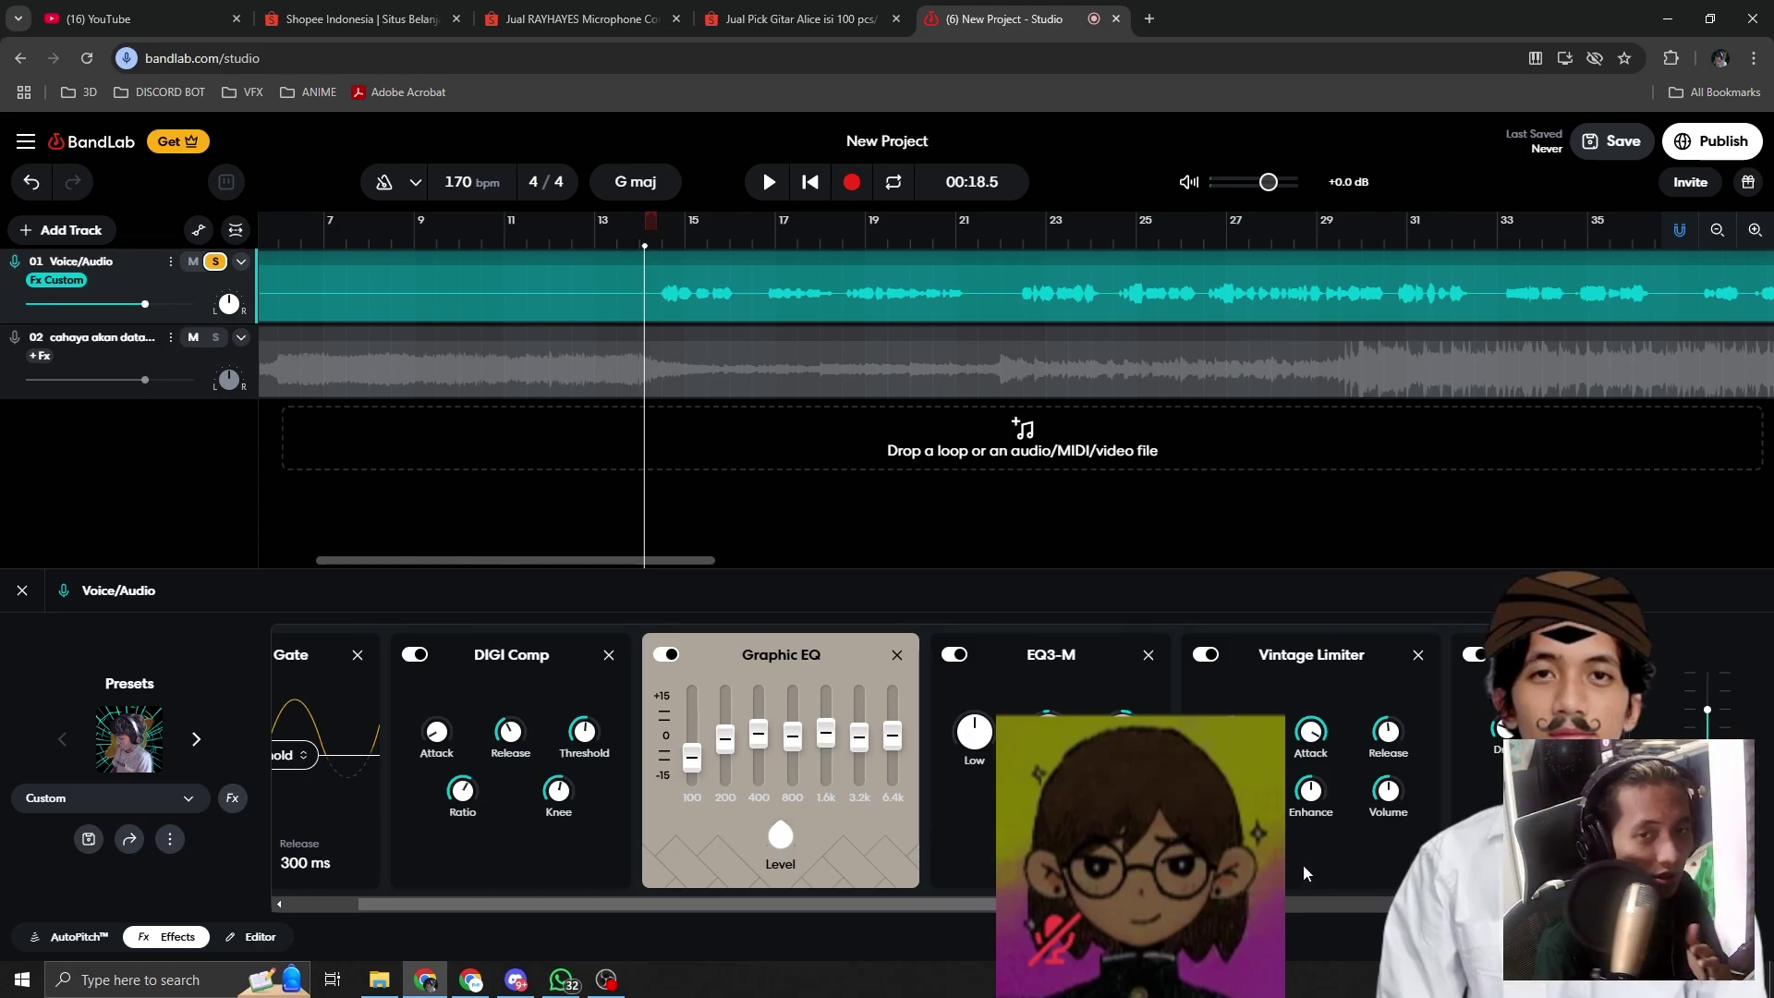
Step: Adjust Vintage Limiter's enhance and volume levels on the vocal track
mouse_move(1384, 734)
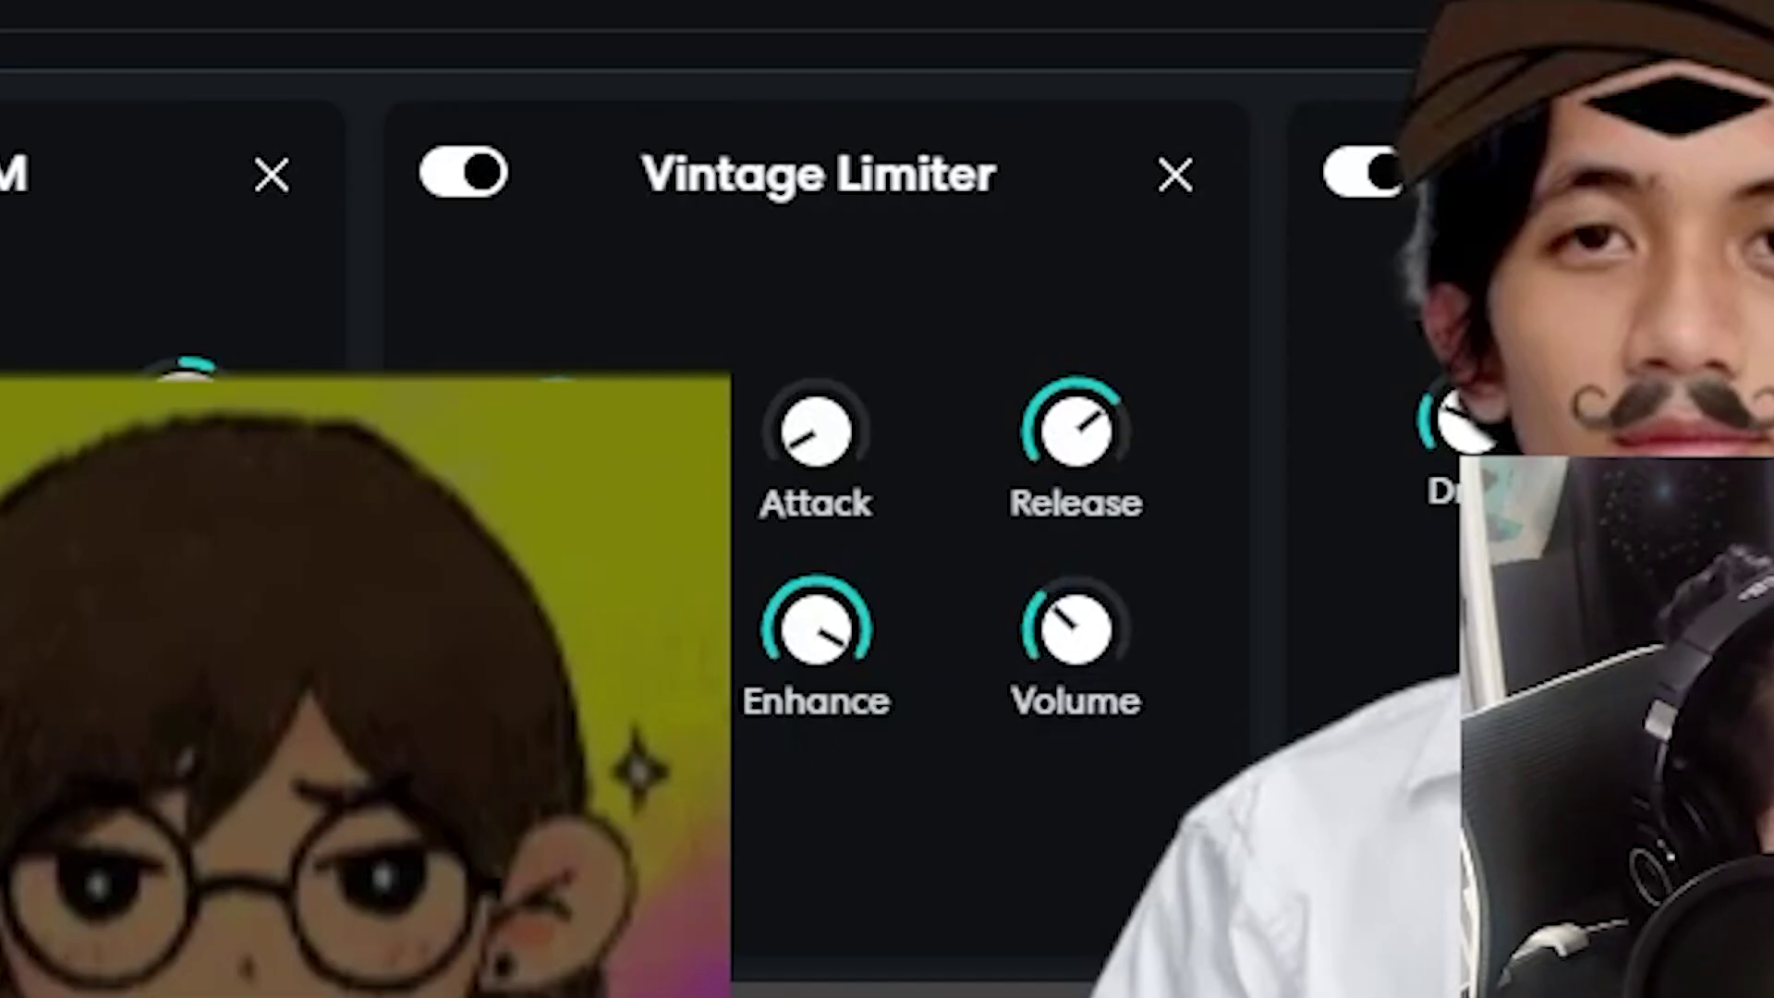
mouse_move(1064, 637)
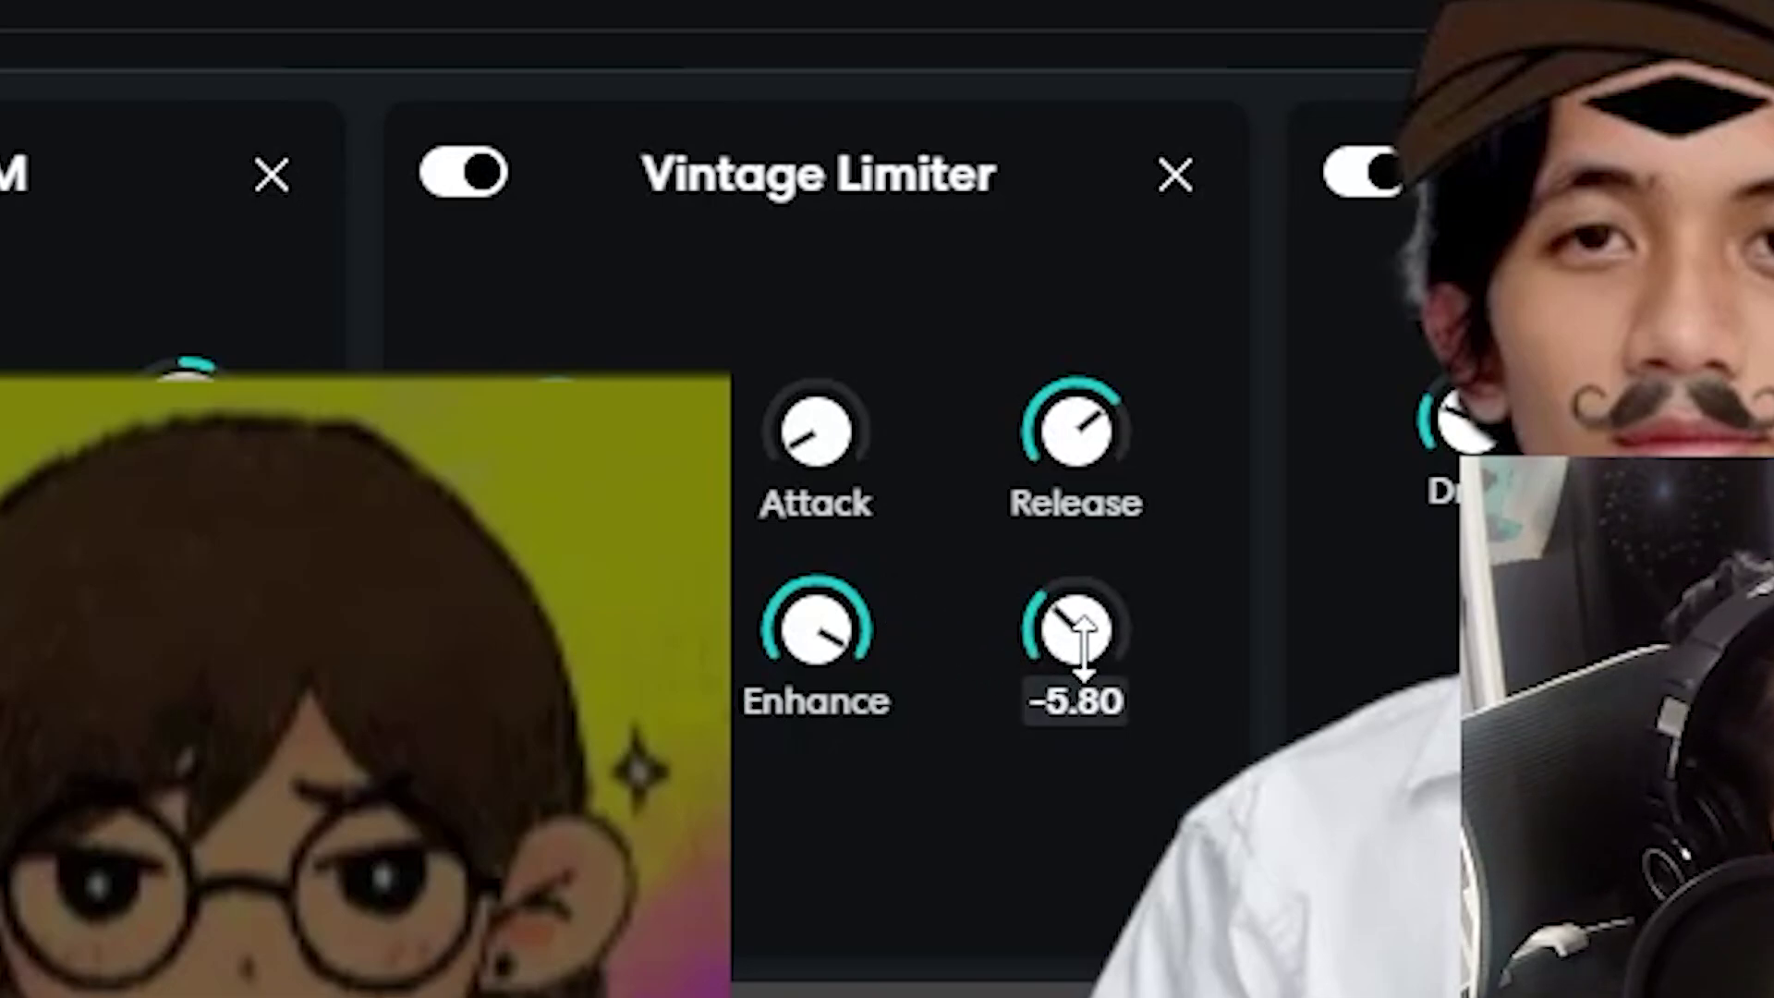
mouse_move(812, 622)
left_mouse_down()
mouse_move(793, 656)
mouse_move(812, 627)
left_mouse_up()
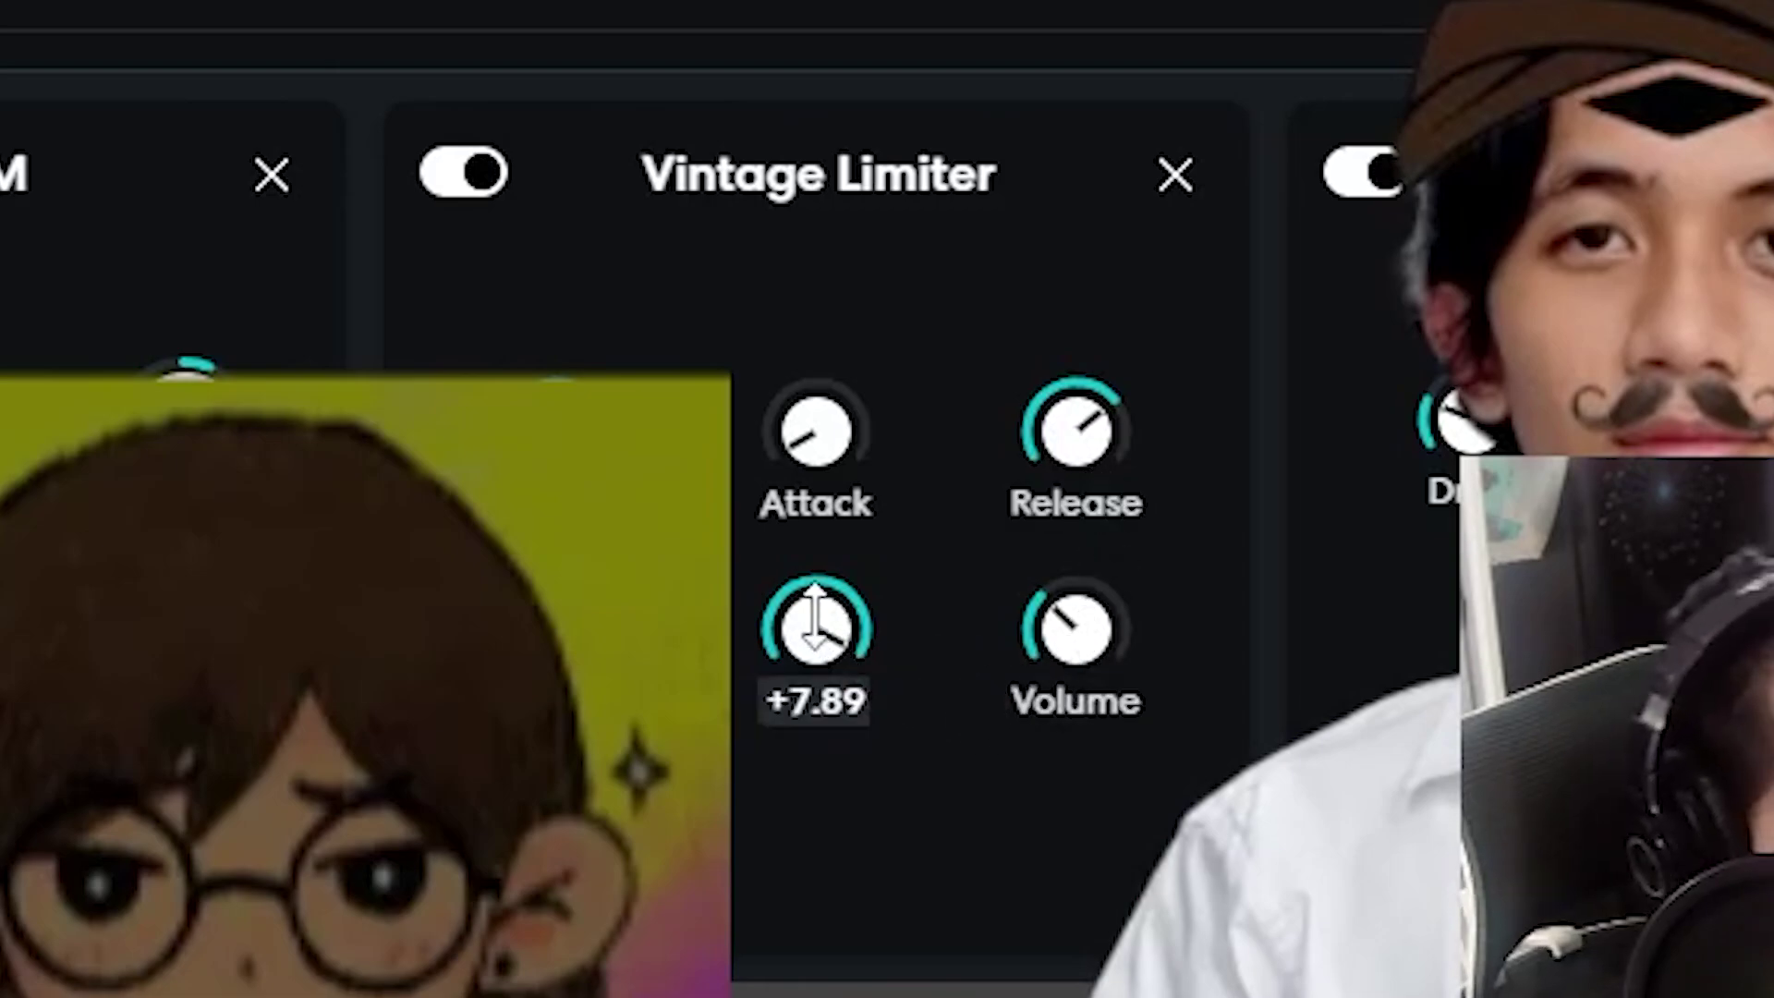
mouse_move(815, 619)
left_mouse_down()
mouse_move(855, 528)
mouse_move(819, 792)
mouse_move(822, 628)
left_mouse_up()
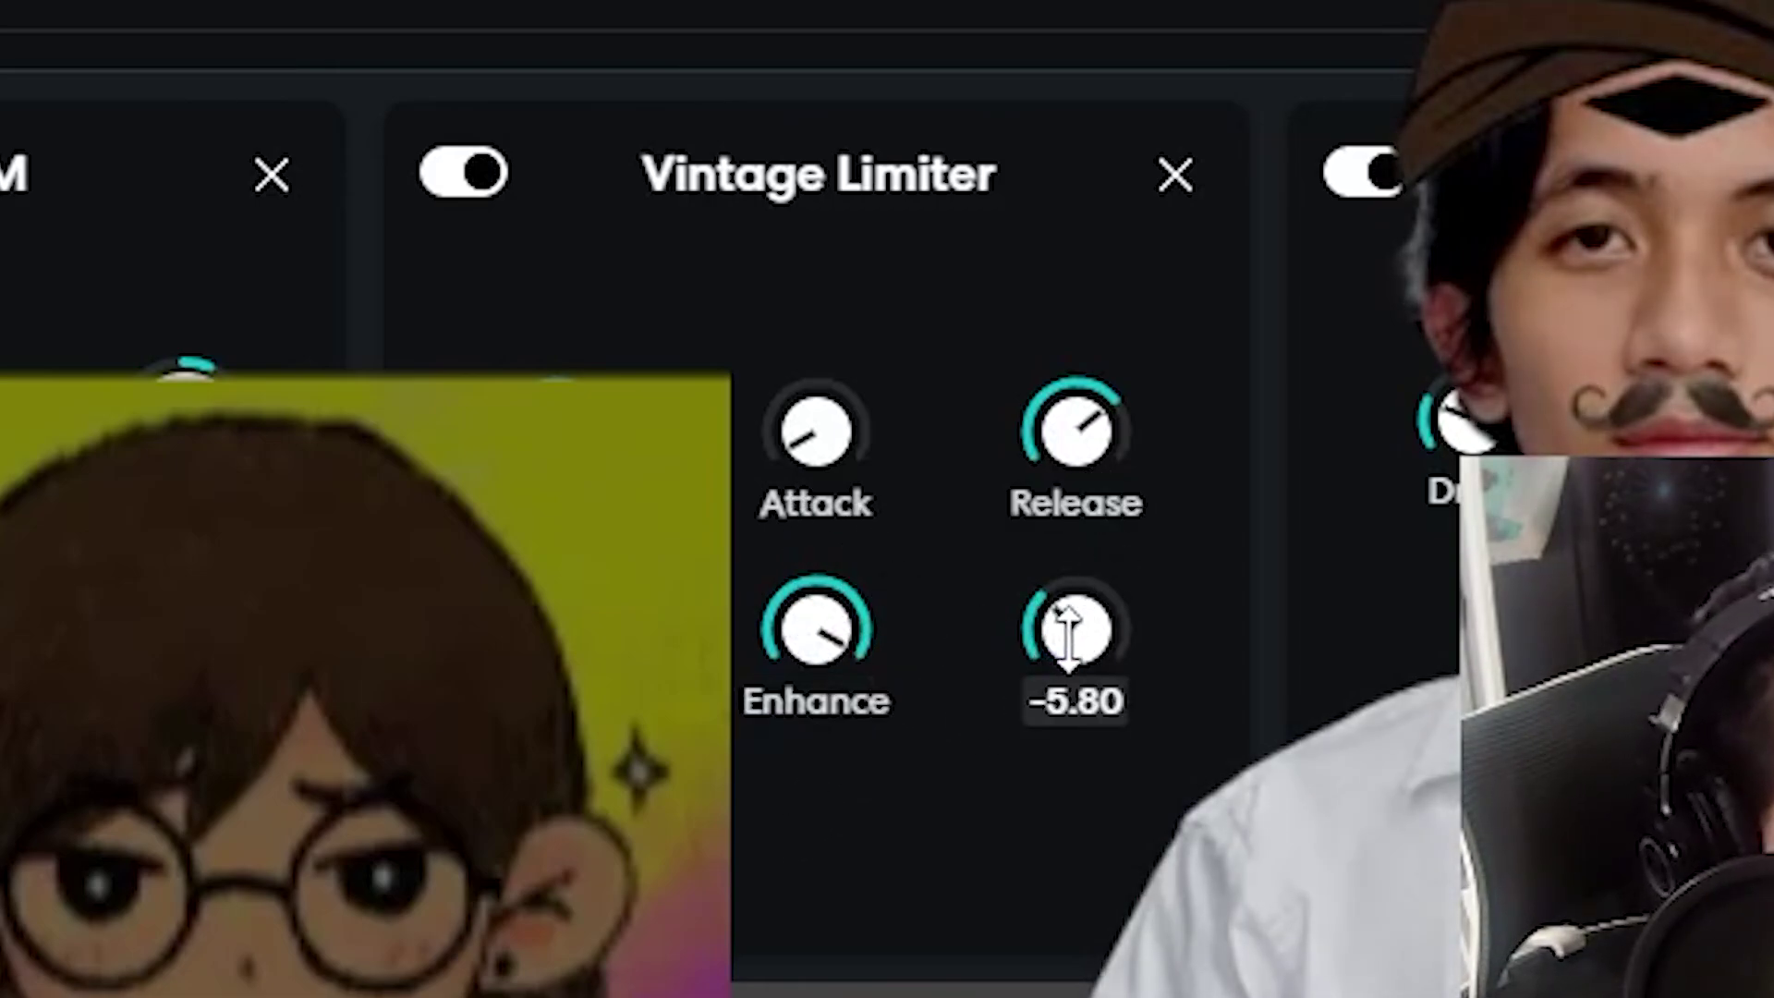
mouse_move(1067, 637)
left_mouse_down()
mouse_move(1069, 605)
mouse_move(1072, 630)
left_mouse_up()
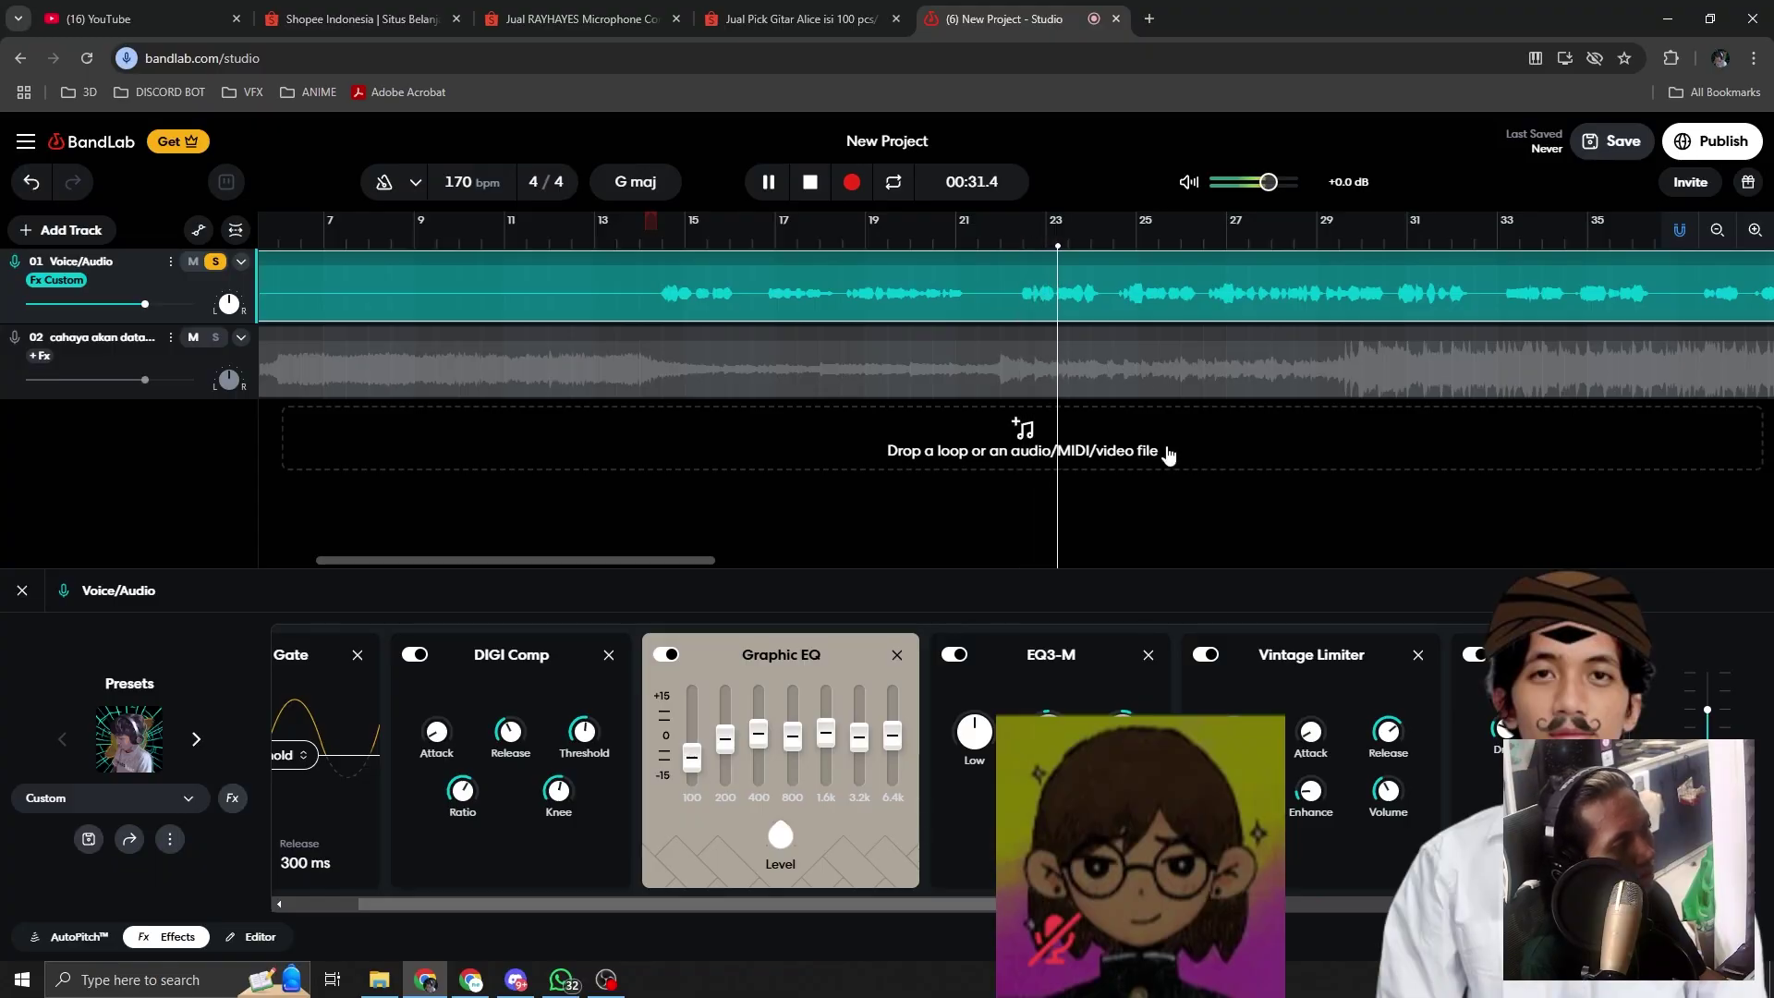
Step: Listen to the limited vocal on its own and together with the instrumental, checking the waveforms along the timeline
scroll(1169, 456, "down", 2)
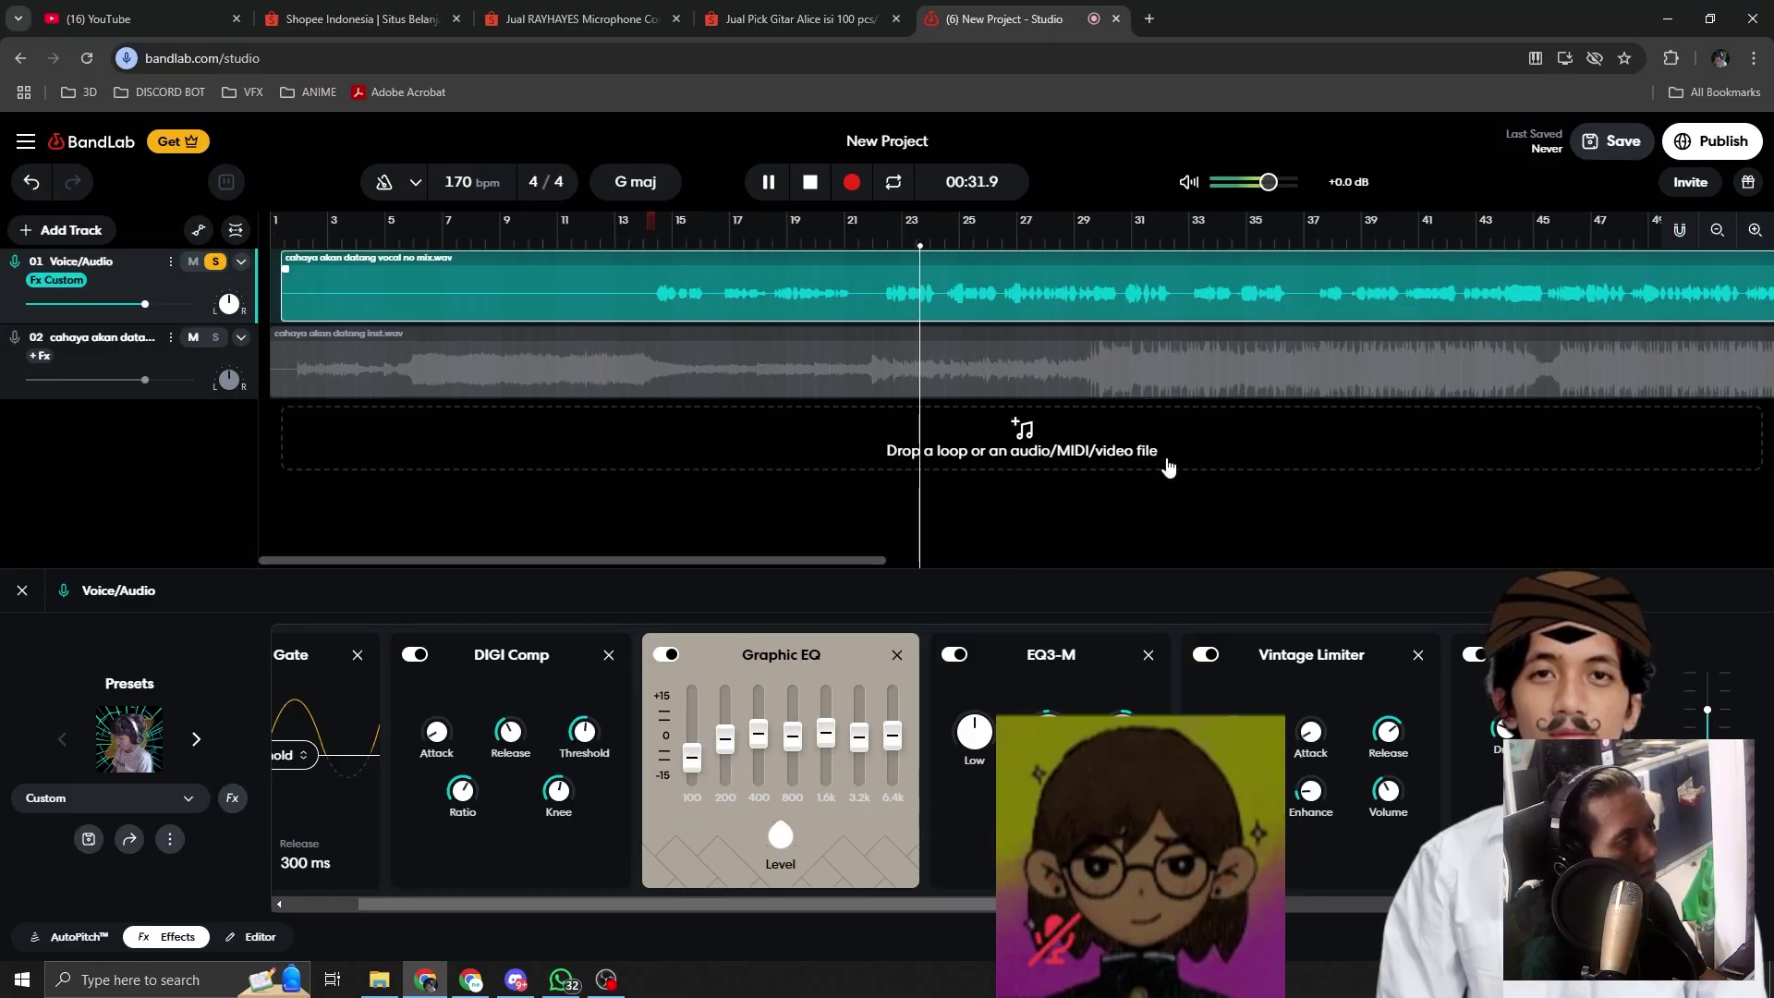
left_click_drag(883, 560, 1175, 554)
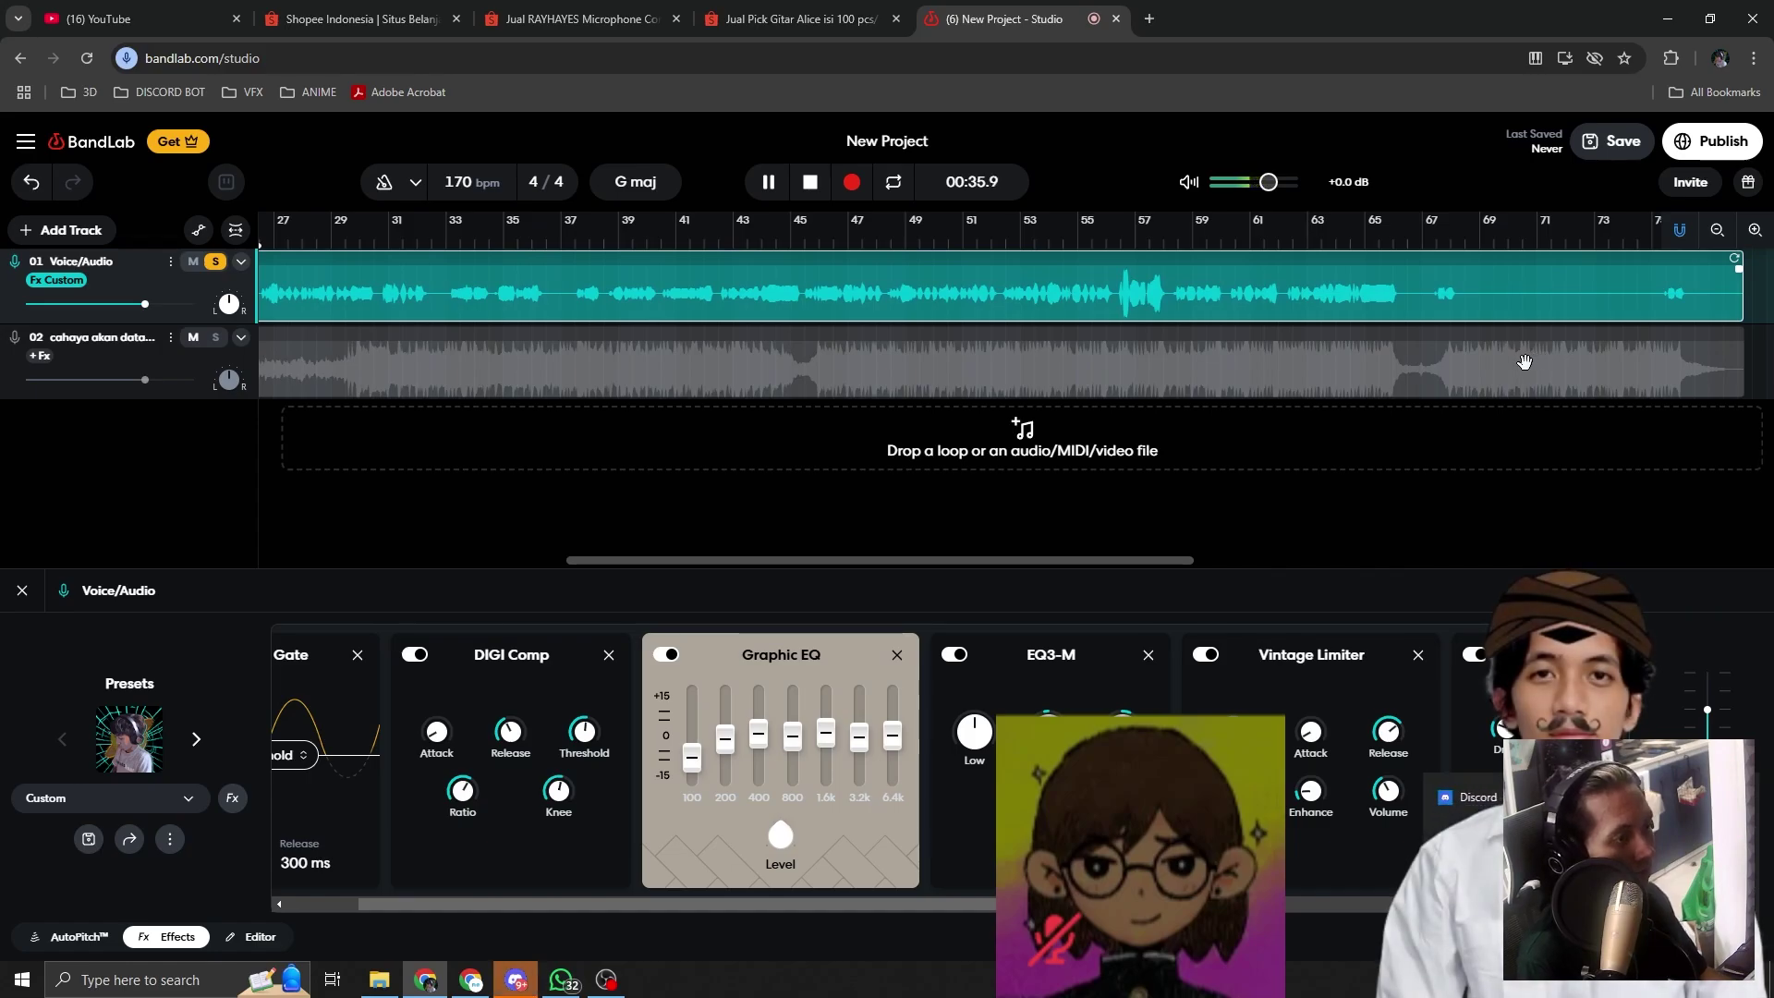
left_click_drag(997, 560, 797, 557)
left_click_drag(786, 905, 711, 904)
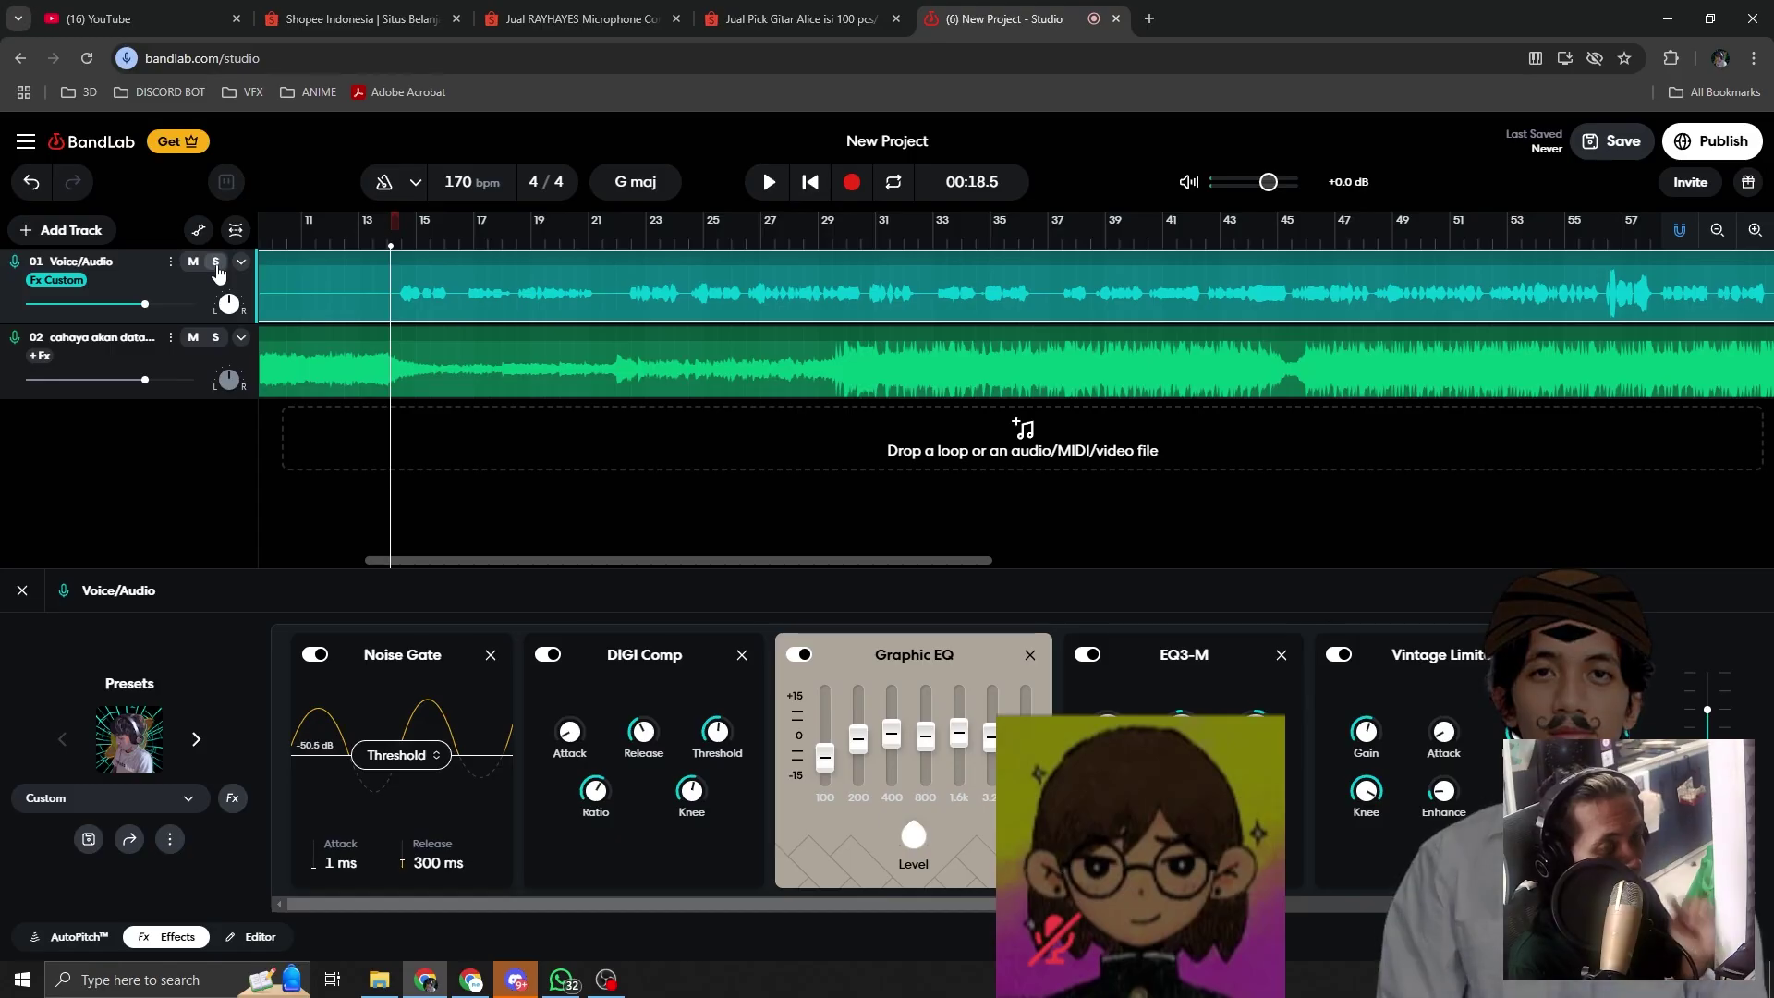
key("space")
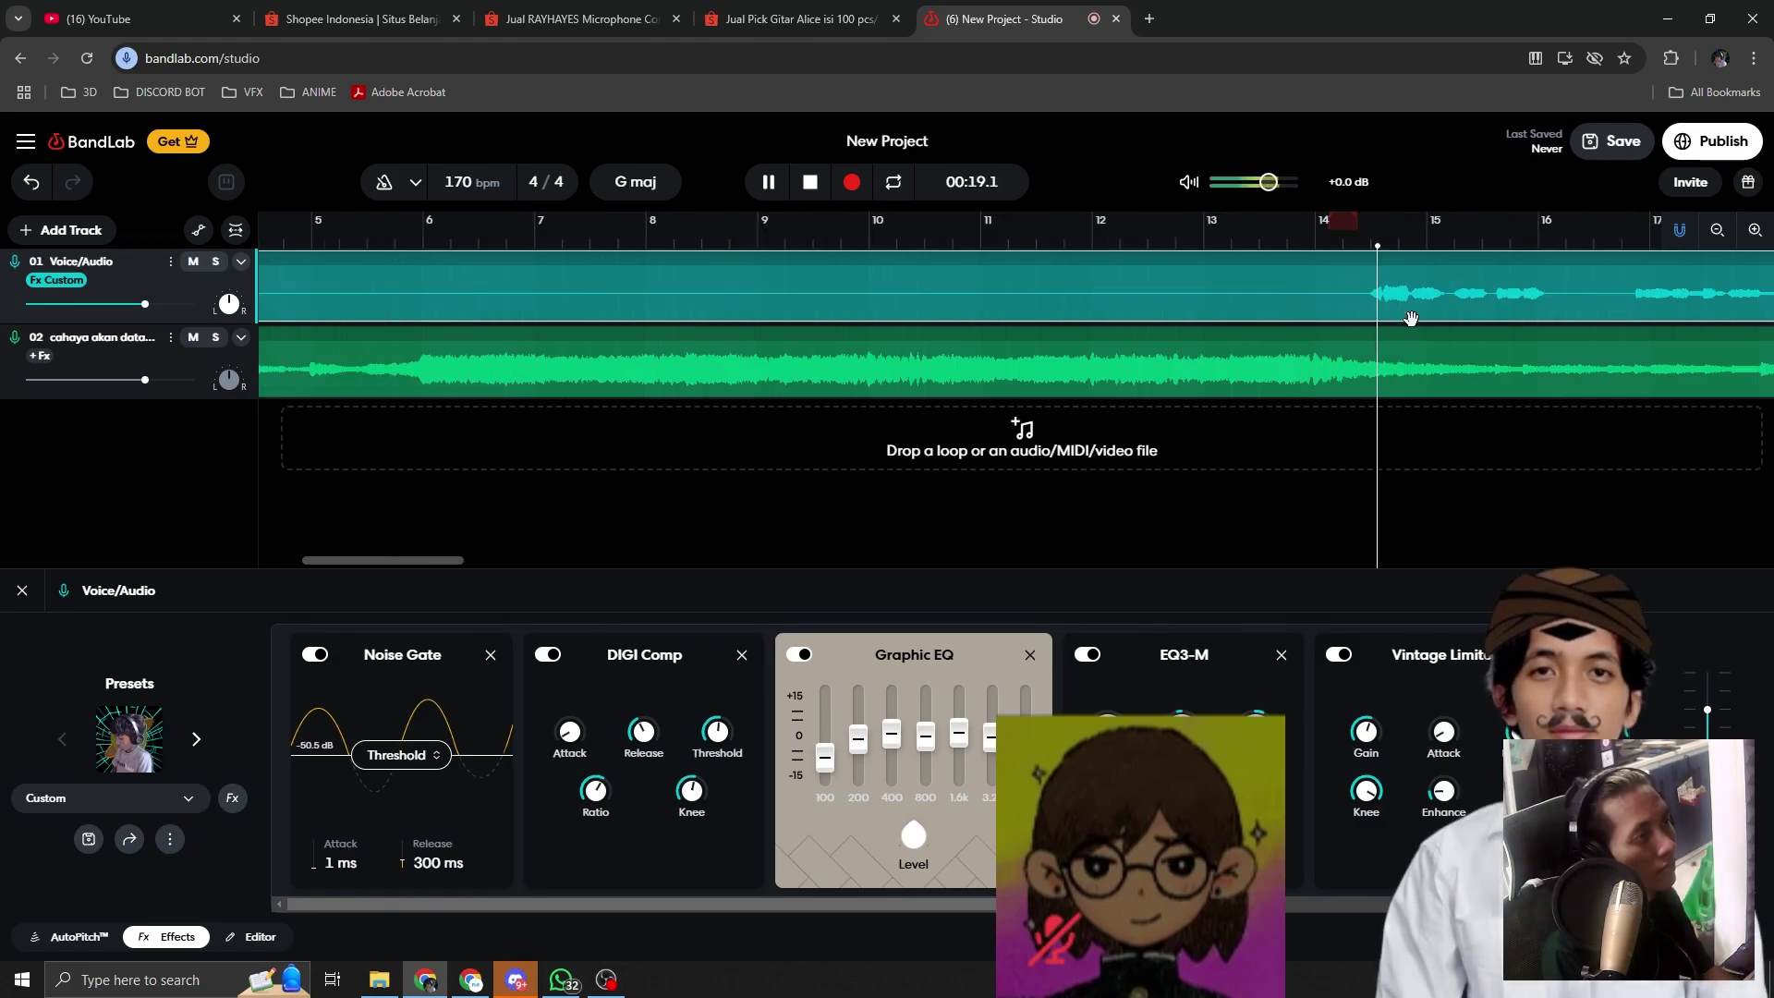
scroll(1365, 477, "down", 2)
scroll(1365, 477, "down", 3)
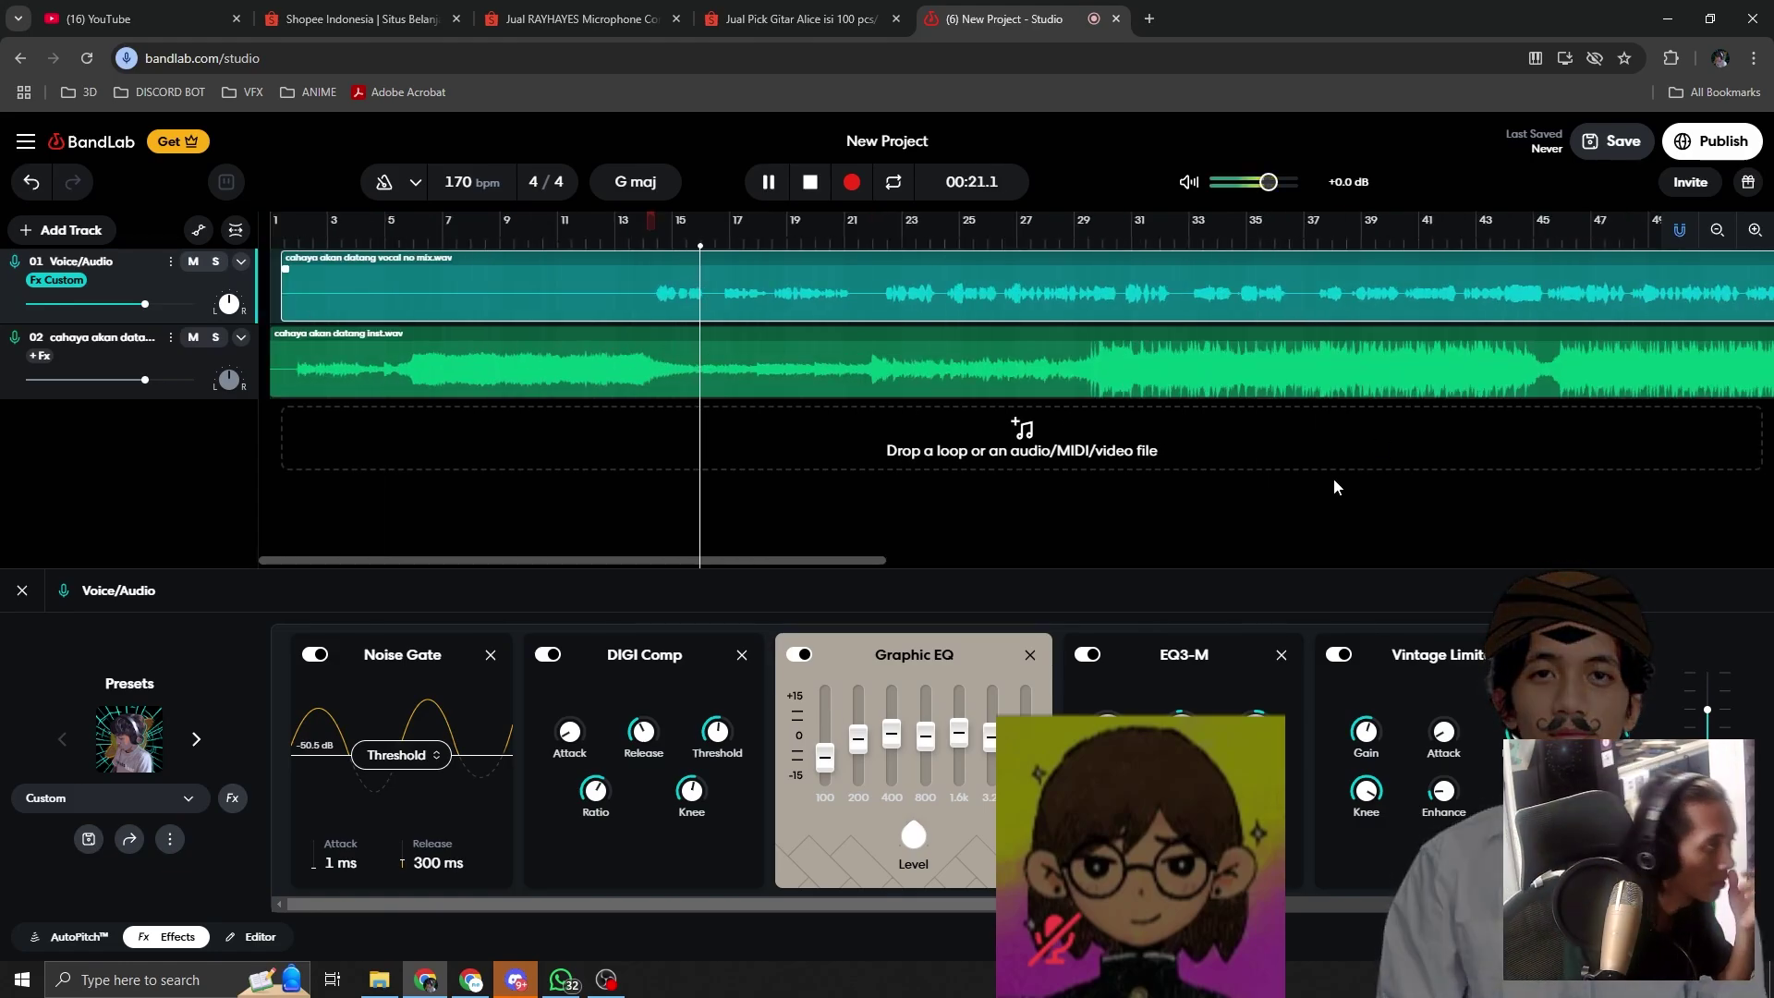
Step: Lower the 200 band of the vocal's Graphic EQ slightly and reduce the instrumental track's volume
left_click_drag(982, 906, 1038, 906)
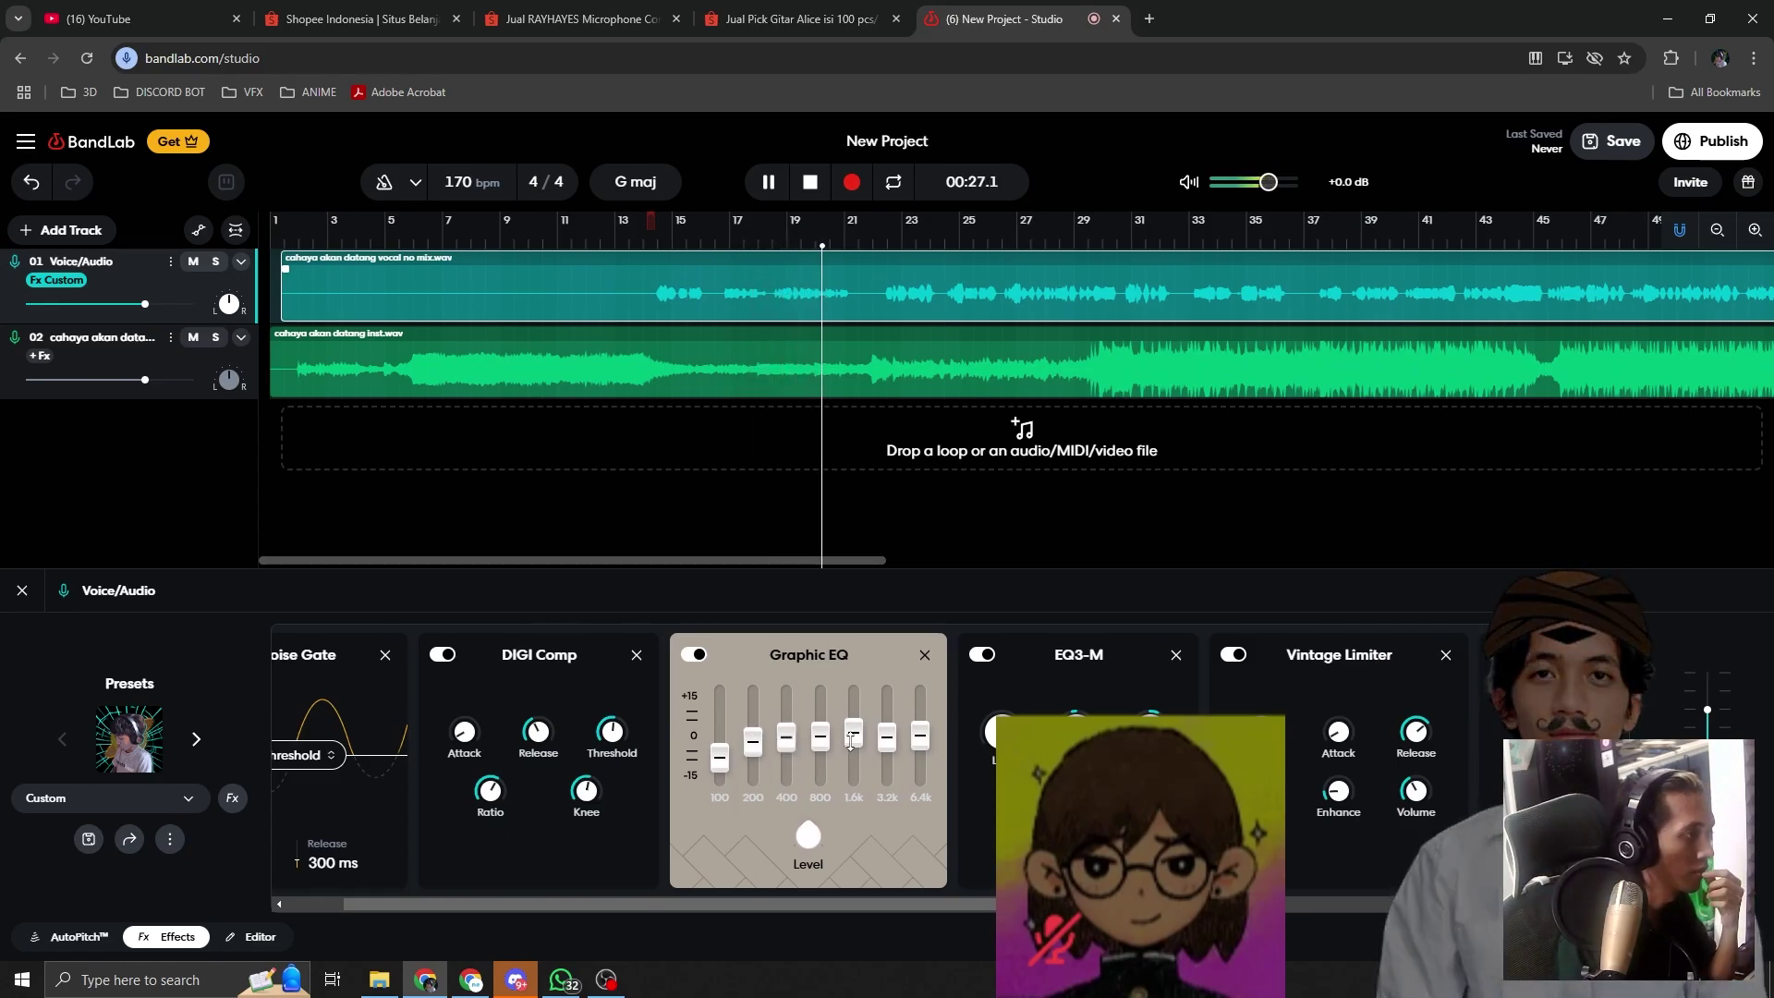
left_click_drag(919, 904, 989, 905)
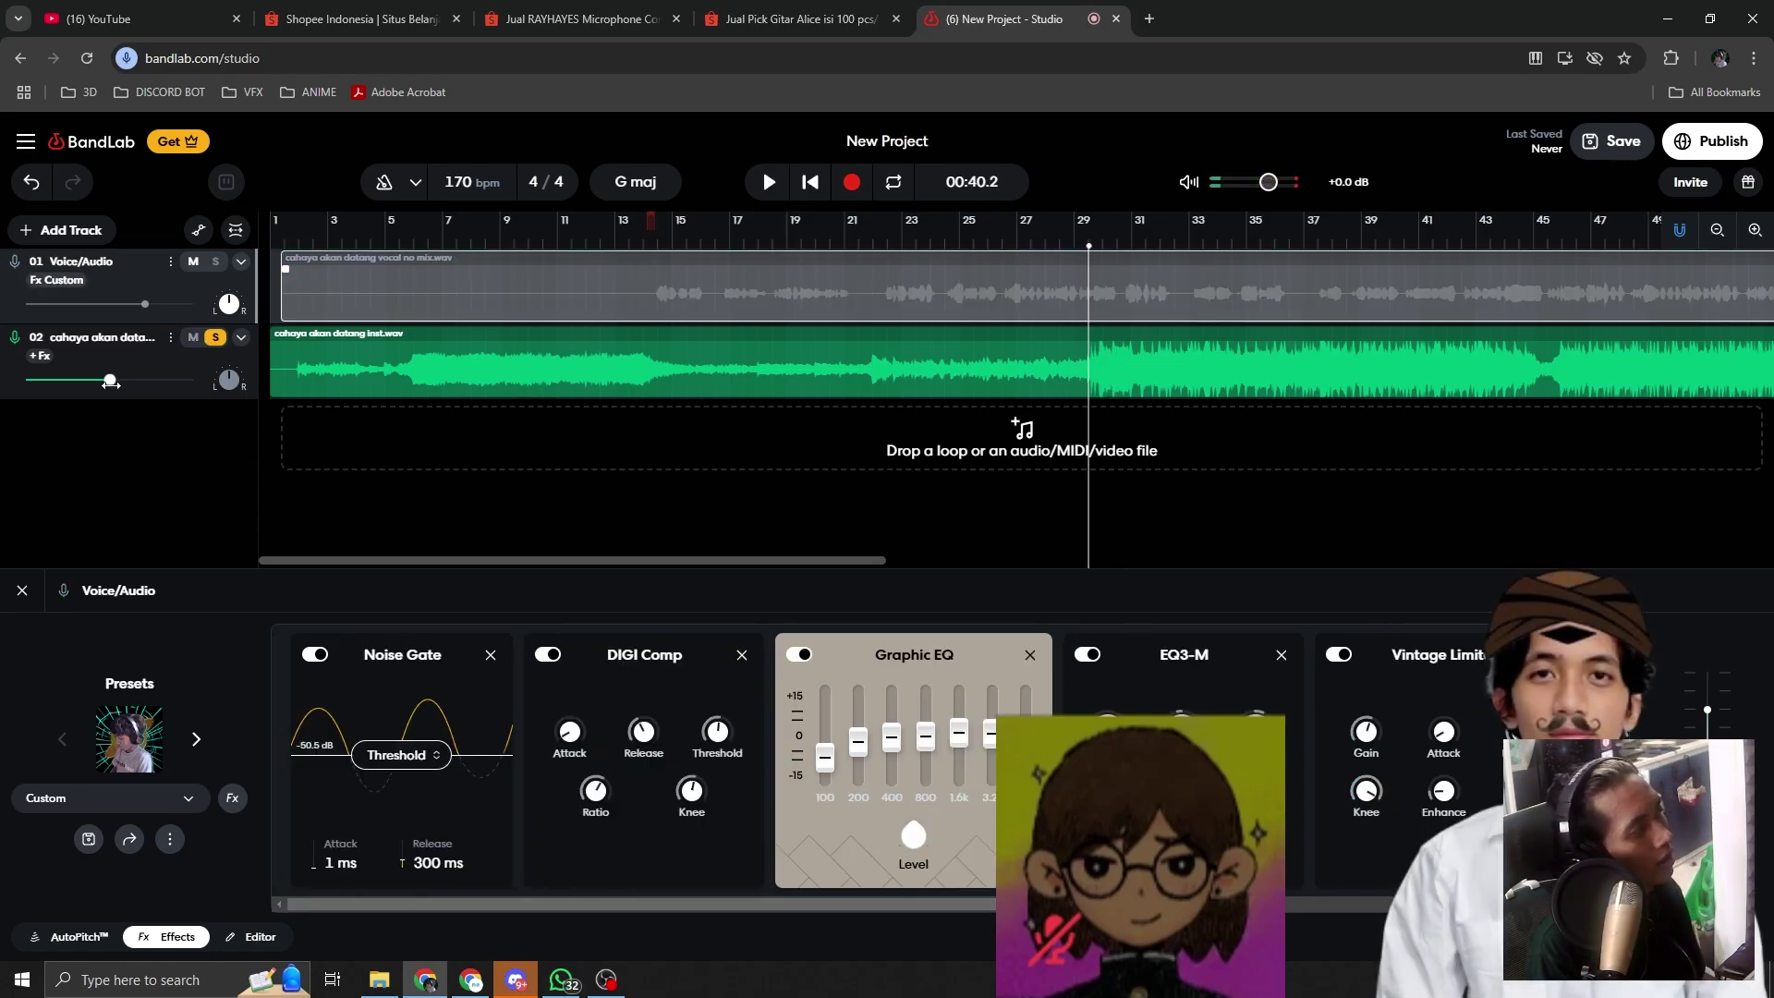
left_click_drag(111, 381, 111, 384)
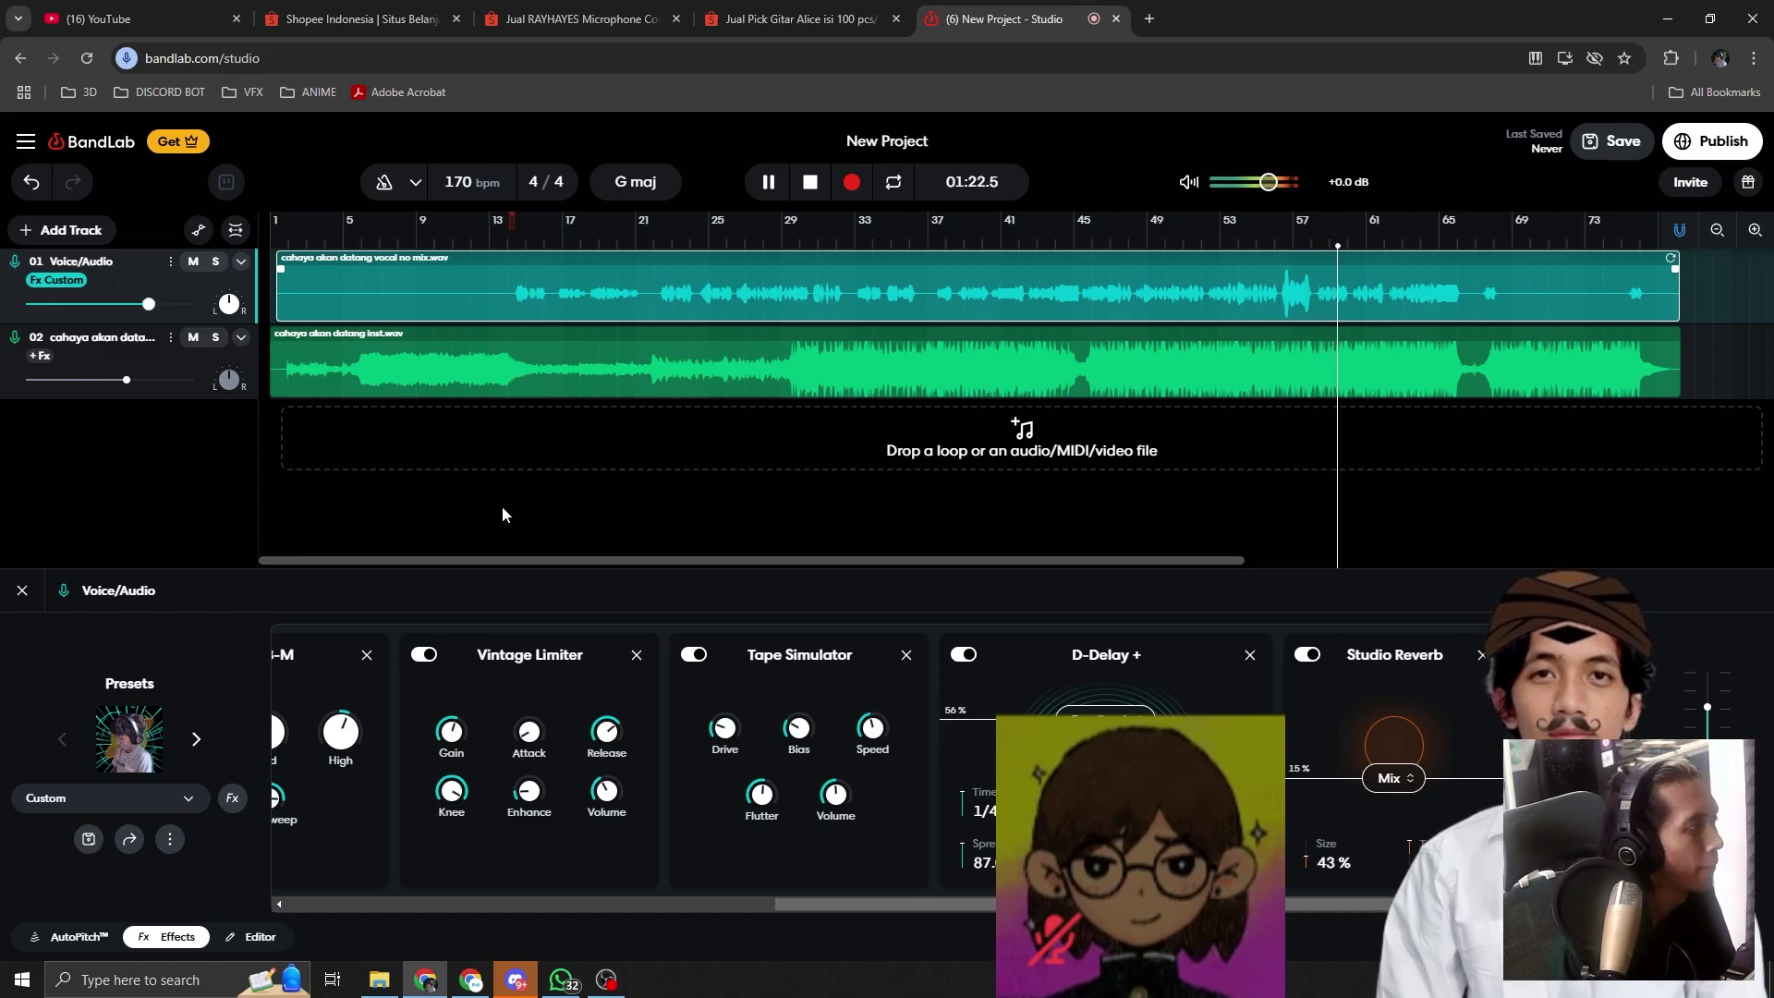
Step: Search the effects for "esse" and insert DeEsser between Tape Simulator and D-Delay + in the vocal chain
left_click(708, 481)
key("space")
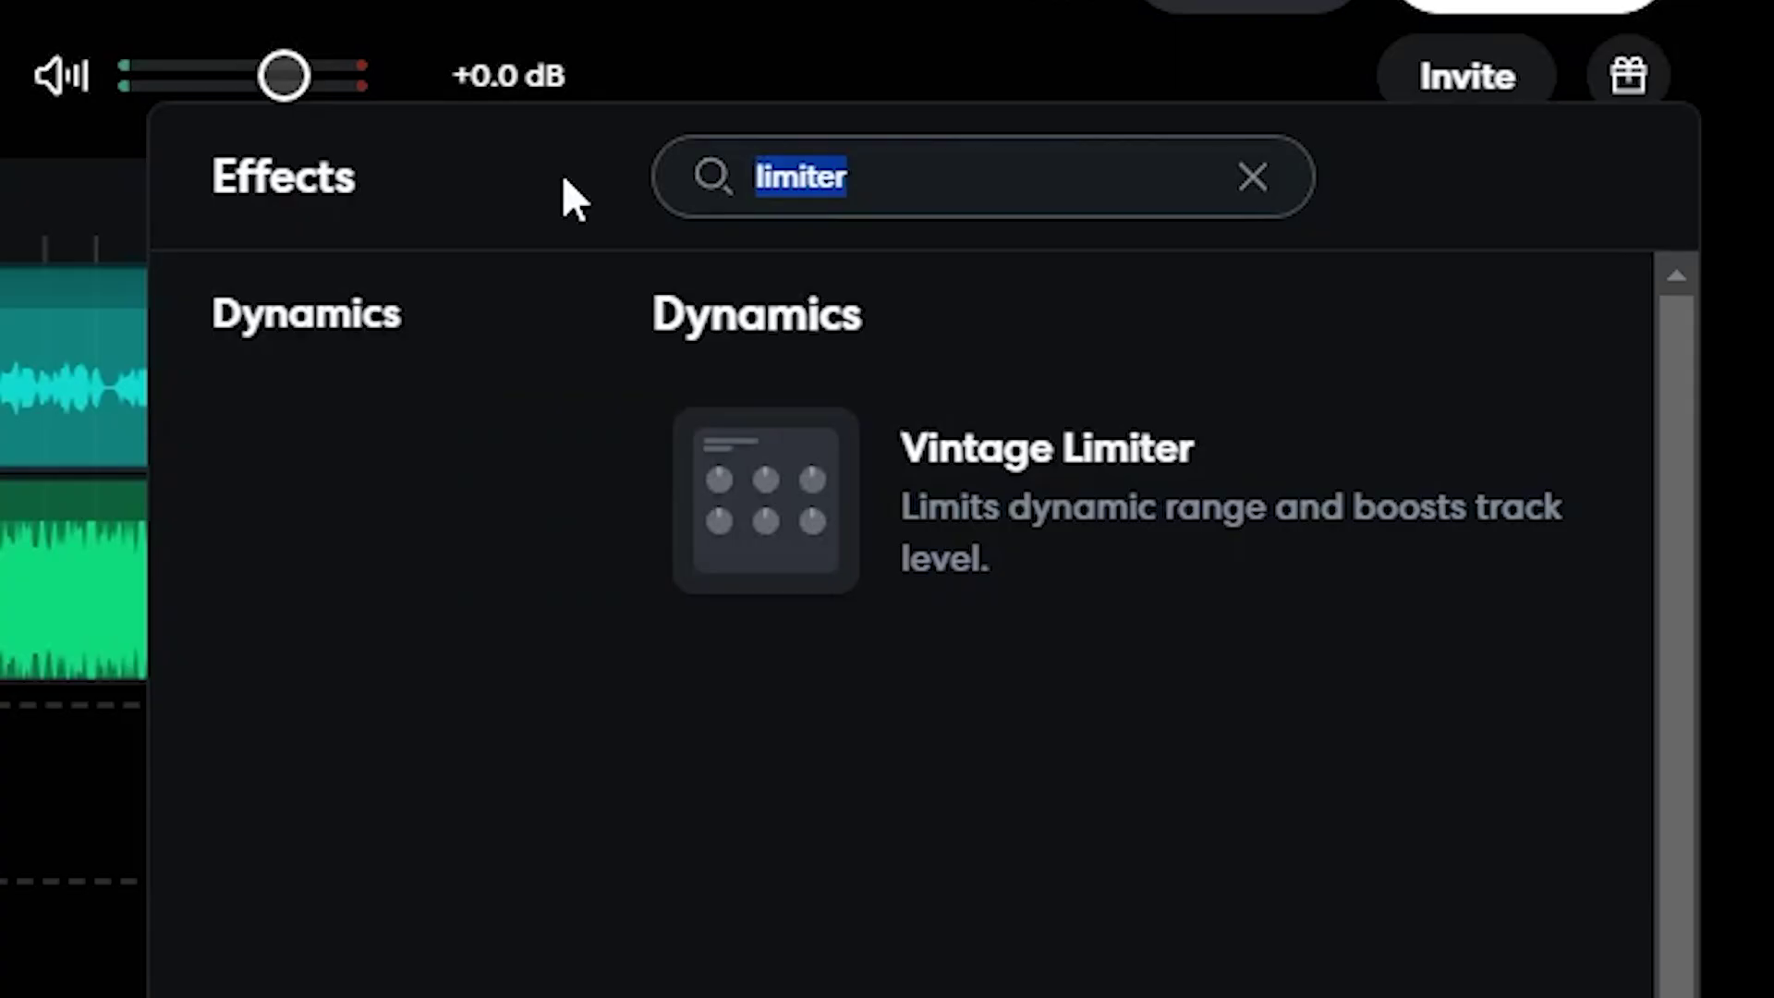
type("de esse")
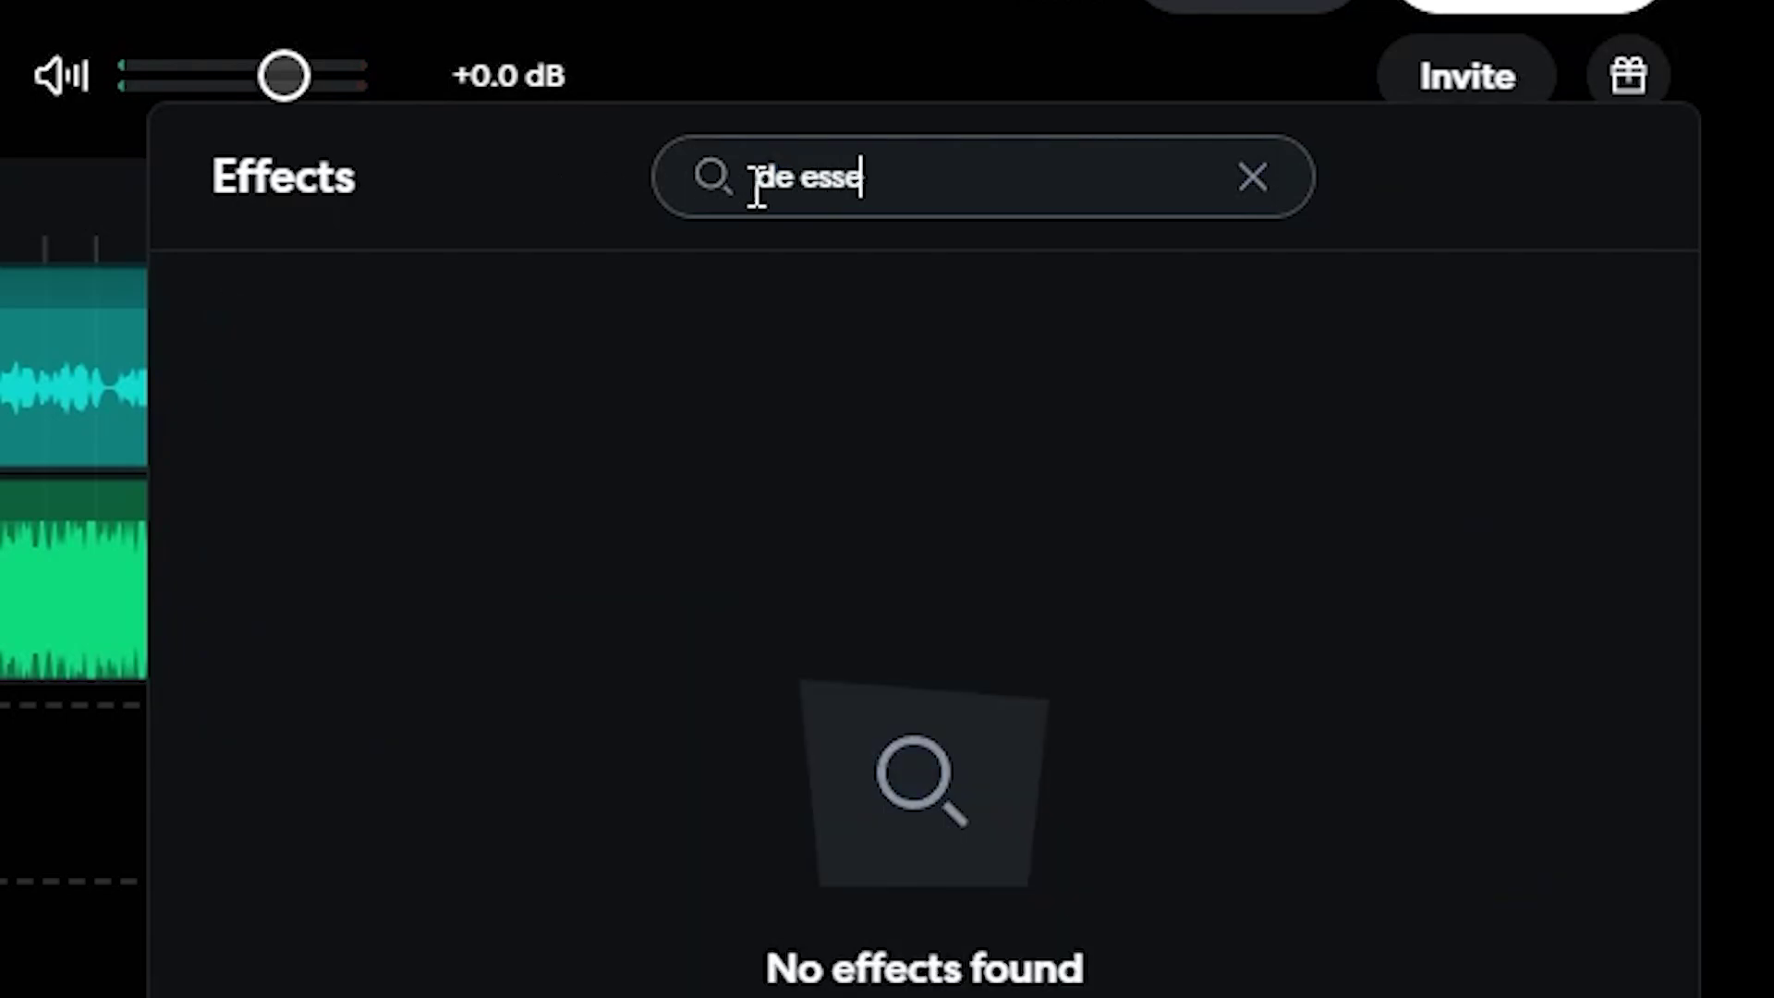
left_click_drag(871, 183, 591, 237)
type("ess")
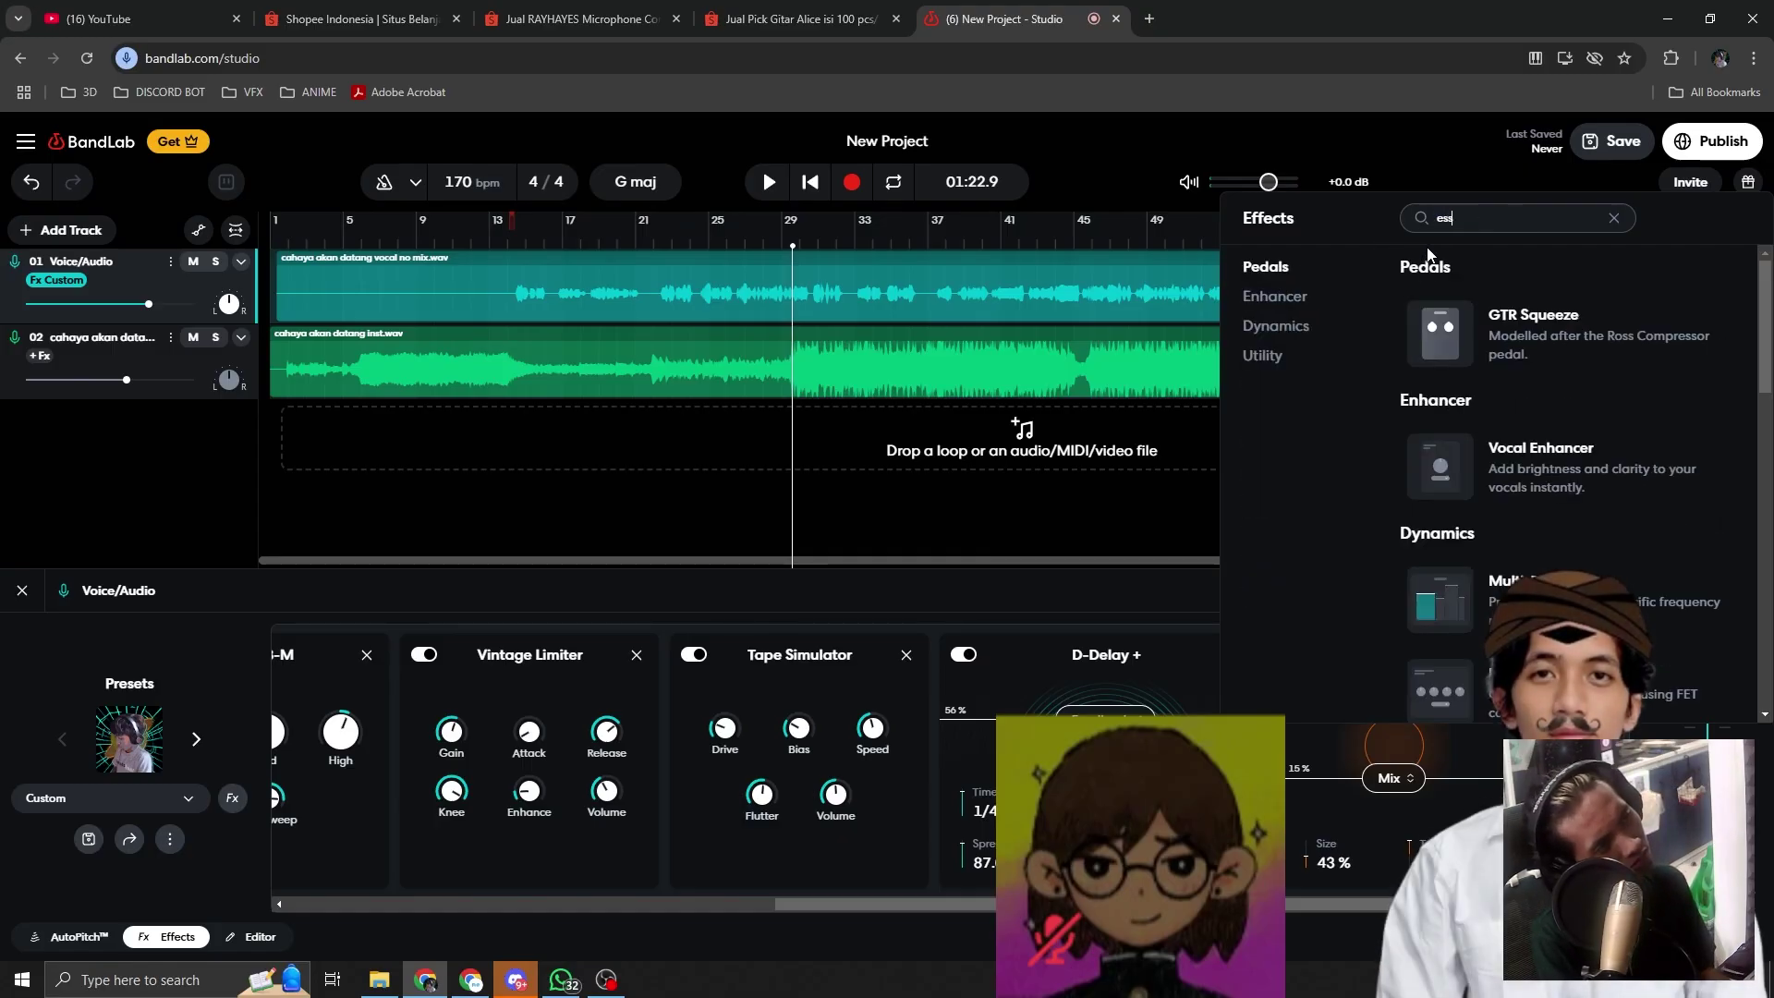
scroll(1515, 360, "down", 3)
left_click_drag(1517, 363, 1061, 672)
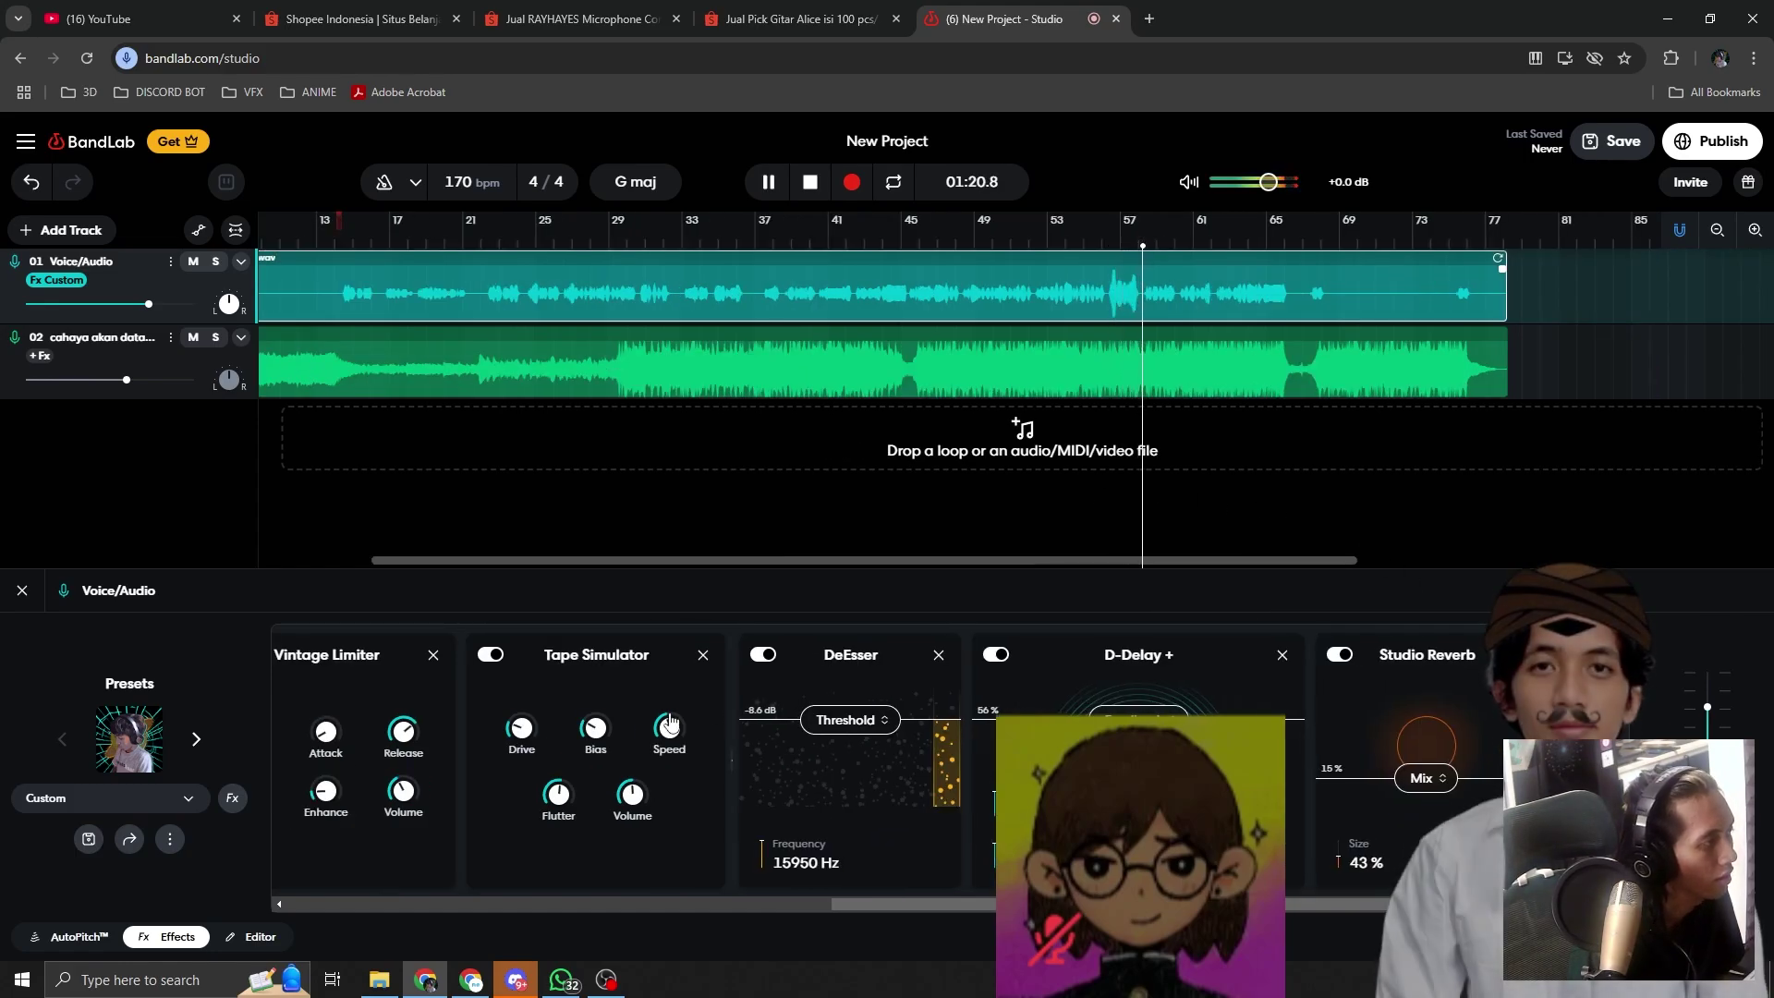
Step: Search the effects for a limiter and insert BL 1176 between DeEsser and D-Delay +
key("space")
left_click(1595, 759)
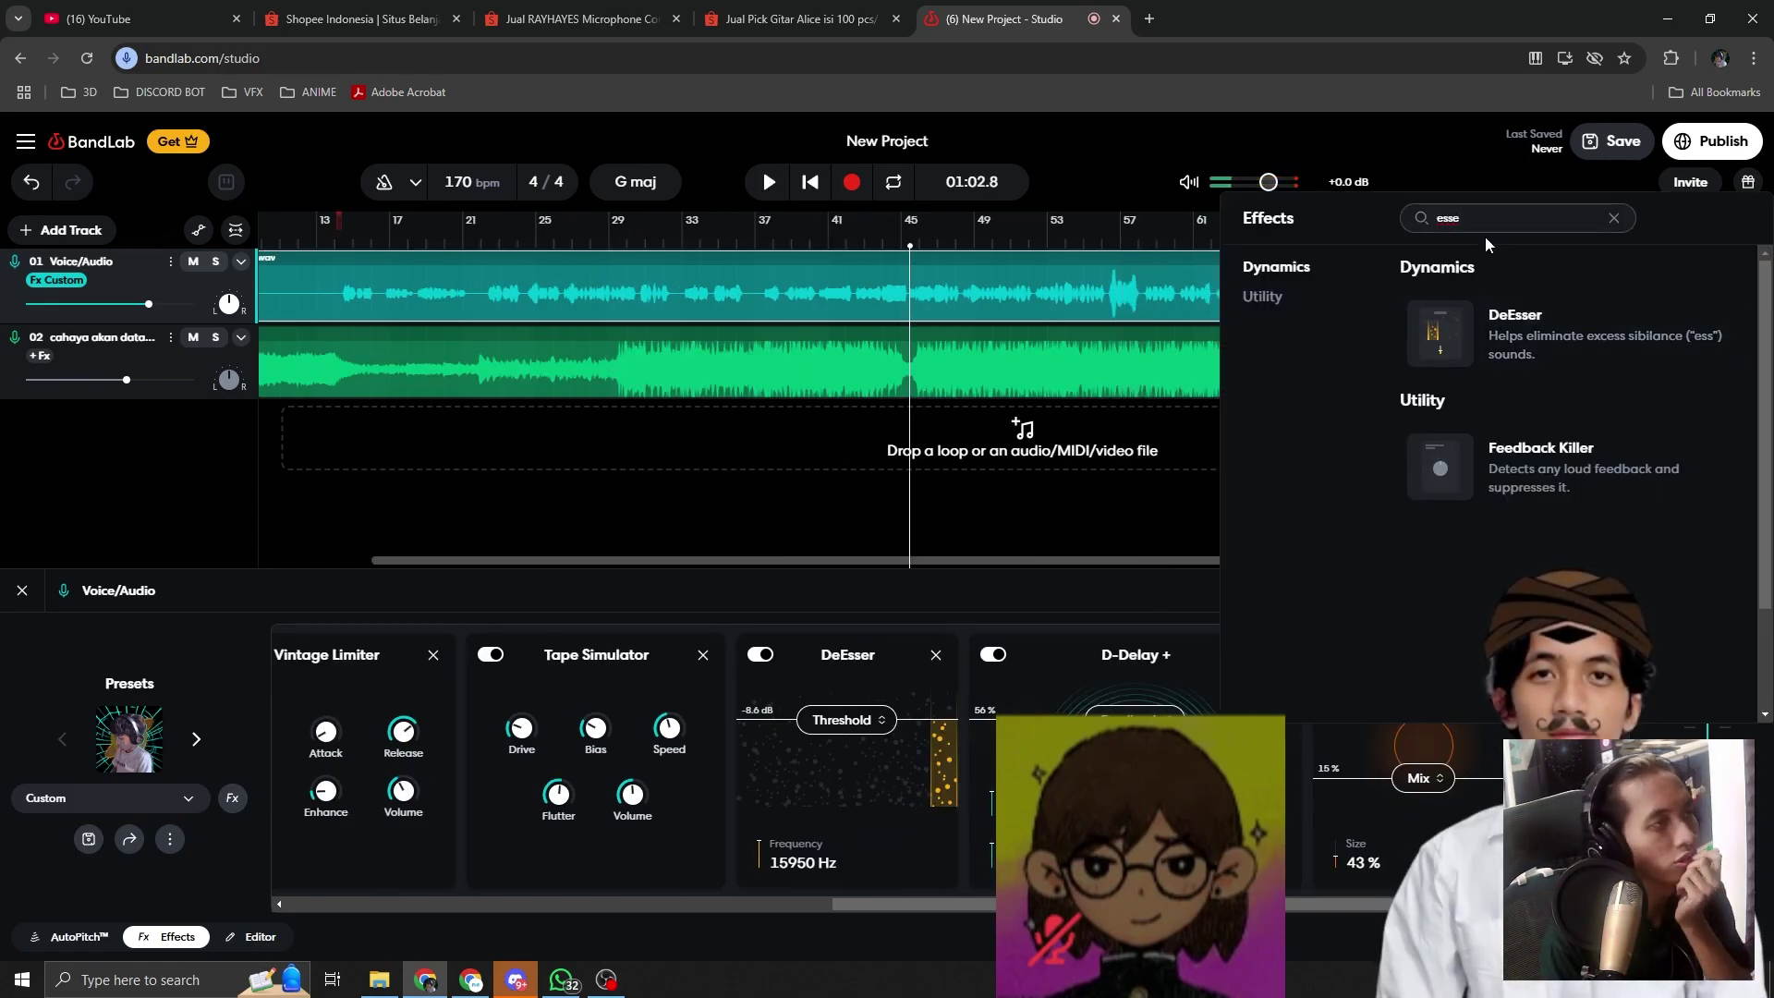
left_click_drag(1482, 221, 1415, 222)
type("limir")
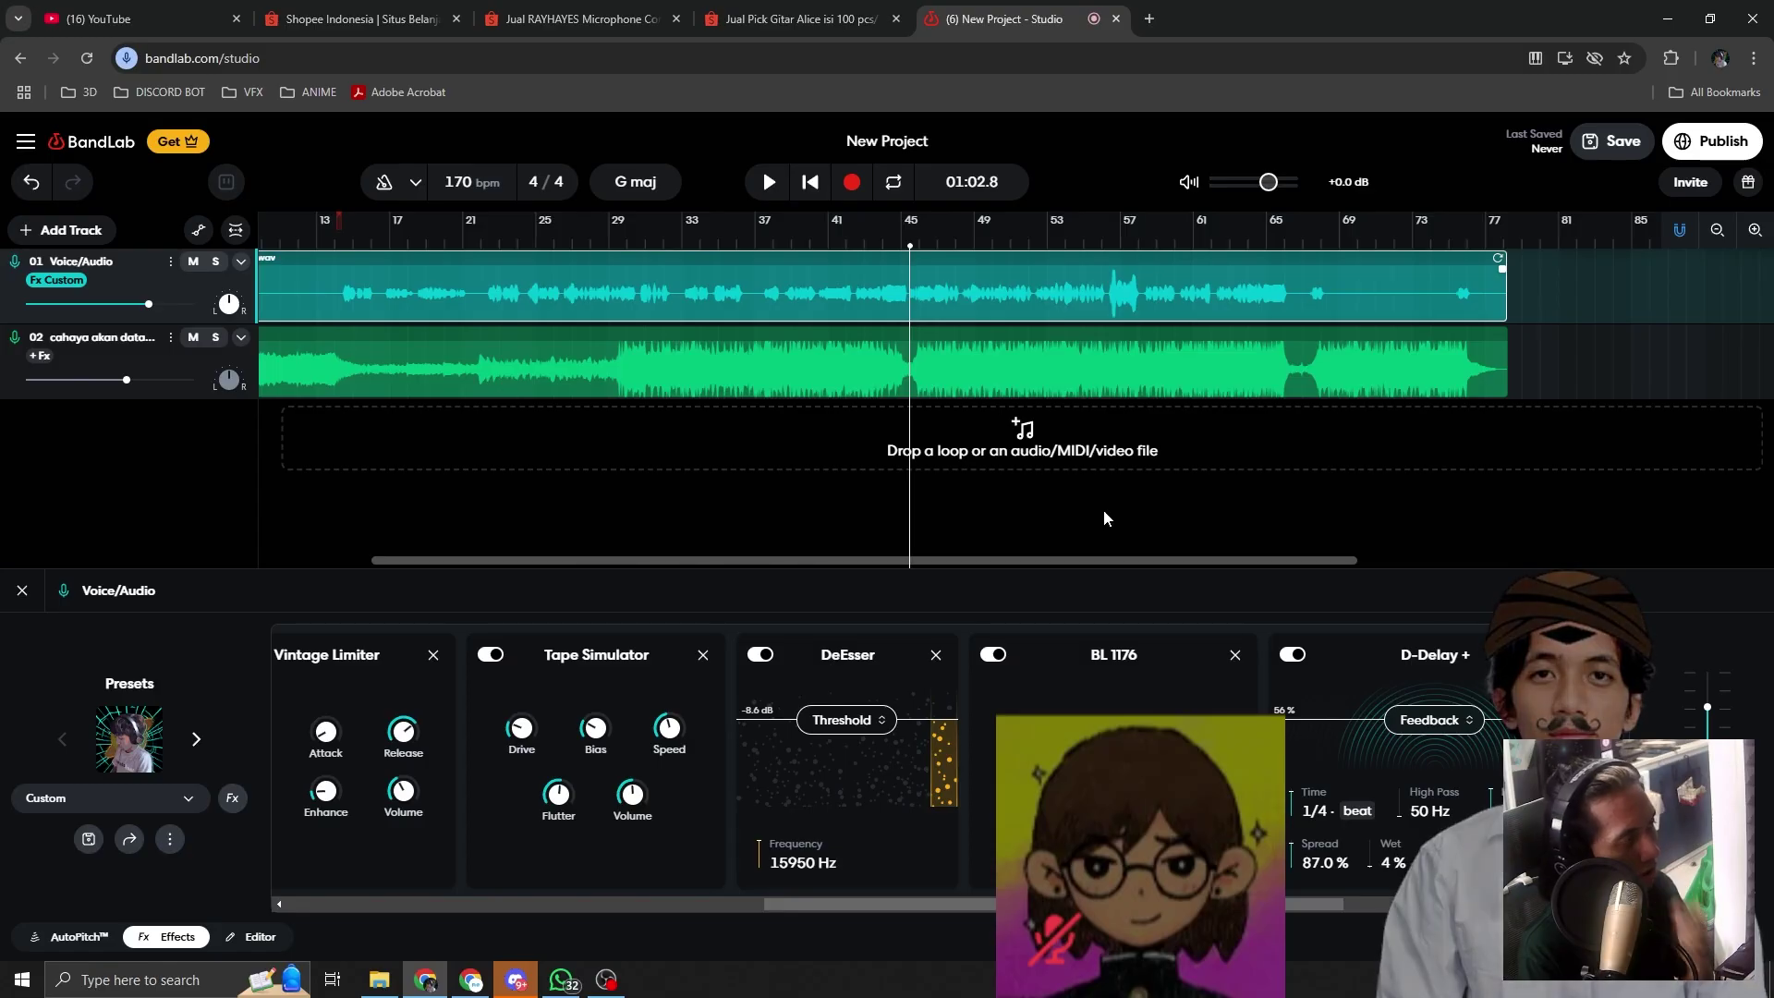
Step: Set BL 1176's ratio to 4:1 during playback and move it ahead of DeEsser in the vocal chain
key("space")
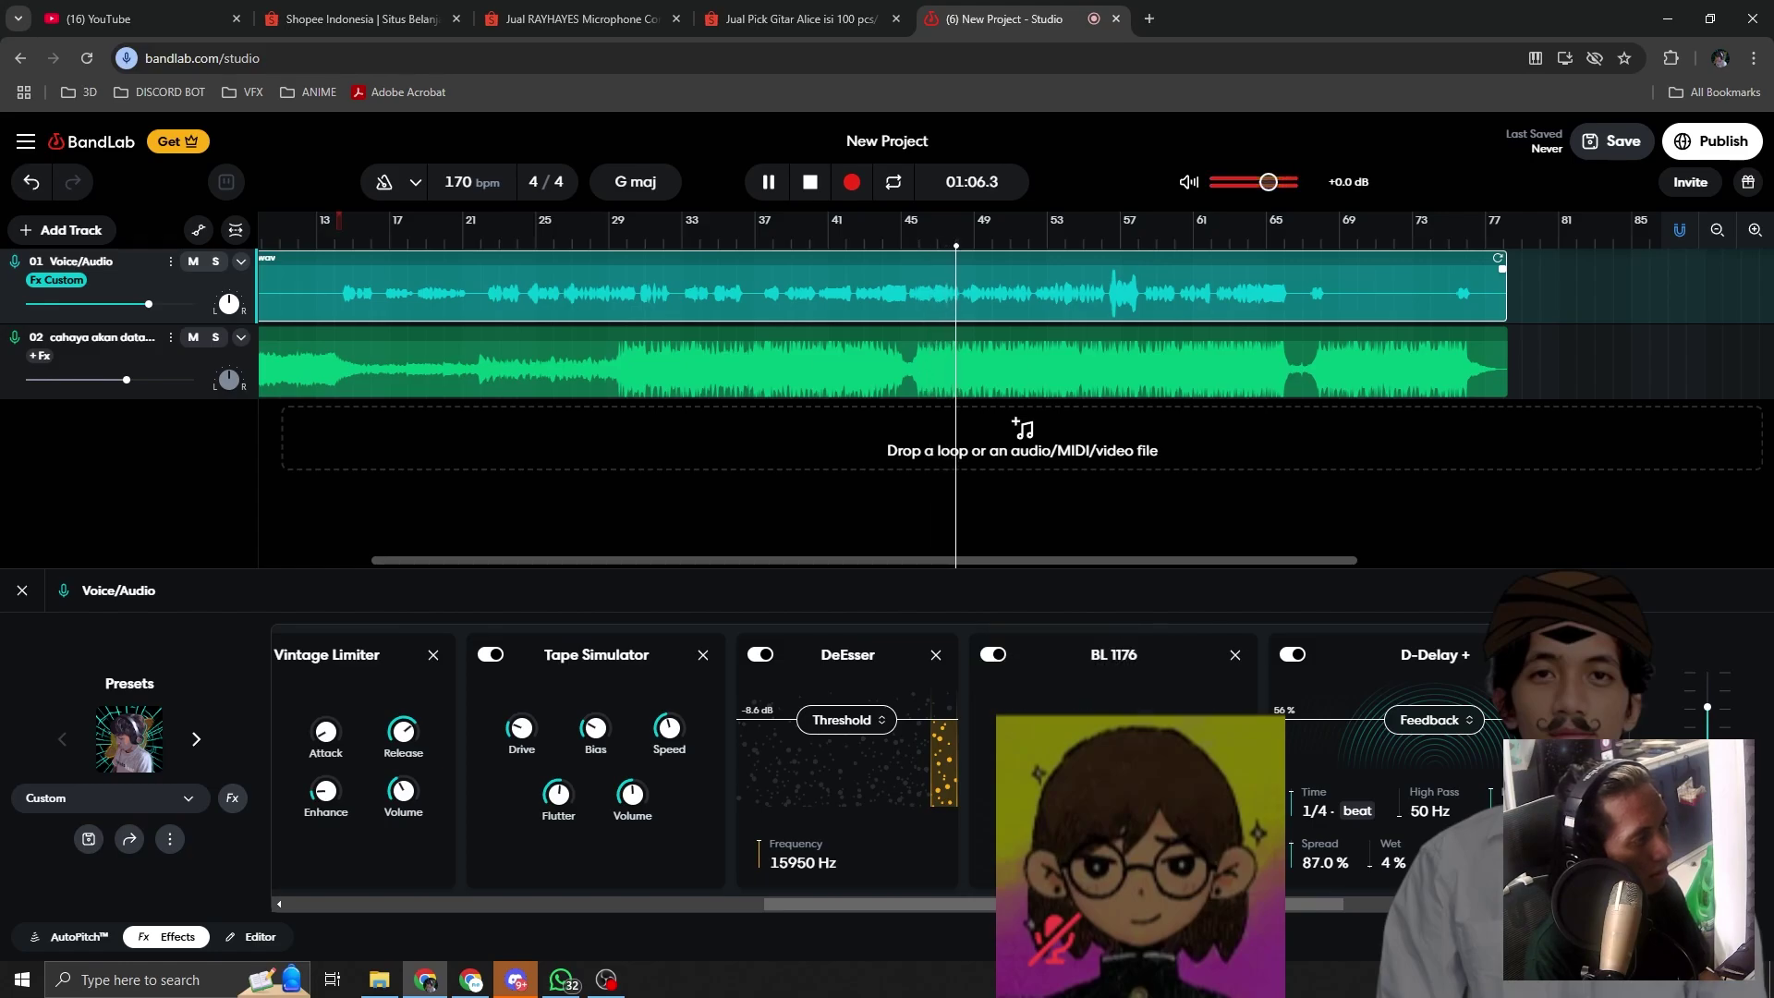
left_click(1116, 735)
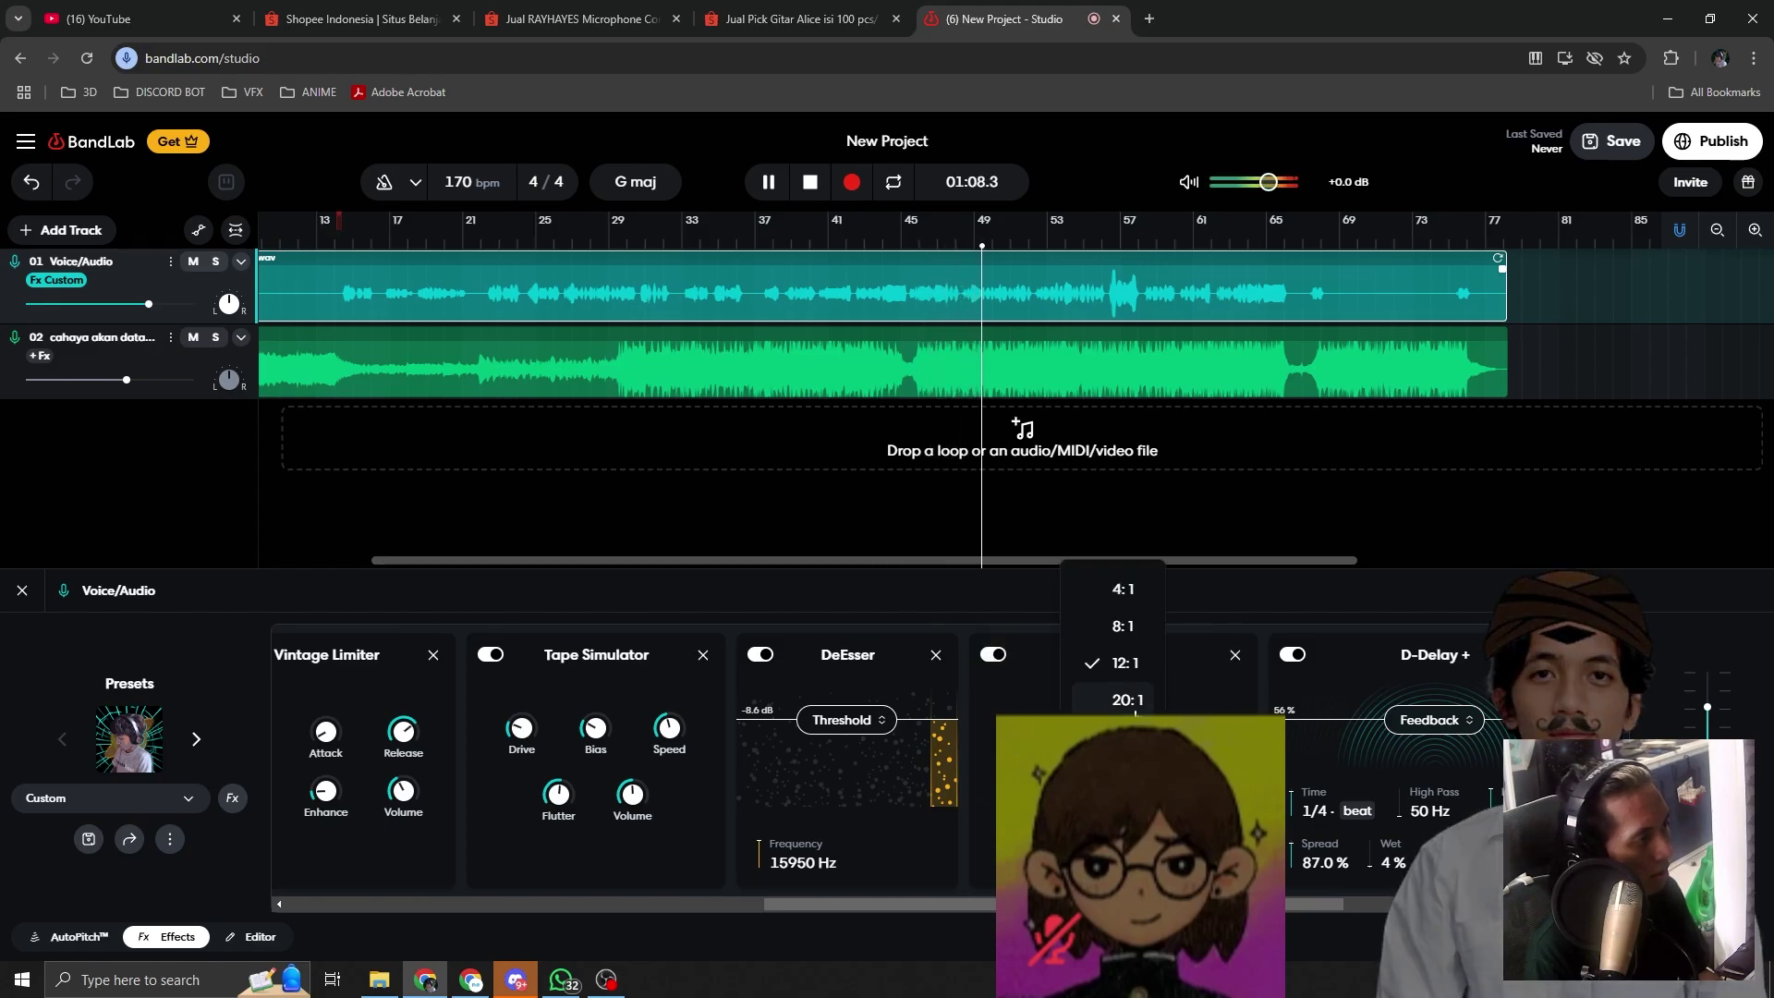
left_click(1135, 600)
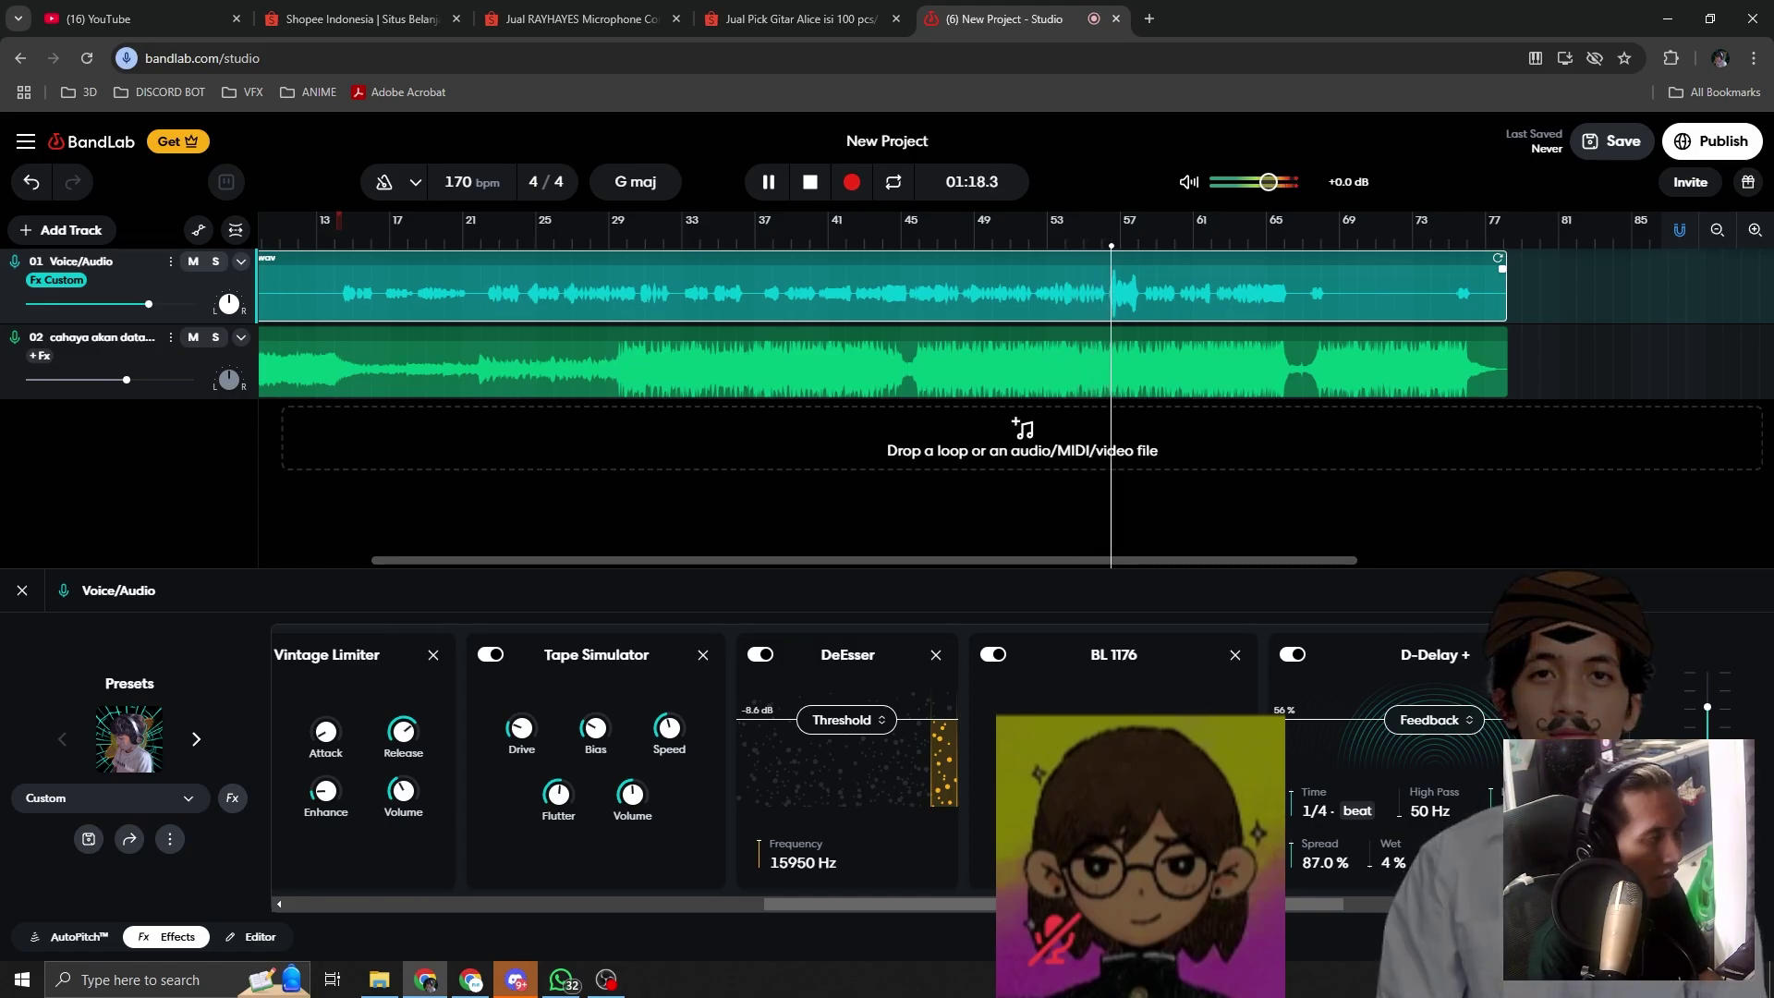
left_click_drag(1074, 652, 785, 652)
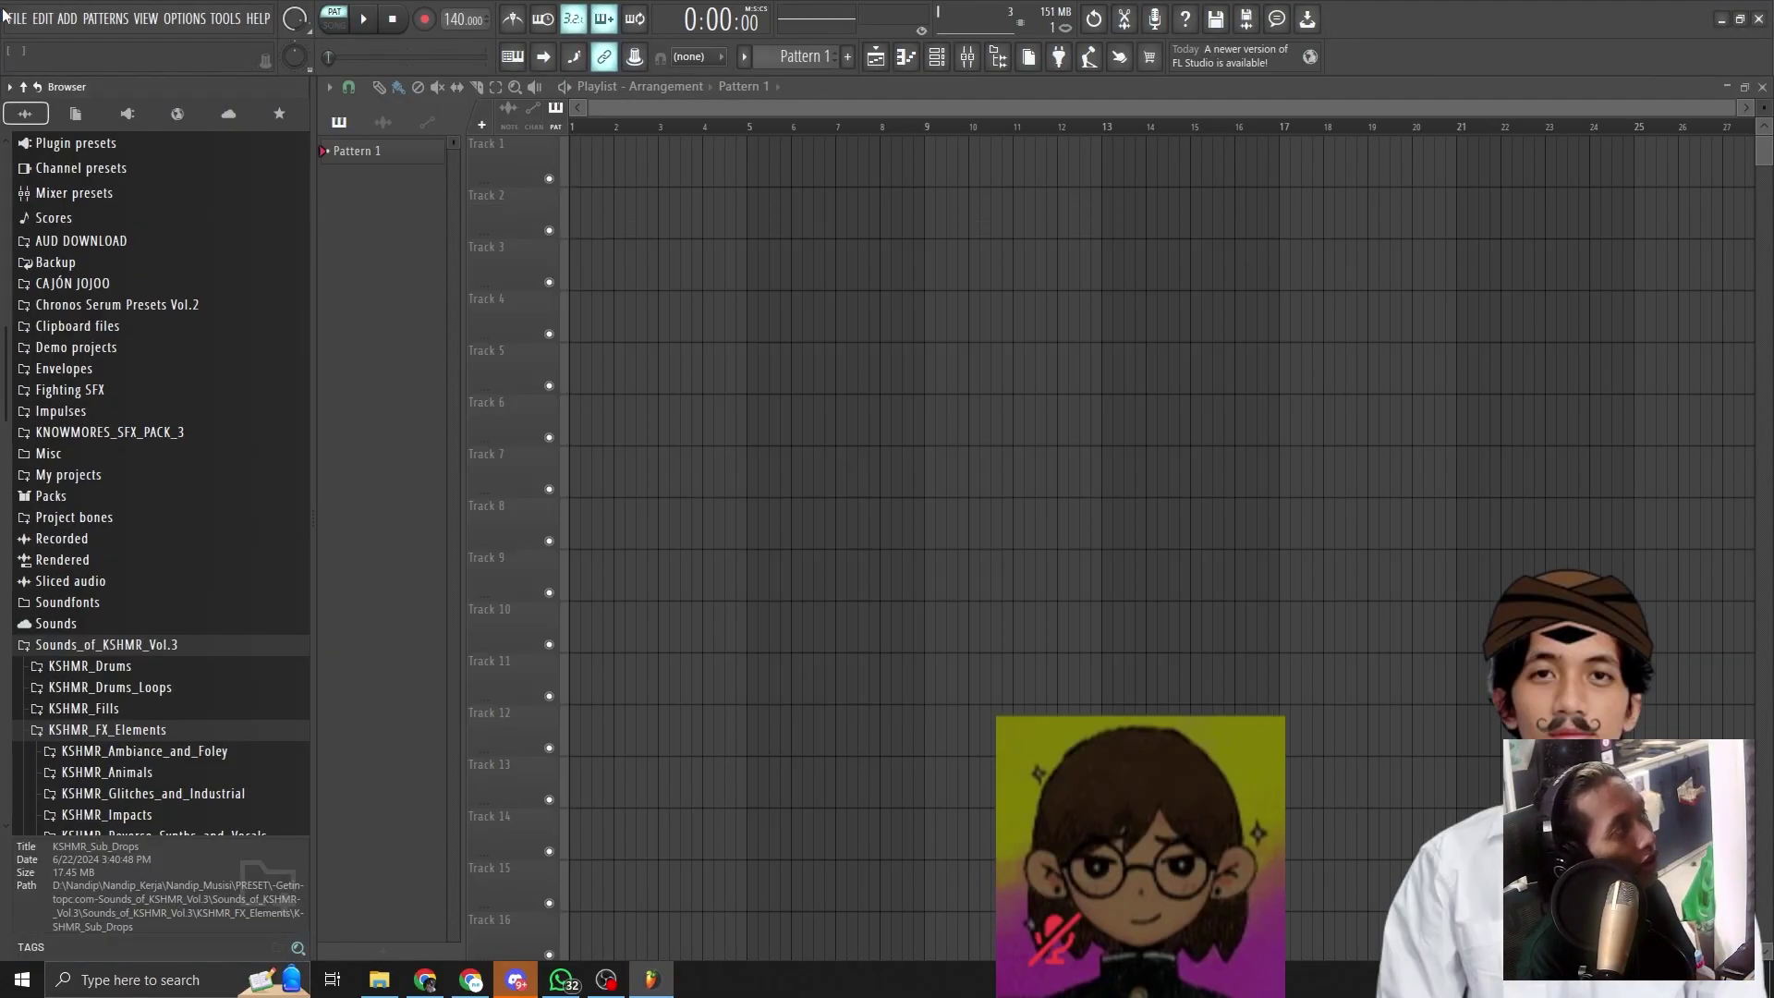
left_click(16, 19)
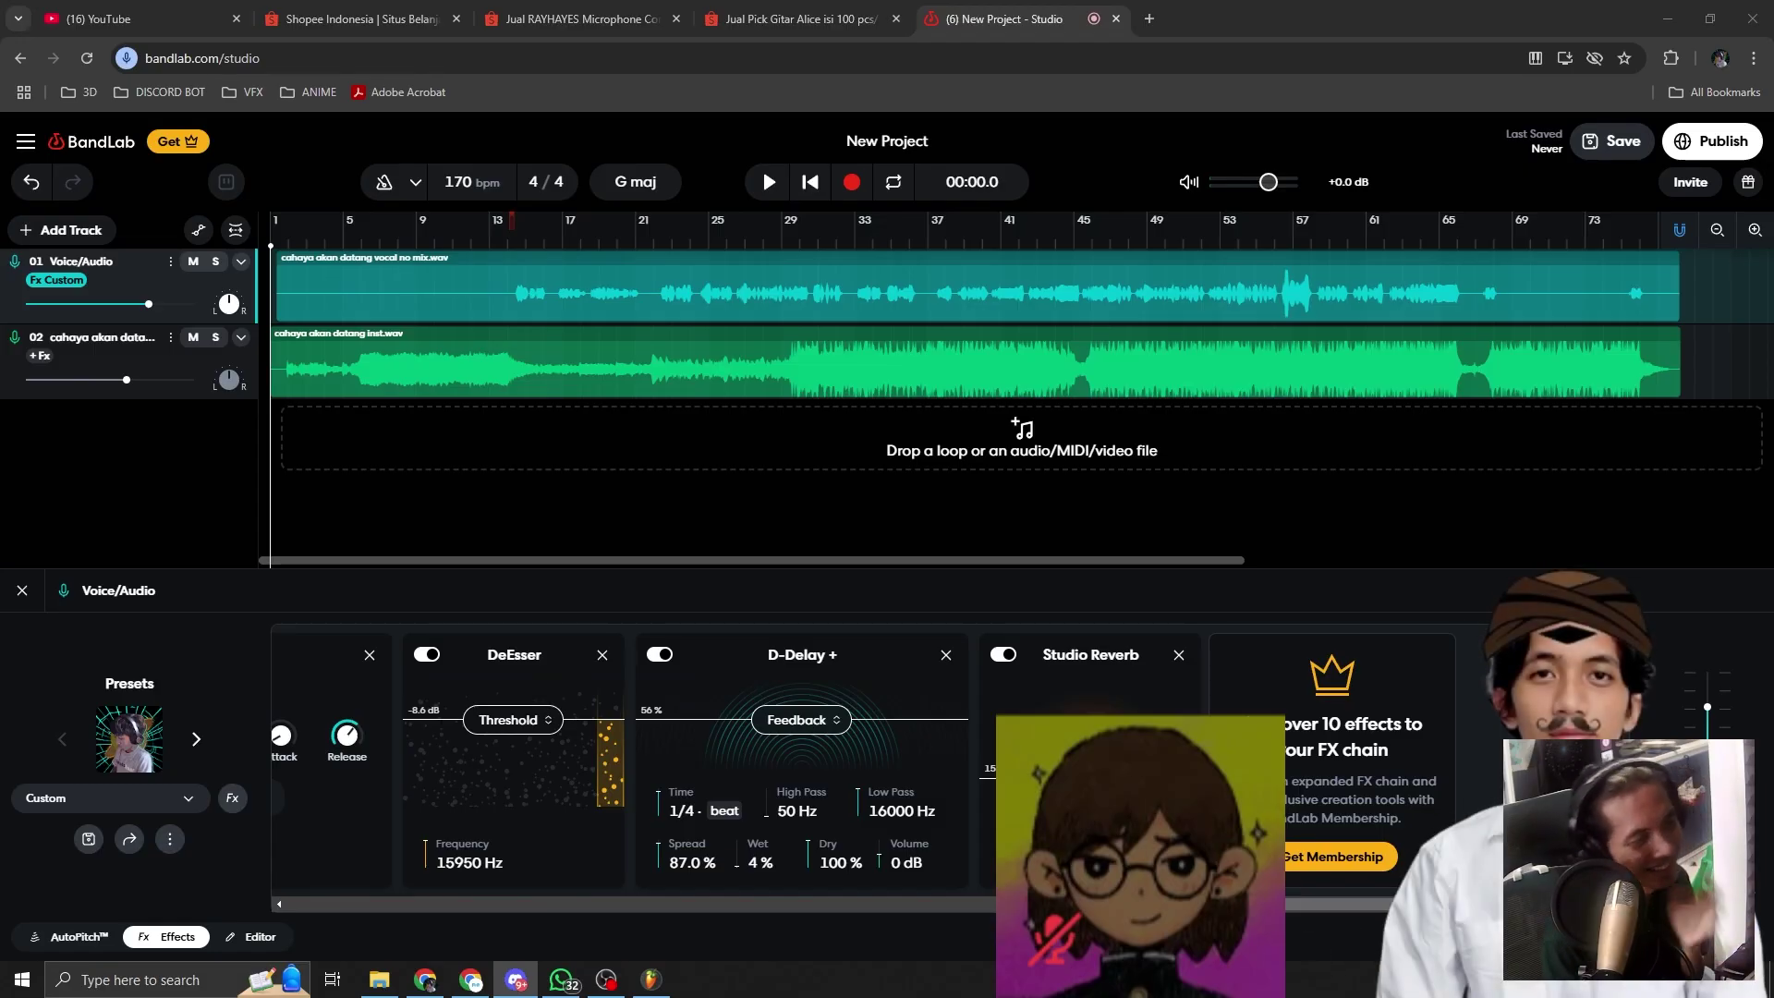
Step: Add the choir 2 audio file to the project on its own track below choir 1
left_click_drag(1293, 903, 390, 910)
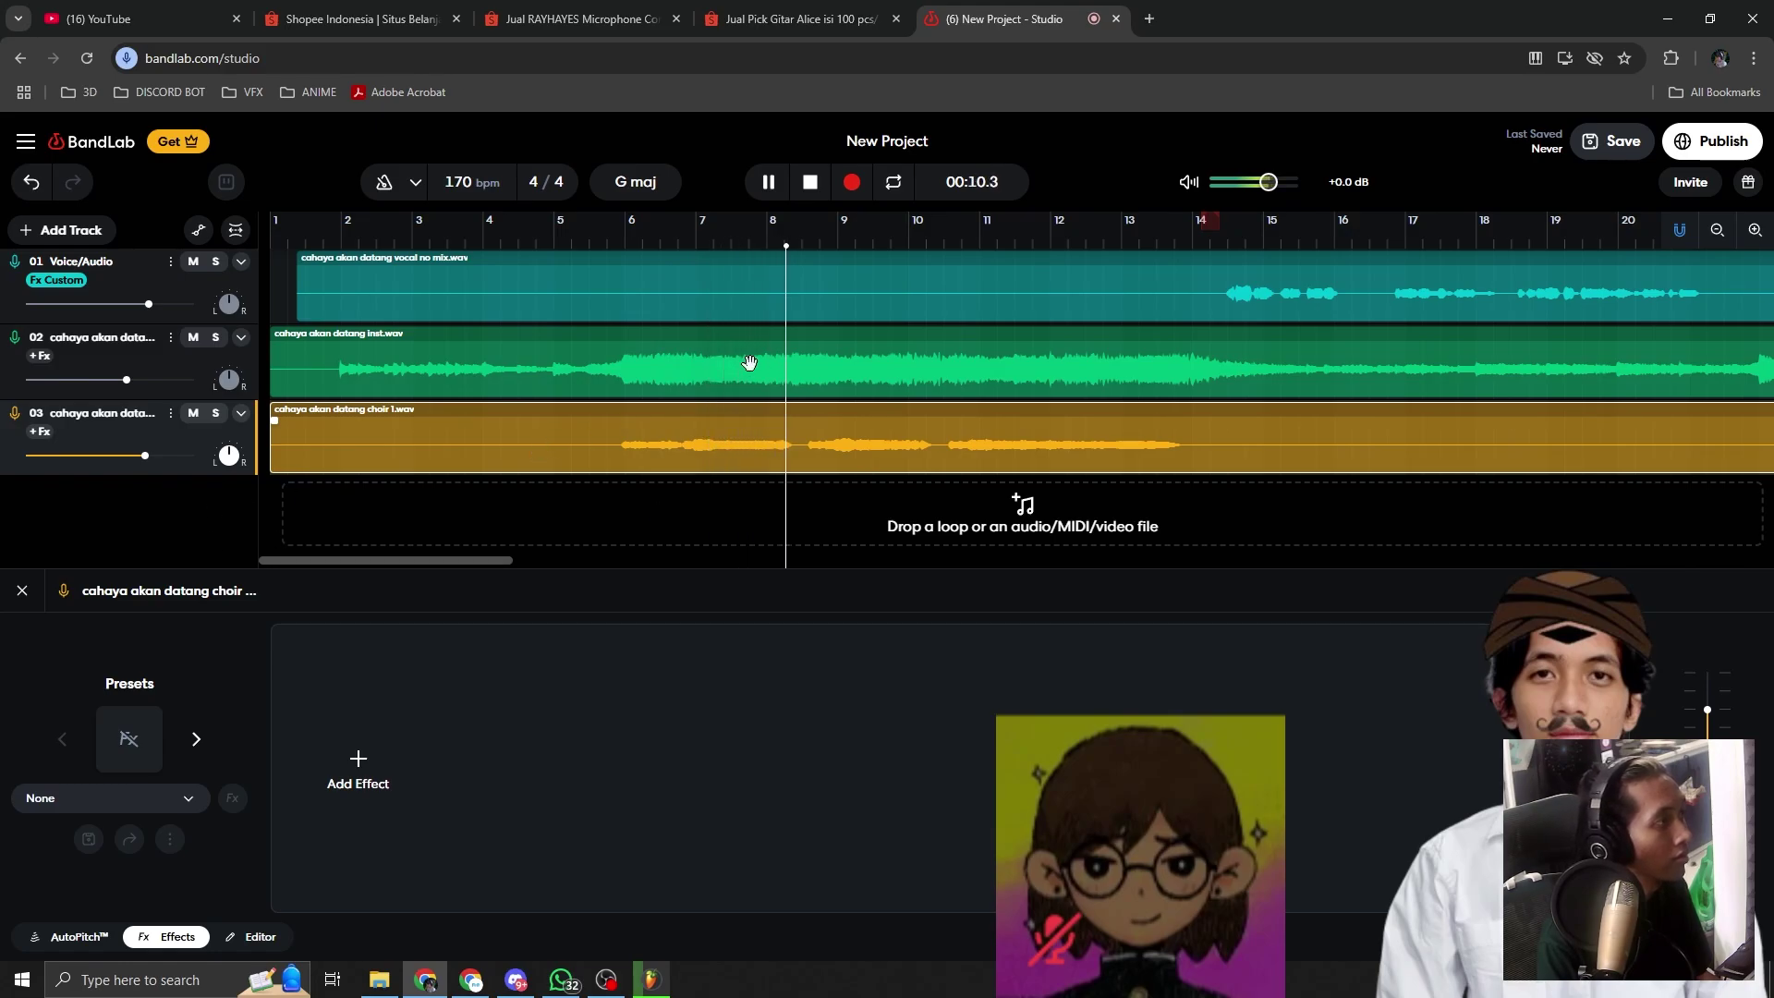
scroll(625, 475, "up", 2)
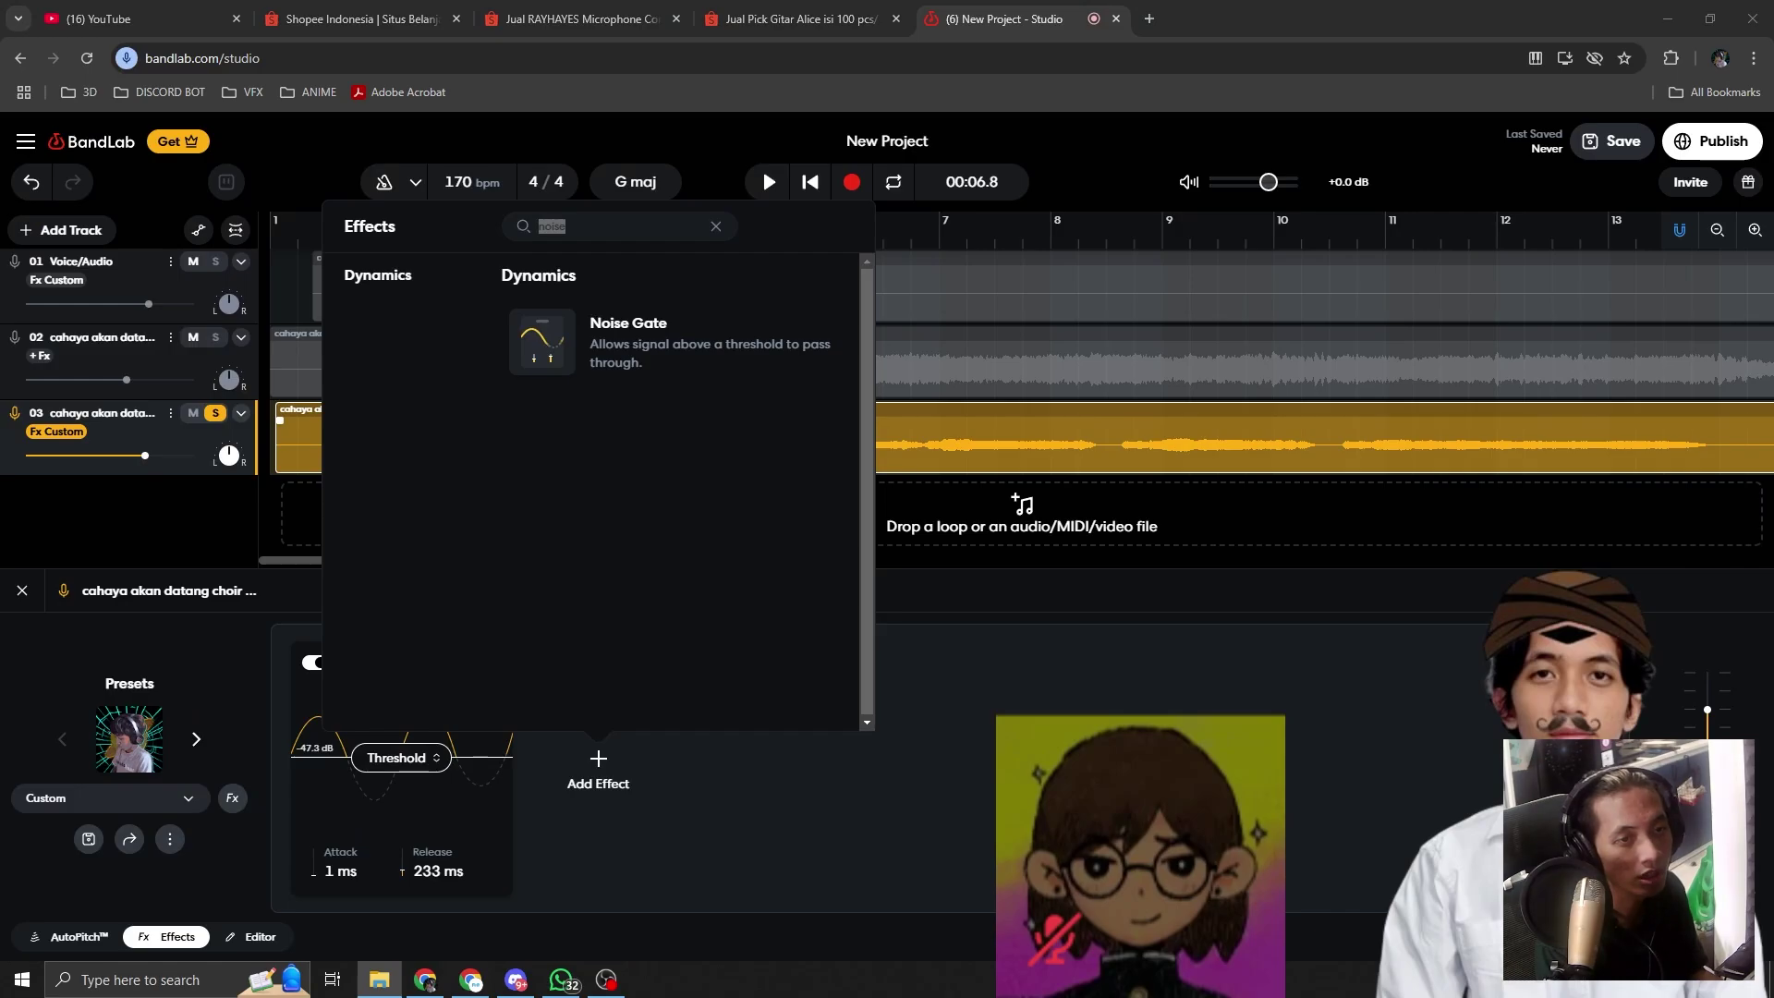
left_click_drag(1773, 503, 996, 519)
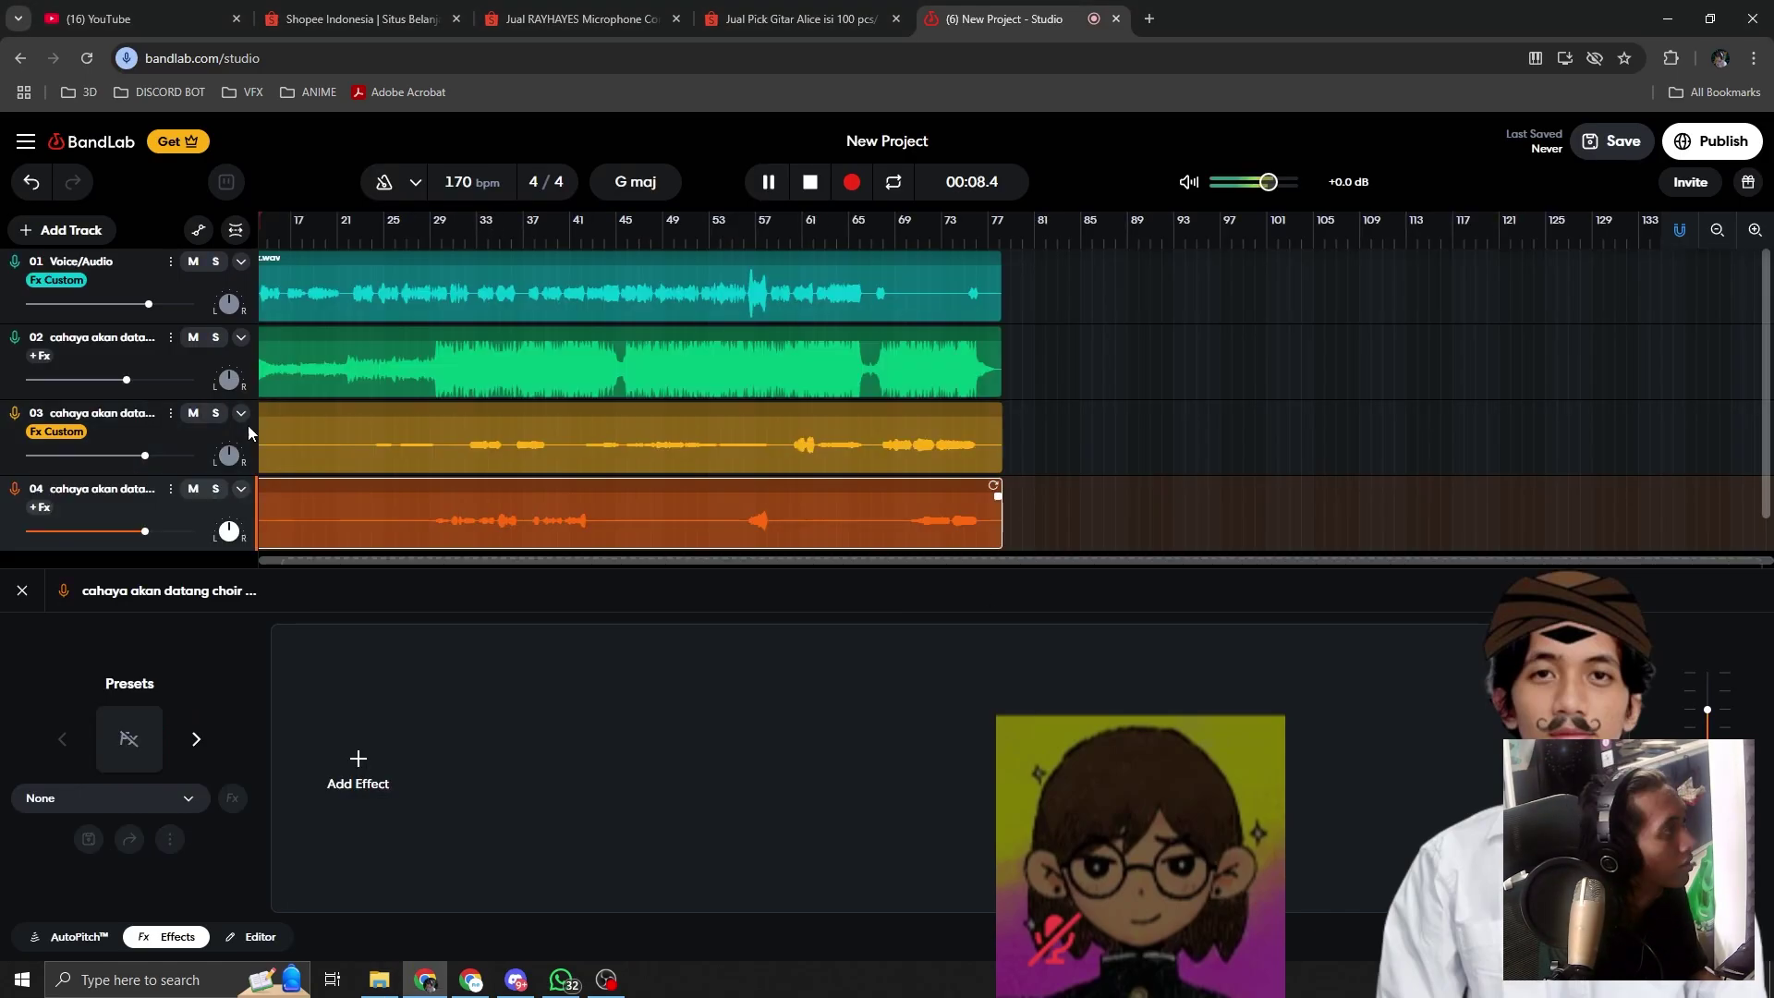
left_click_drag(419, 559, 478, 571)
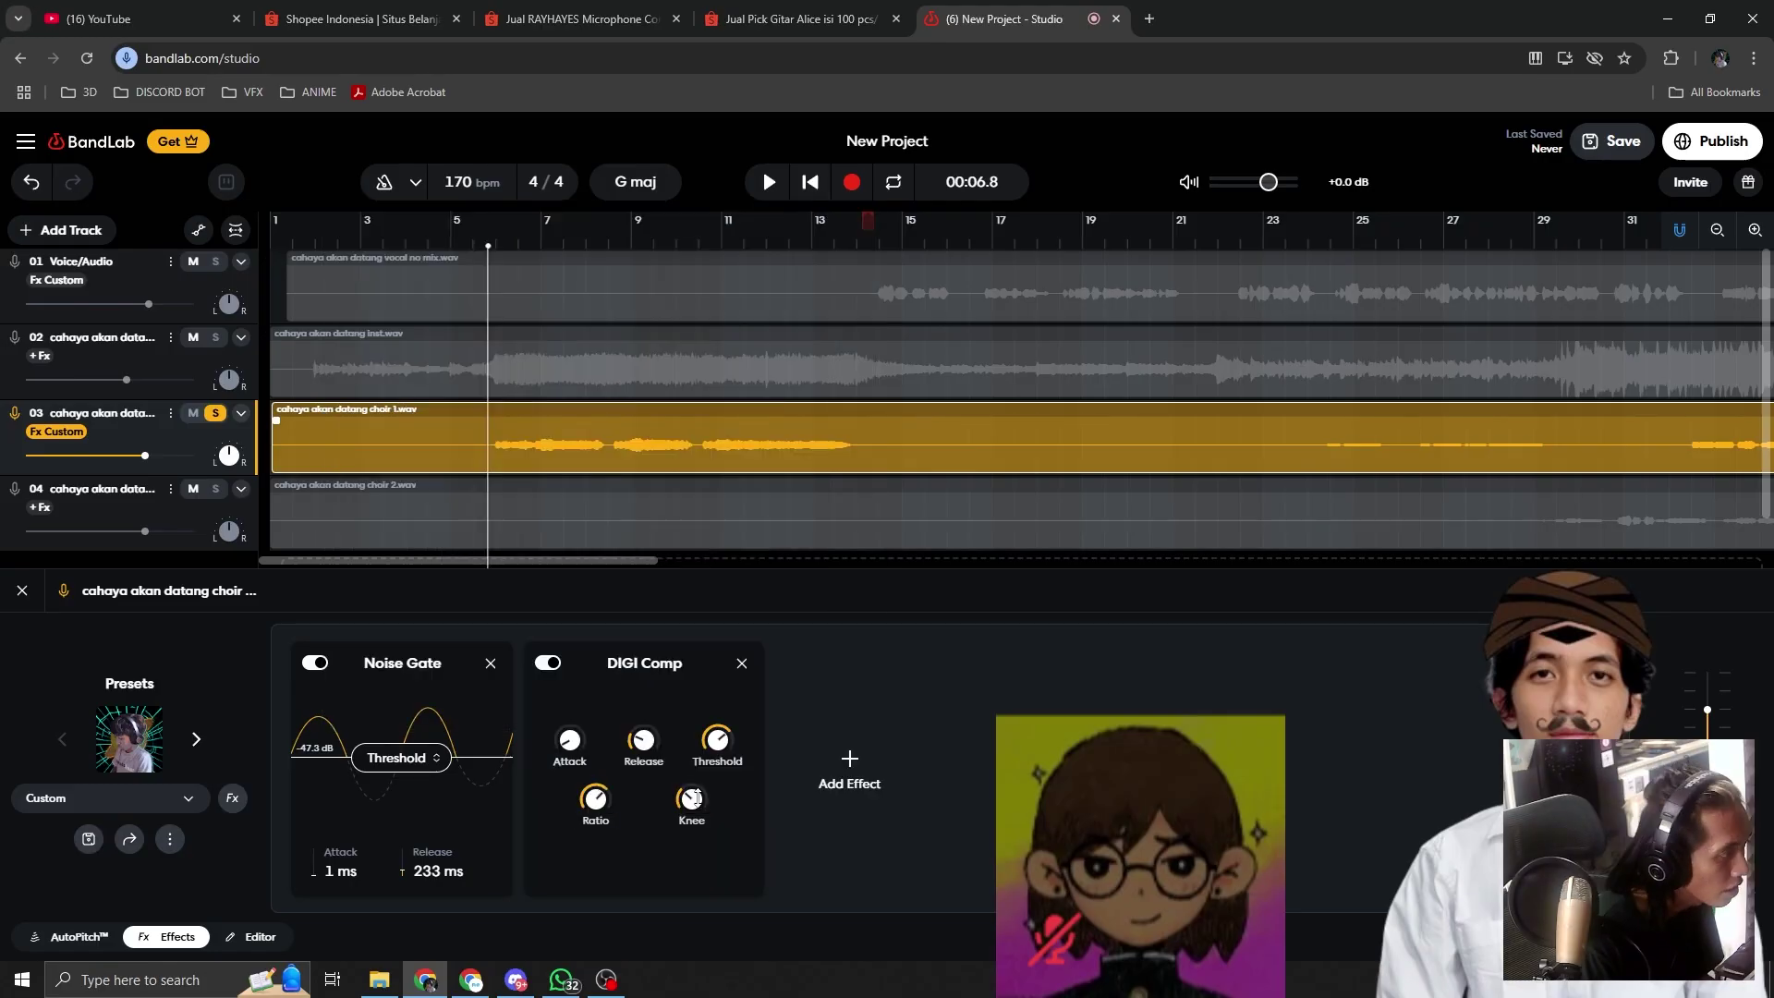
Step: Add a Graphic EQ after DIGI Comp on the choir 1 track and compare its bands with the lead vocal's Graphic EQ
left_click(849, 767)
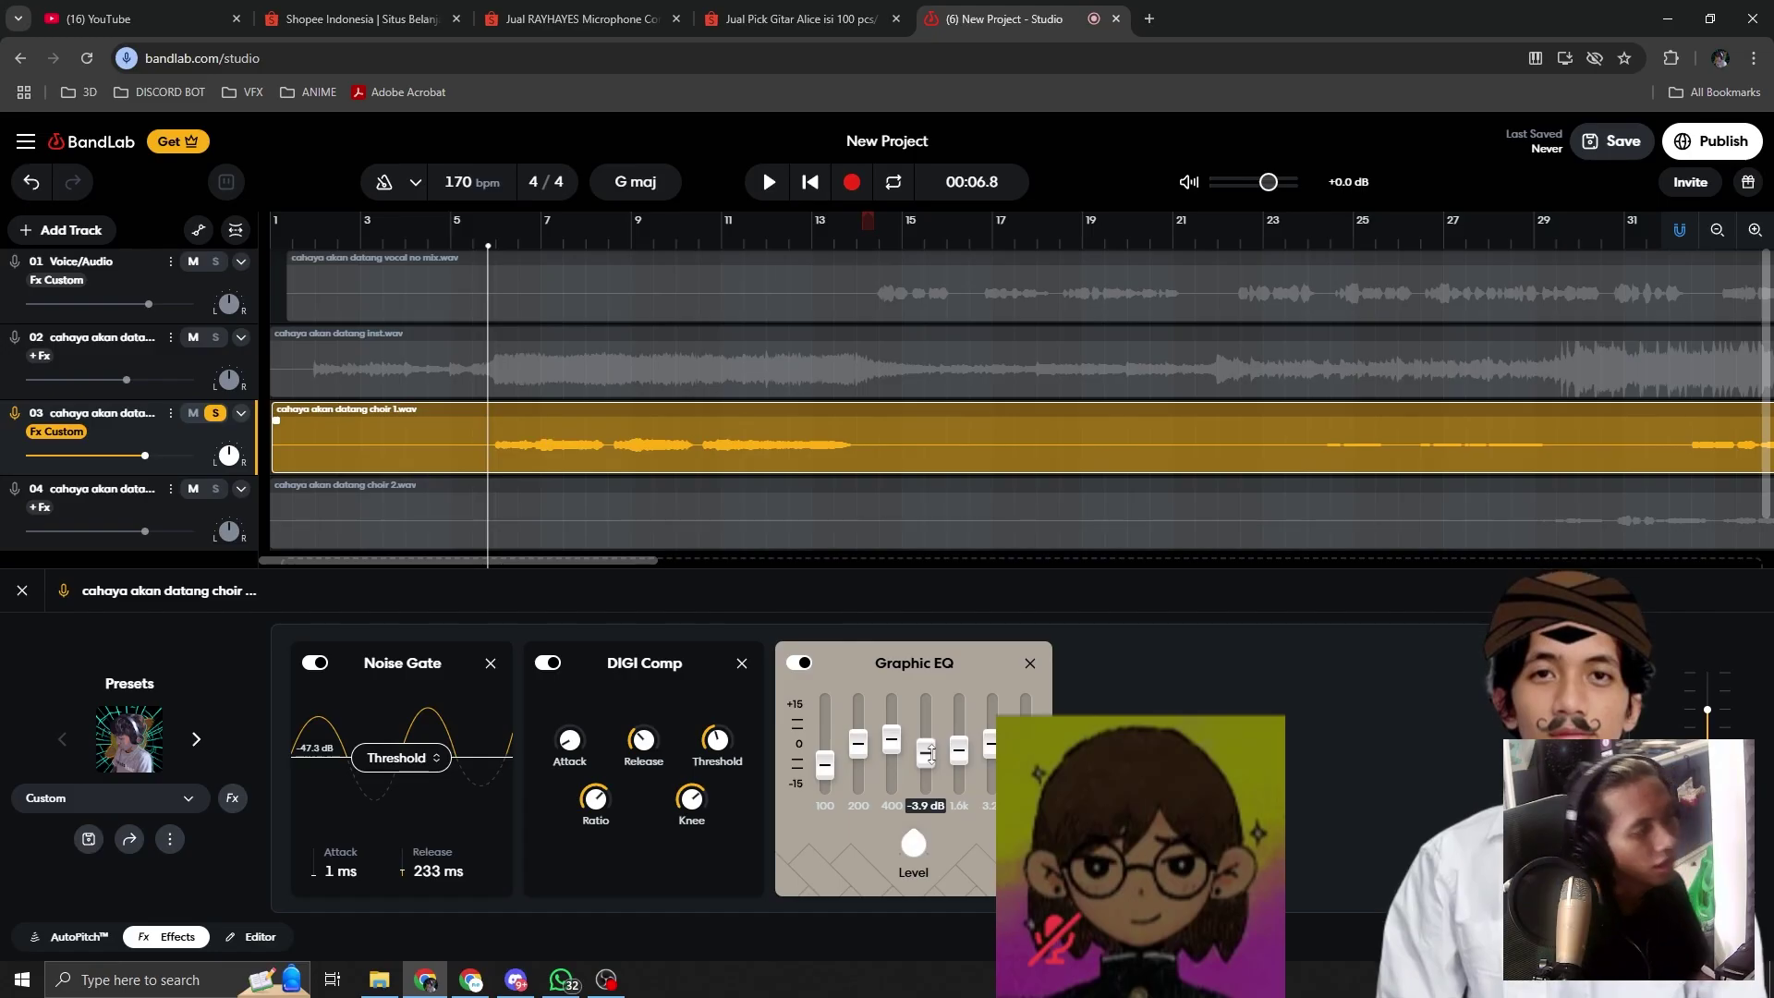
left_click(1024, 312)
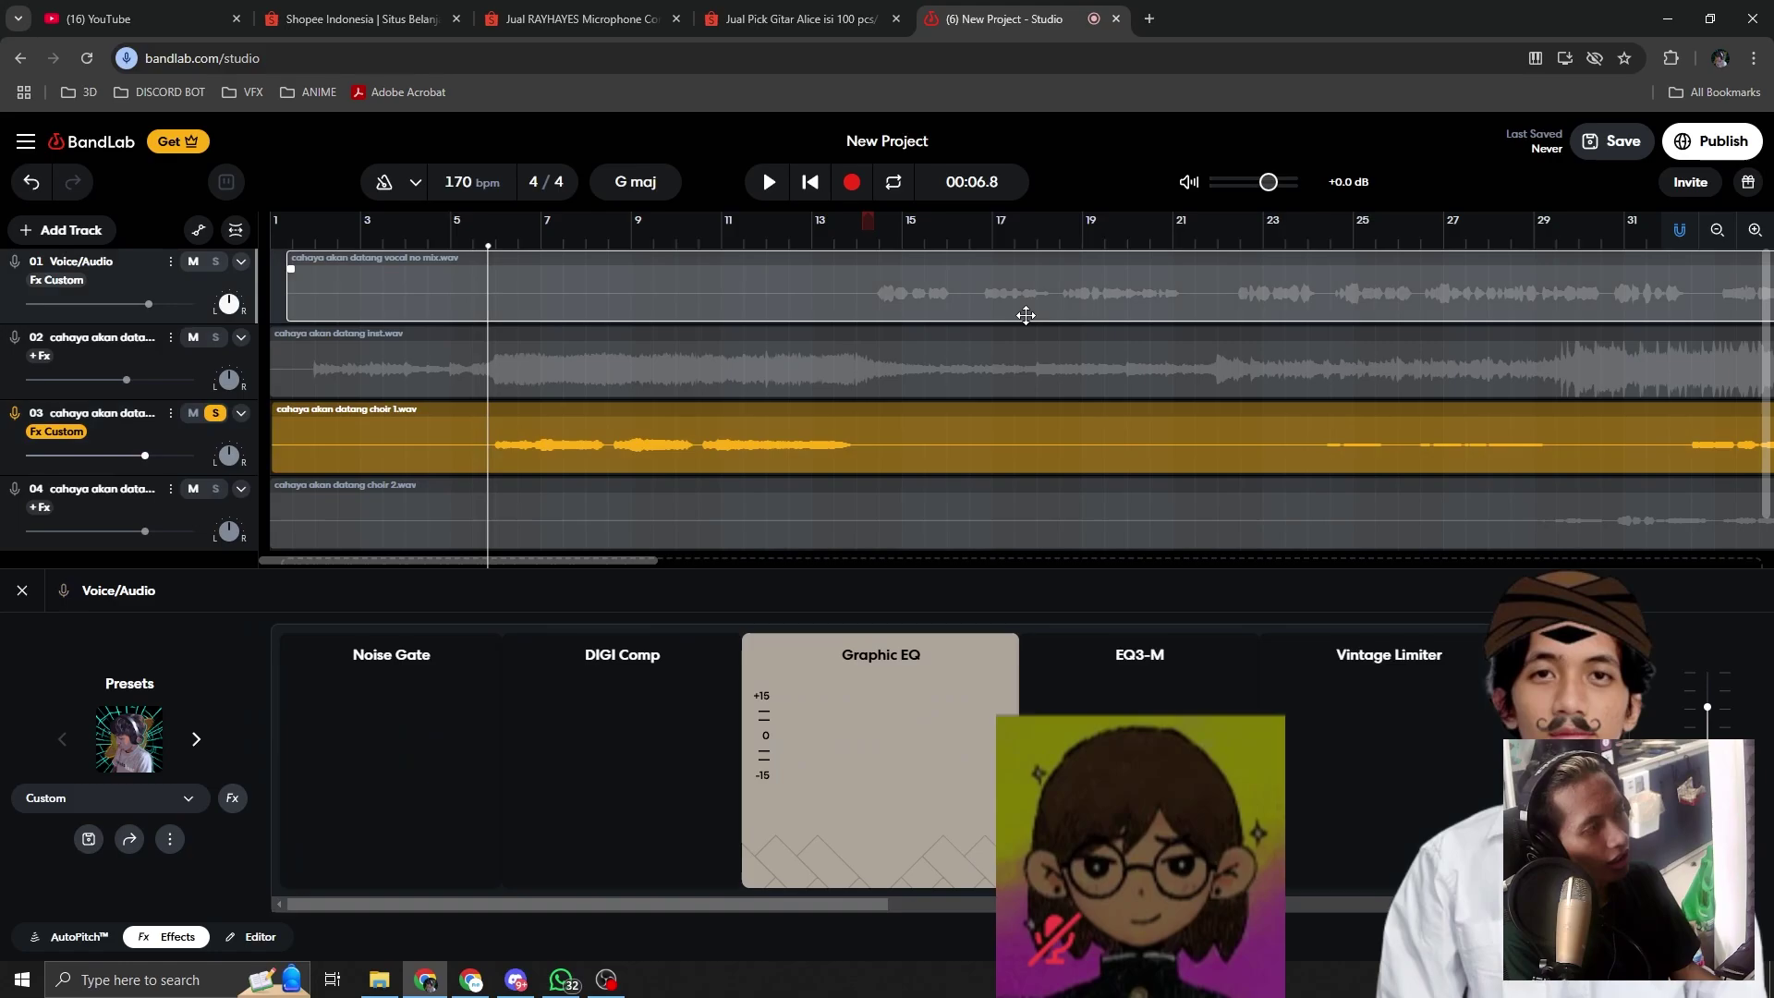
left_click(774, 443)
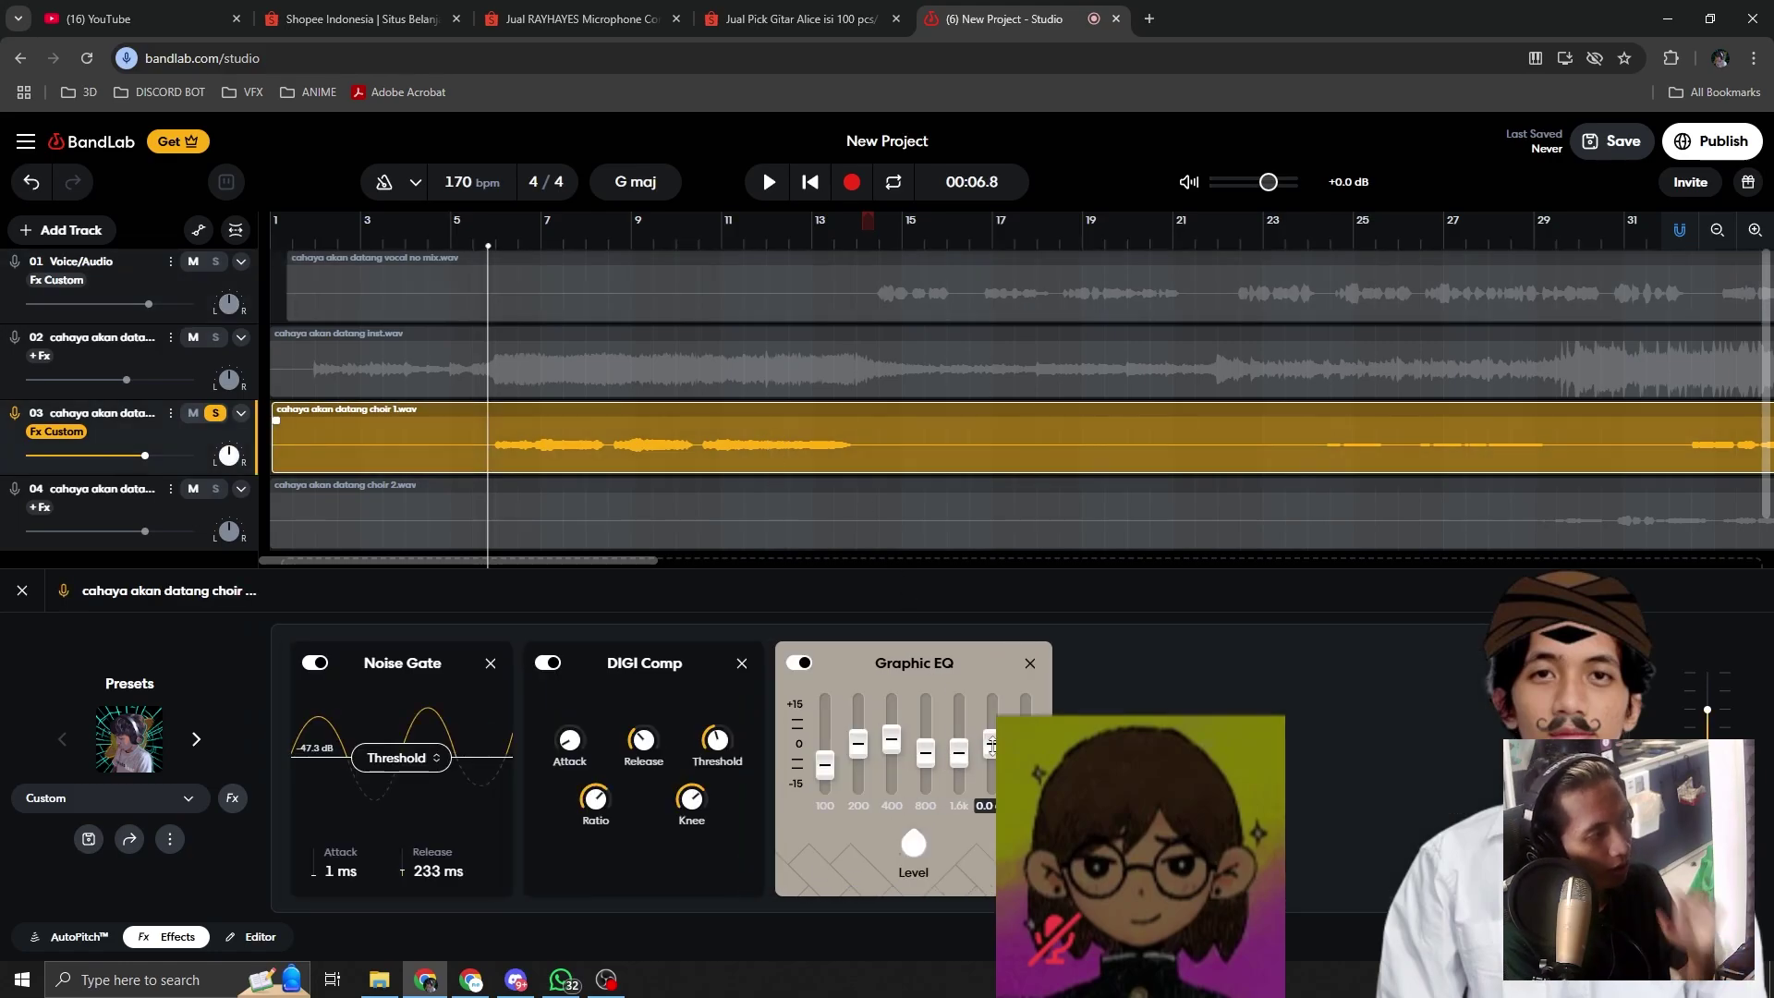
left_click(933, 317)
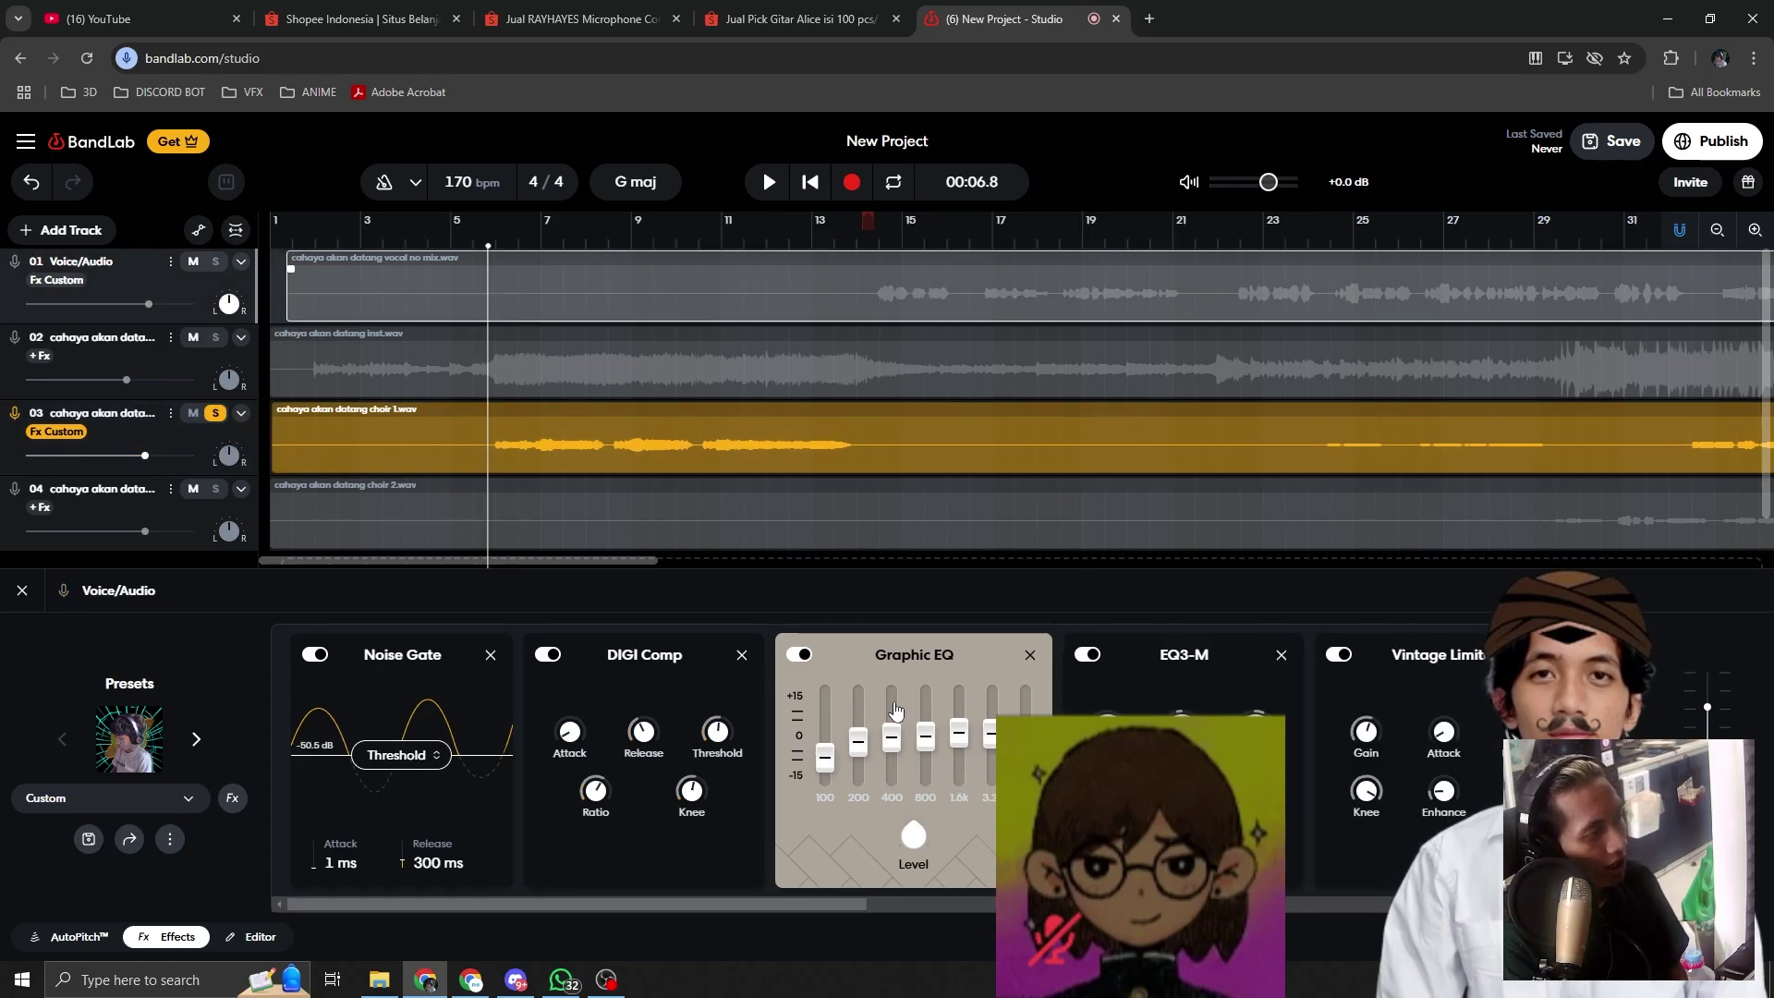
left_click(794, 463)
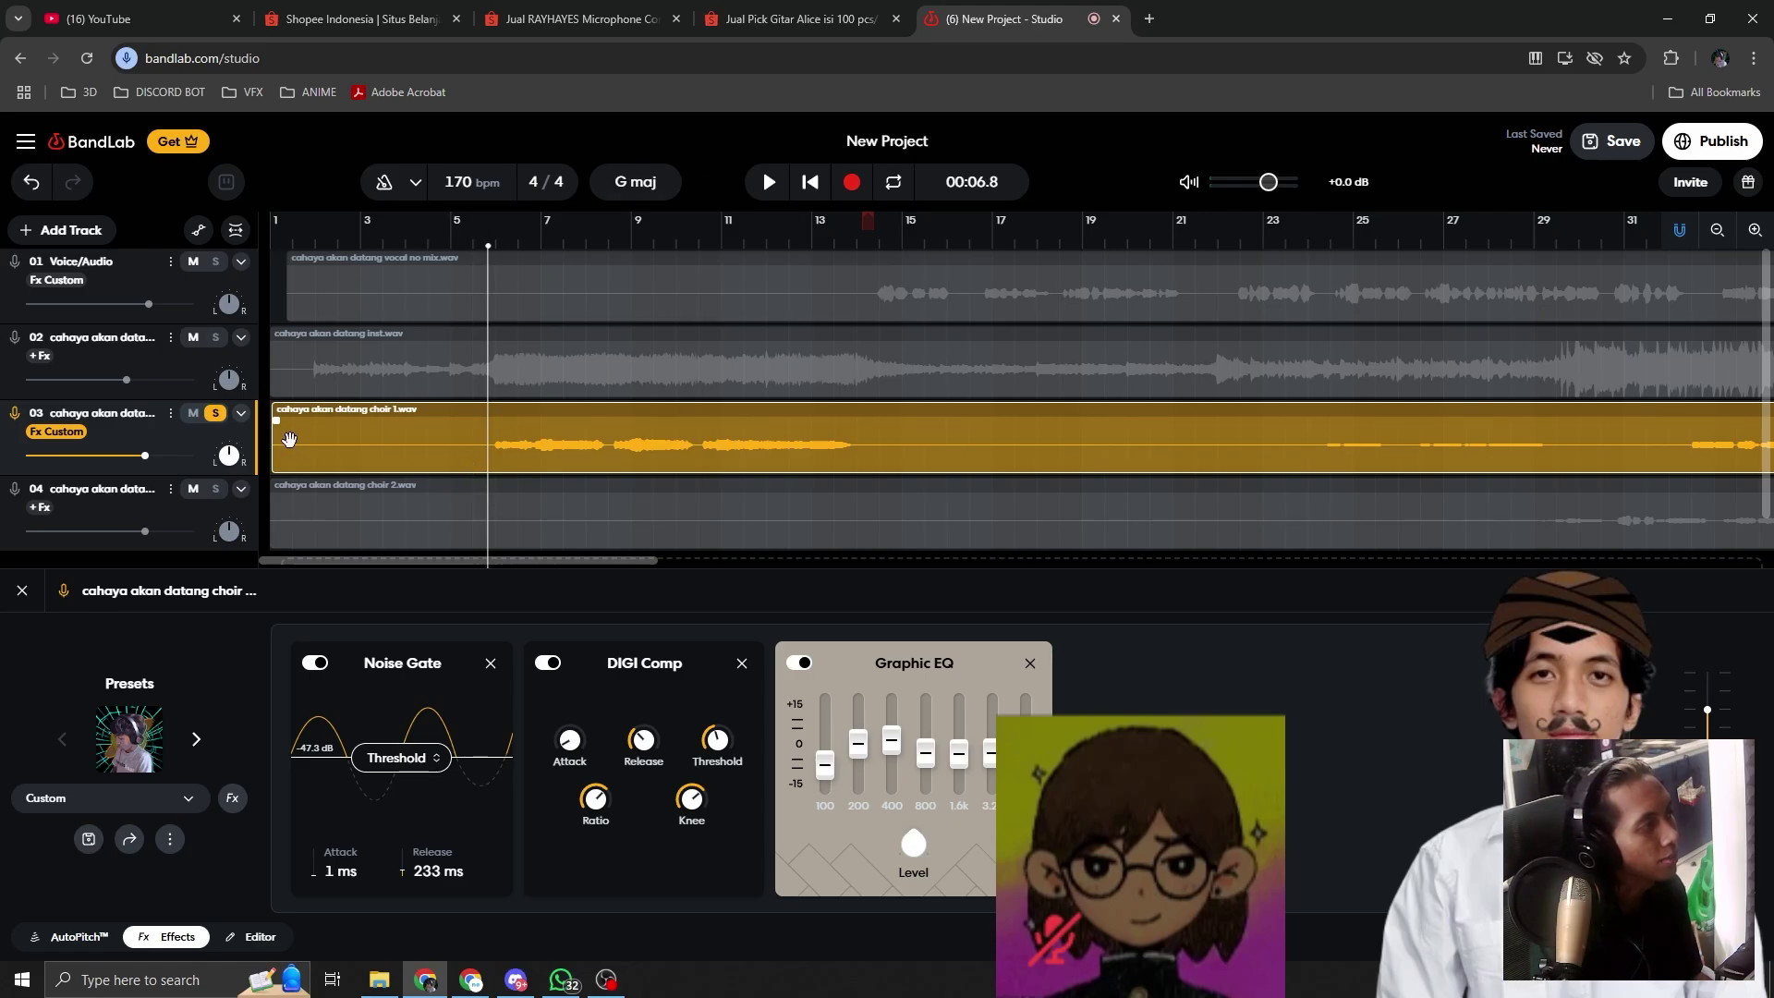
Step: Trim the choir 1 region's start to just before bar 6, slice it near bar 14 and trim the second piece's start to about bar 24
left_click_drag(290, 439, 493, 452)
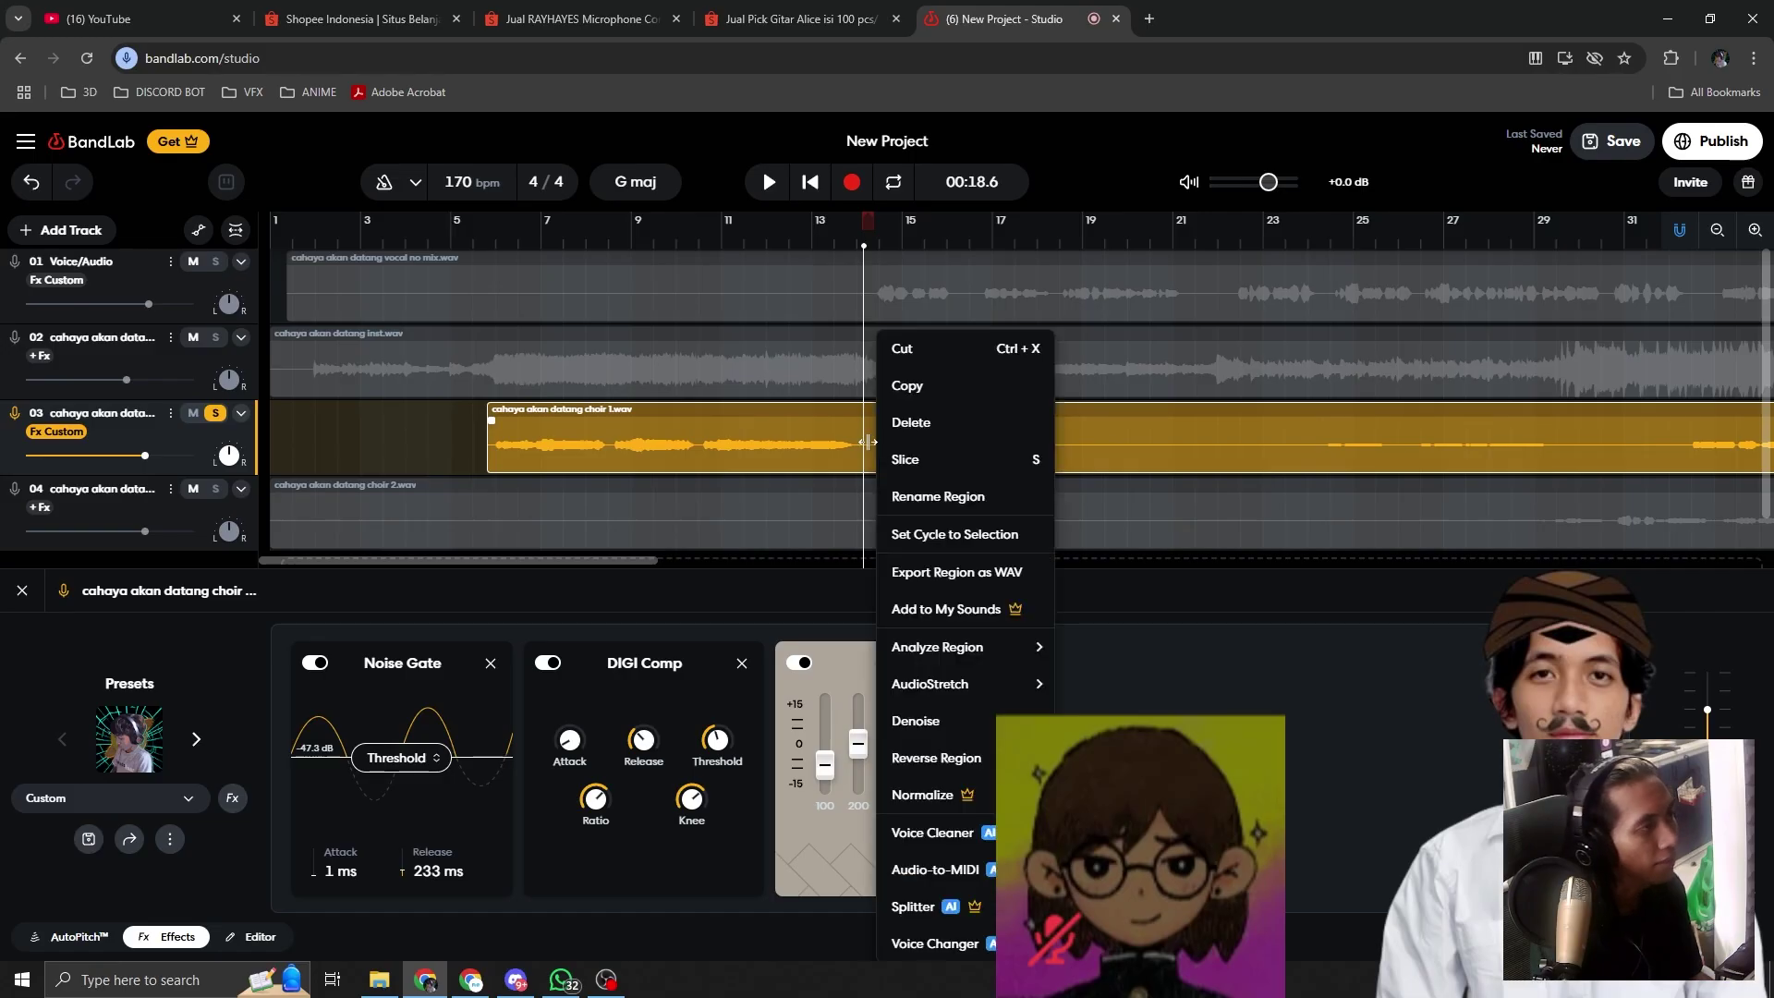
left_click(902, 464)
left_click_drag(869, 416, 924, 416)
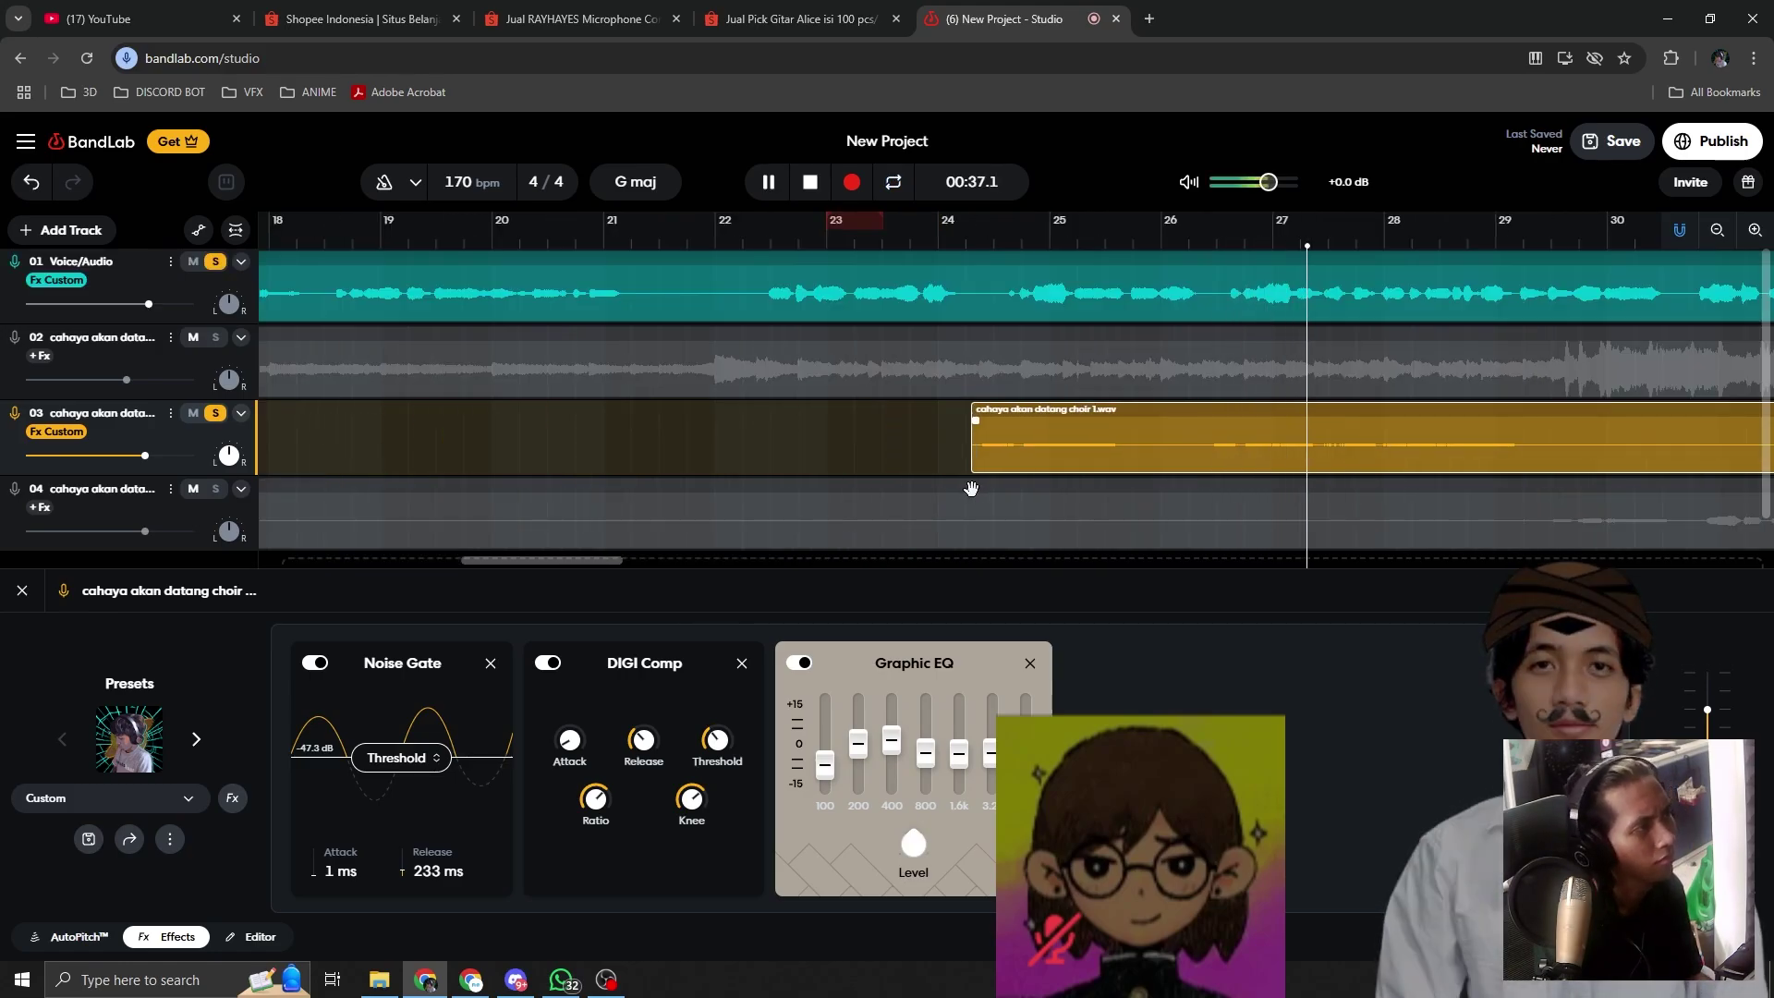
scroll(556, 467, "down", 5)
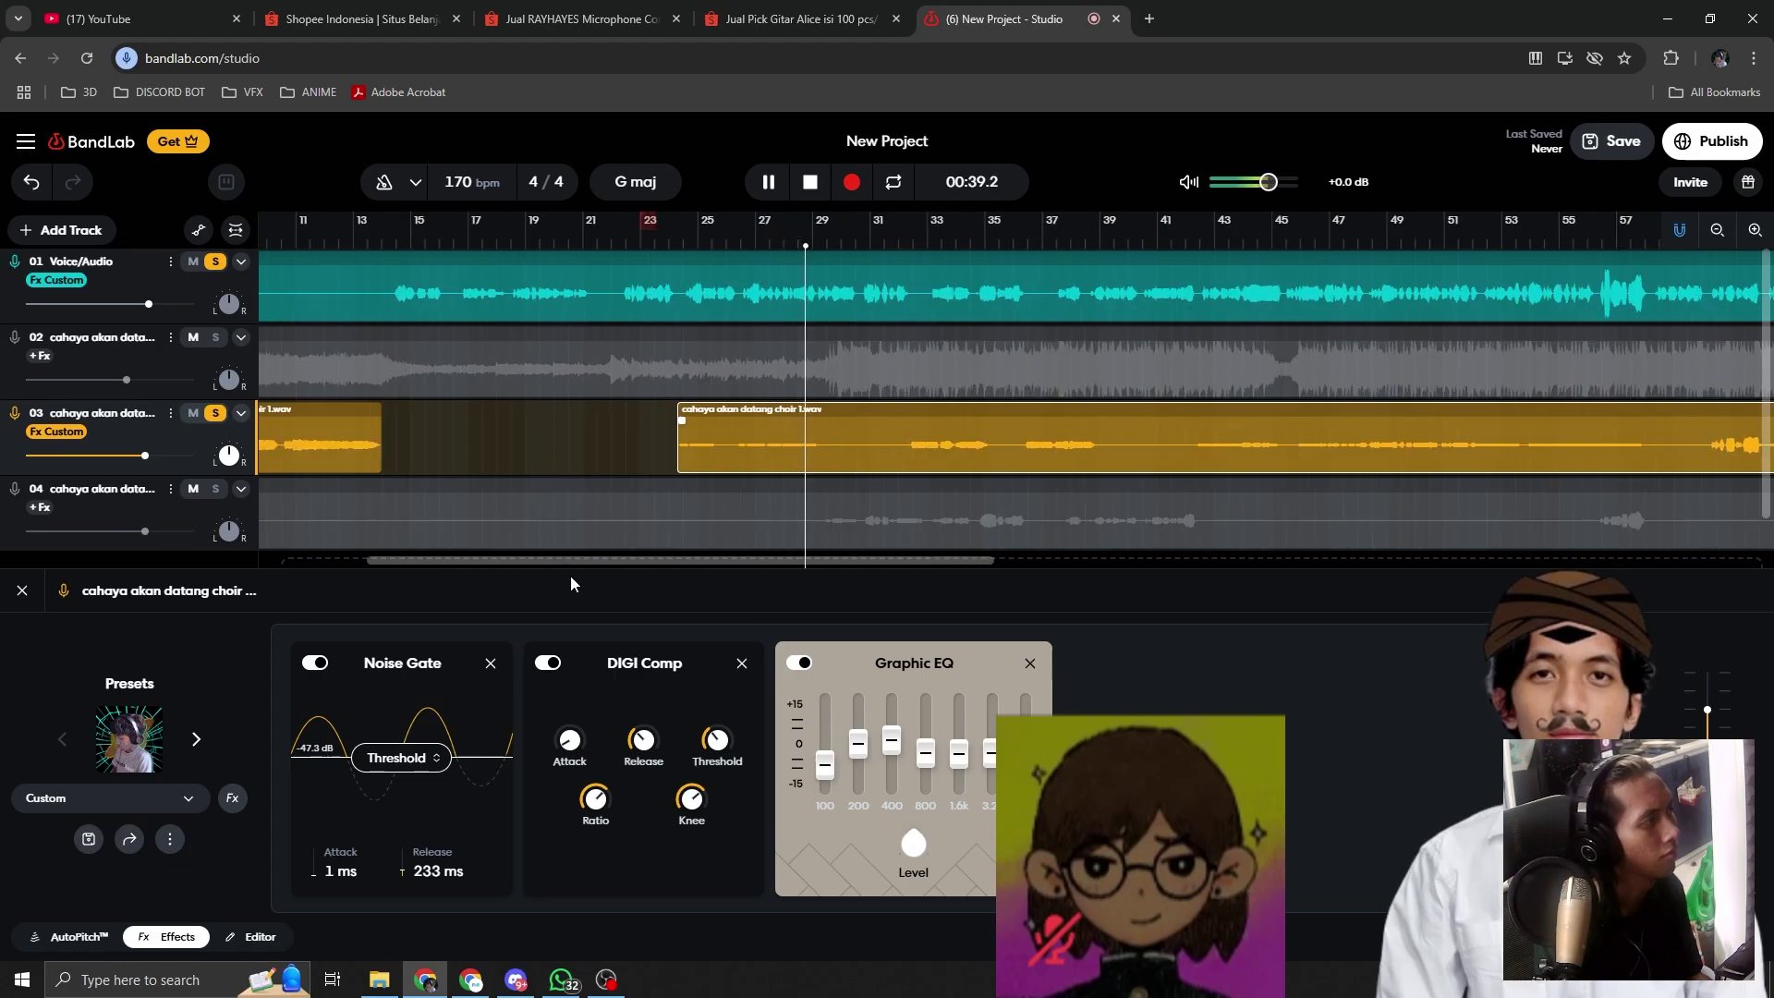
left_click_drag(556, 563, 476, 562)
key("space")
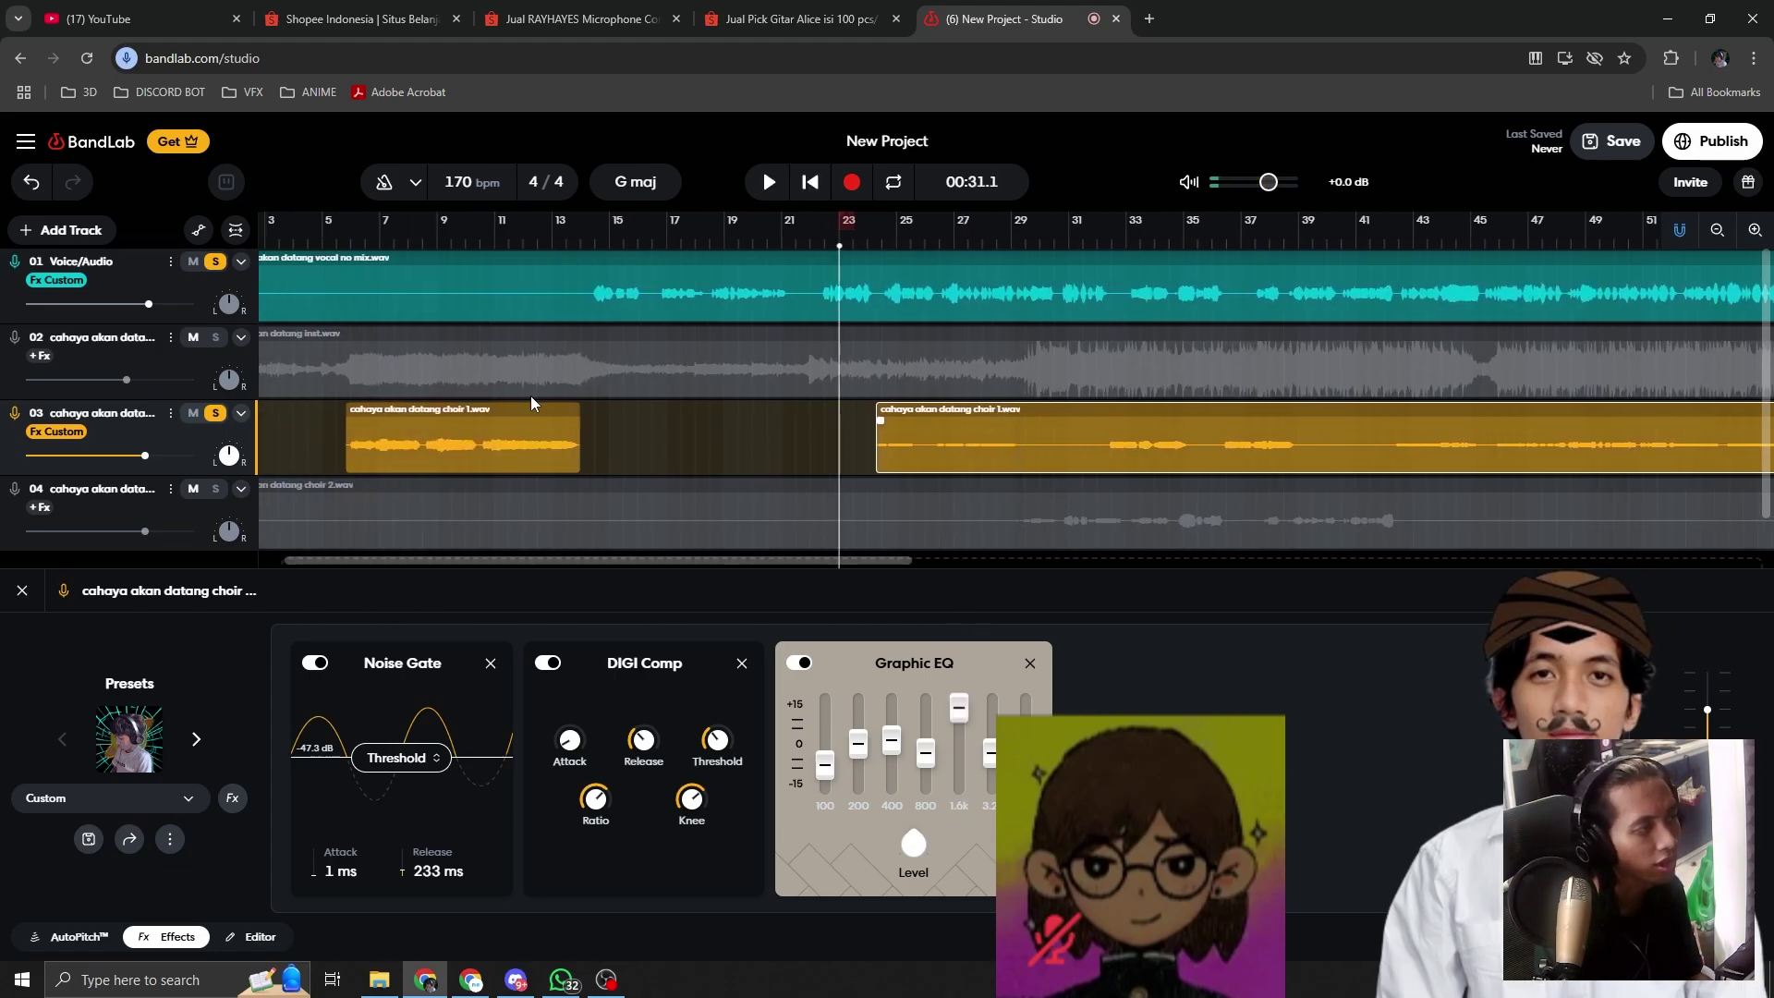
Step: Move the new voice track directly below choir 1 and place the later choir 1 region on it
left_click(507, 442)
left_click(1007, 453)
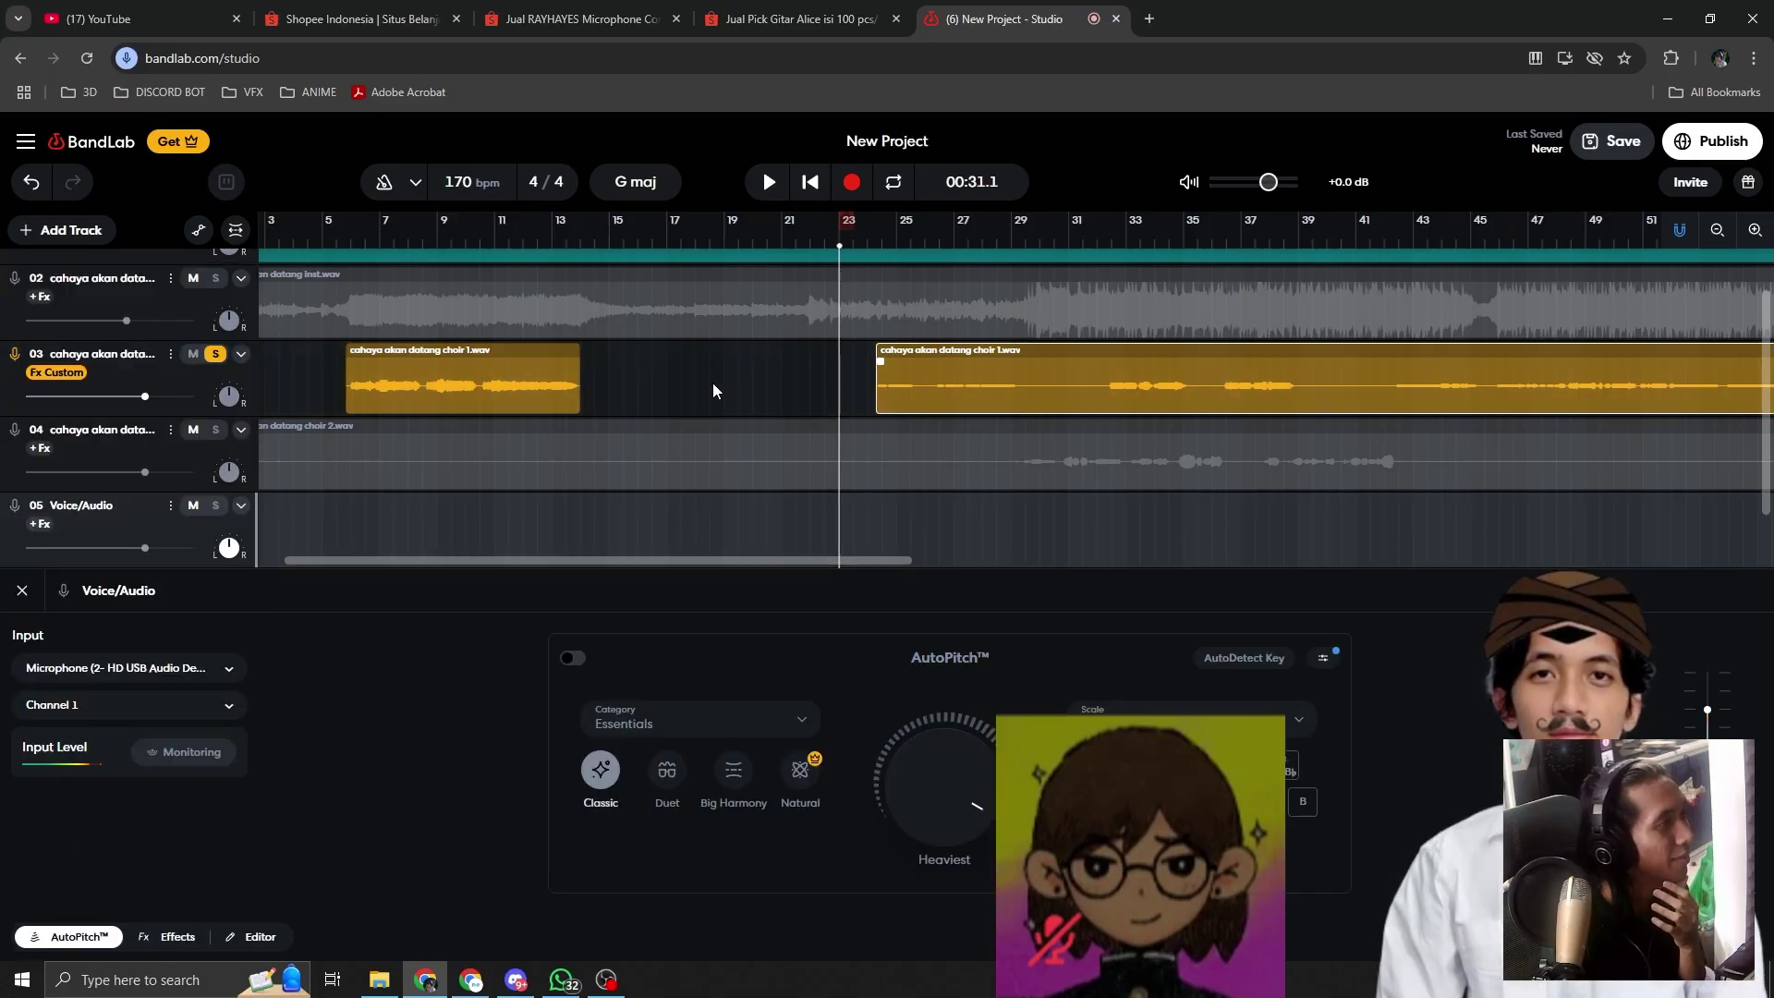
left_click_drag(37, 525, 204, 420)
left_click_drag(968, 388, 962, 465)
scroll(880, 472, "up", 3)
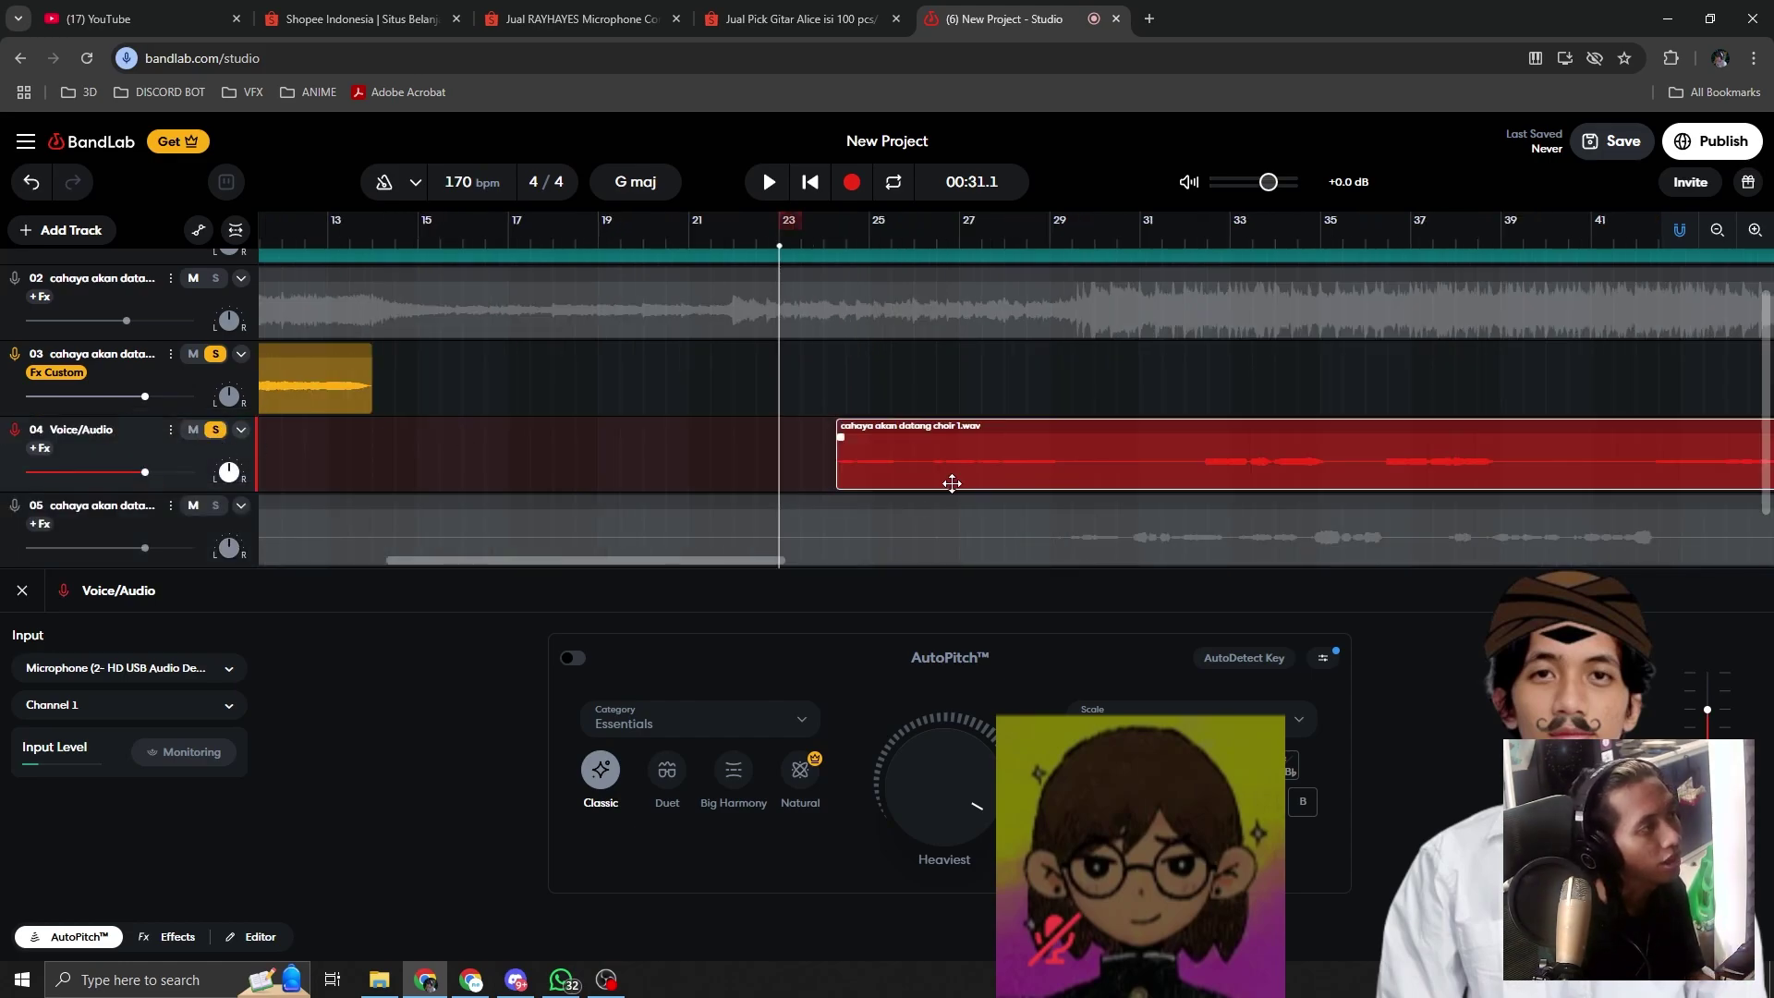
Step: Place the playhead at the start of the moved choir region and set its track's Noise Gate threshold to -60.3 dB
left_click(832, 244)
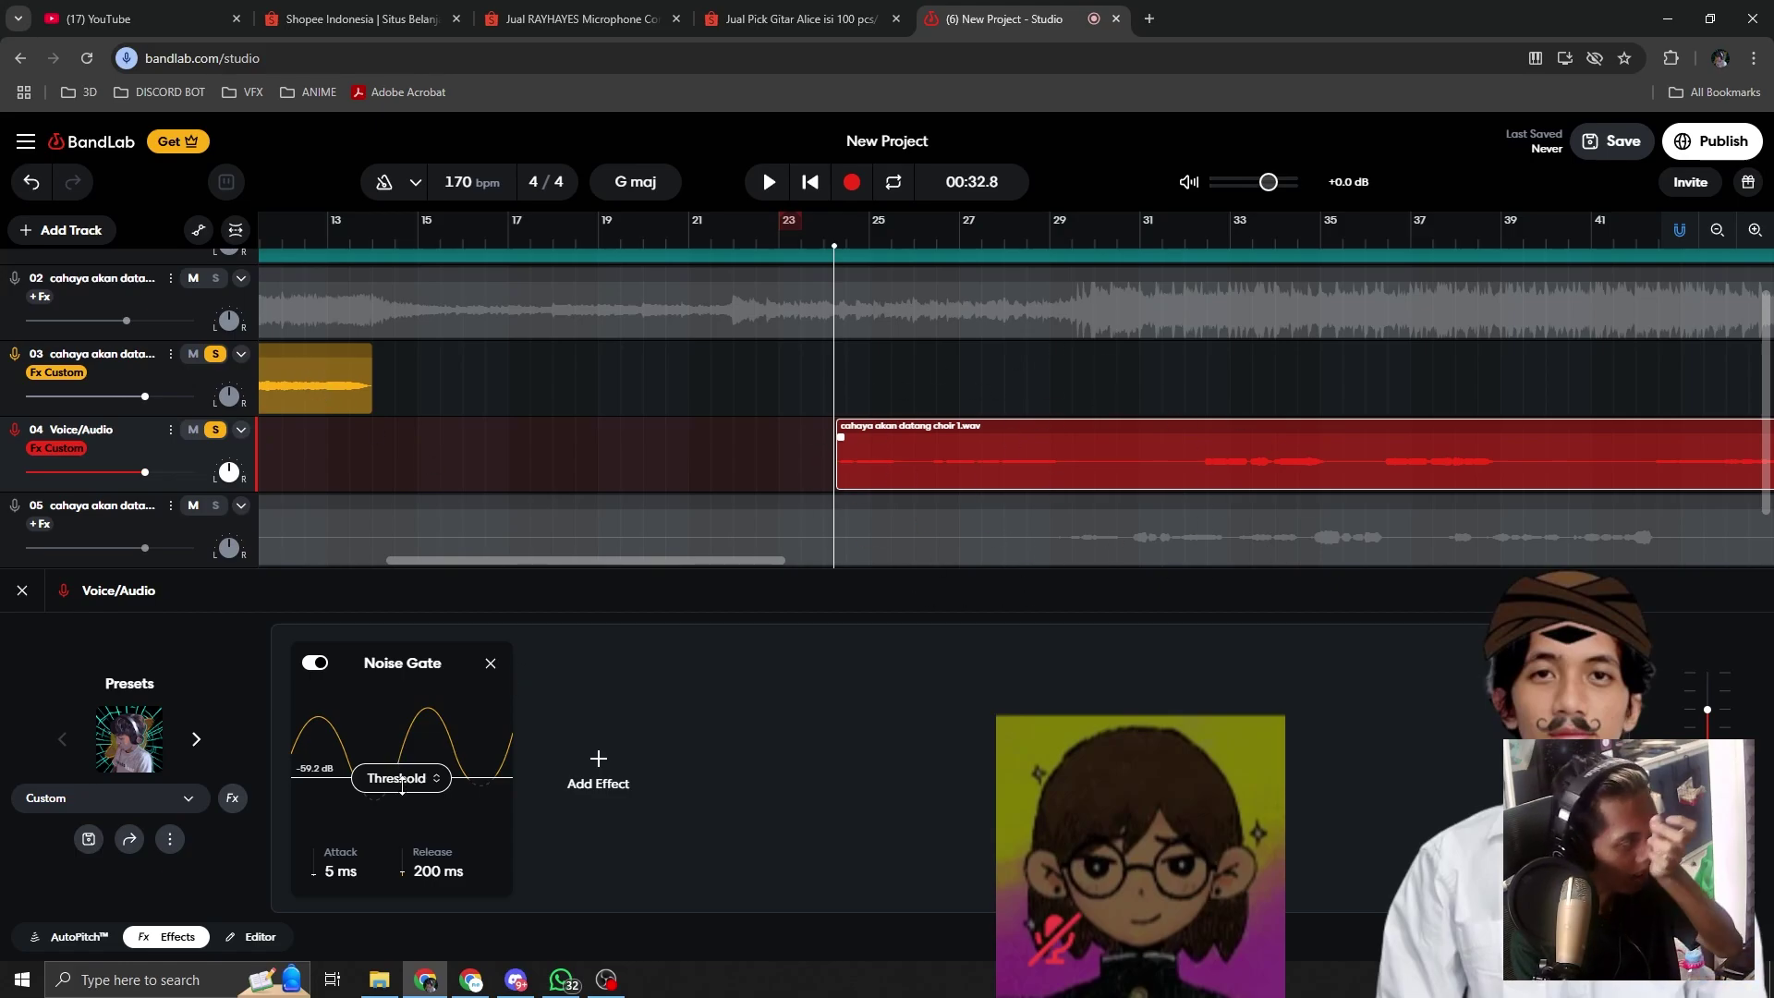
left_click_drag(406, 791, 403, 795)
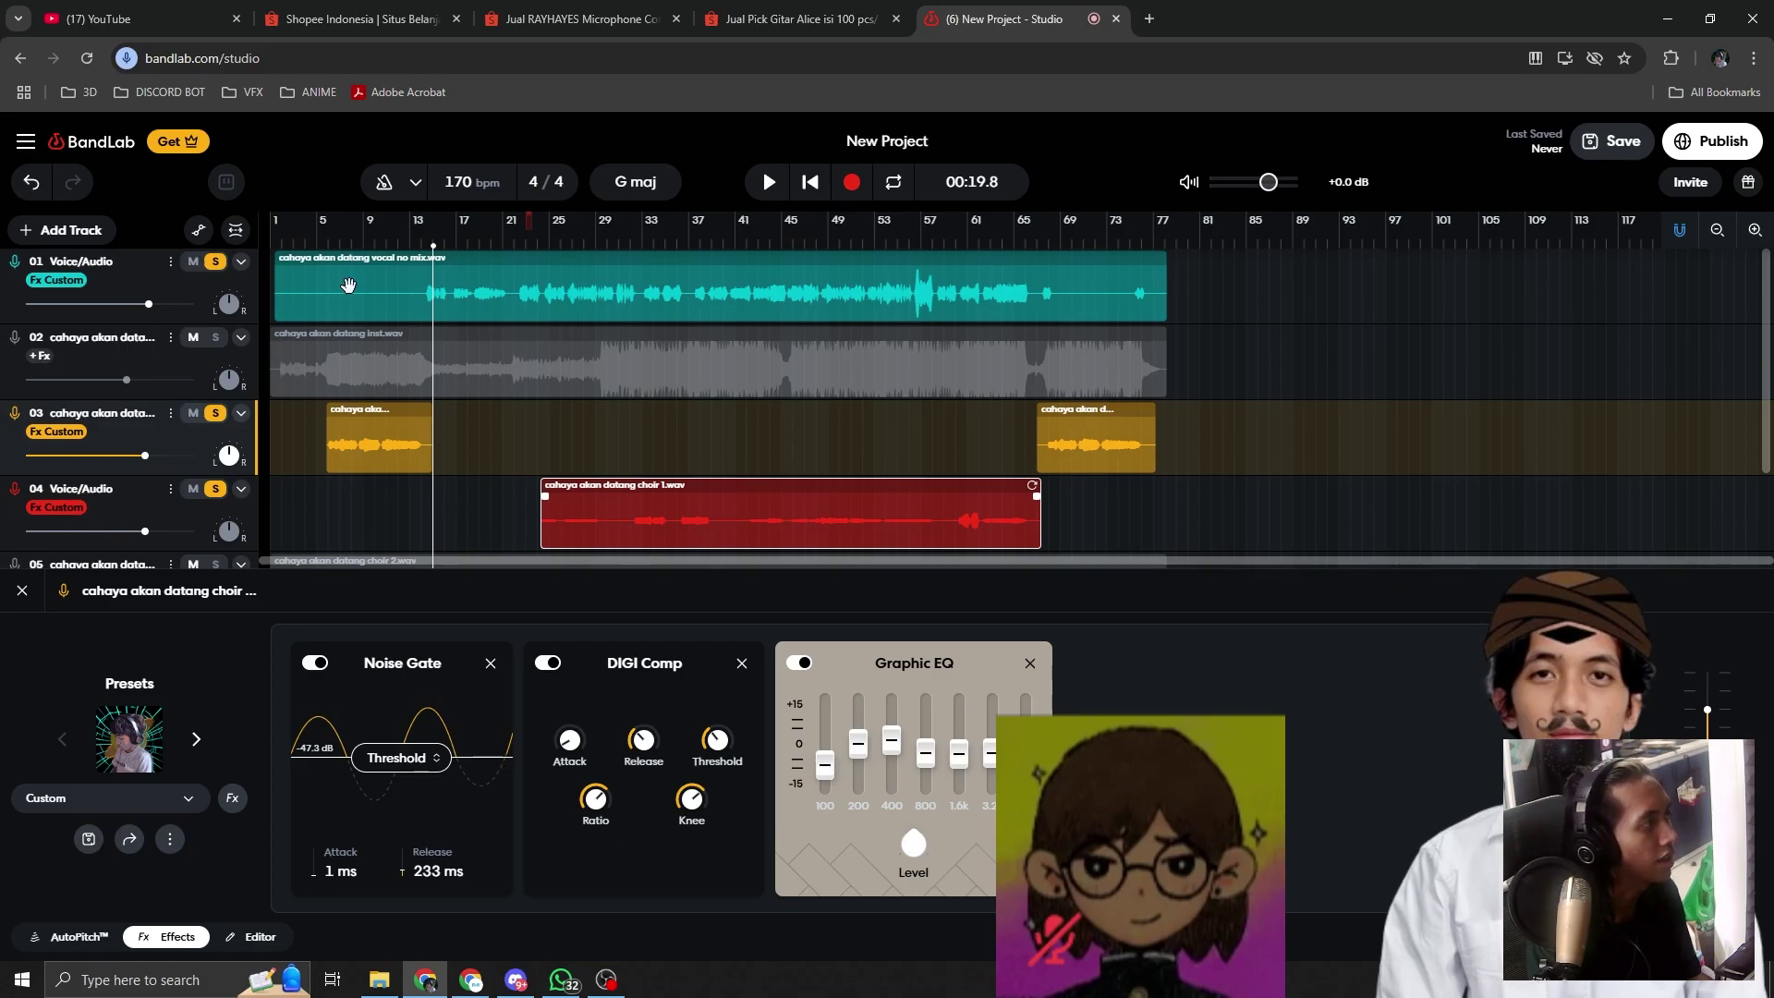
left_click(1080, 449)
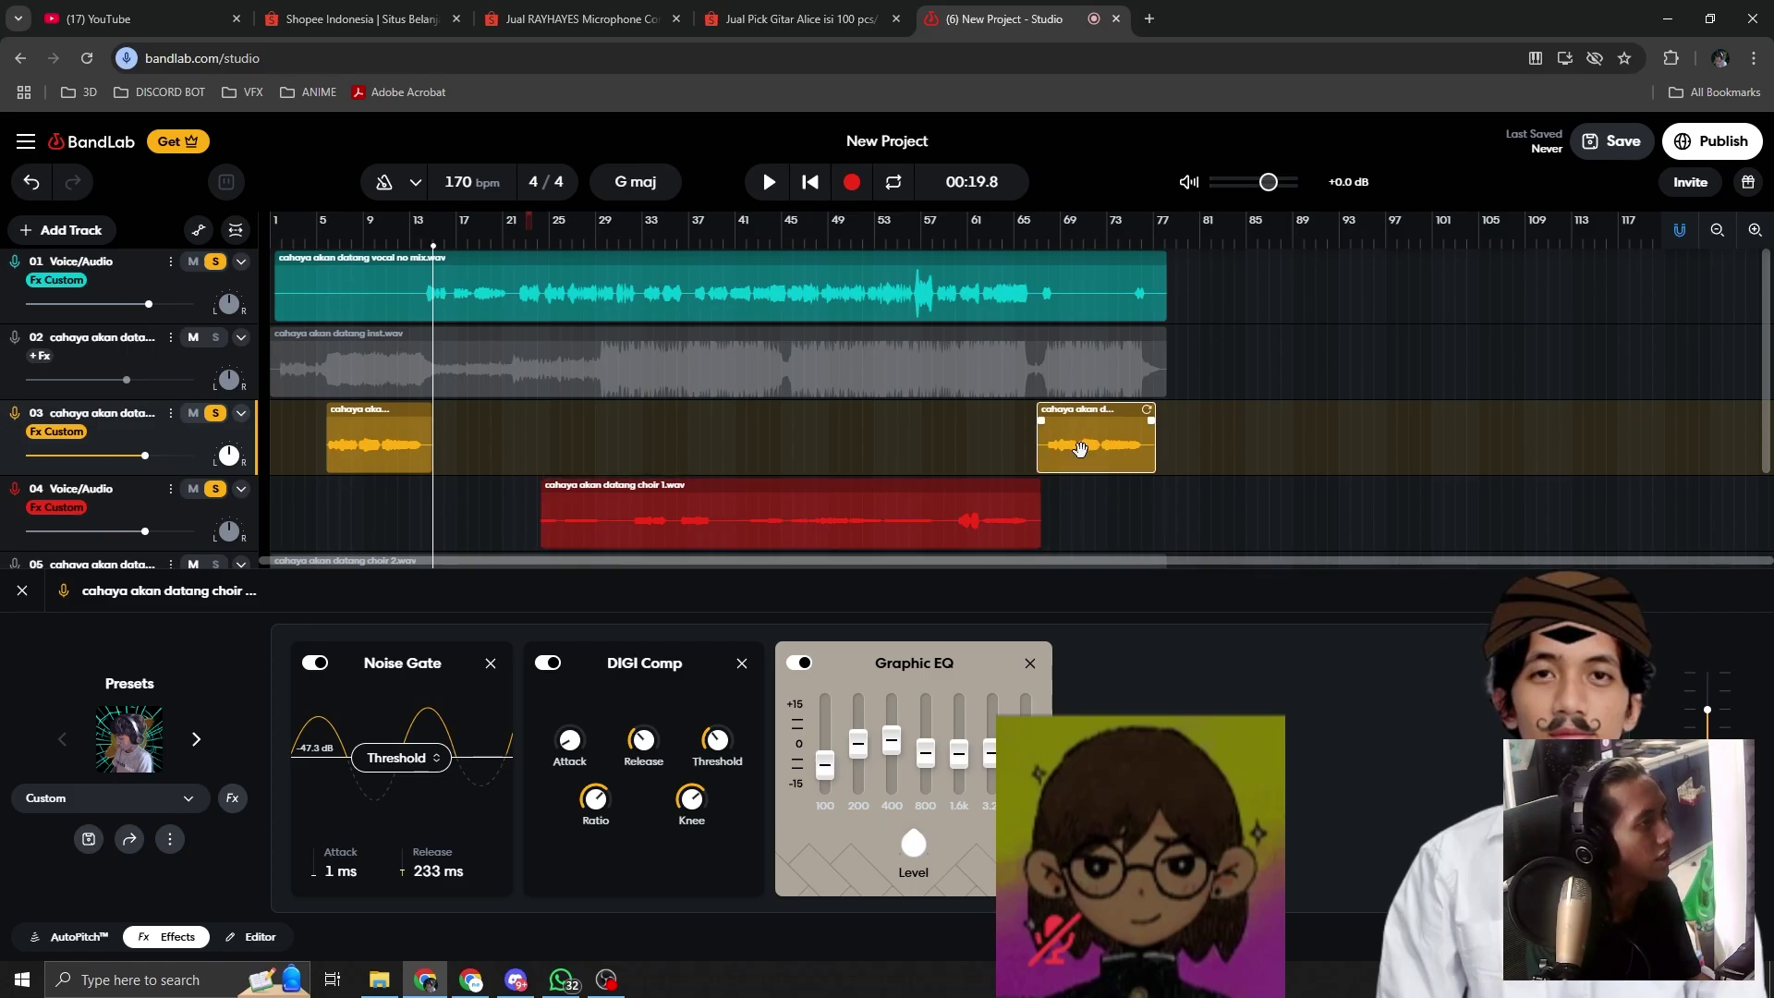
left_click(406, 442)
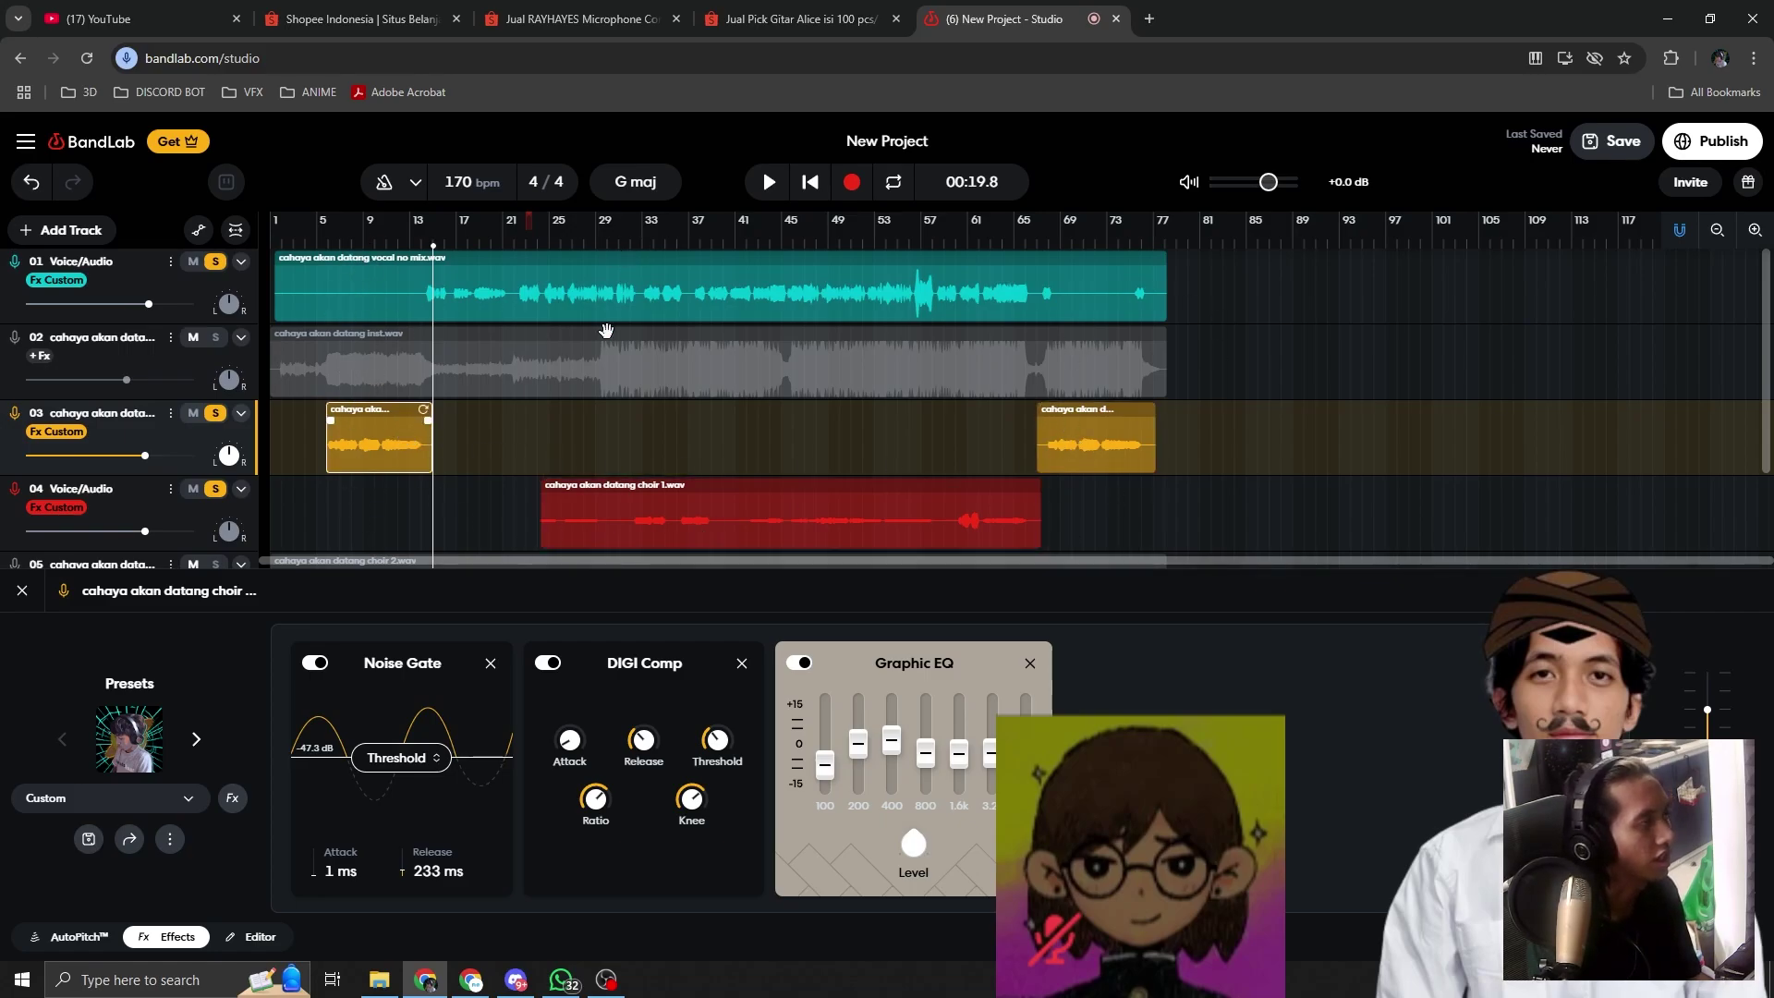
left_click(711, 525)
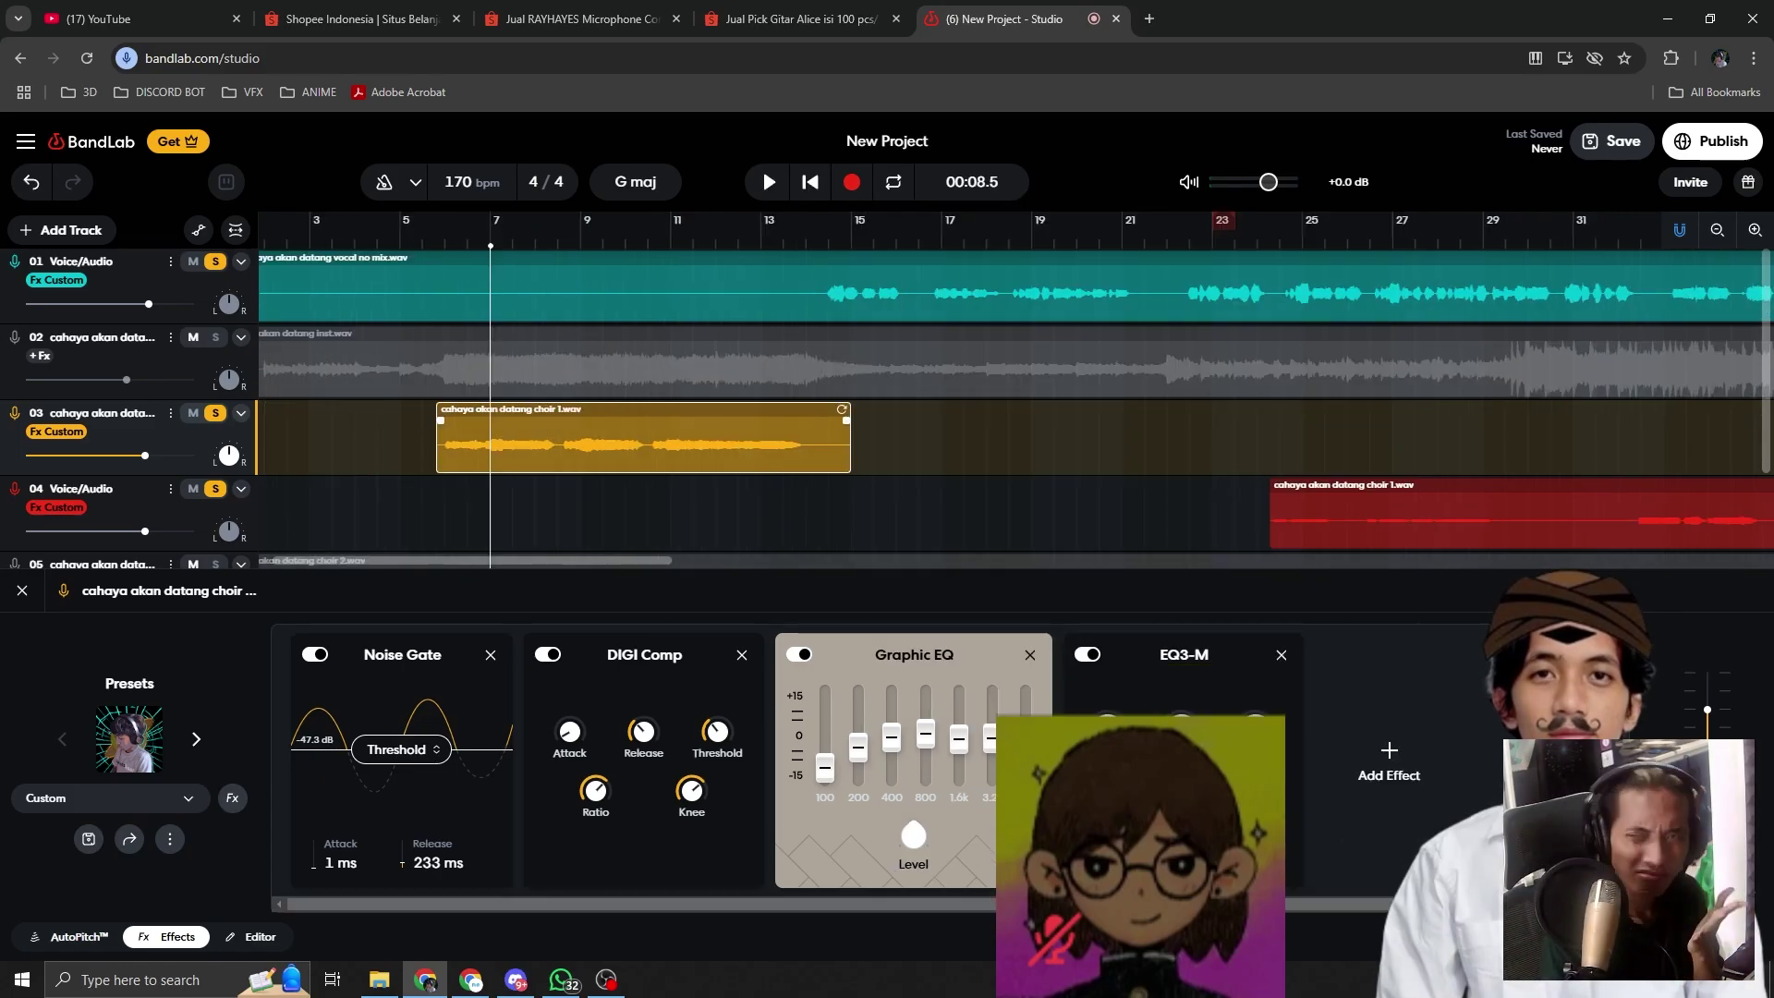
Step: Play back the choir 1 region briefly and add Vintage Limiter after EQ3-M in its effects chain
key("space")
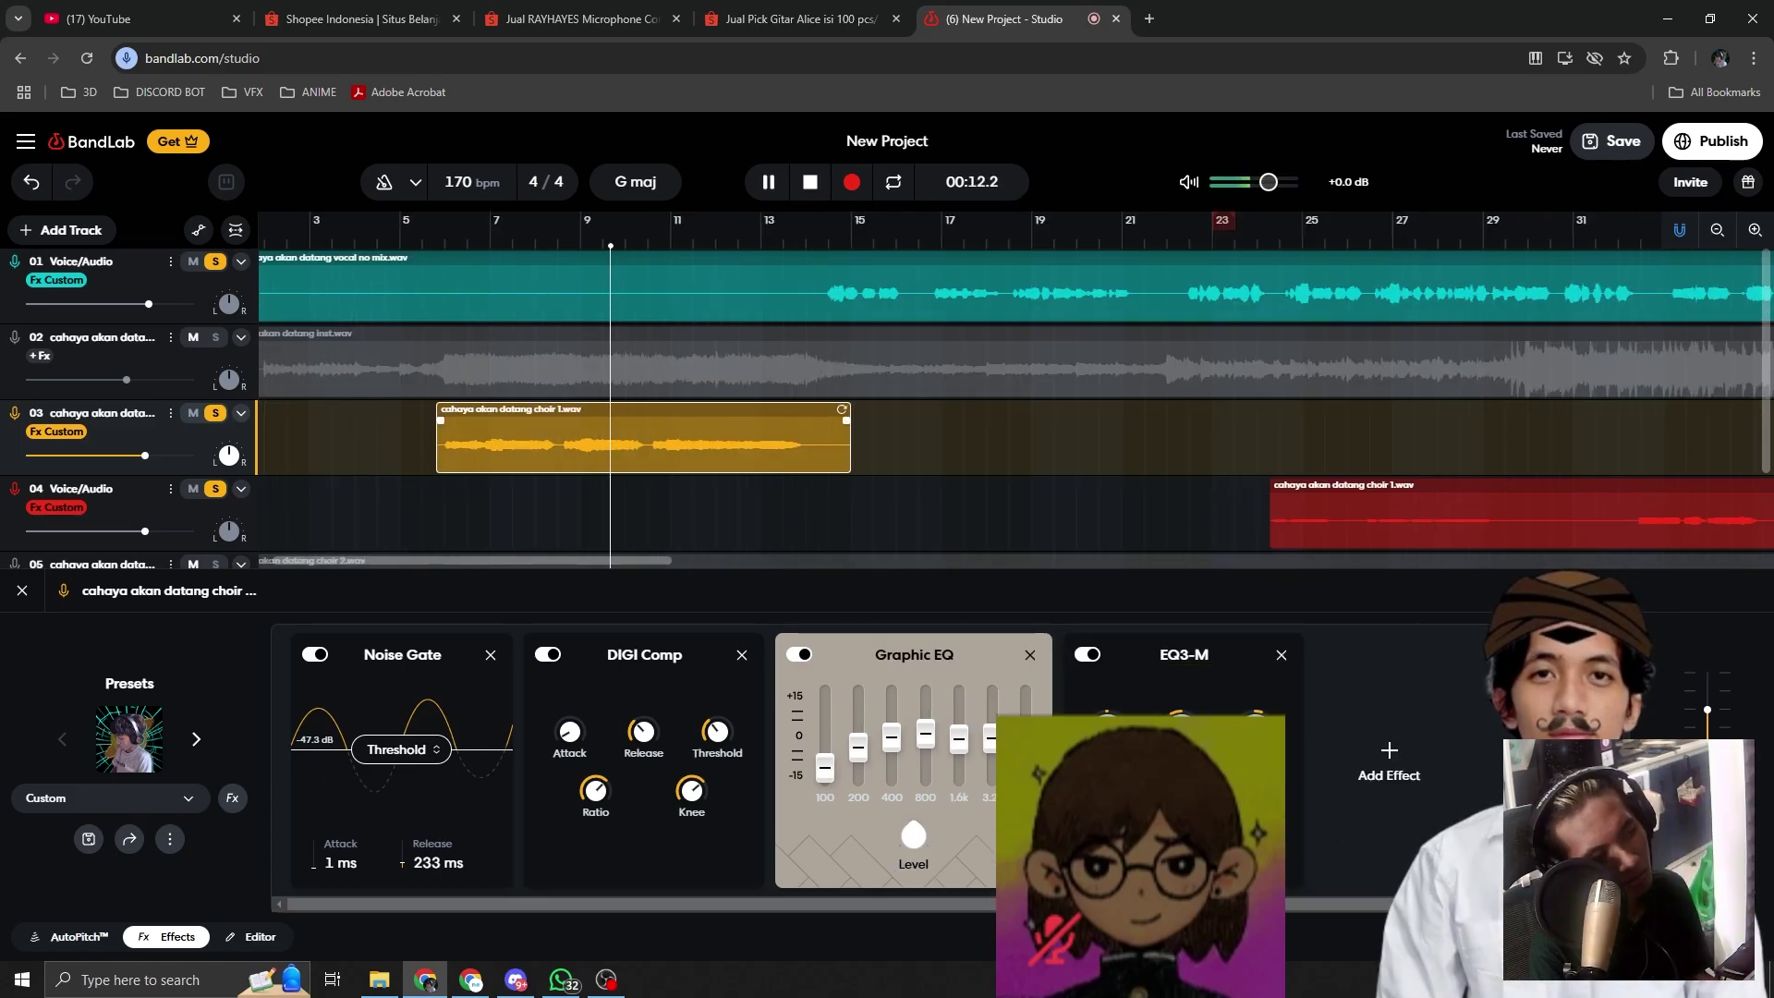
key("space")
left_click(1388, 762)
left_click(1437, 517)
scroll(1425, 821, "right", 3)
Step: Search the effects for "stereo" and "chorus", and browse the Distortion category for another choir effect
left_click(1423, 817)
left_click(1395, 220)
type("limi")
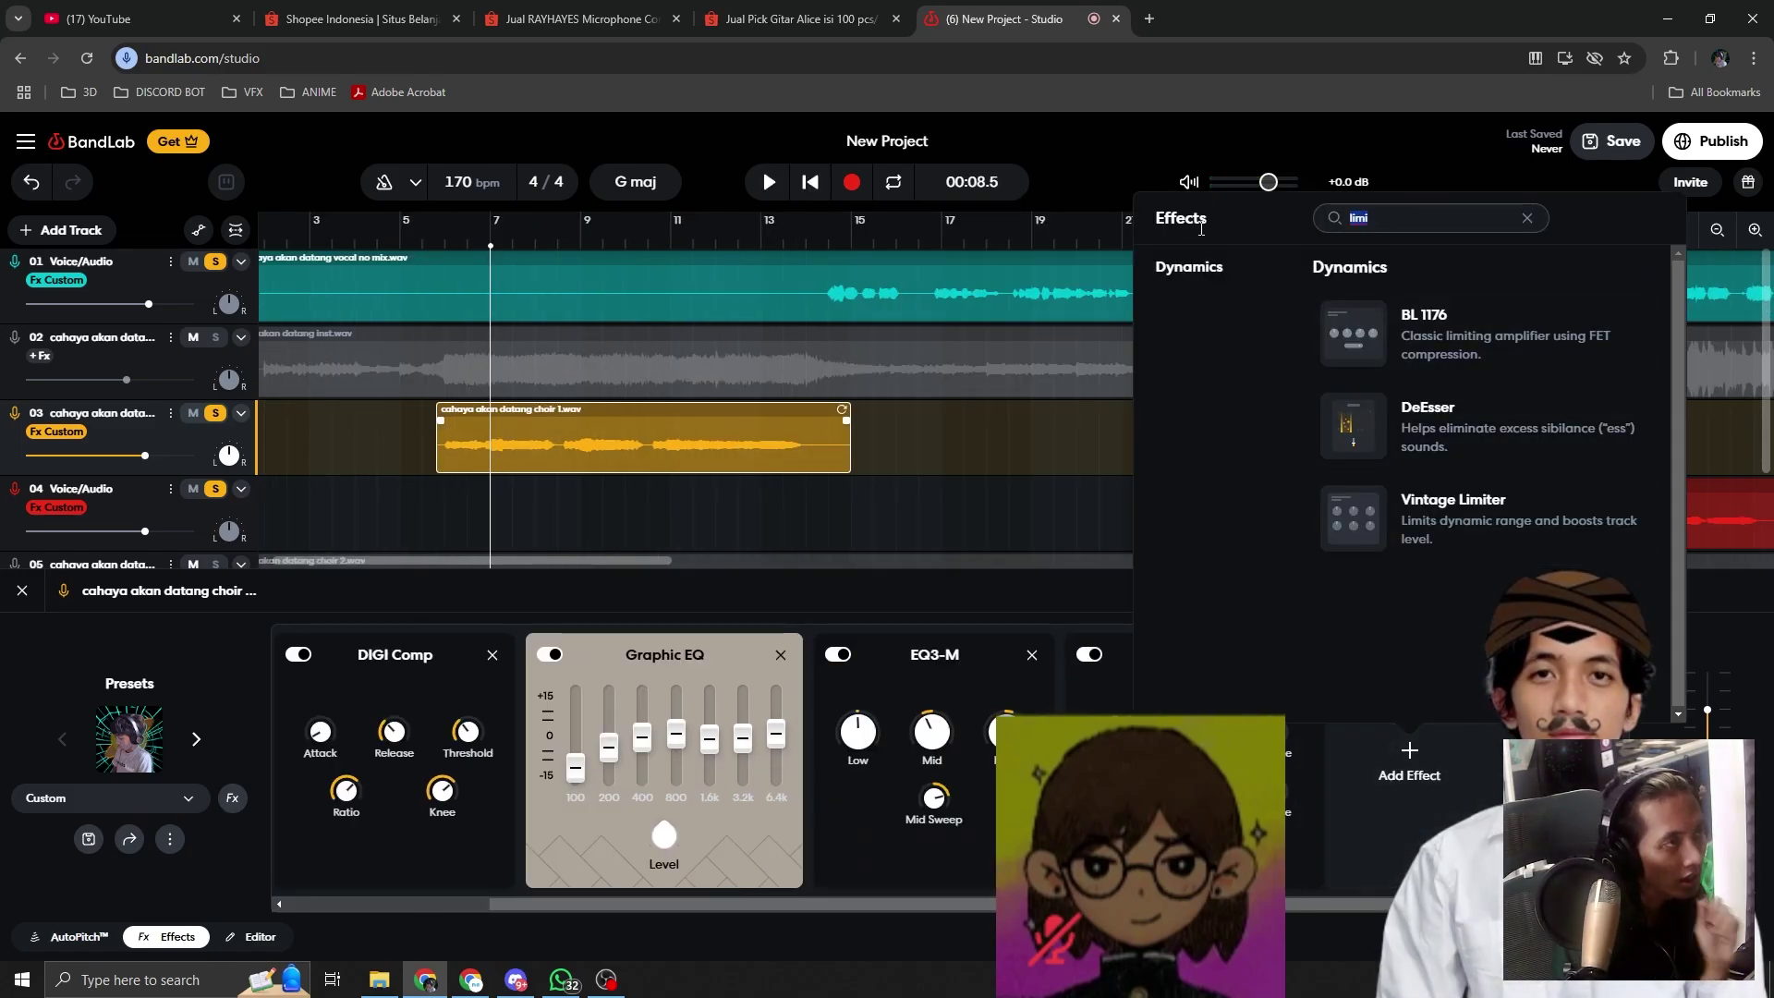
key("BackSpace")
type("stereo")
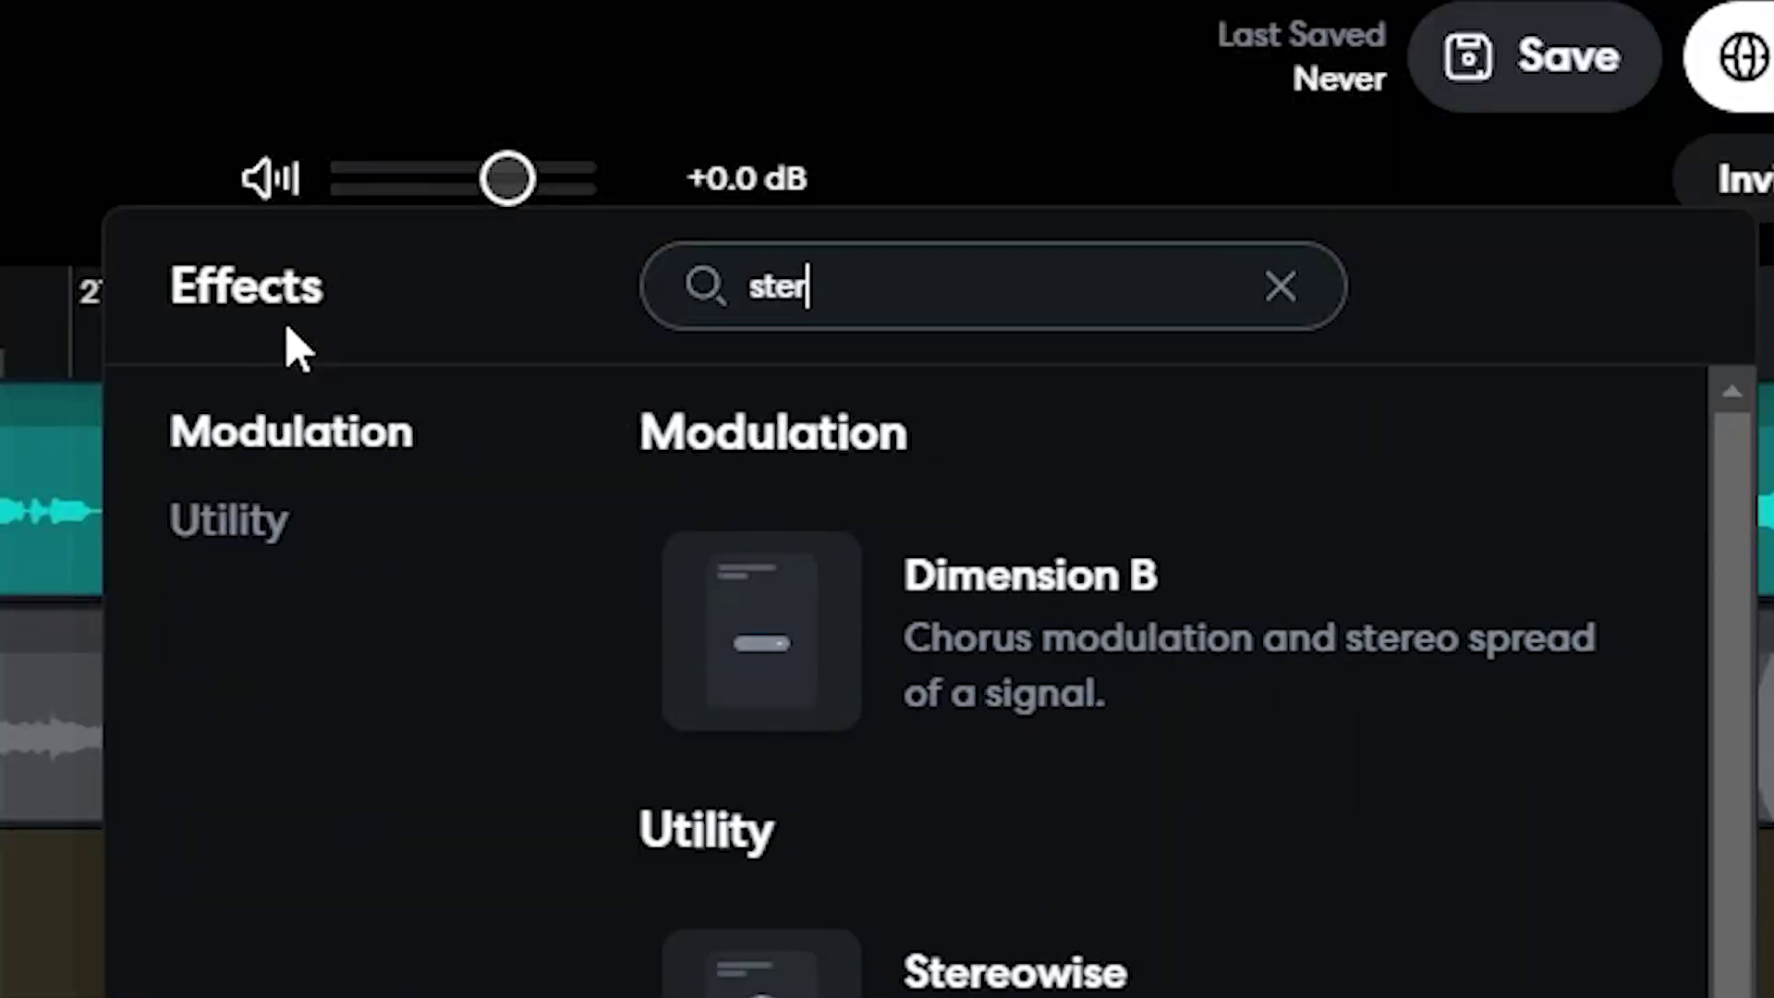
key("ctrl+a")
type("chorus")
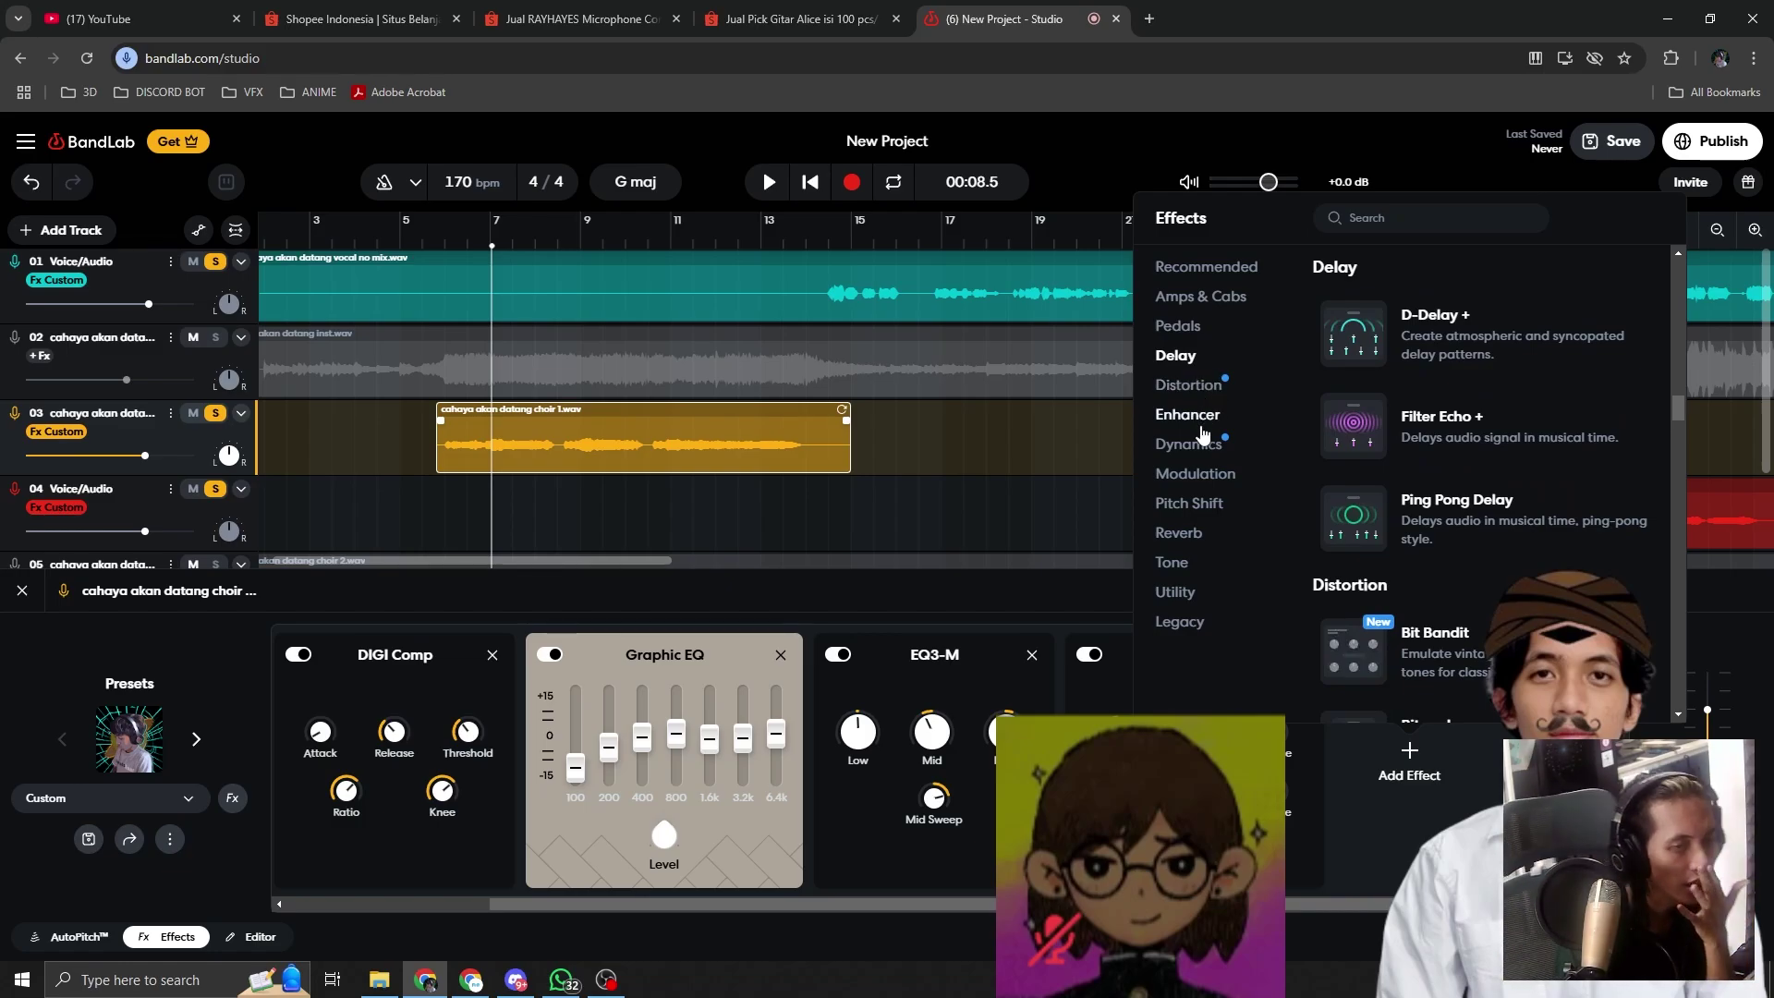
left_click(1236, 391)
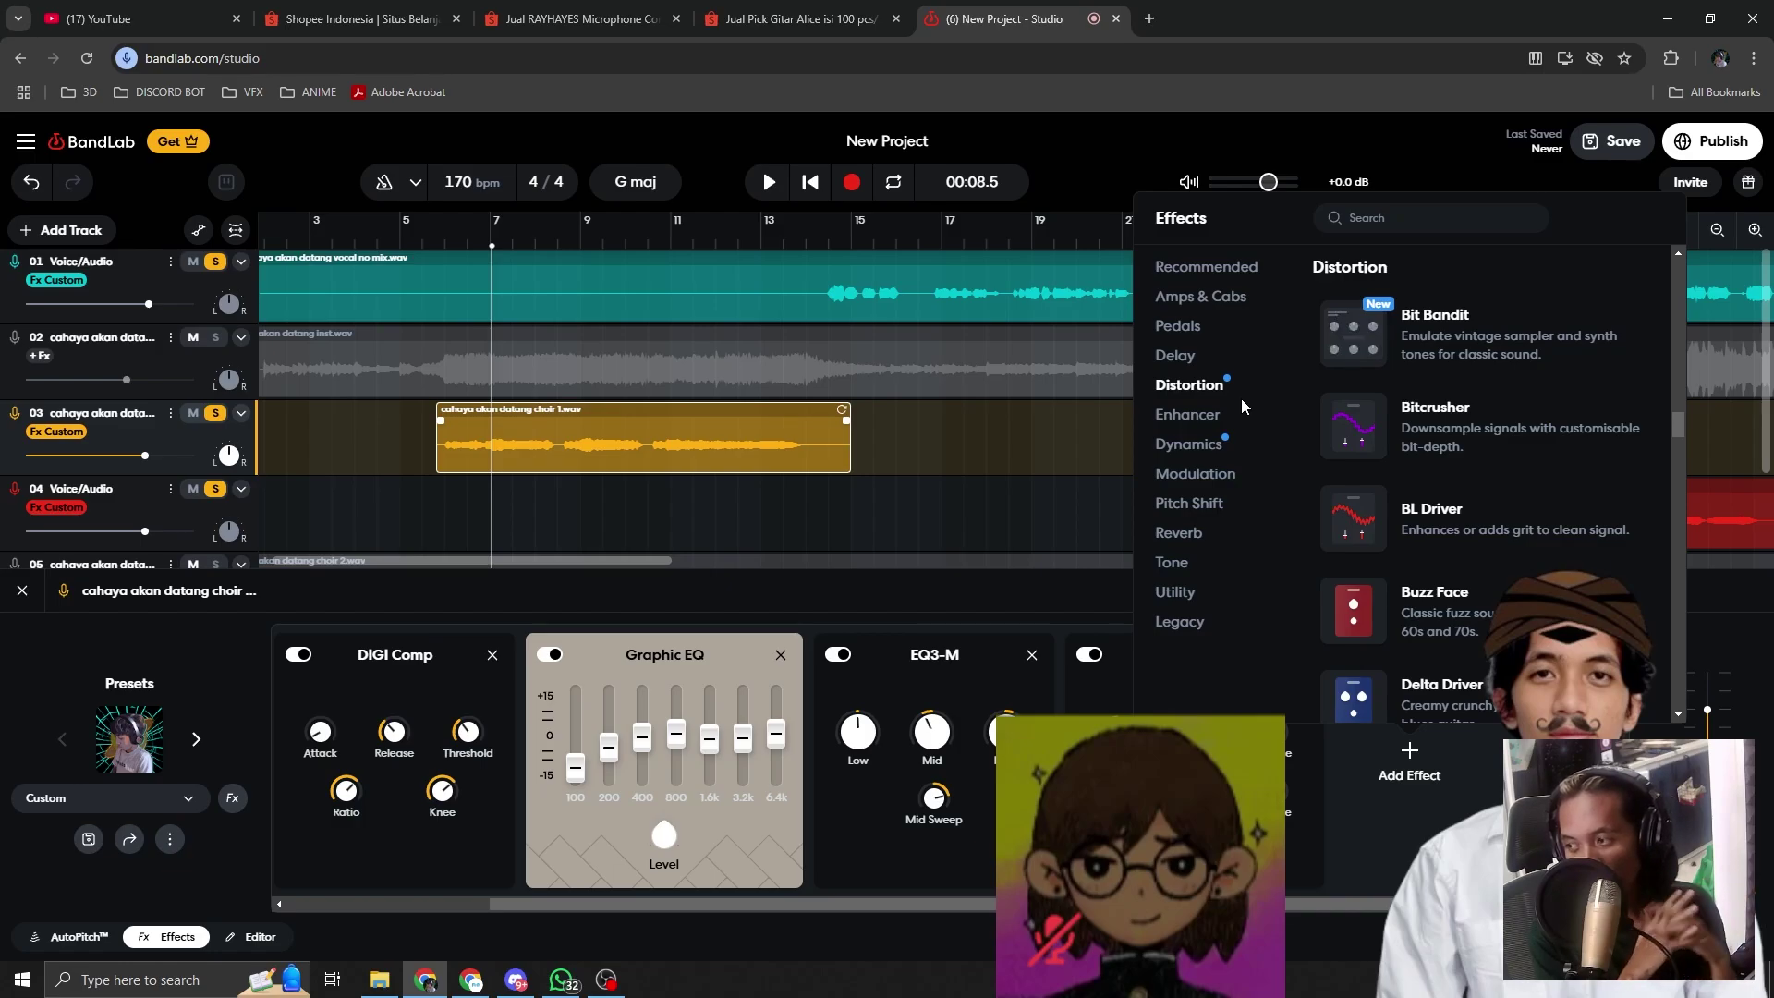
left_click(919, 513)
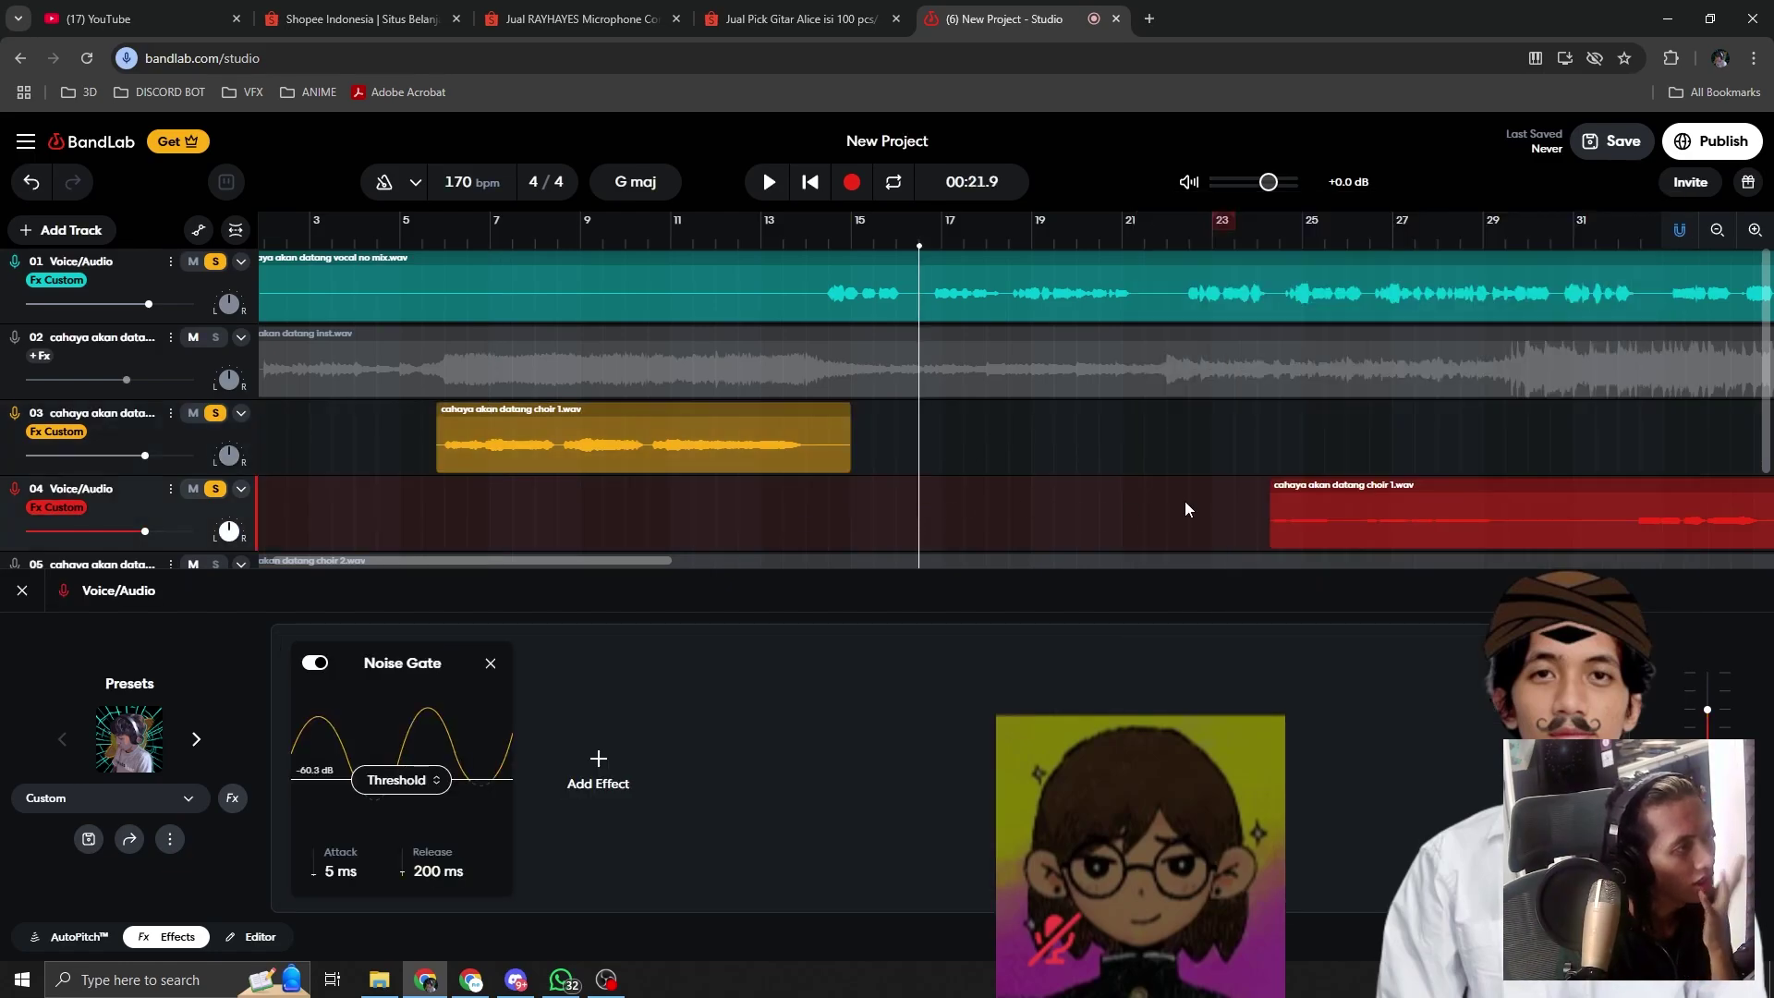
Step: Search the effects for "pitch" and insert Multi Shifter between EQ3-M and Vintage Limiter in the choir 1 chain
scroll(769, 438, "down", 1)
left_click(607, 354)
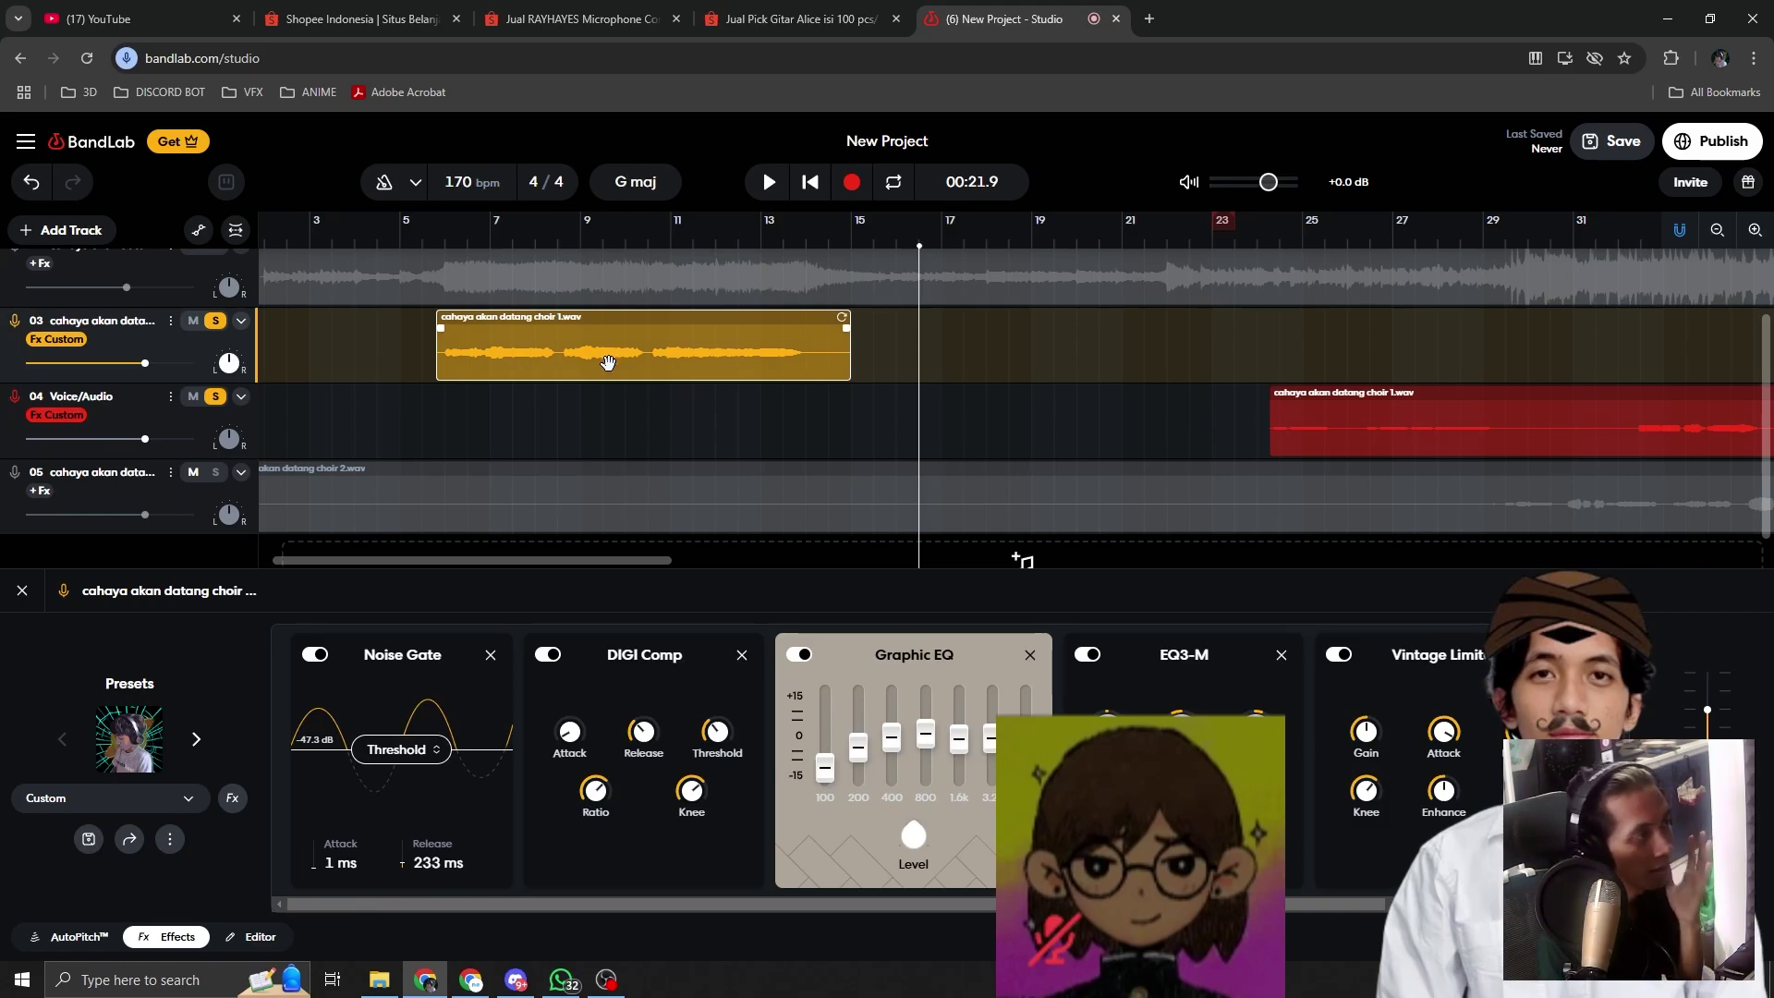
left_click_drag(1072, 904, 1182, 904)
left_click(1540, 771)
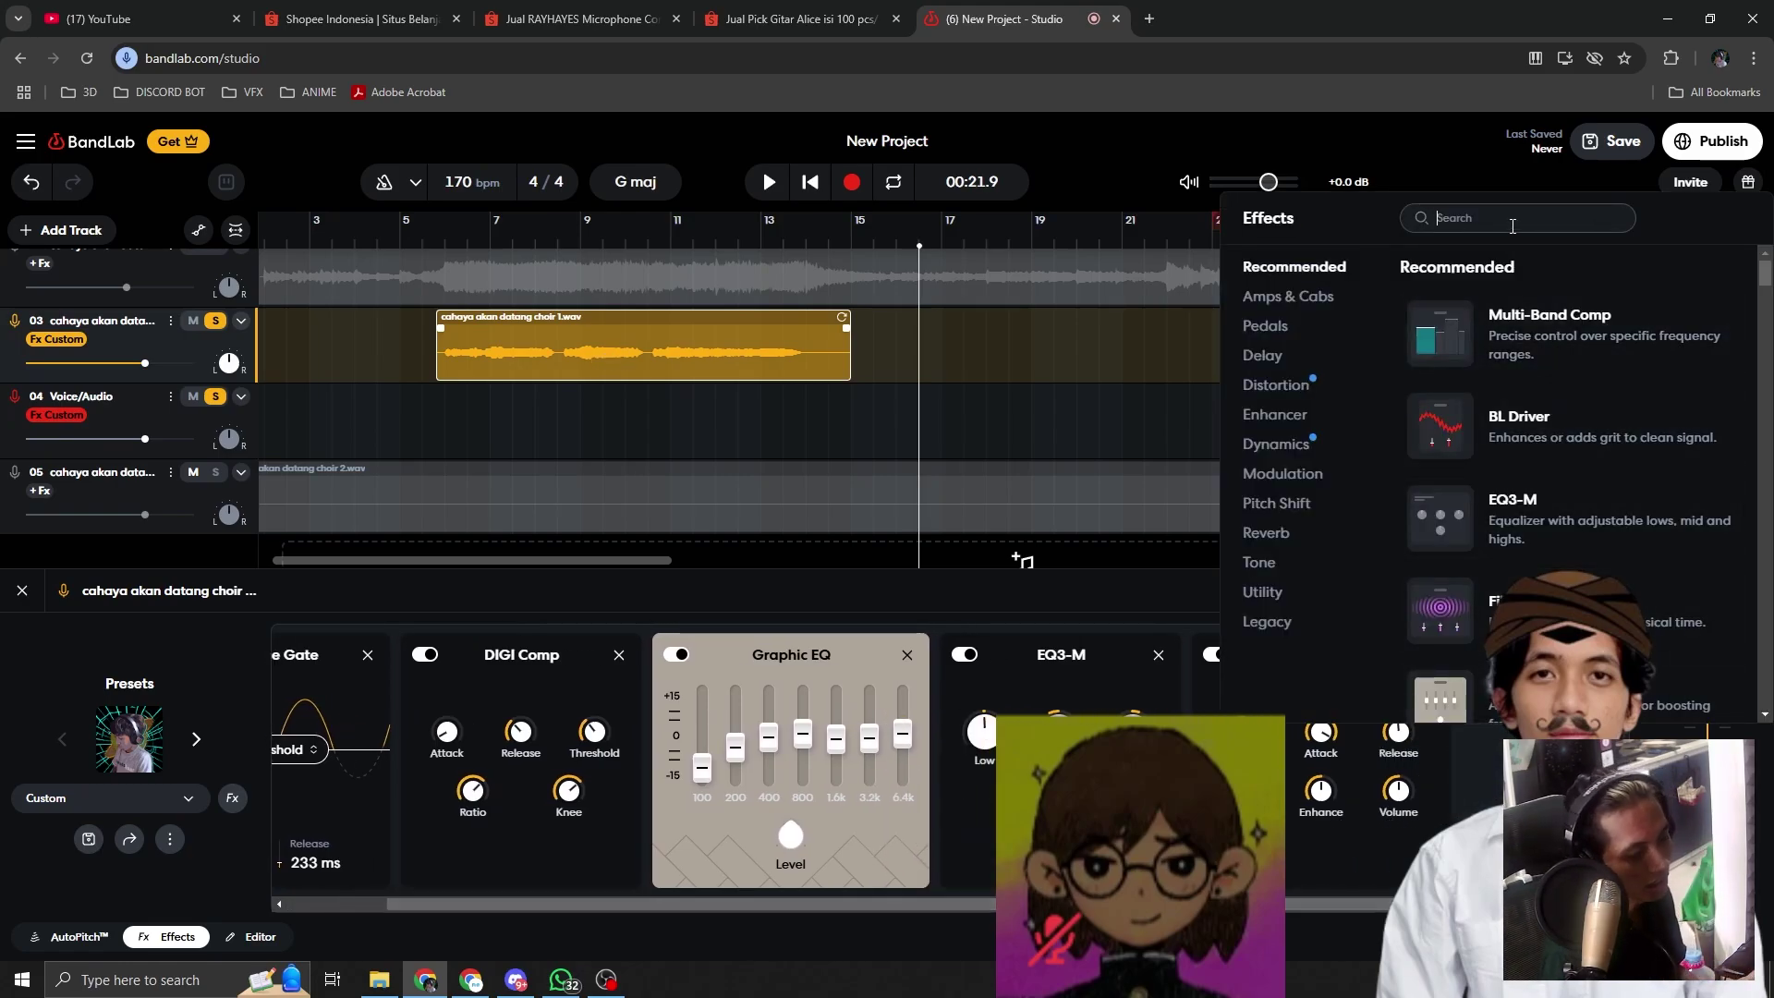
left_click(1512, 227)
type("pitch")
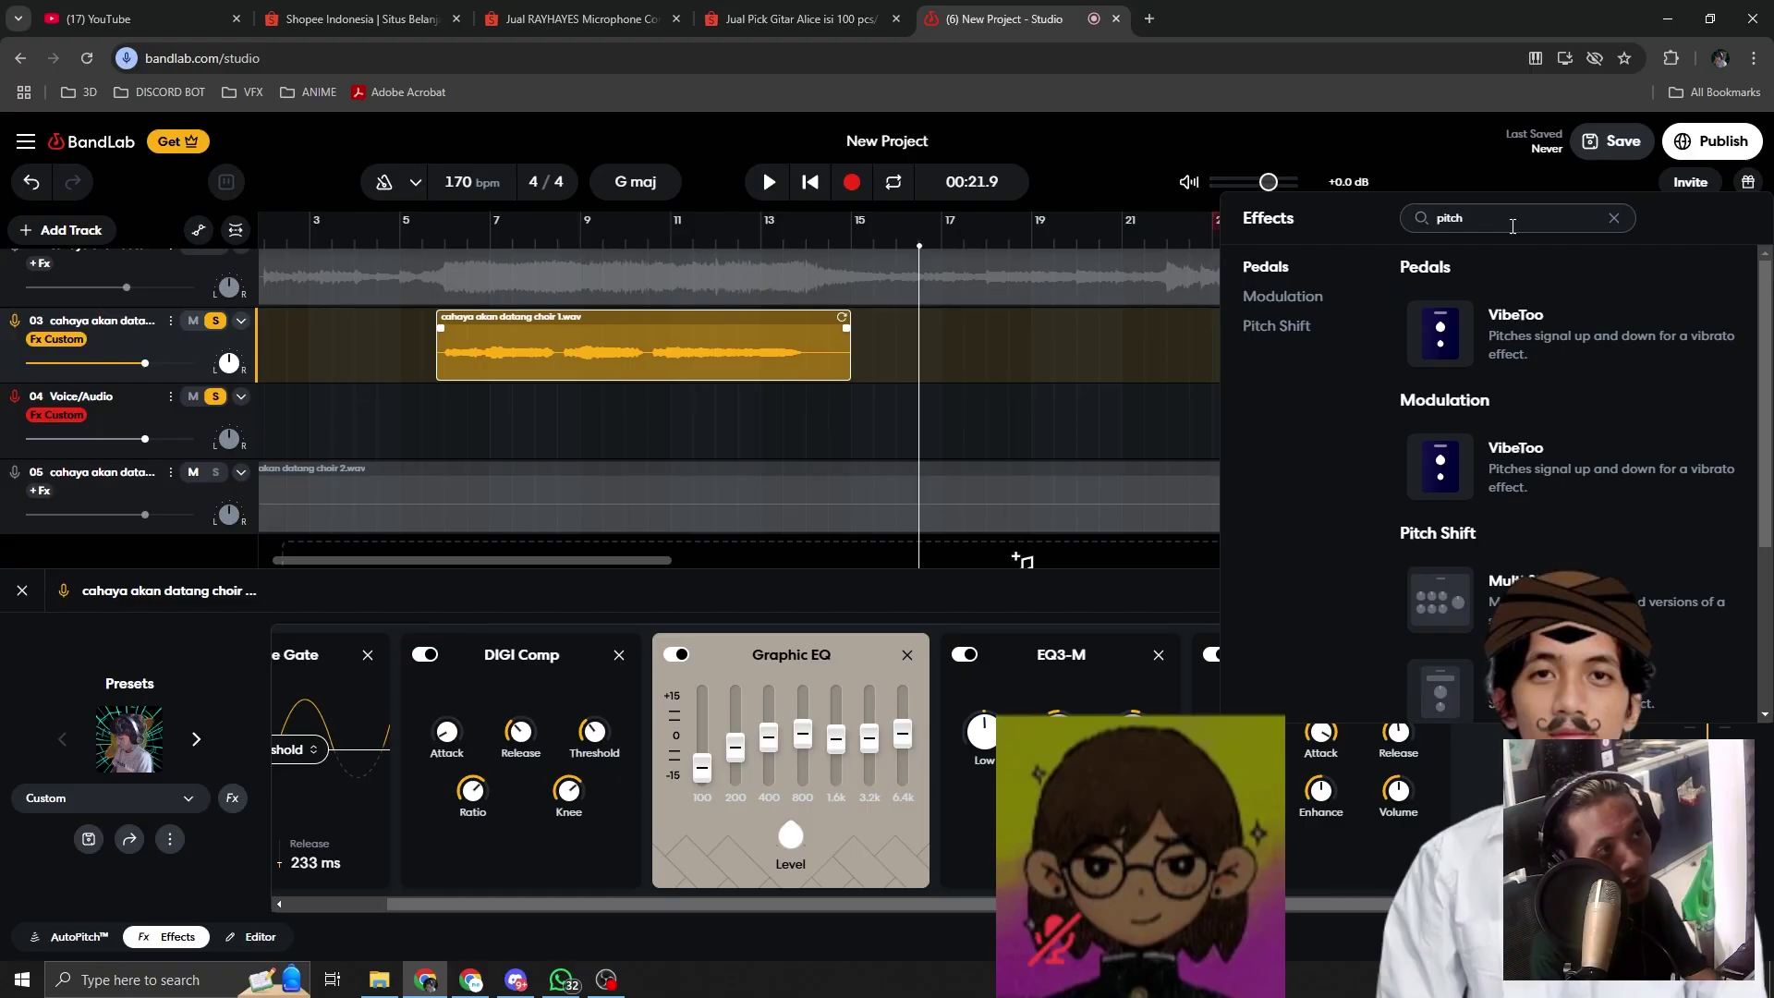
left_click_drag(1459, 599, 1312, 739)
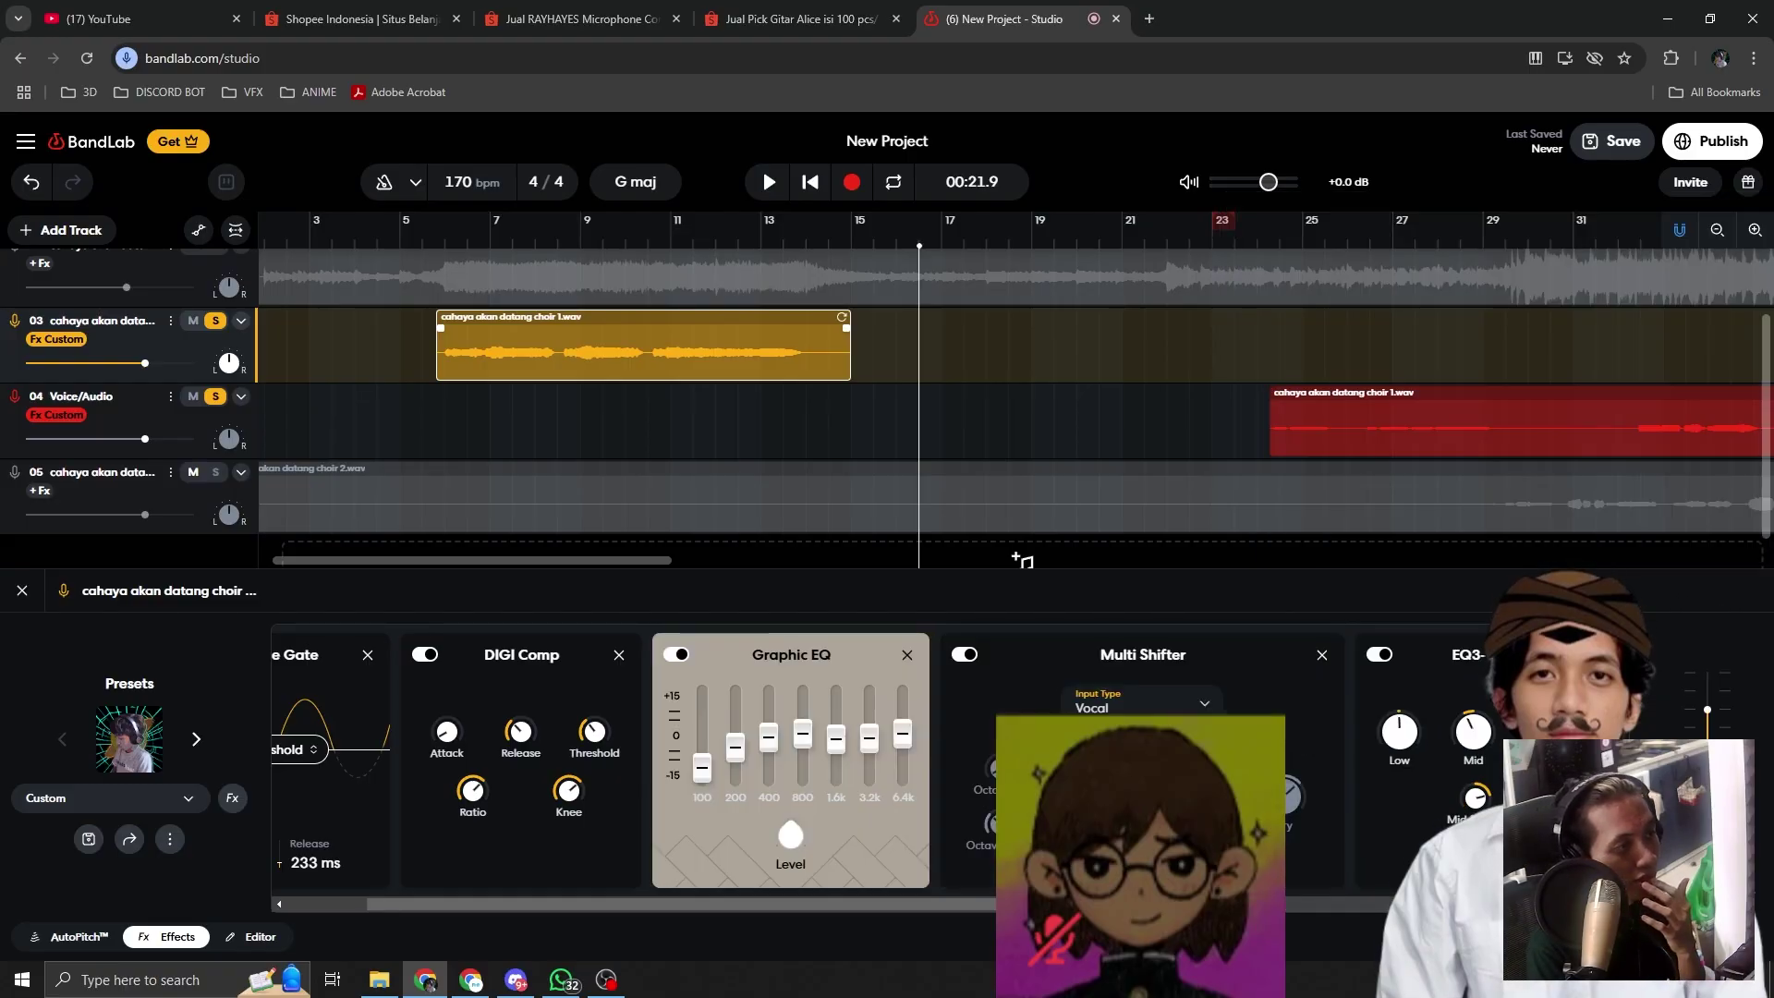
left_click_drag(1136, 903, 1251, 903)
left_click_drag(1118, 704, 1444, 723)
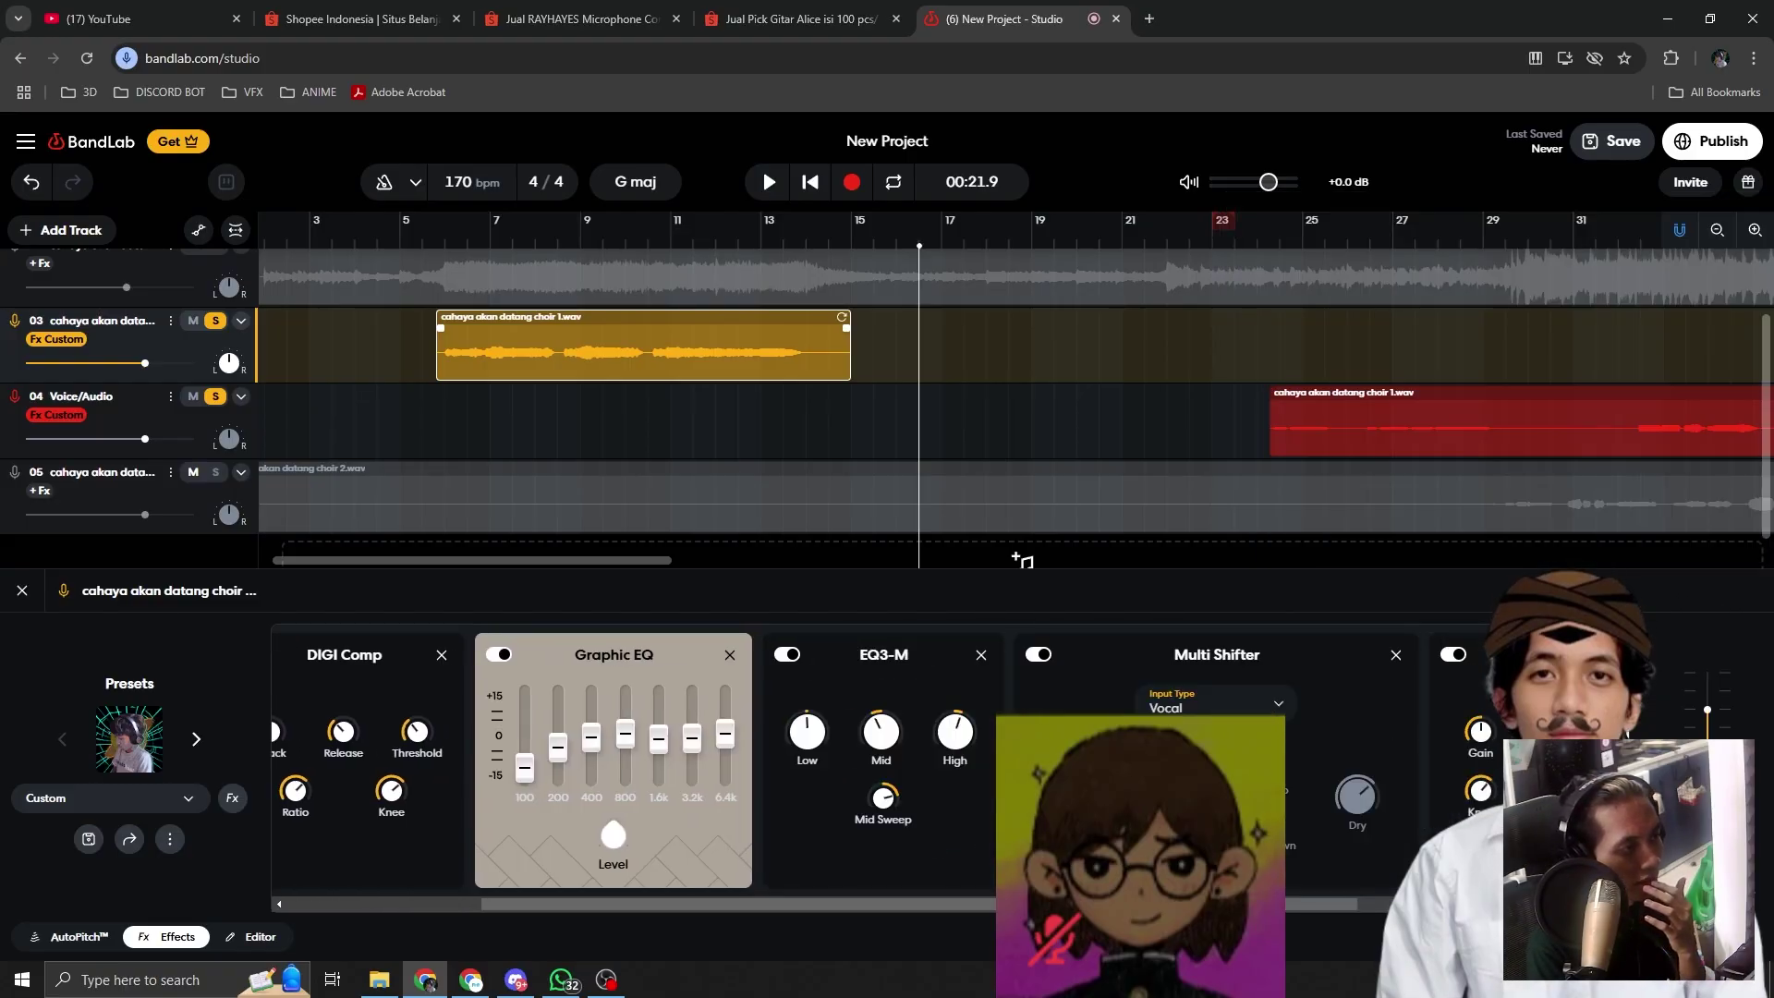
Step: Copy the first choir 1 region onto a new voice track directly beneath it, at the same position, and solo that track
key("space")
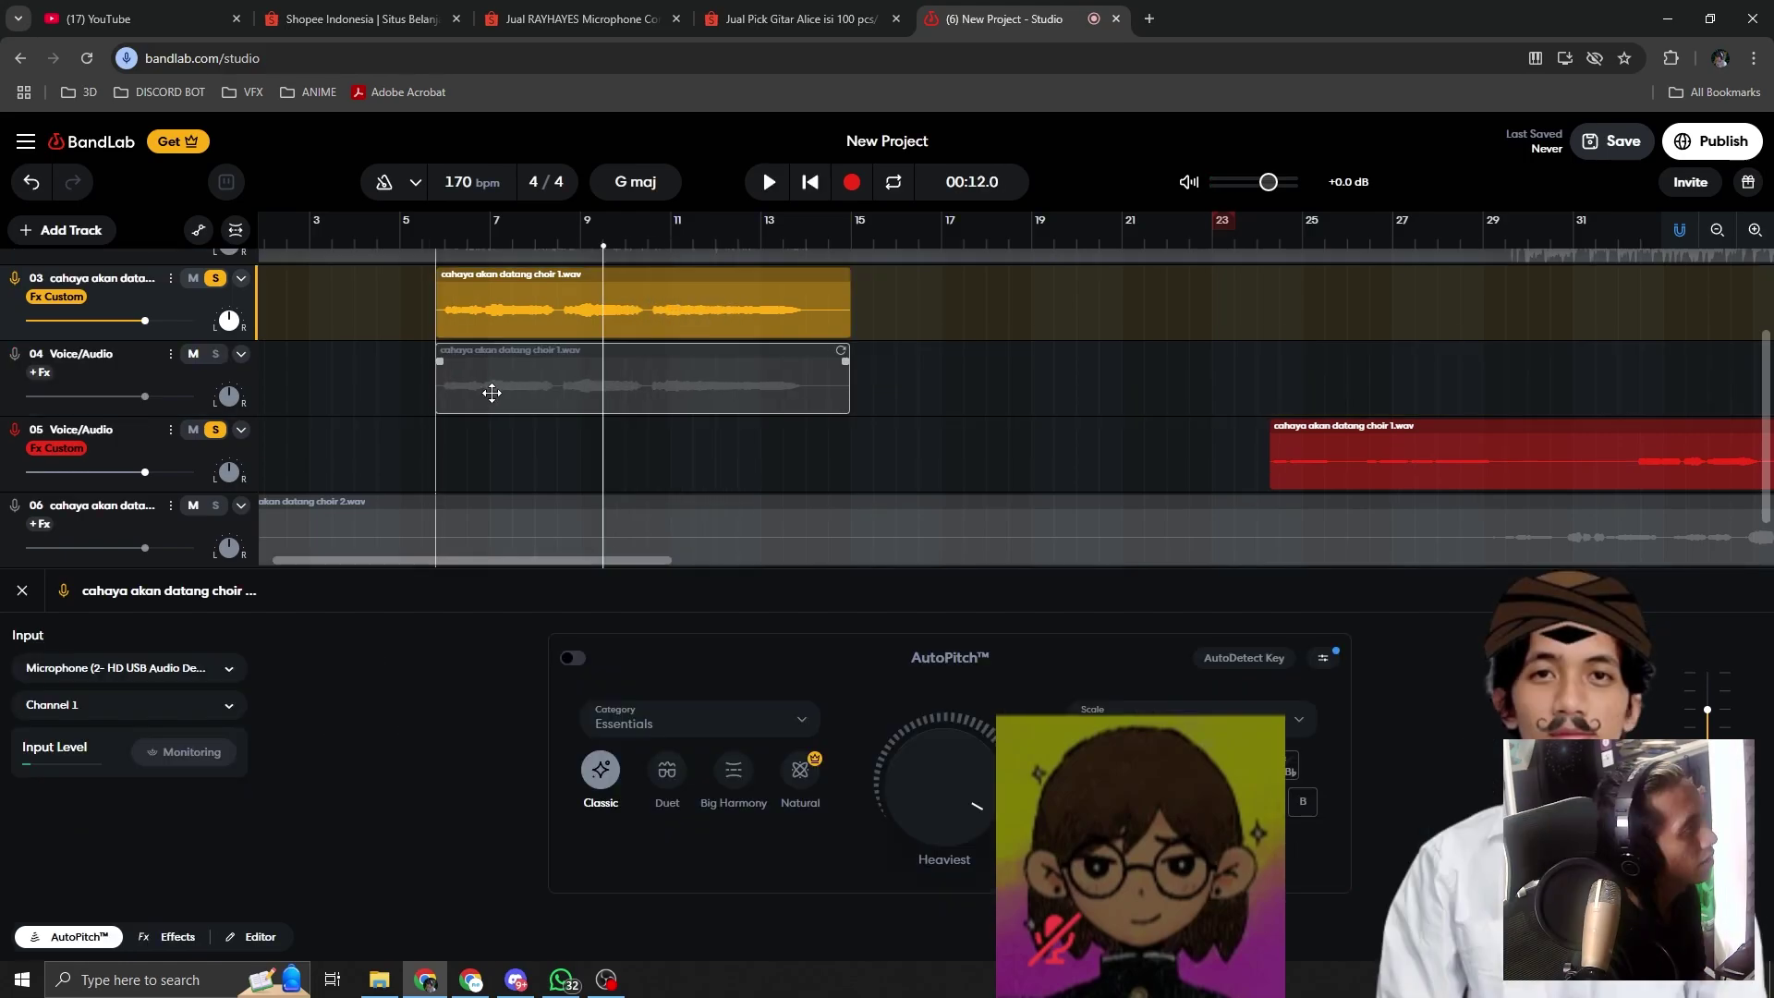
left_click_drag(490, 393, 490, 402)
left_click(215, 354)
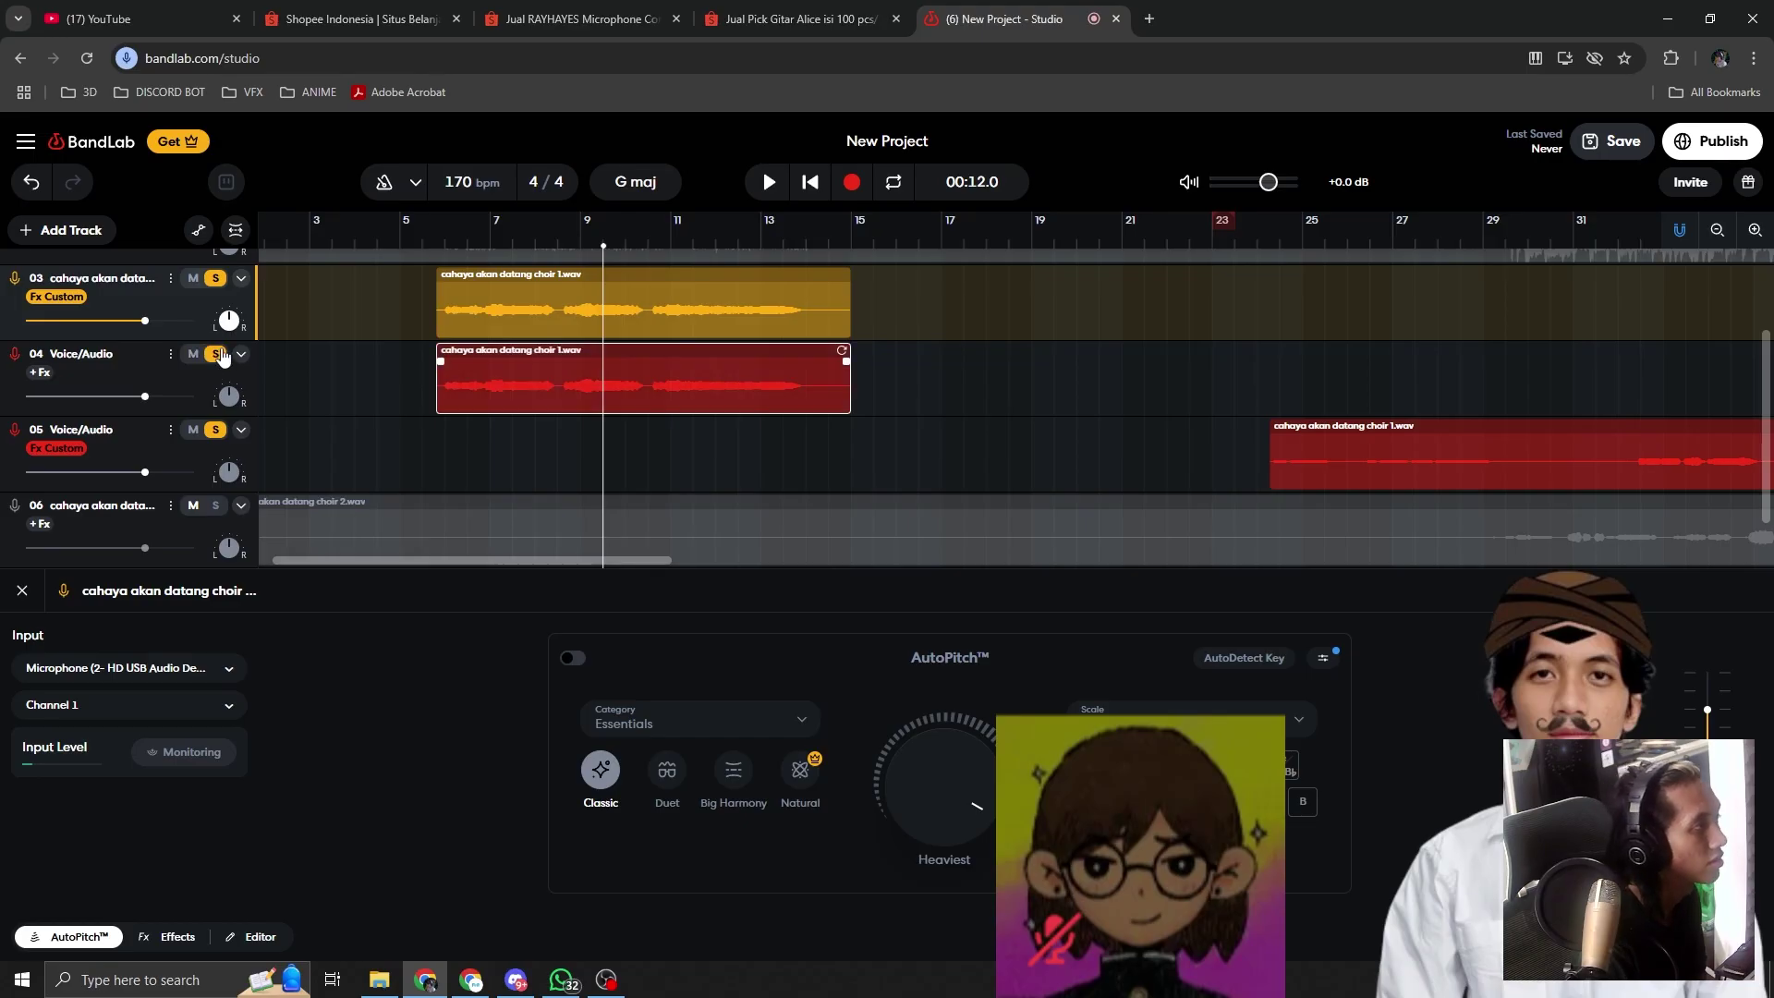
left_click(170, 354)
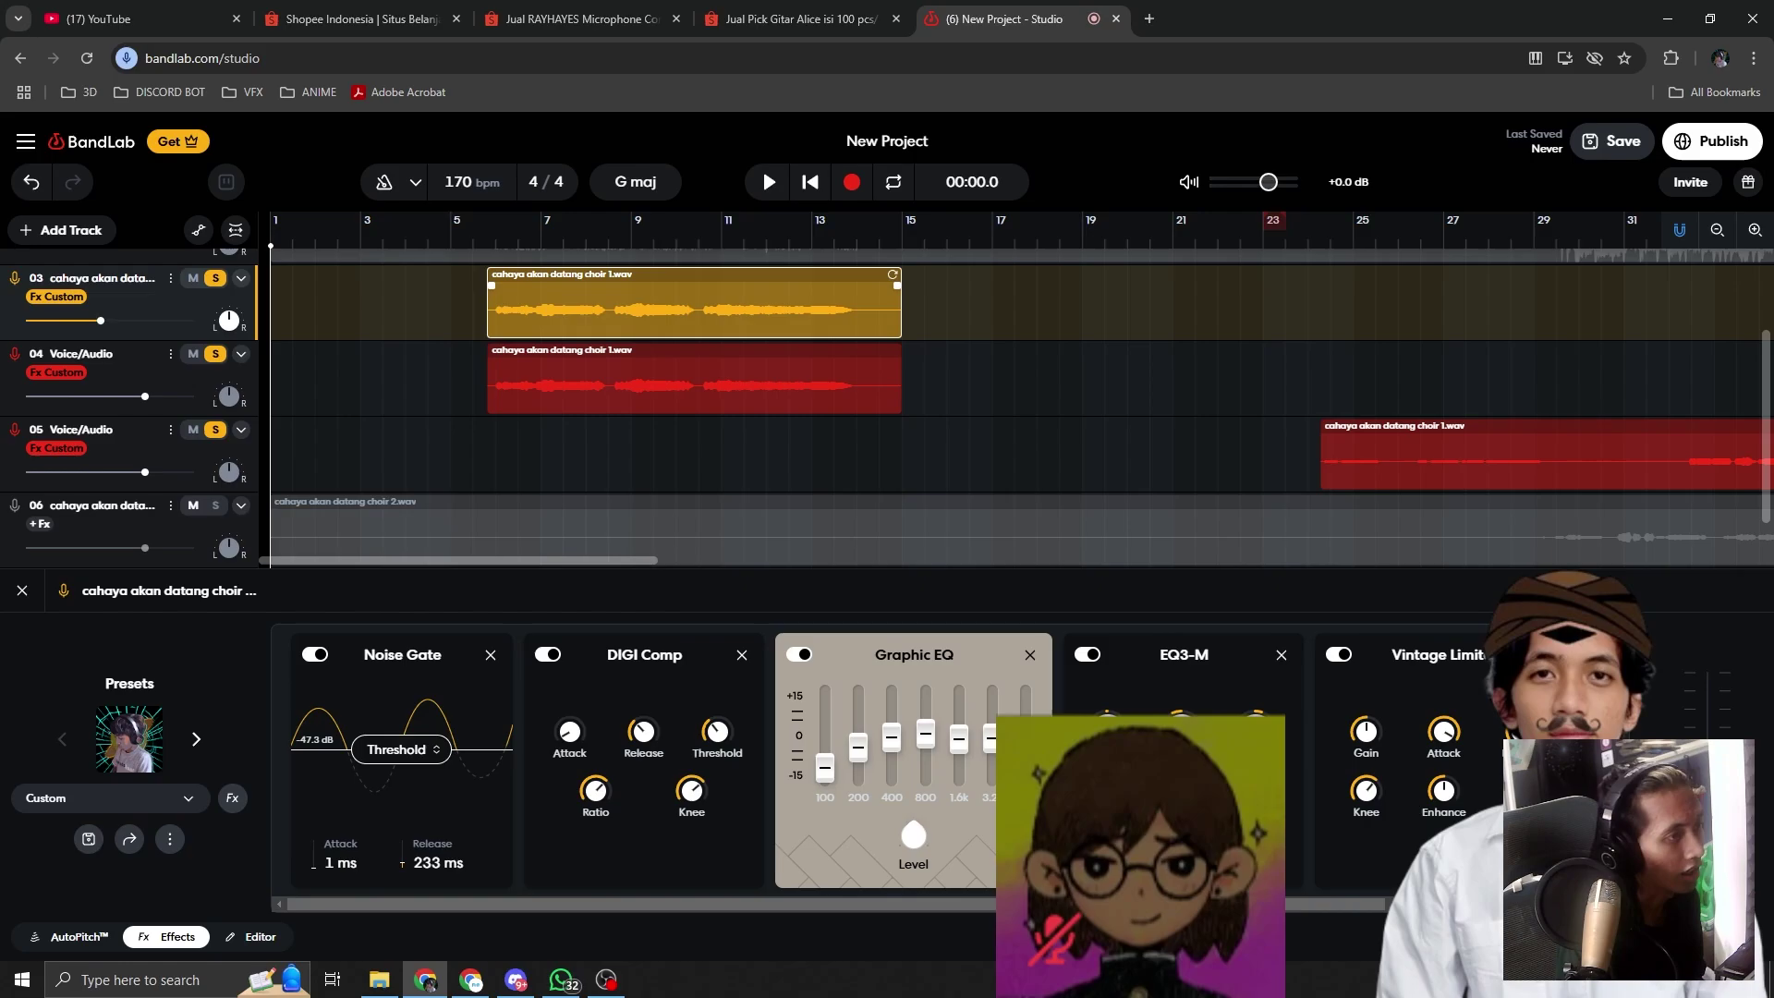
Step: Lower the volume of the original choir 1 track
left_click_drag(145, 321, 95, 323)
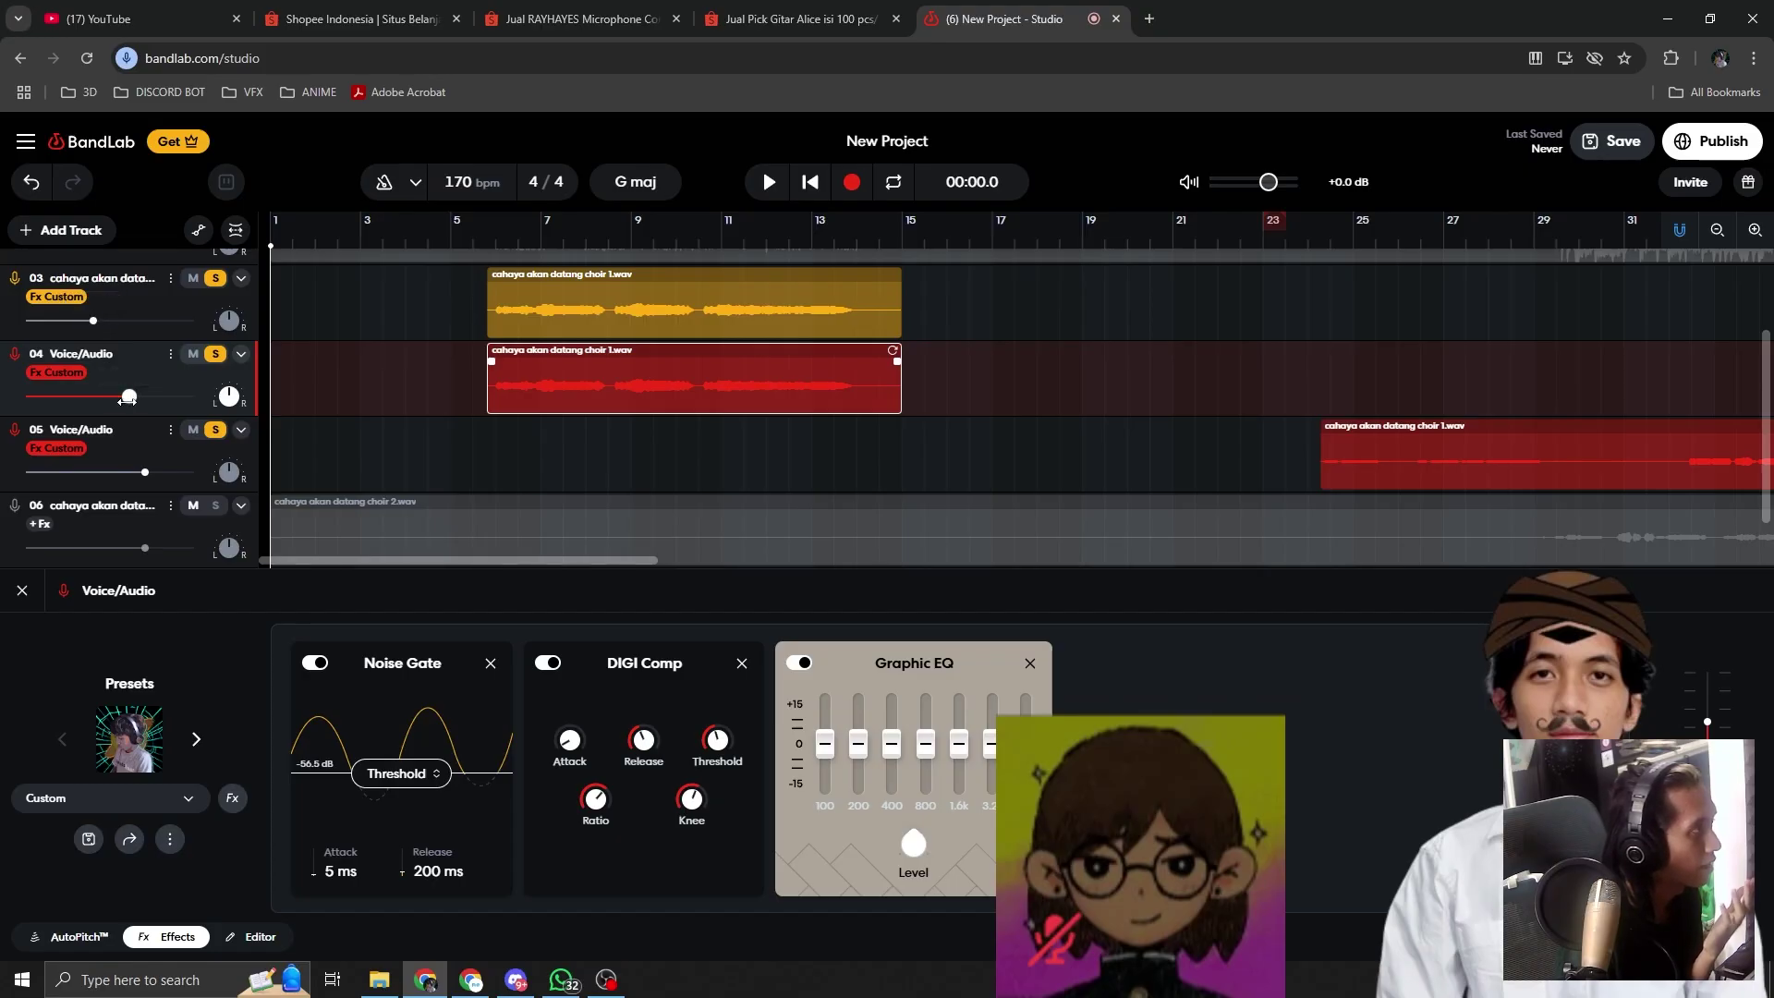
Step: Set the original choir 1 track's volume below that of its copy, and cut the 100 Hz band in the copy's Graphic EQ
left_click(104, 283)
scroll(627, 443, "up", 2)
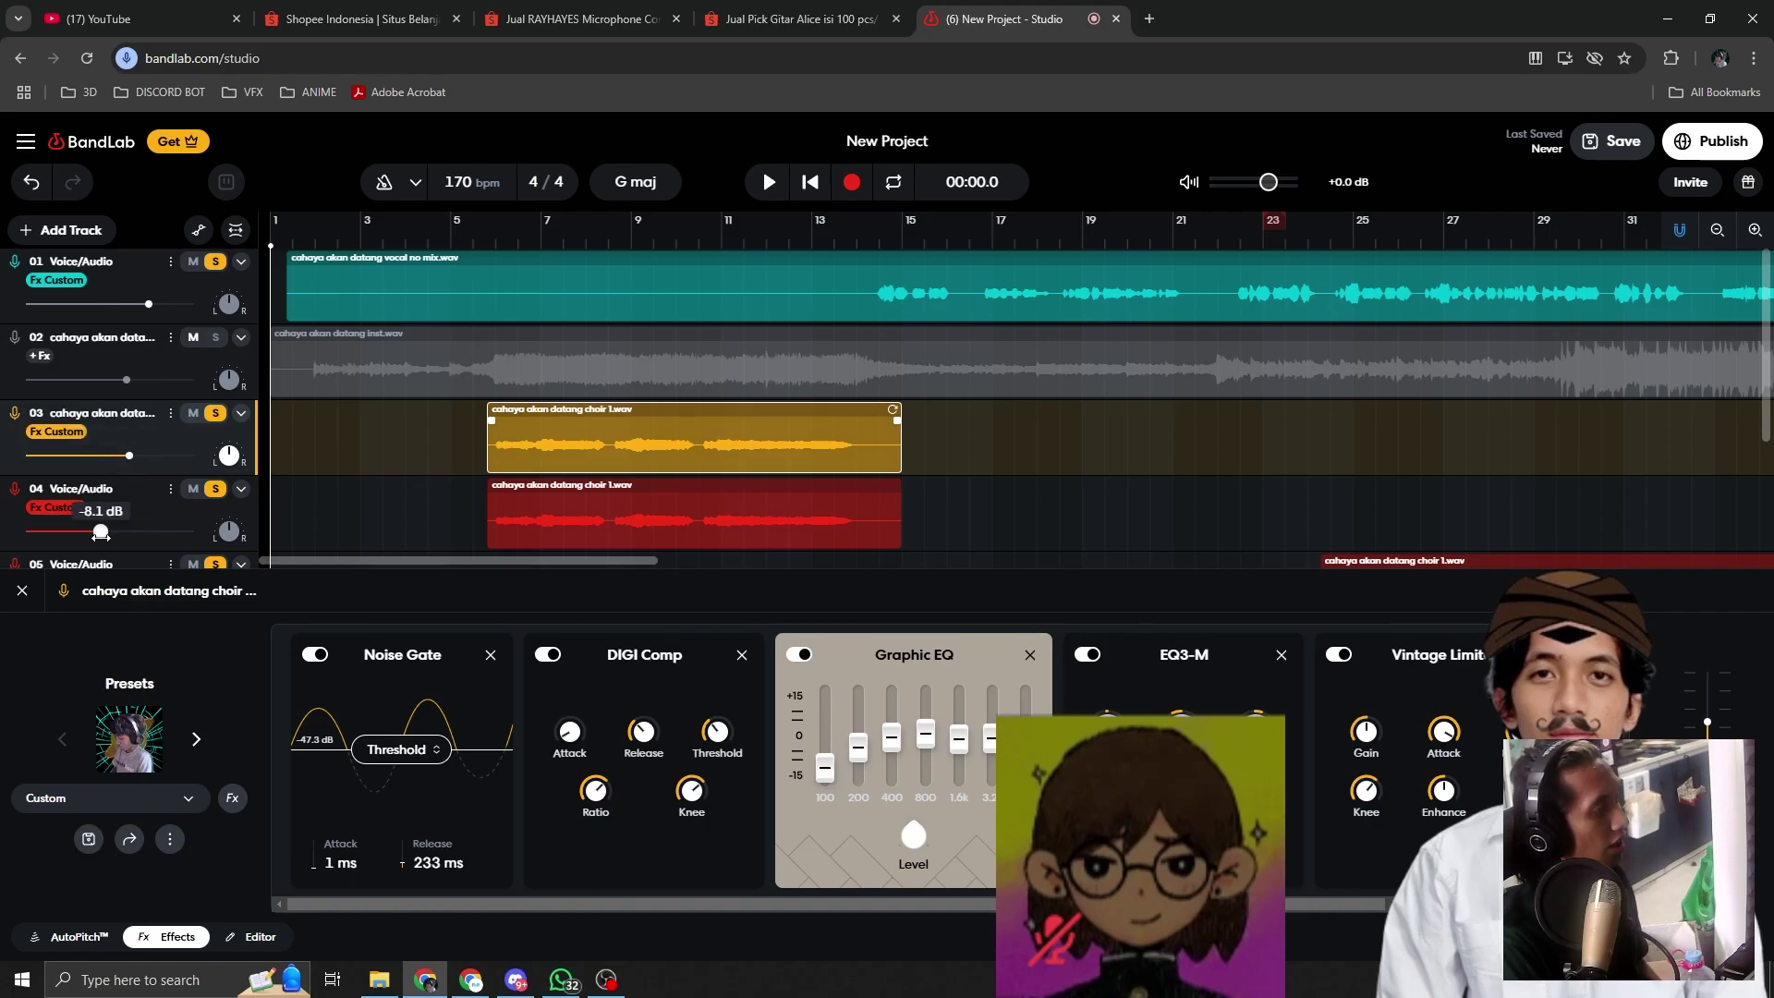
left_click_drag(101, 533, 122, 532)
left_click(717, 518)
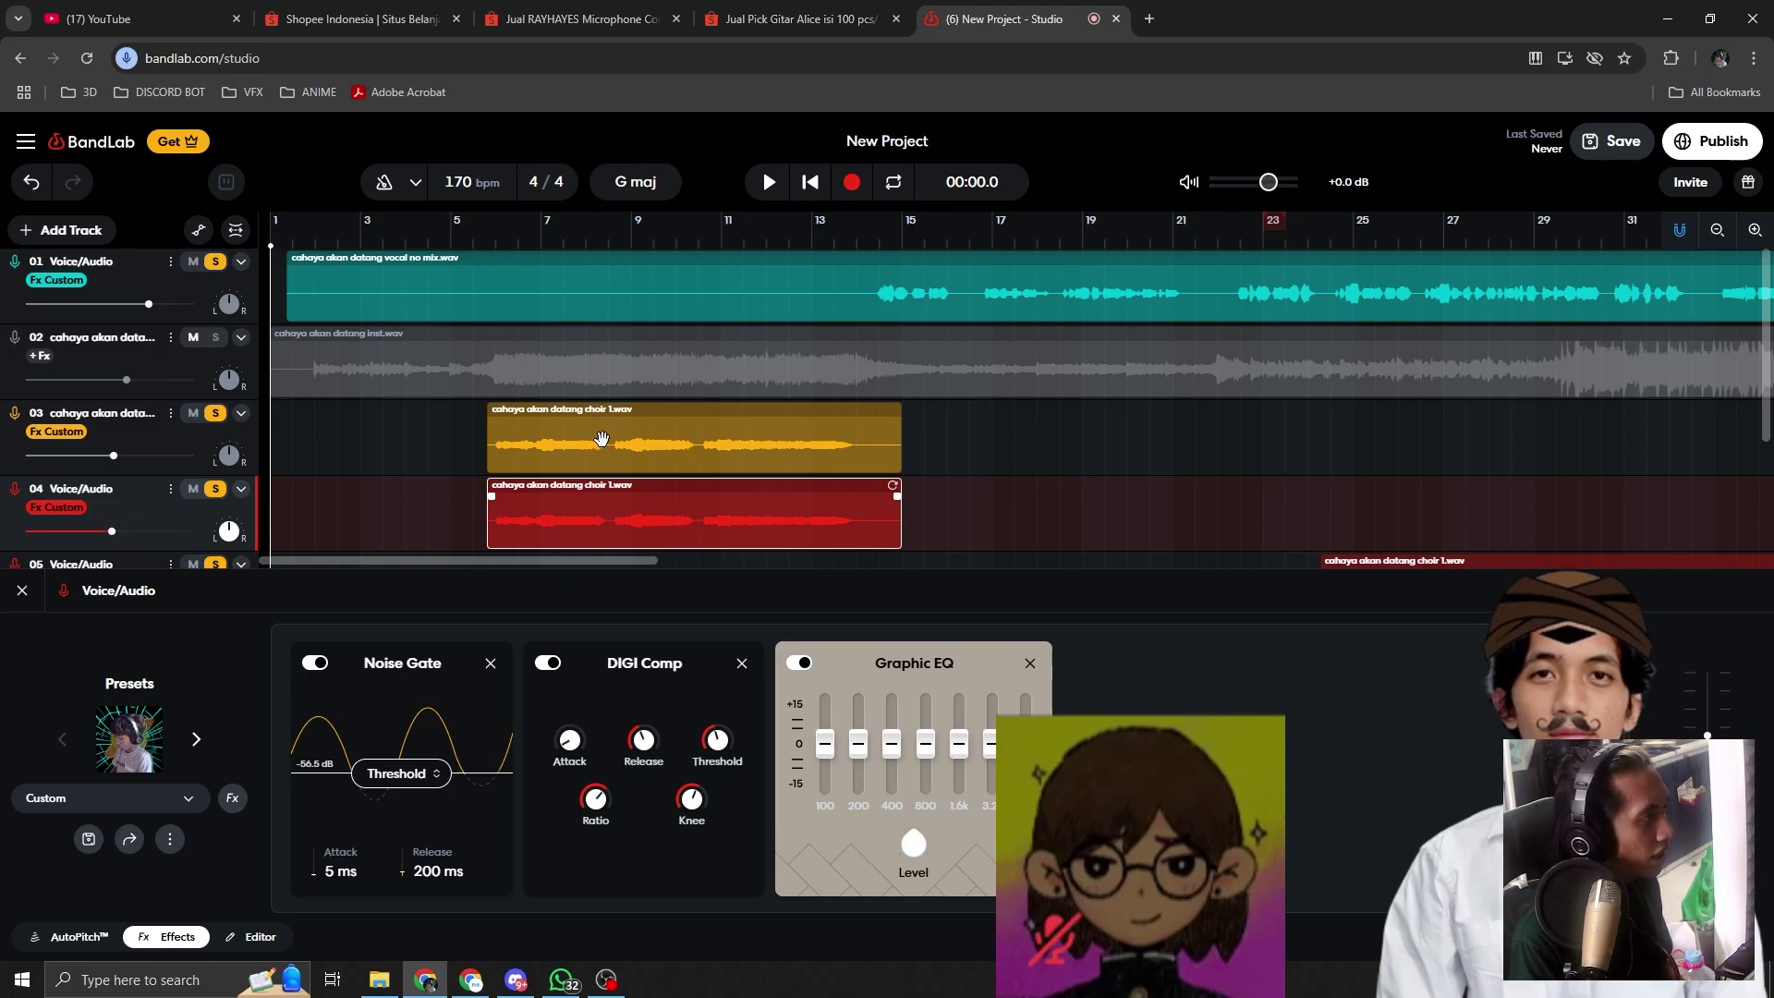
left_click(602, 437)
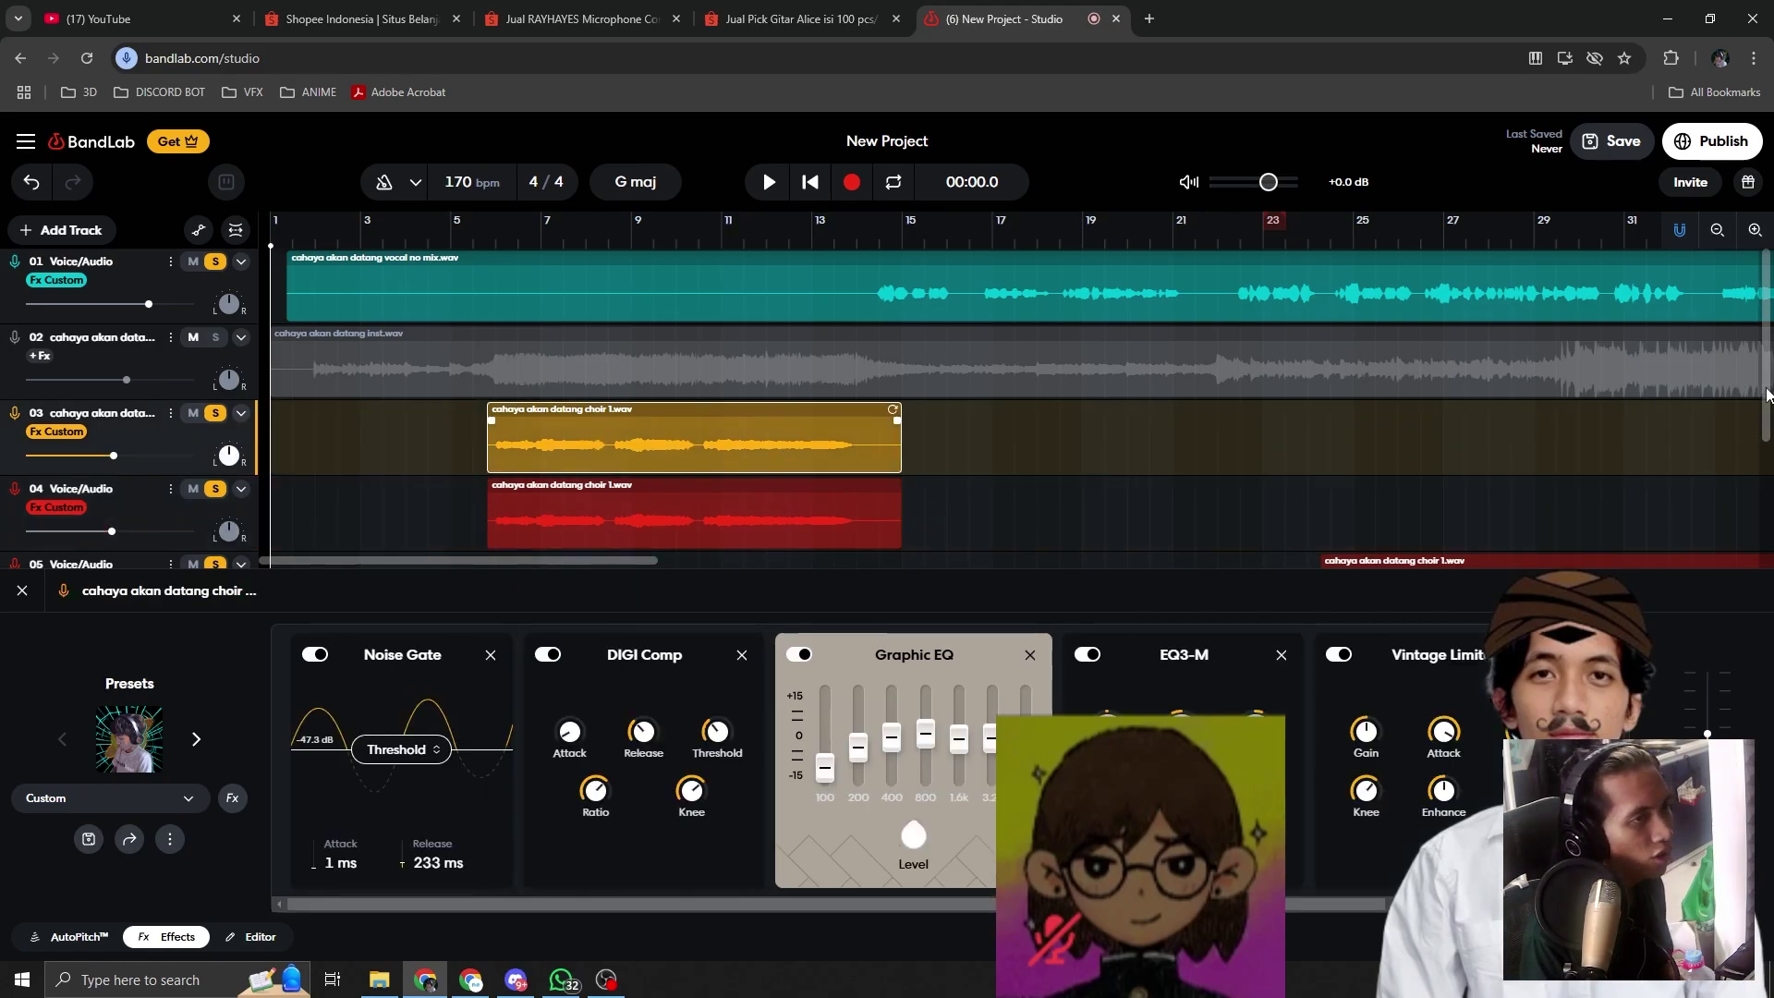
scroll(1664, 395, "down", 1)
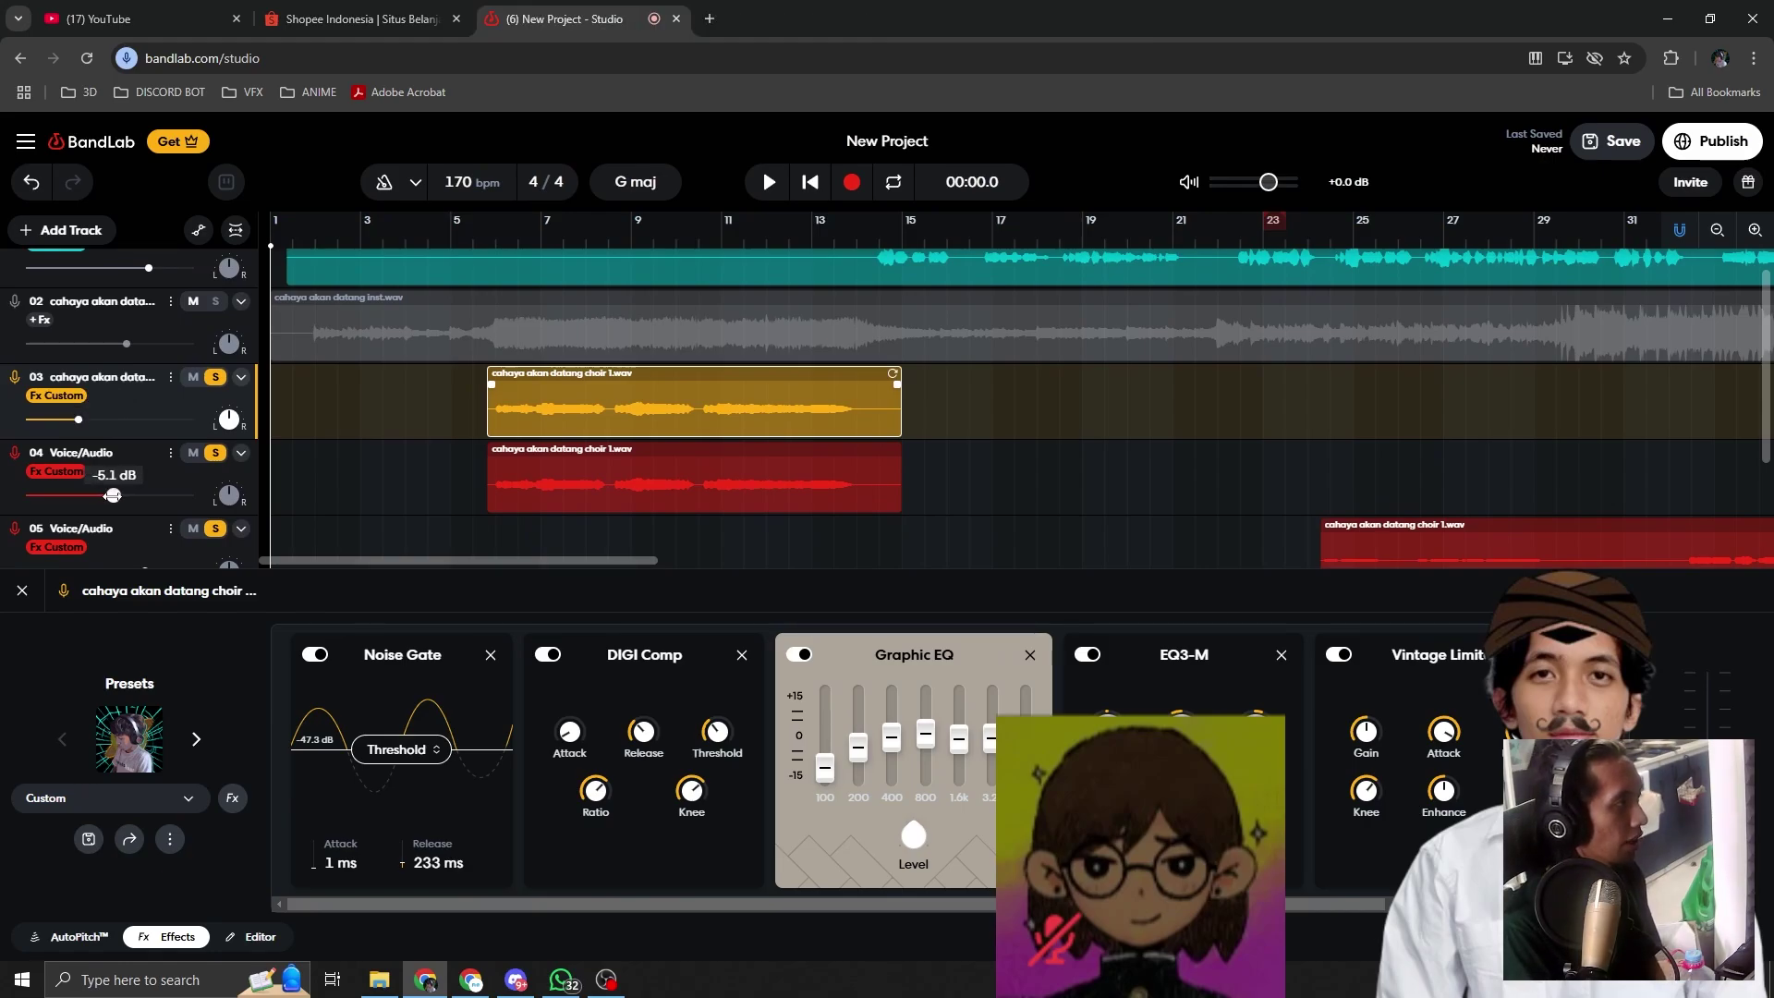
left_click(601, 487)
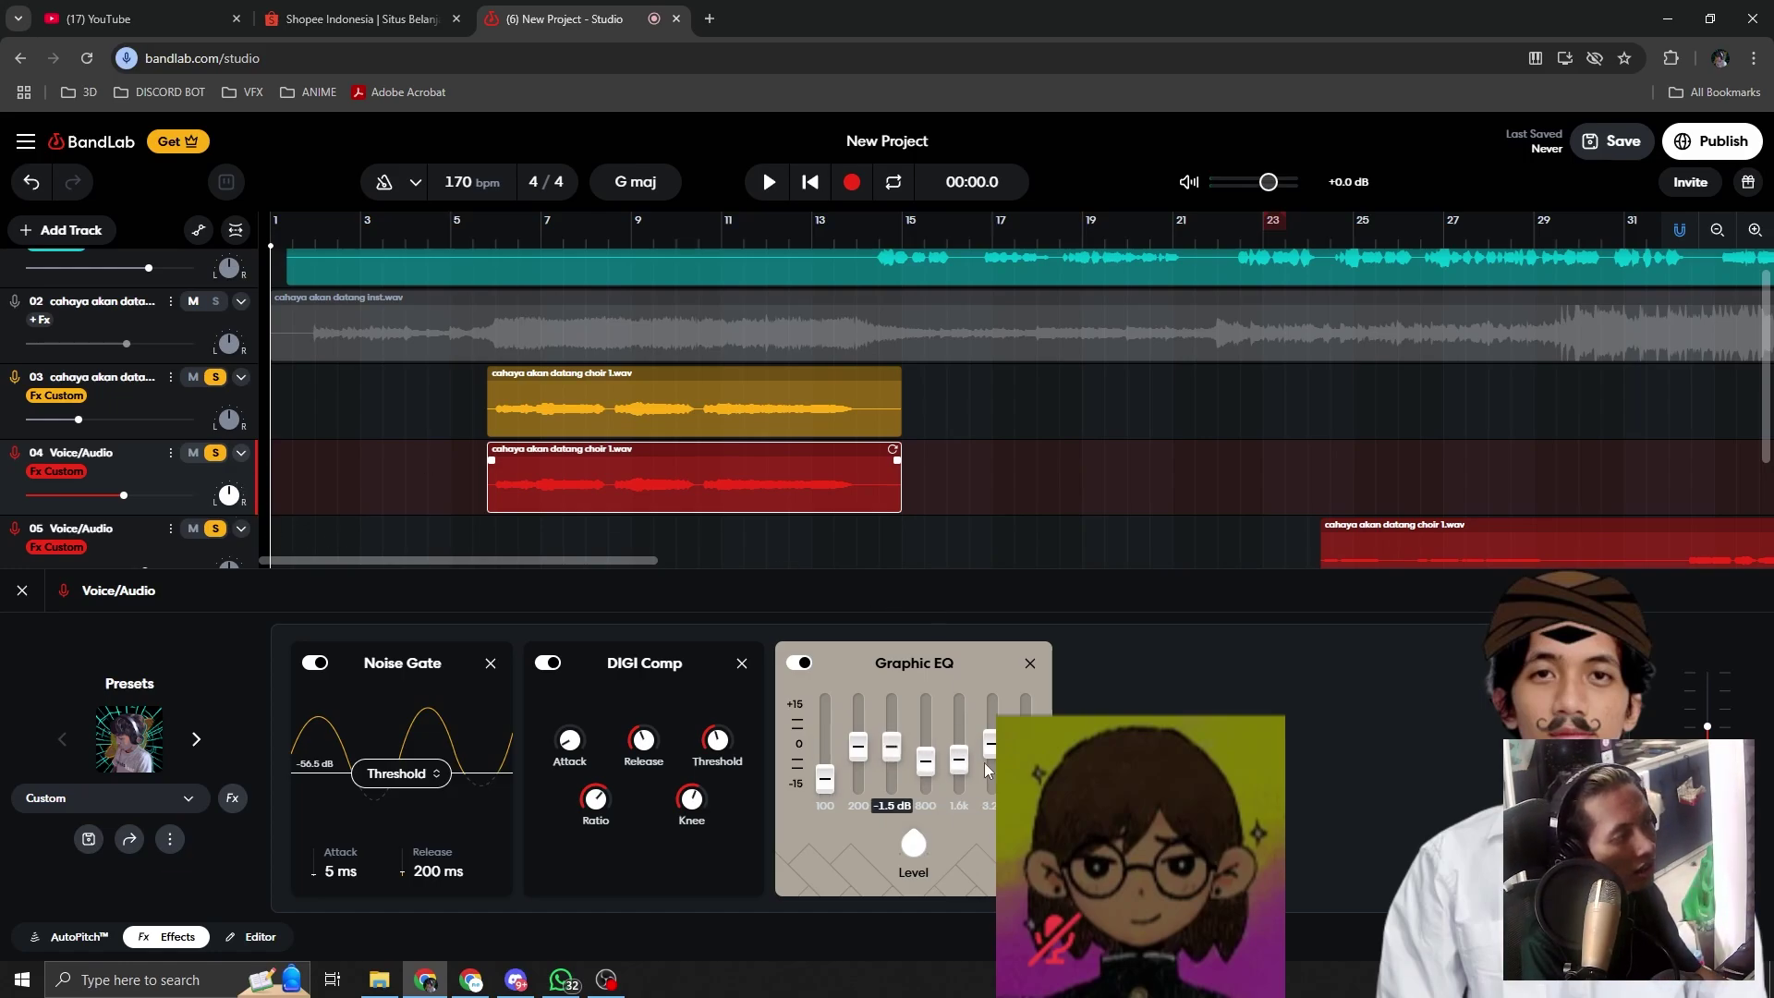
left_click(690, 392)
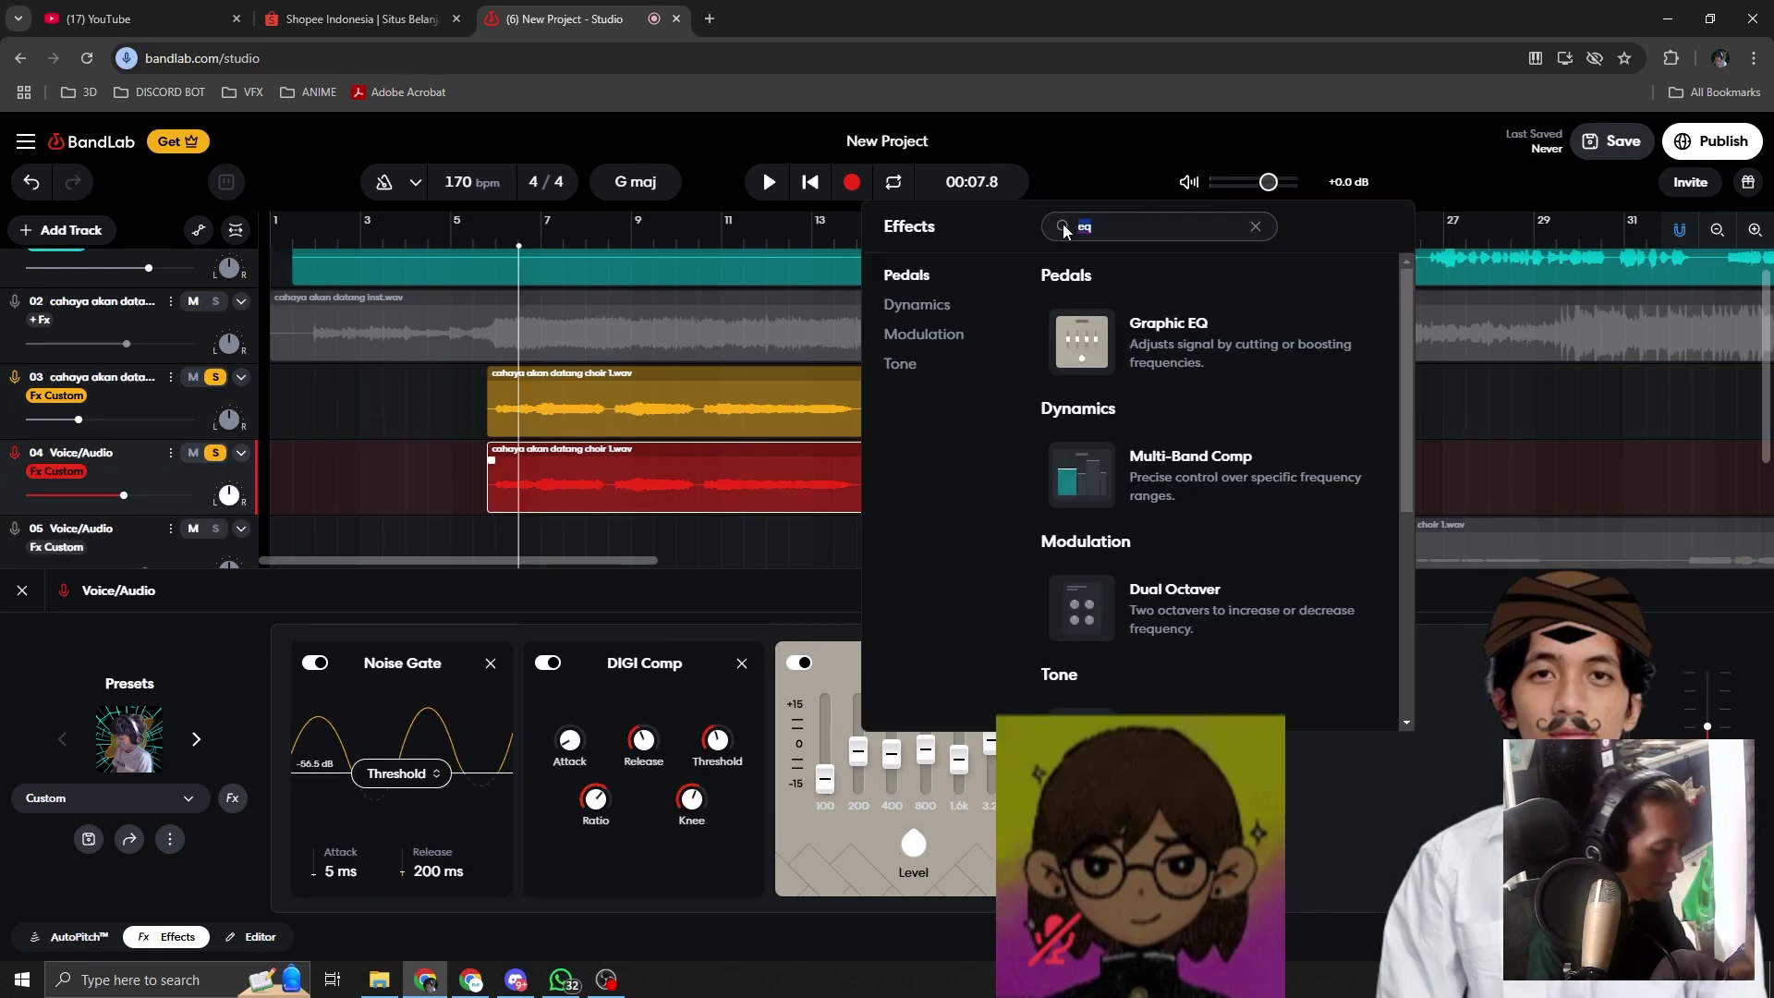
Step: Search the effects for "pitch", try Multi Shifter after Graphic EQ on the choir 1 copy with Dry at 0%, and play the soloed copy
type("pitch")
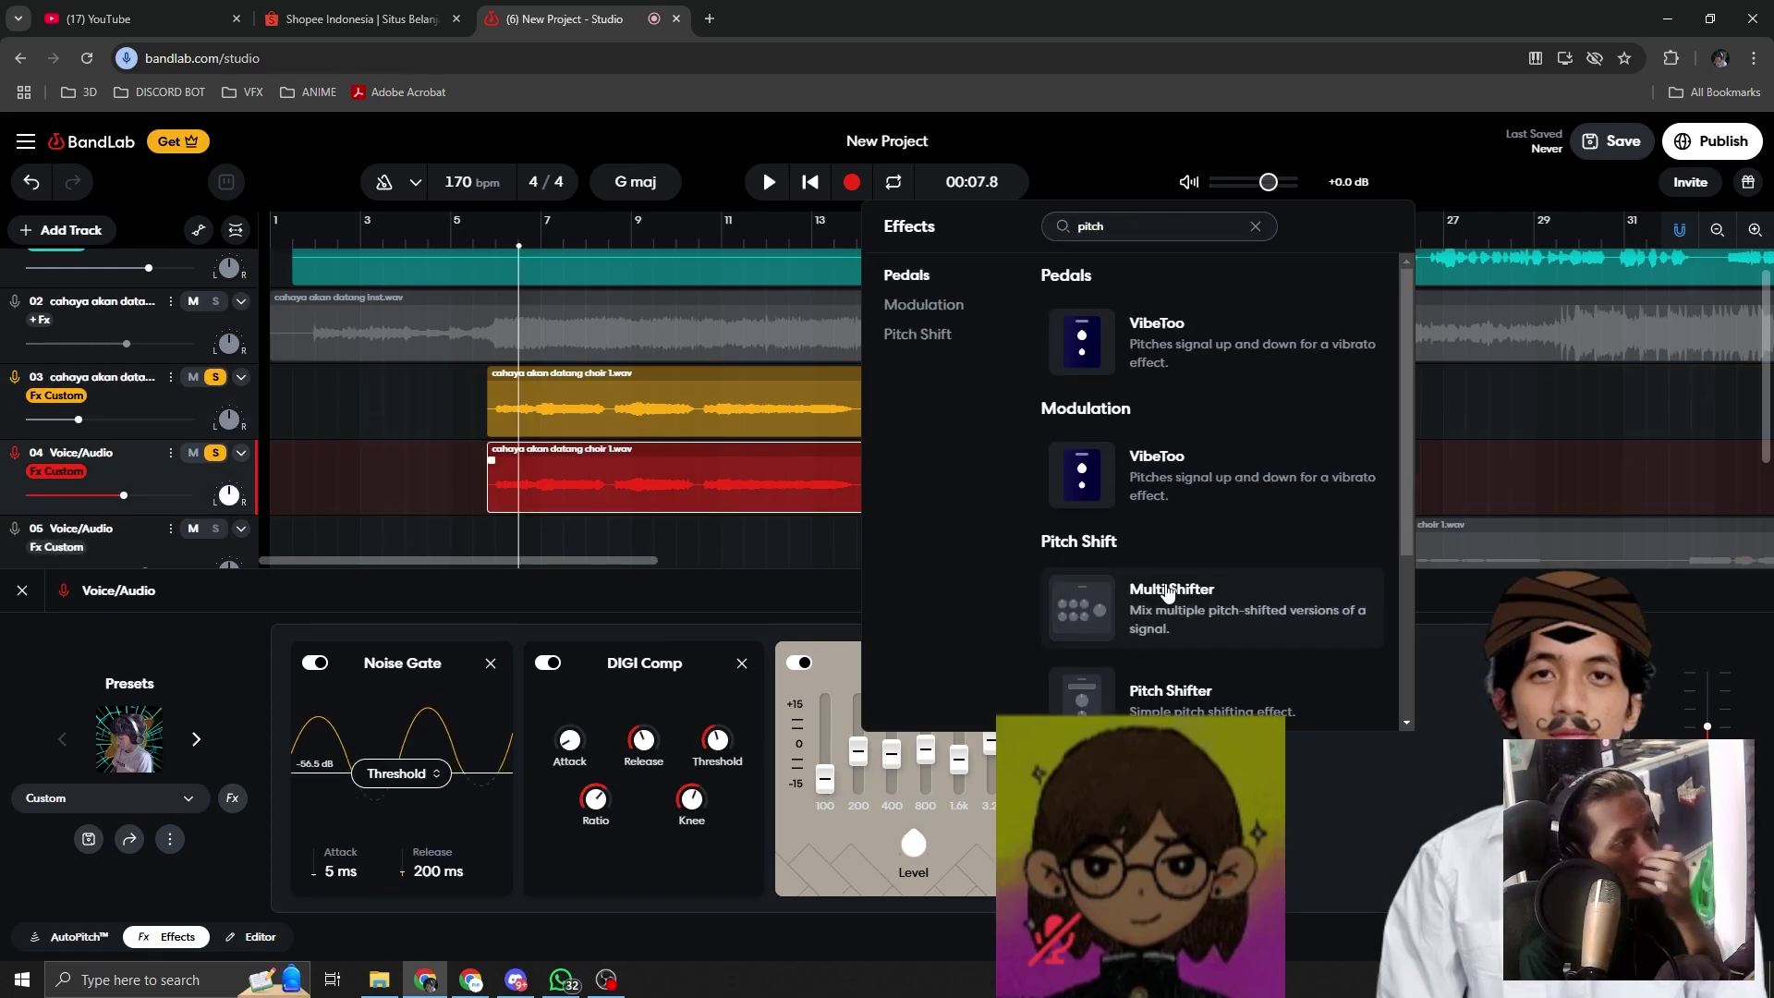
scroll(1201, 591, "down", 3)
left_click(1245, 453)
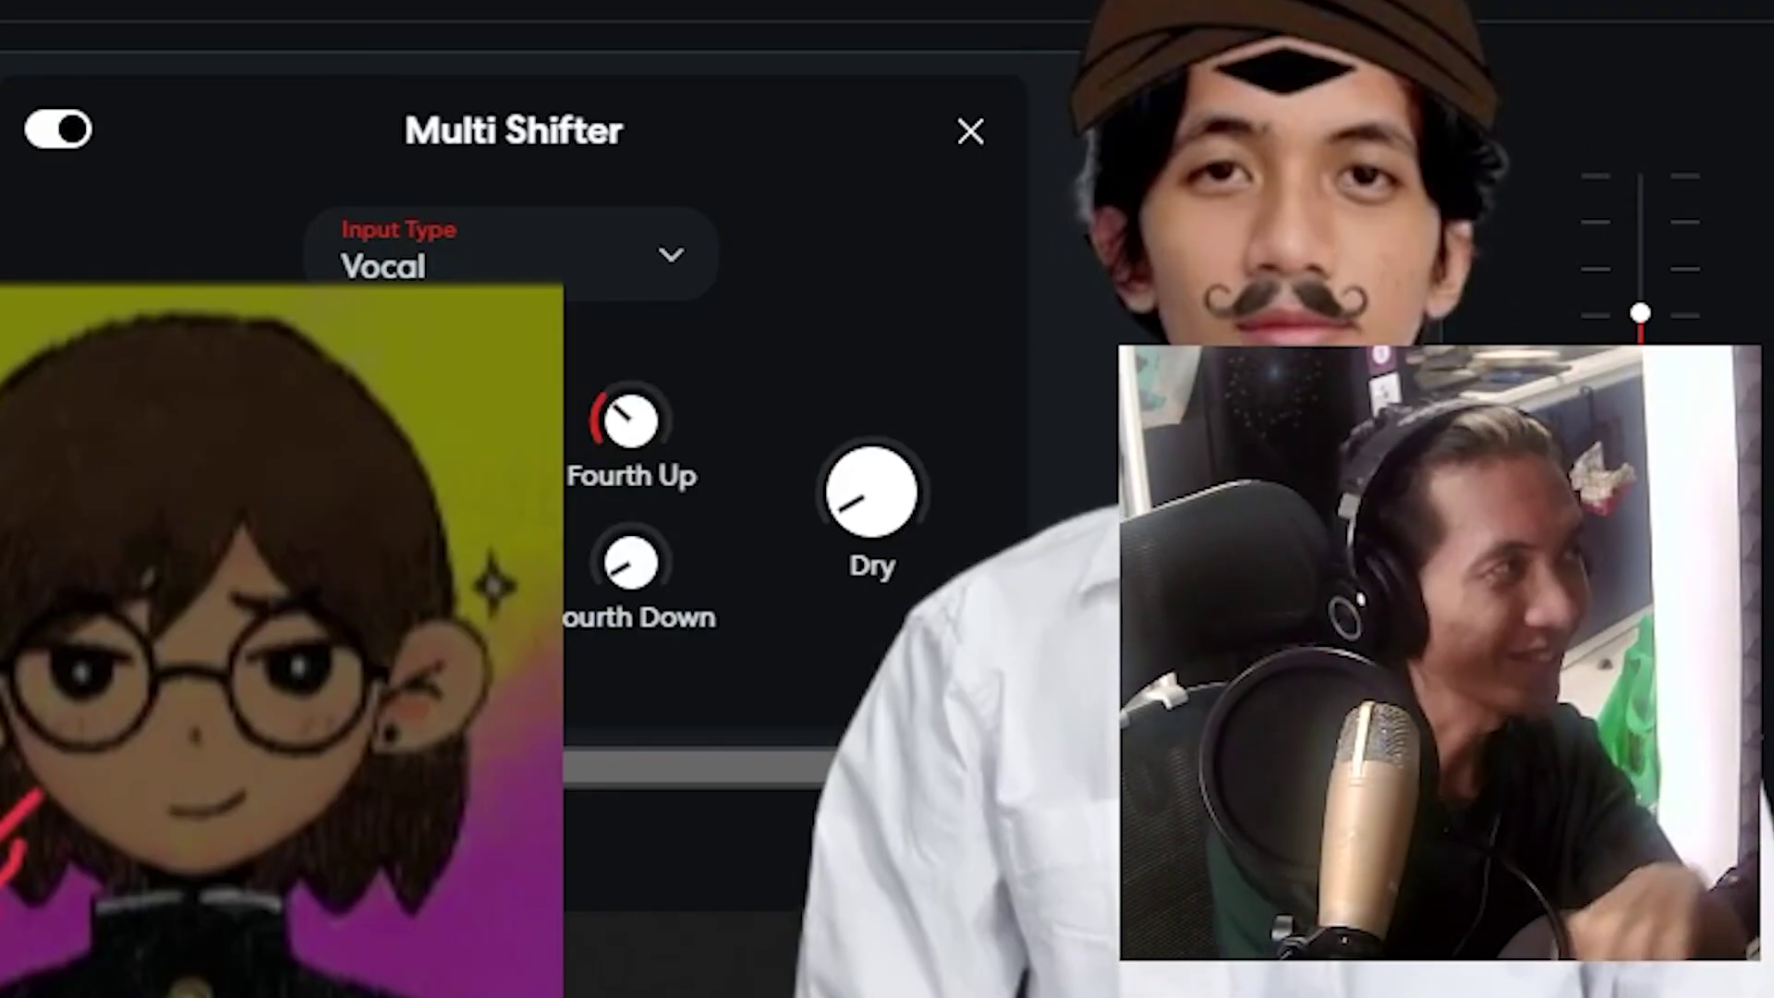
mouse_move(882, 494)
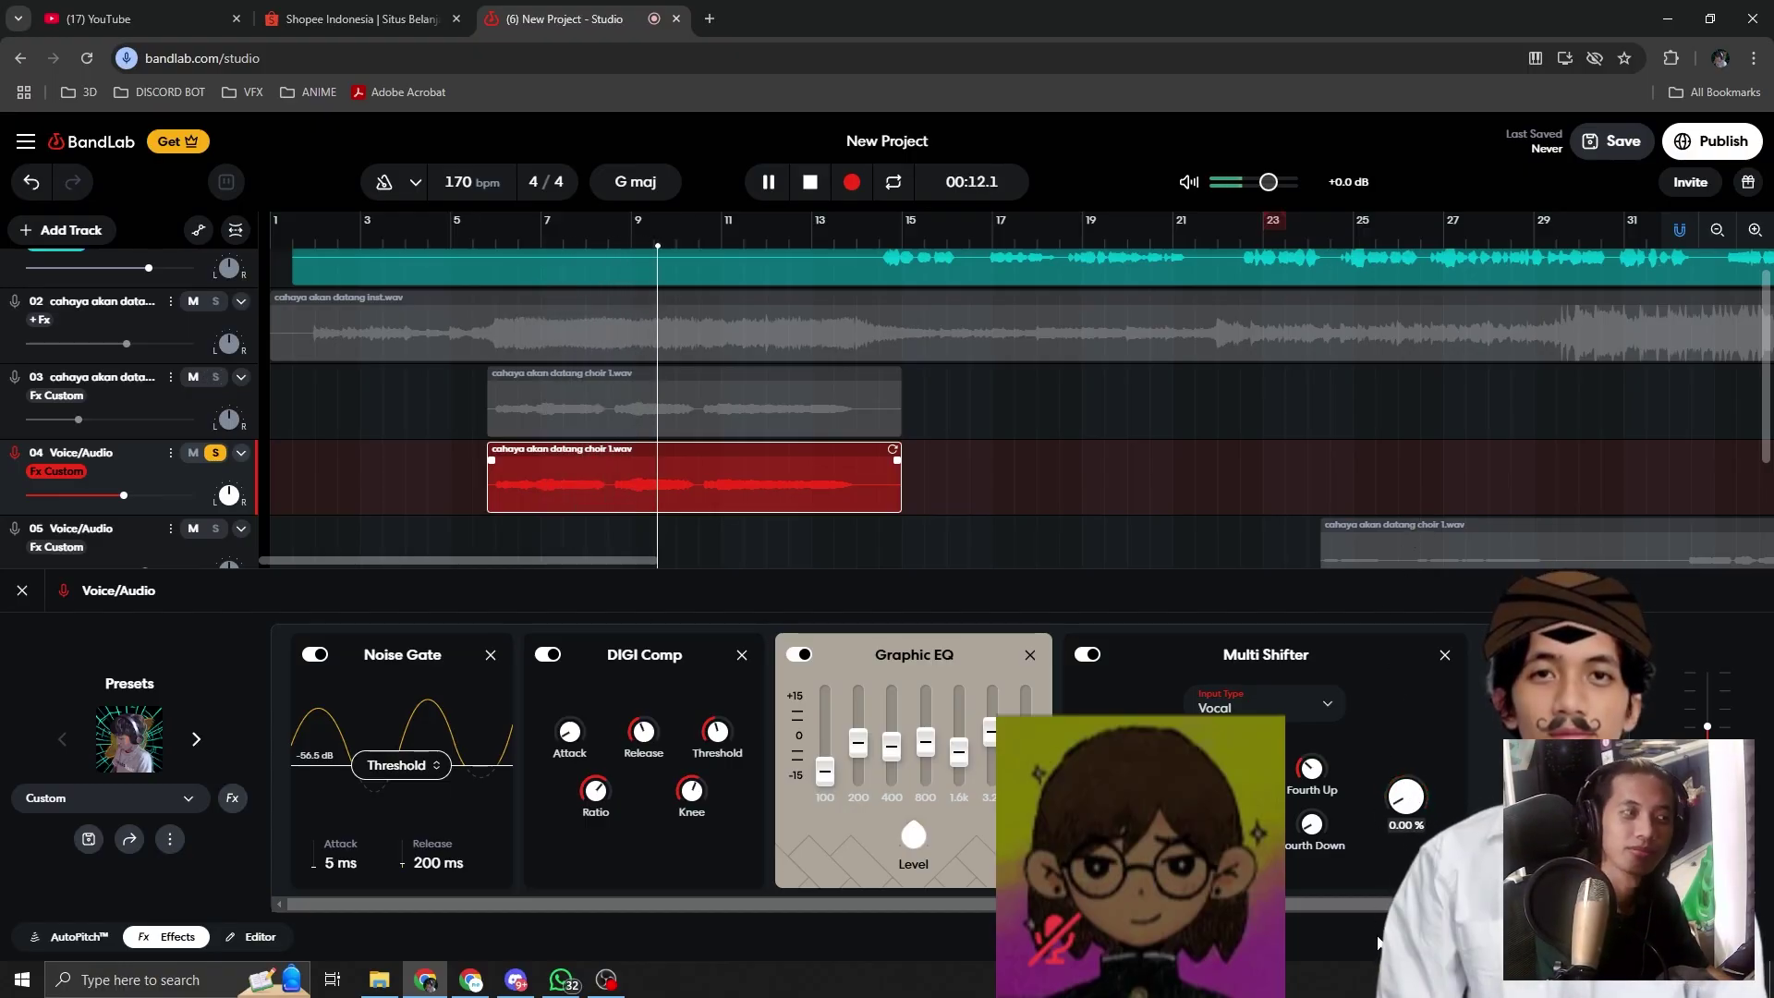
key("space")
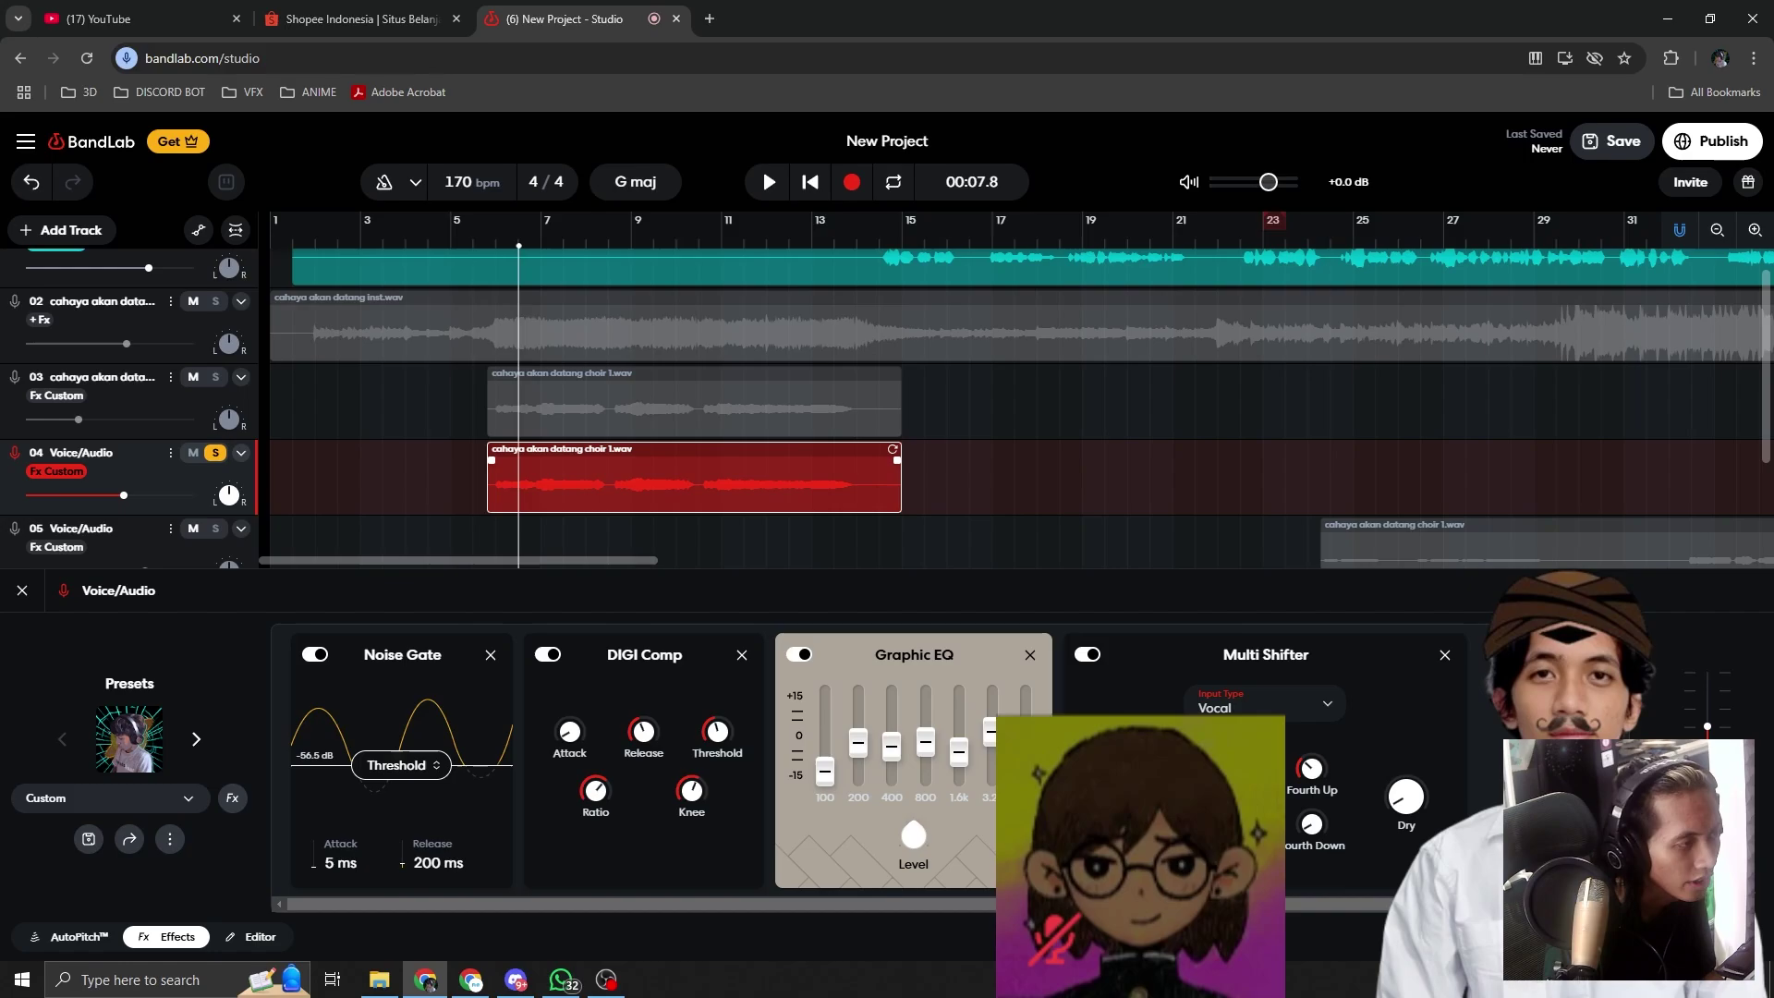
key("space")
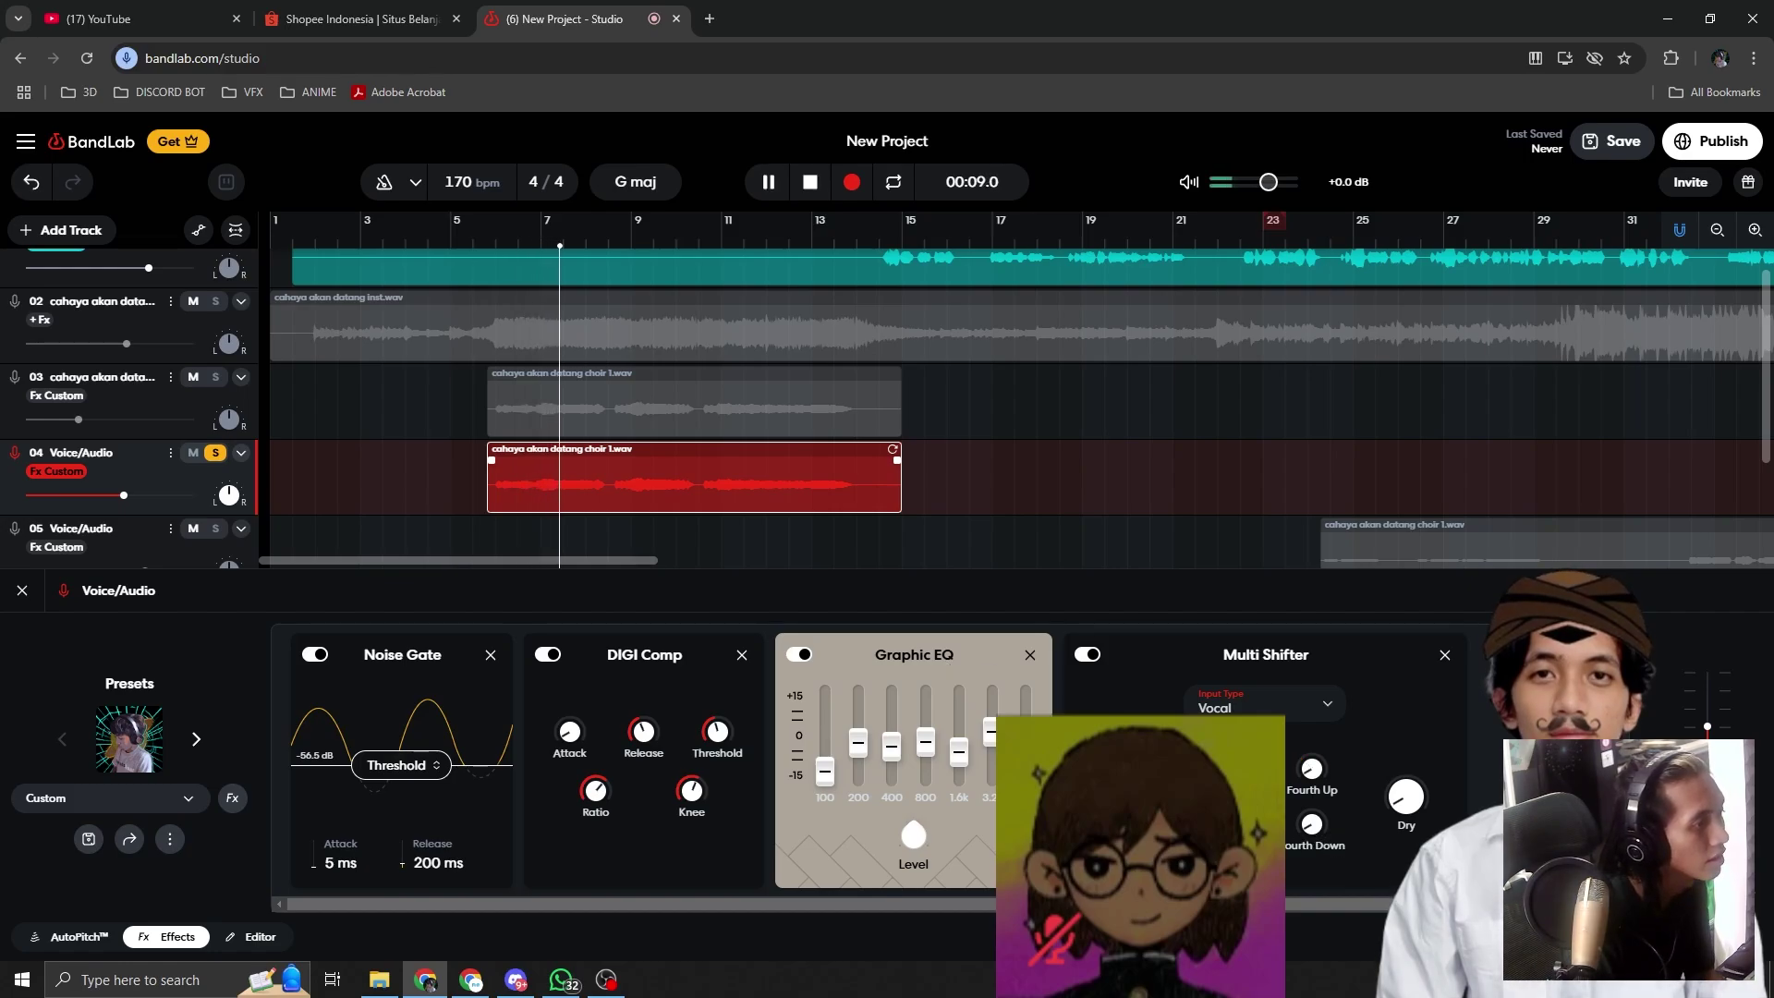
key("space")
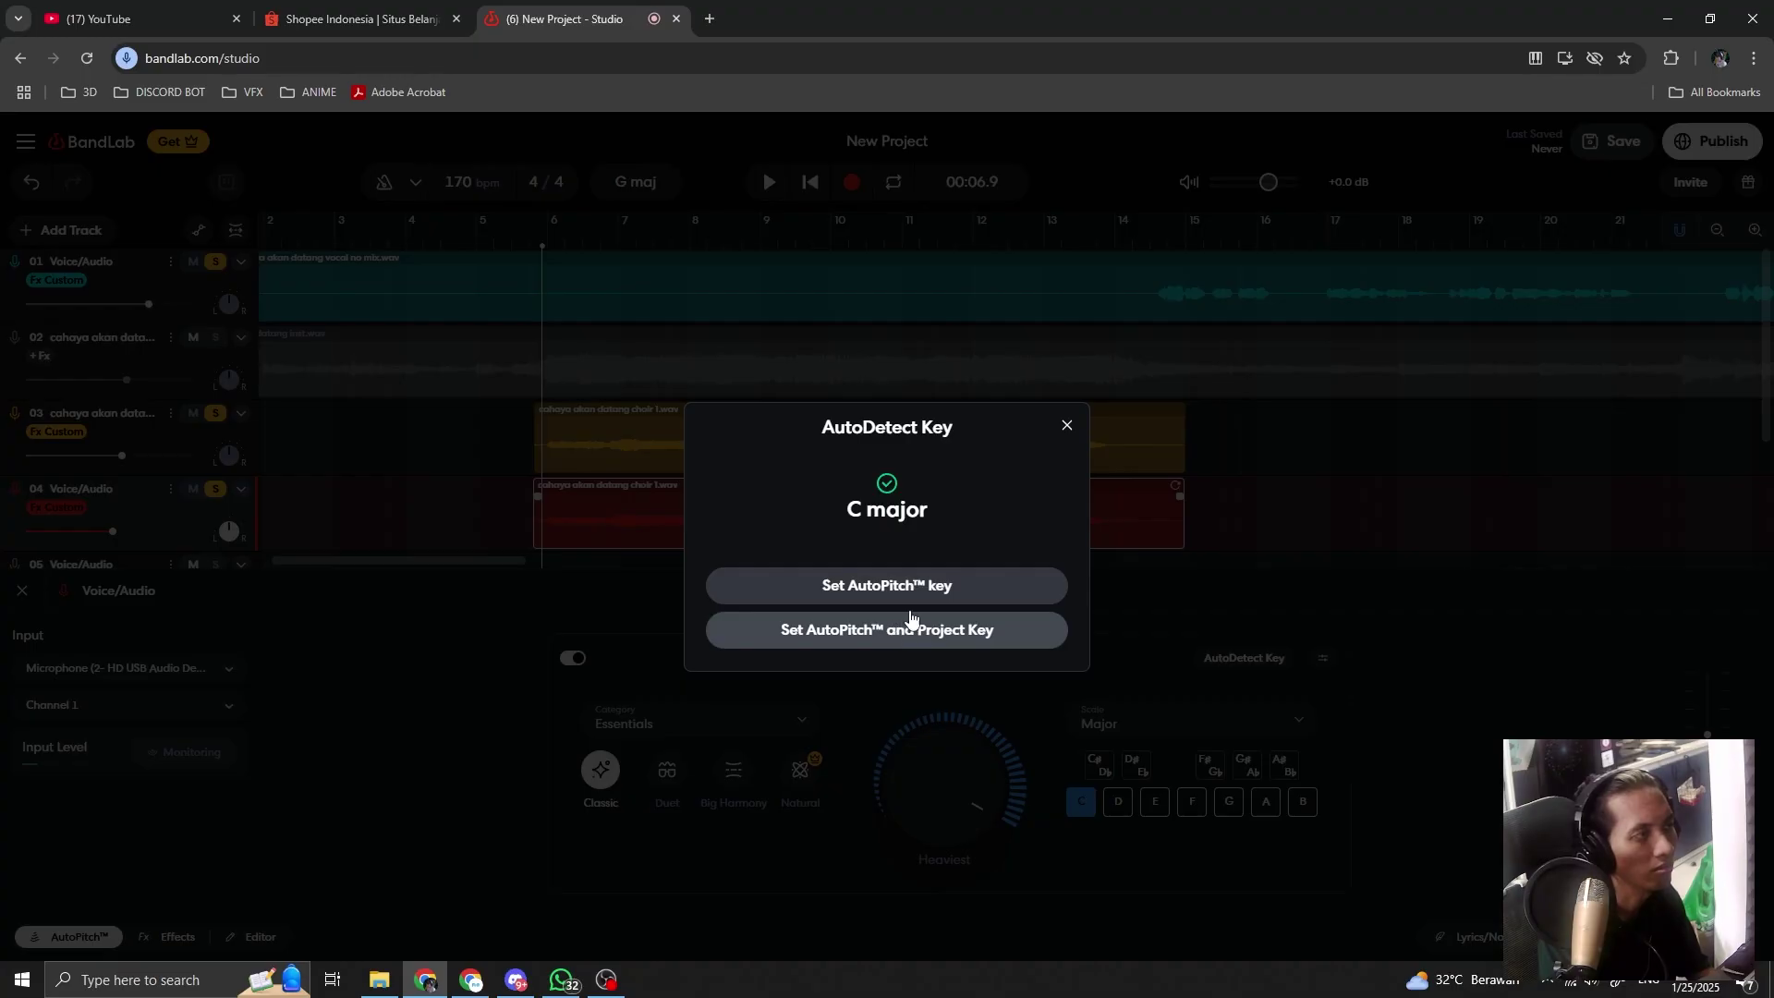
Step: Apply the detected C major key to the choir 1 copy's AutoPitch and choose the Big Harmony style during playback
left_click(1008, 587)
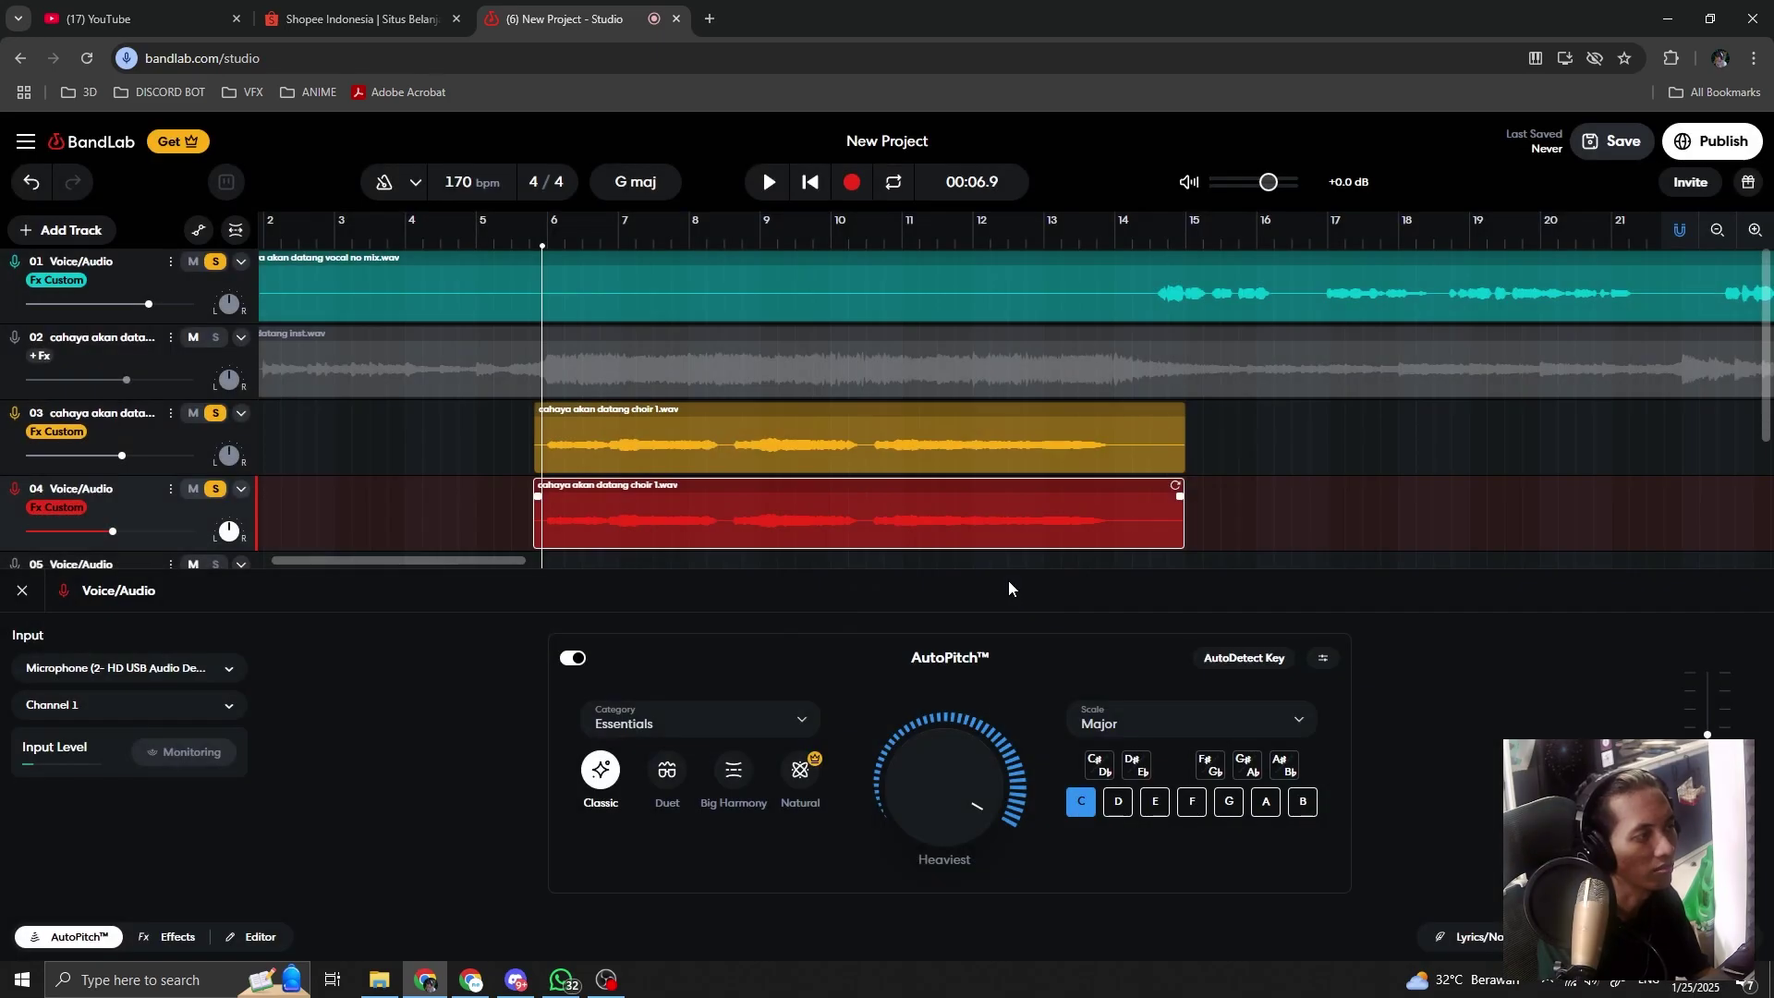
key("space")
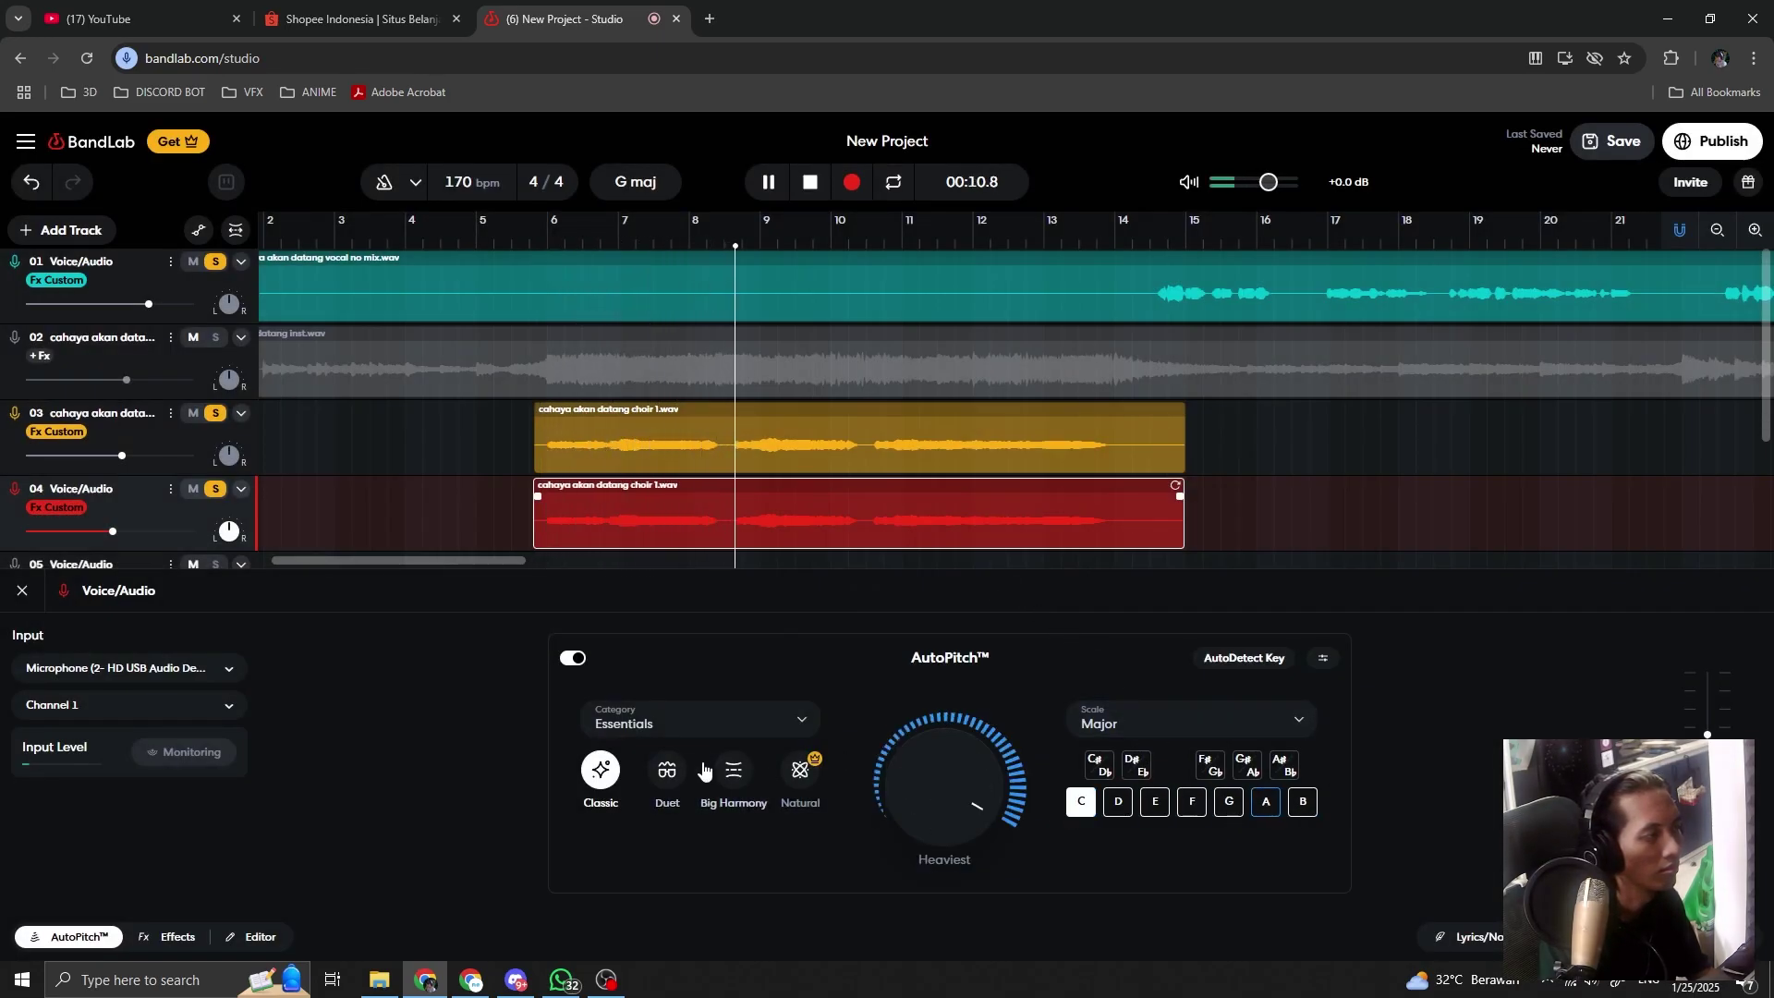
left_click(733, 769)
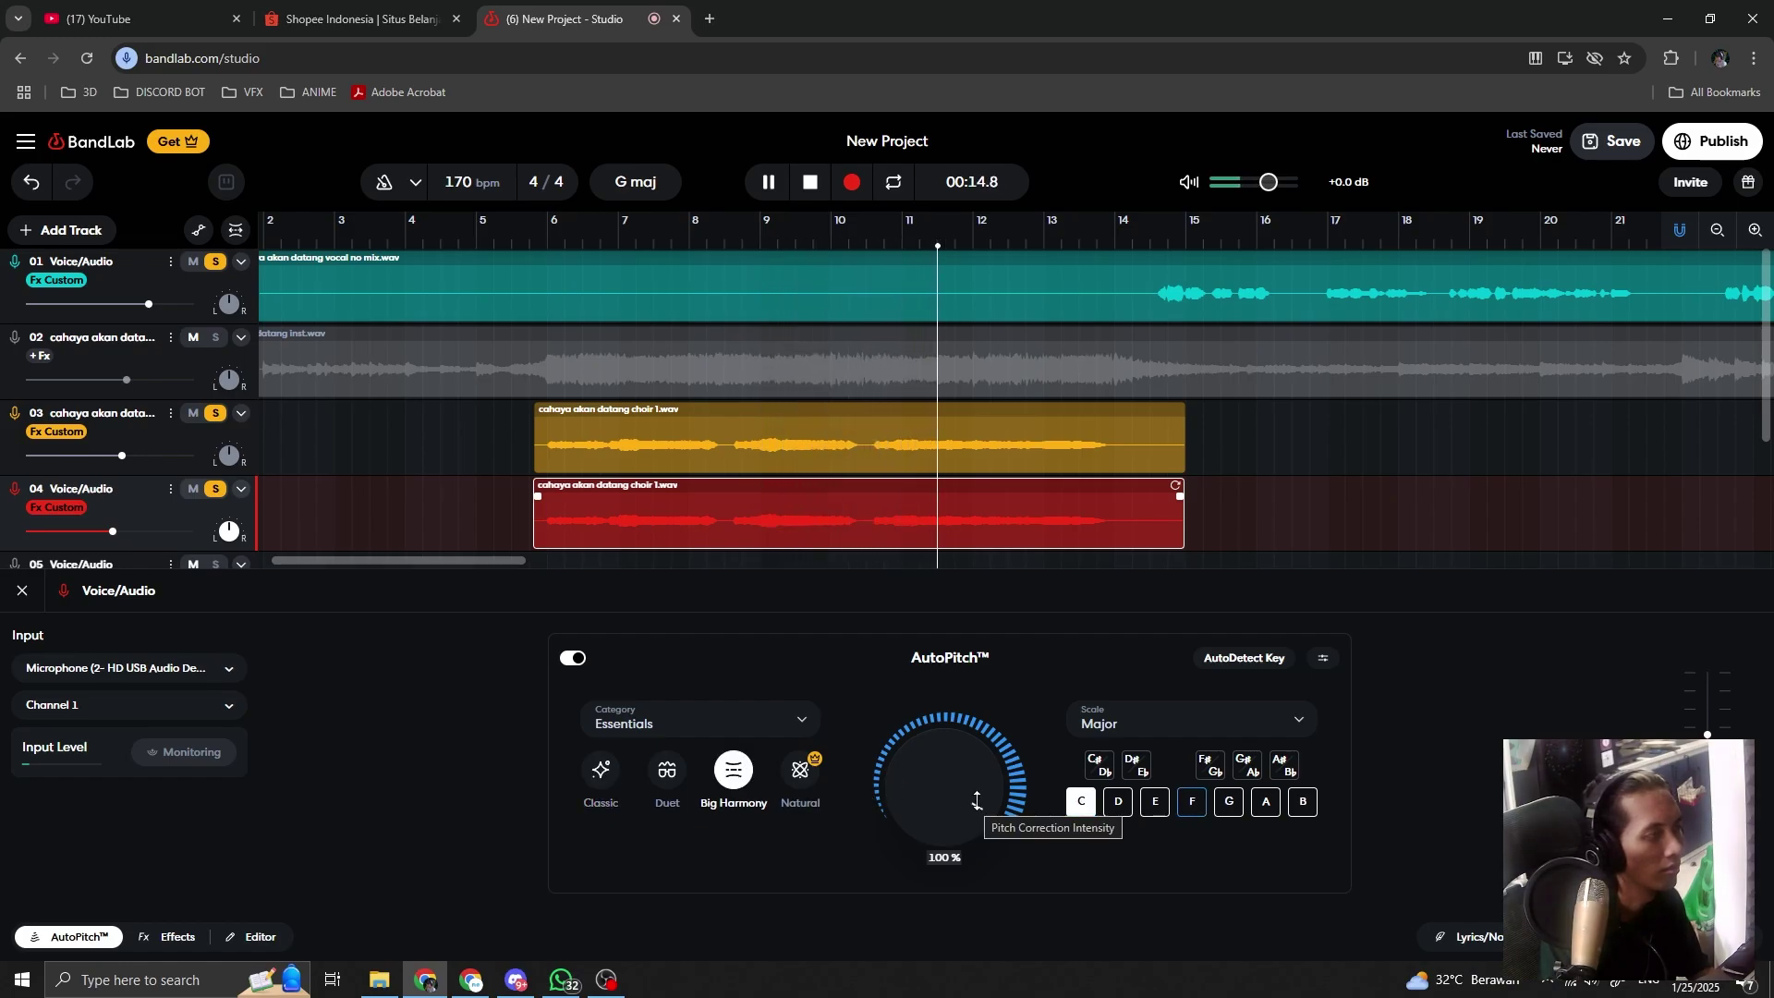
Step: Remove Multi Shifter from the choir 1 copy's effects chain, unsolo the original choir 1 track, and play the copy
left_click(167, 936)
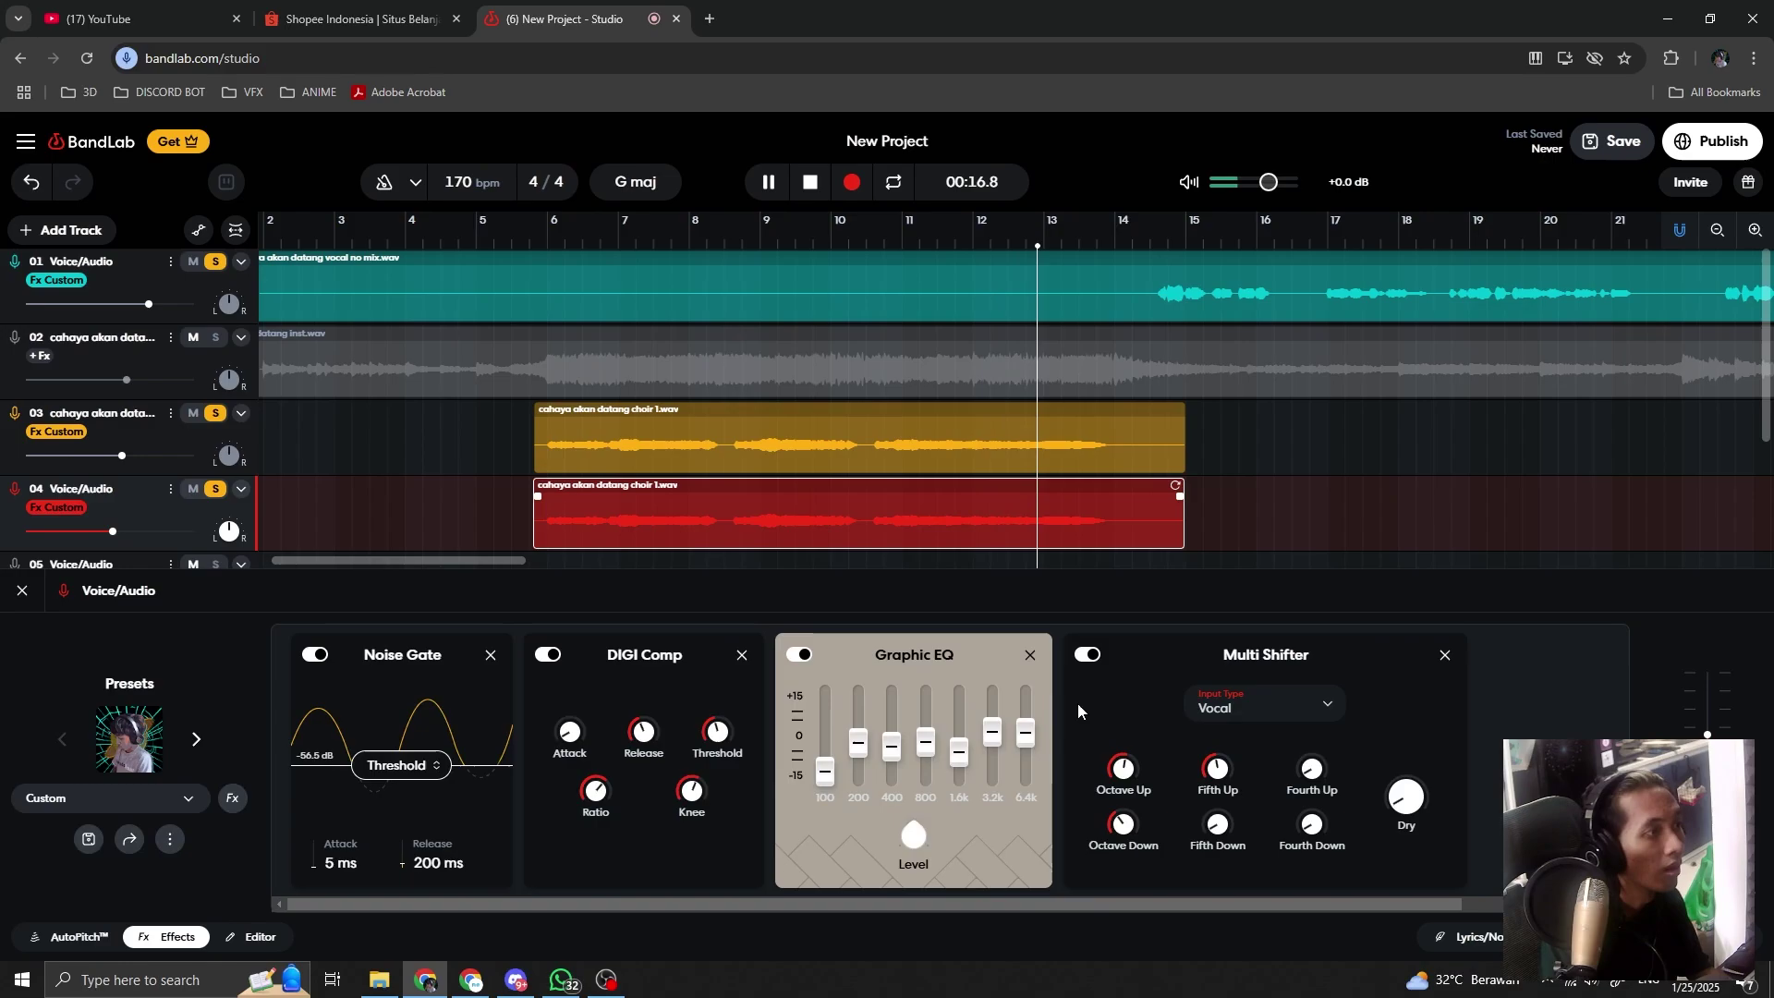
key("space")
left_click(1442, 659)
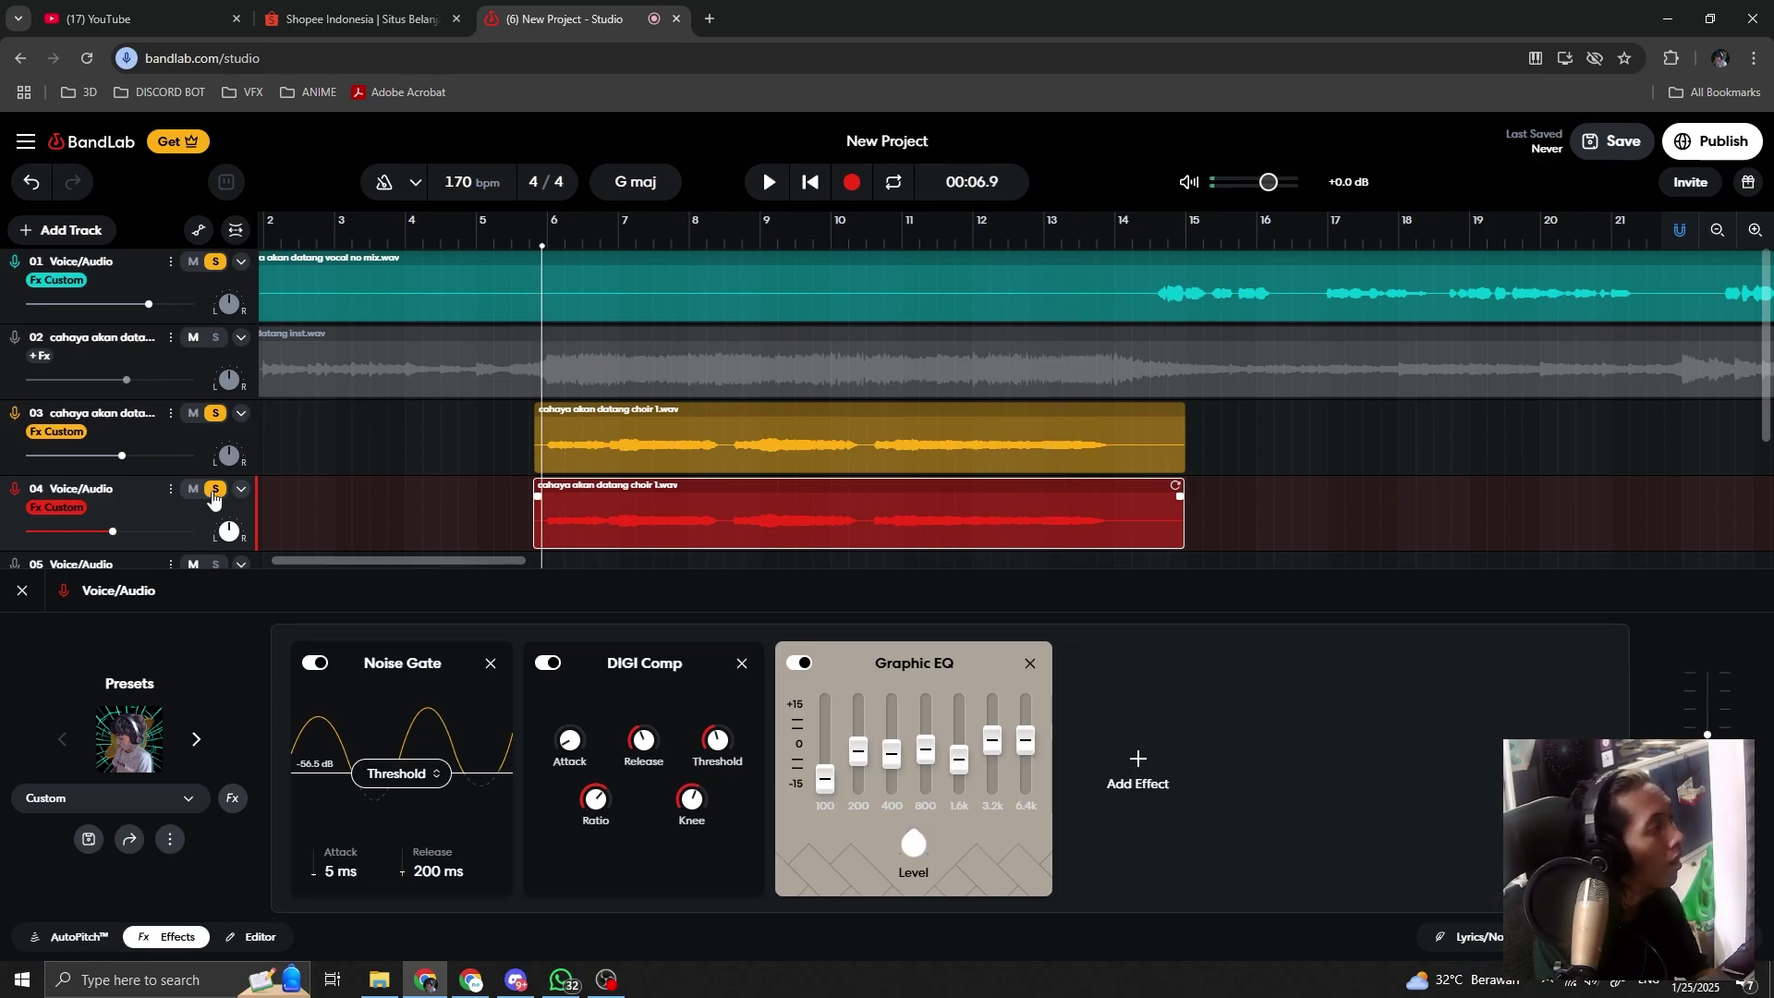
left_click(215, 413)
key("space")
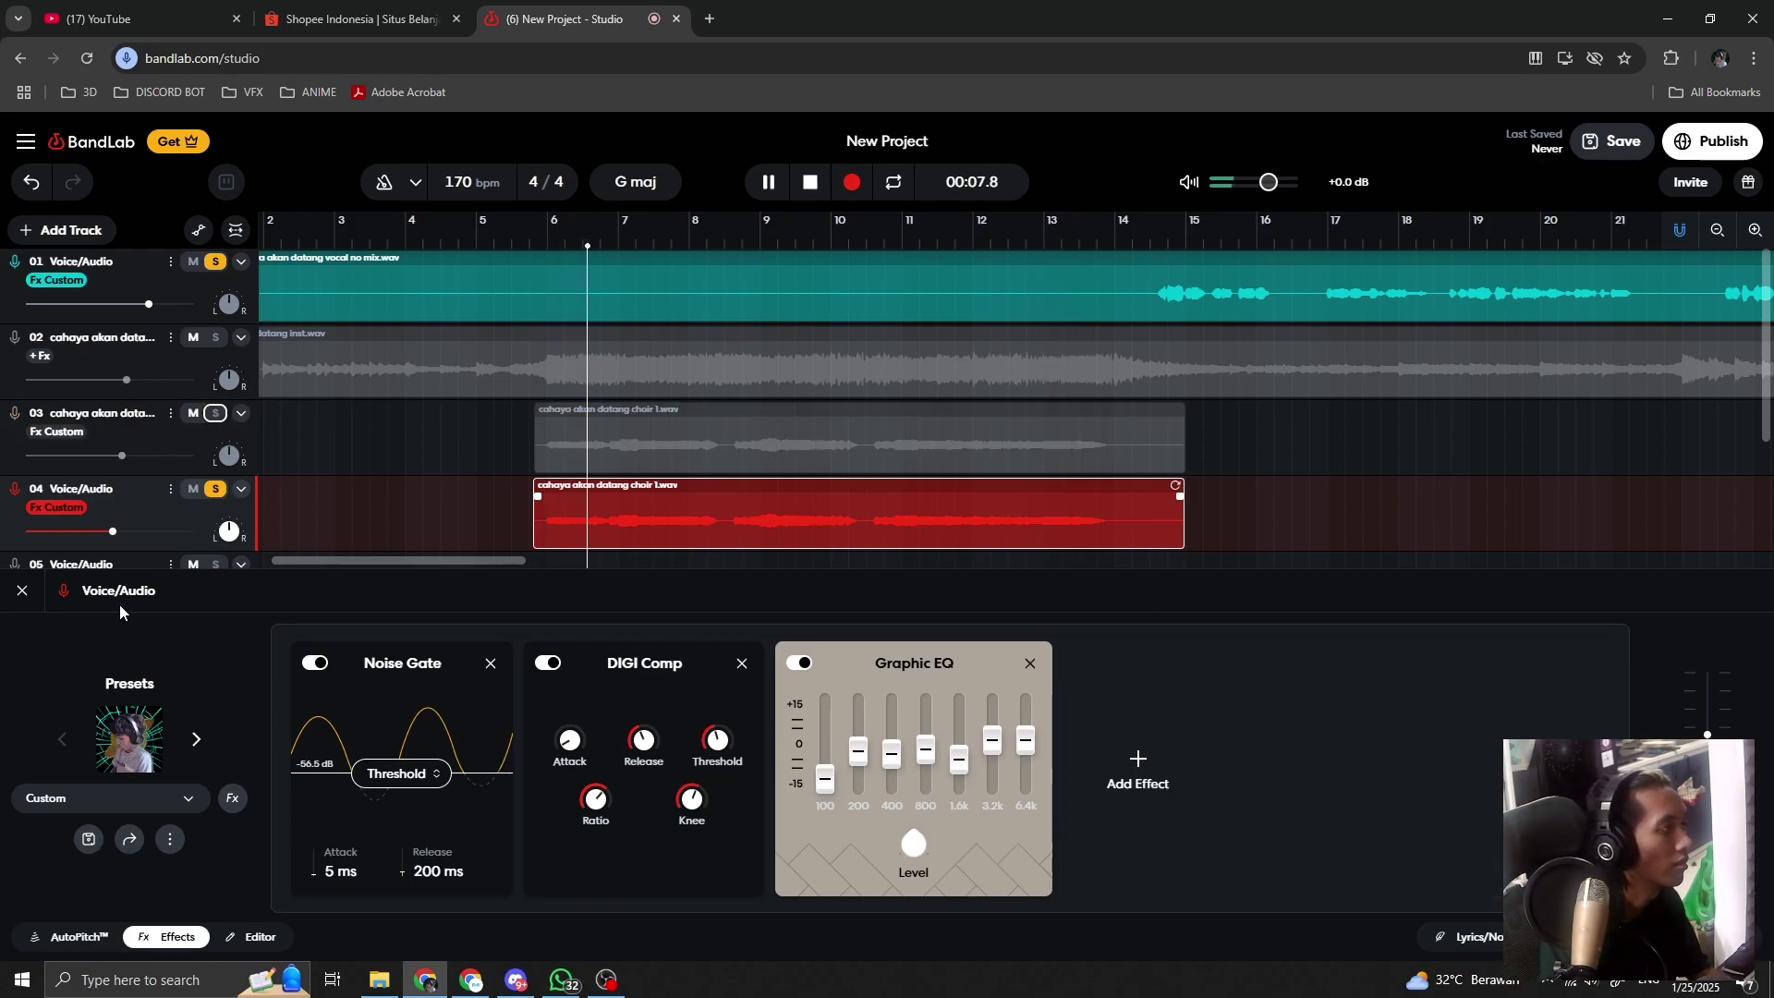
Step: Compare the choir 1 copy's AutoPitch intensity at 0% and 100%, keep 100%, and switch the style to Duet
left_click(91, 936)
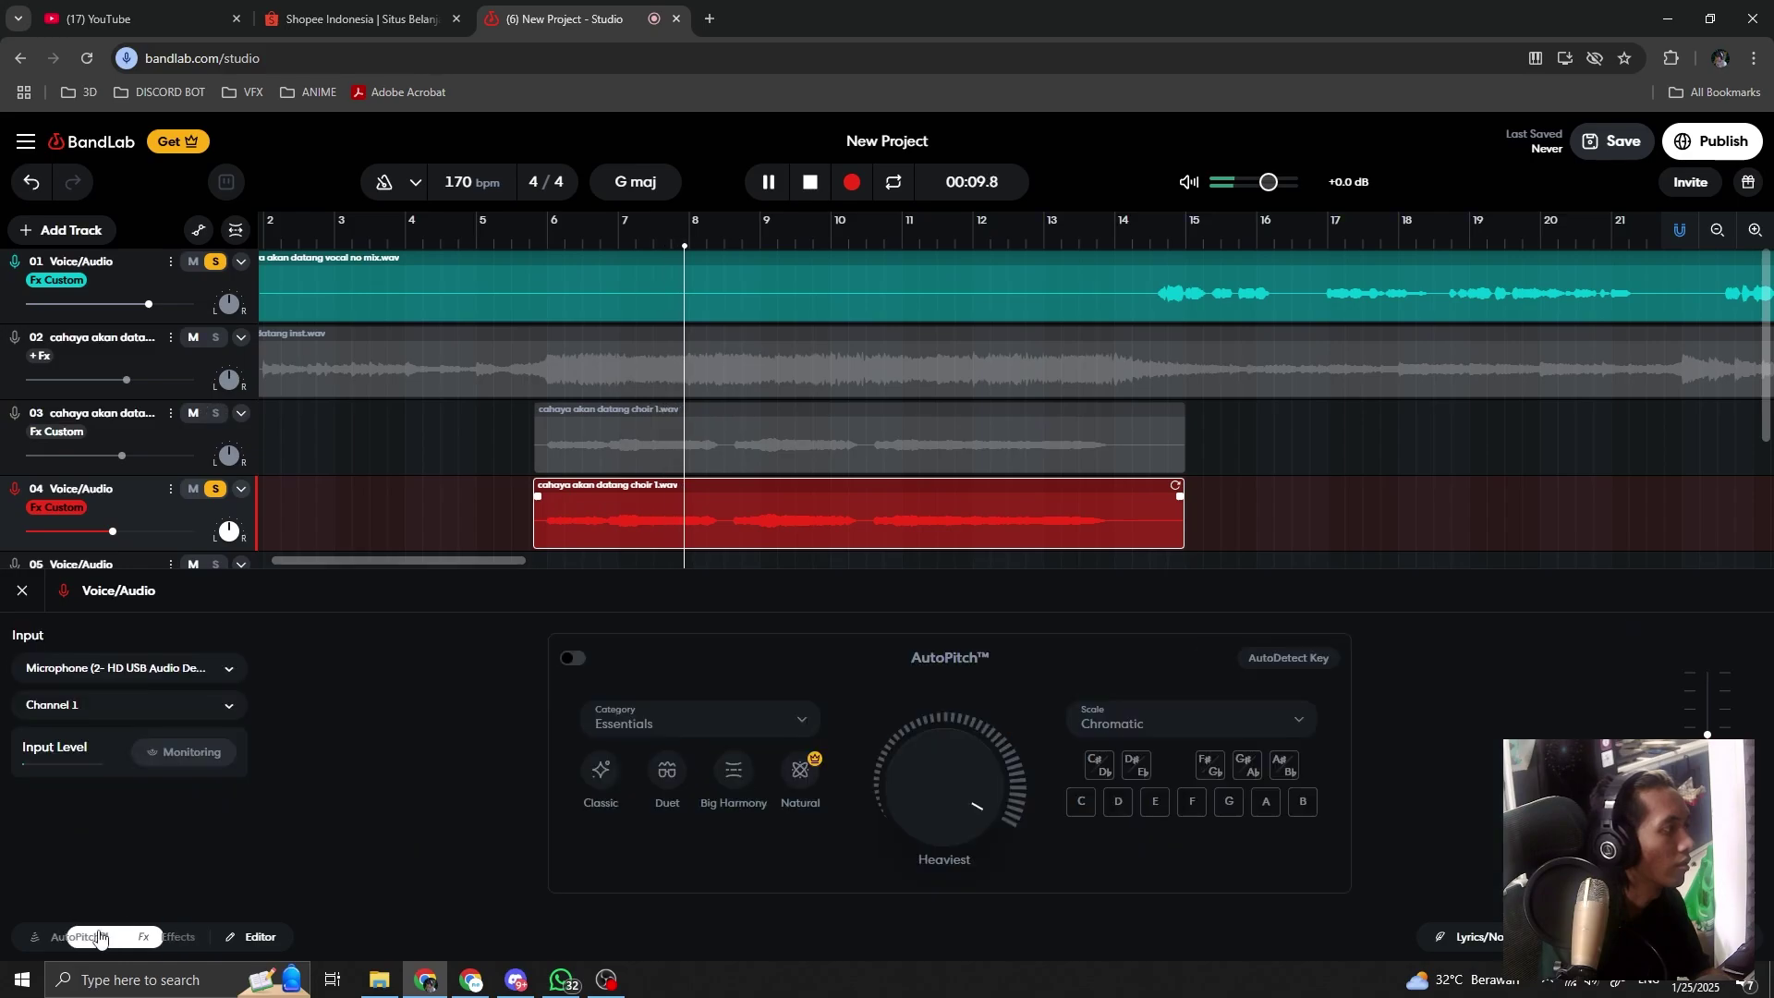
left_click_drag(951, 788, 929, 891)
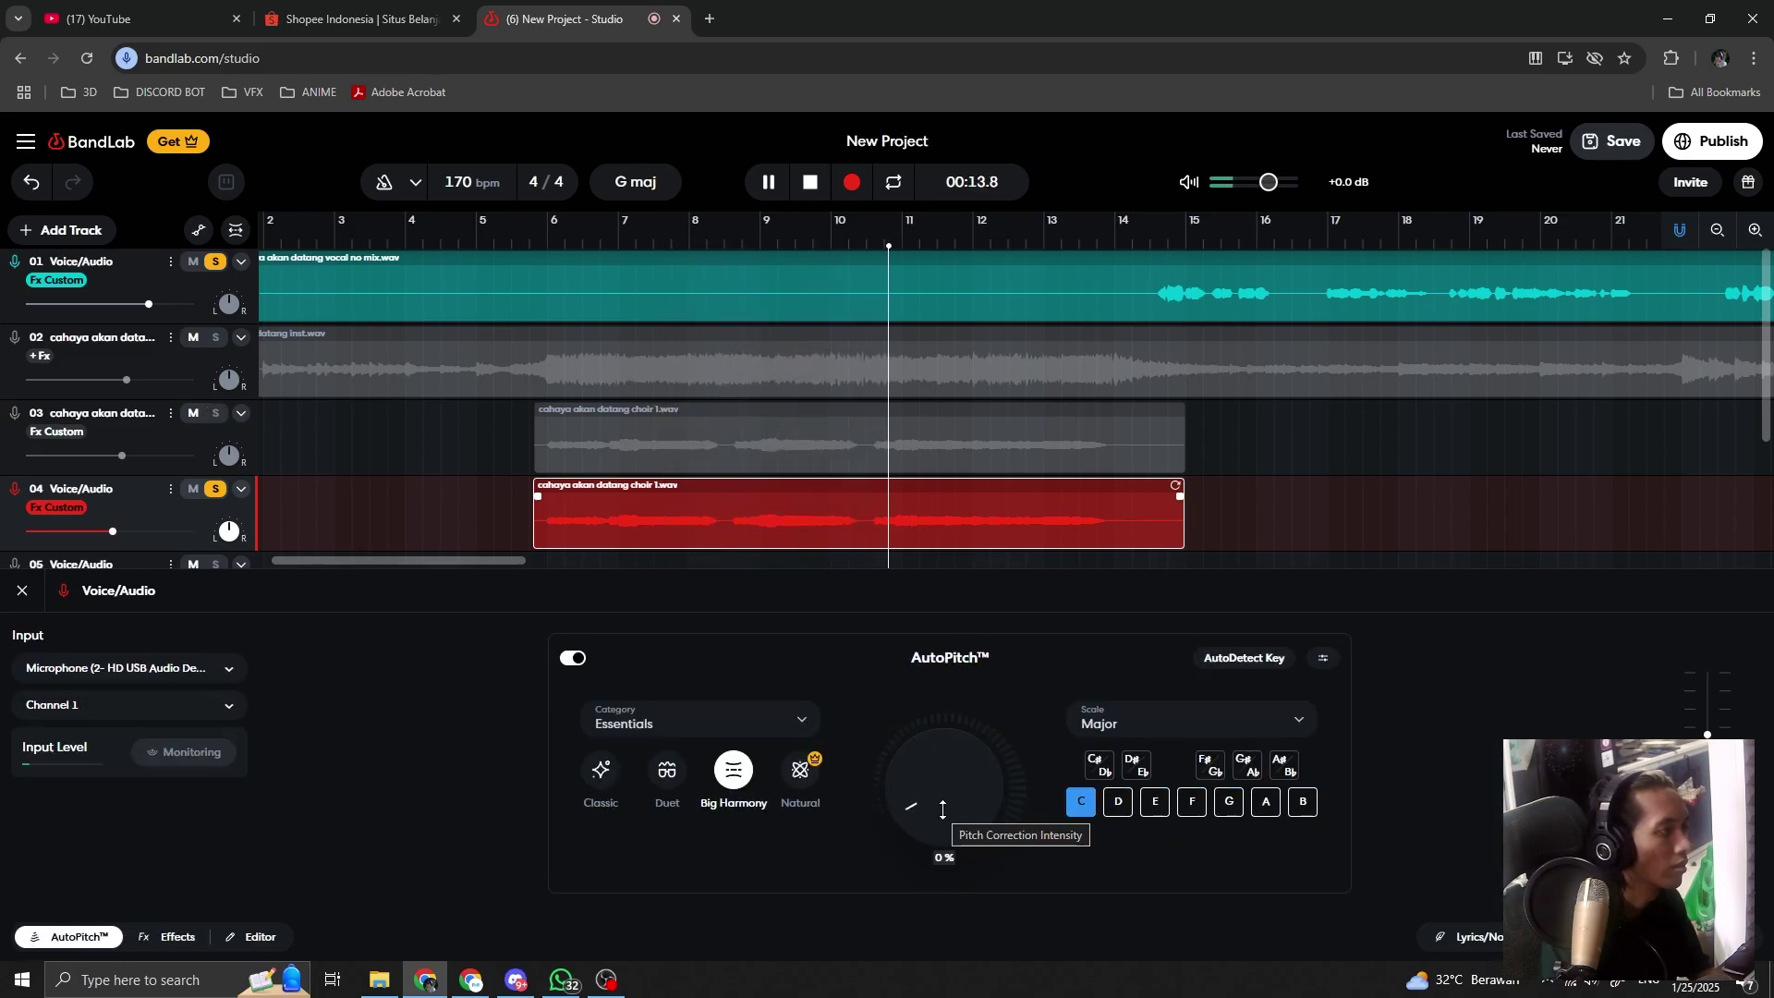
left_click_drag(942, 809, 977, 687)
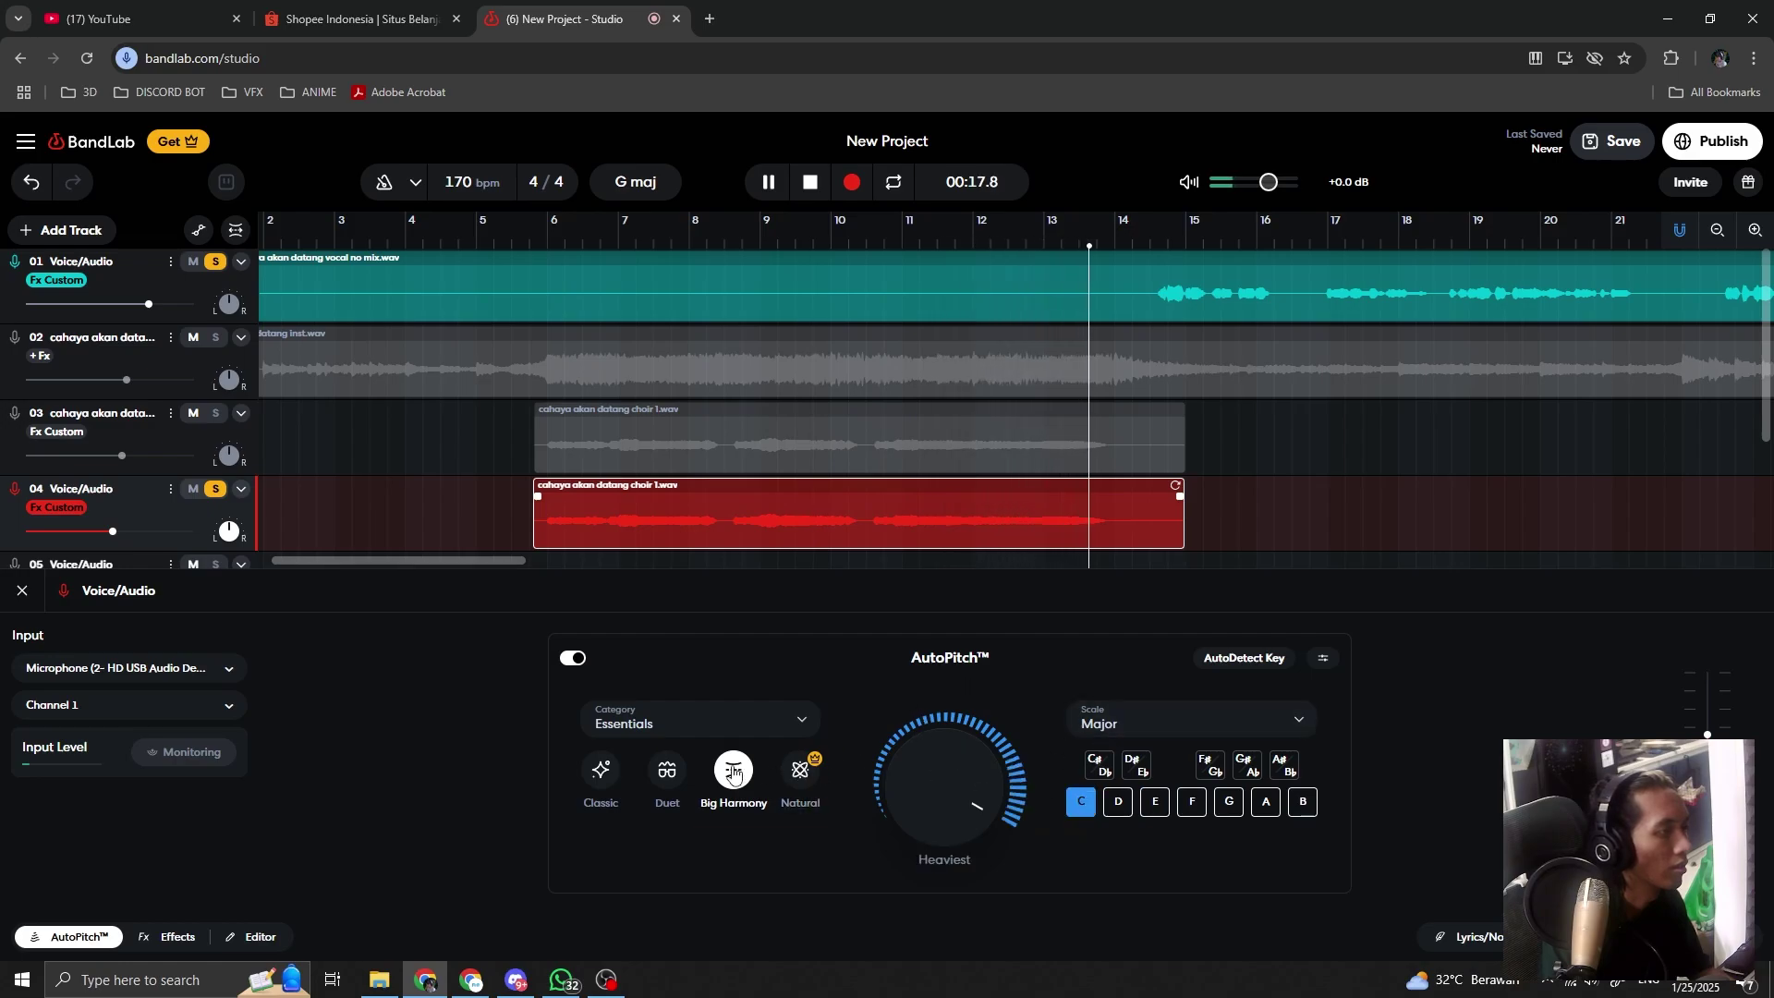
left_click(667, 770)
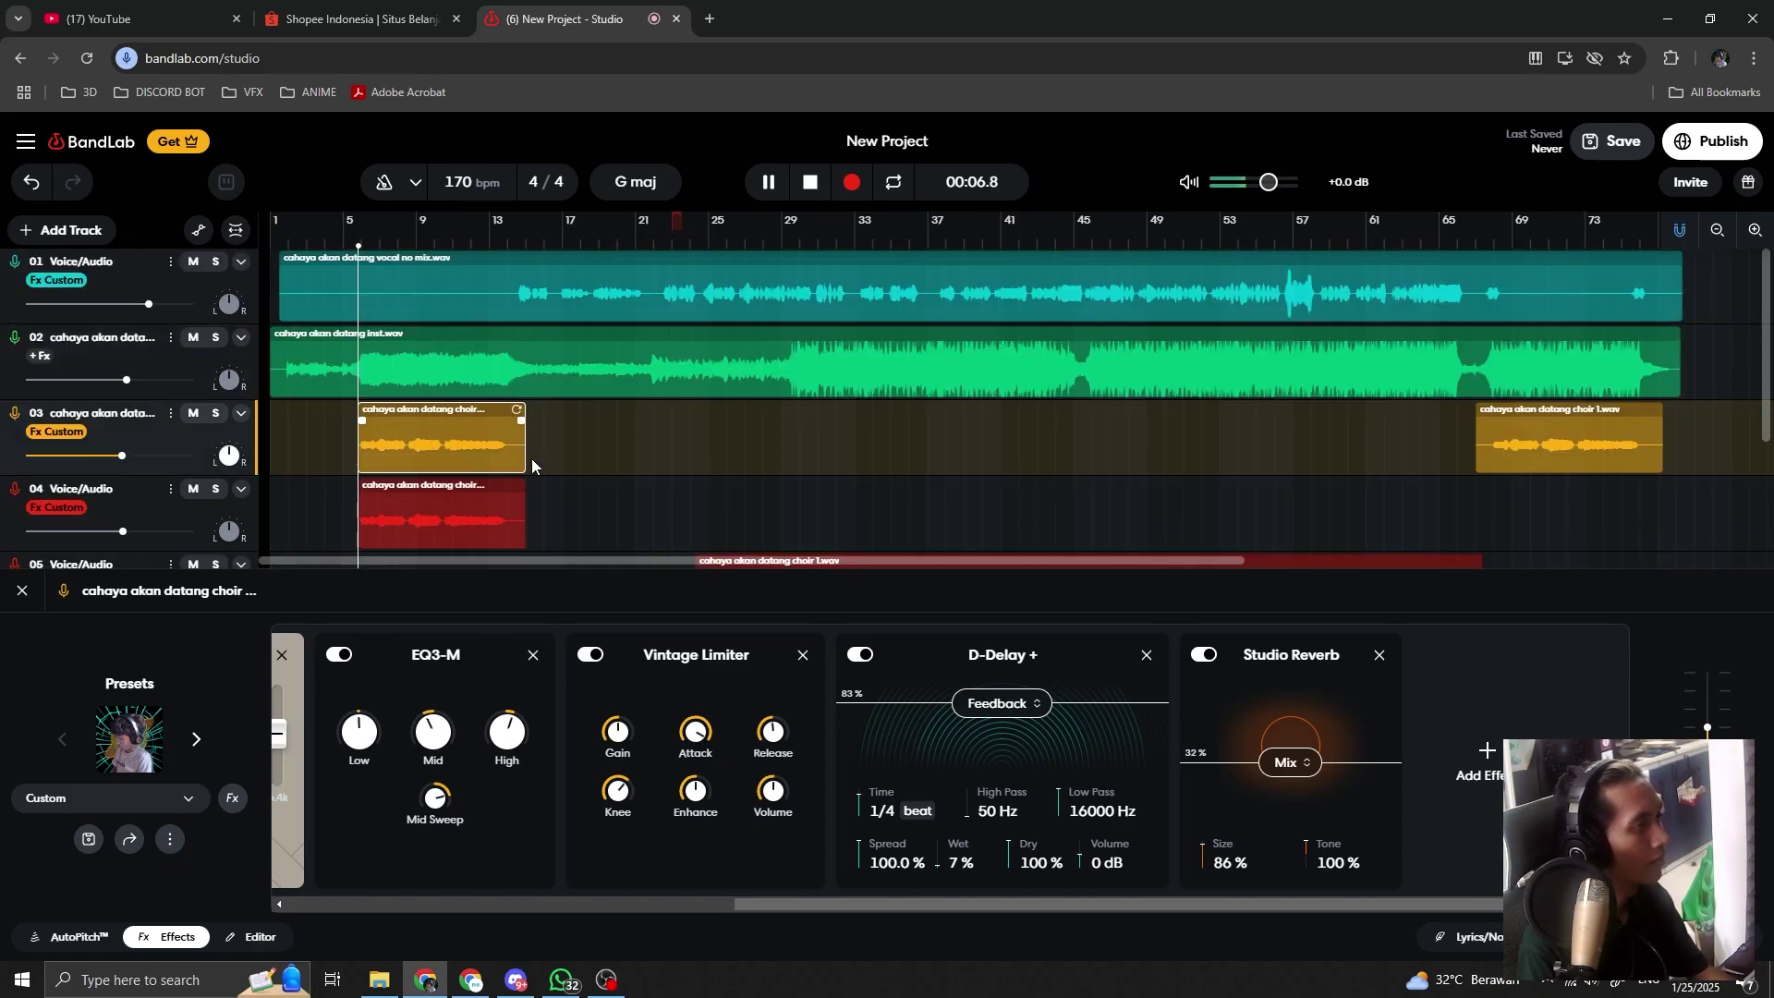
Step: Balance the stacked choir 1 tracks against the full mix by raising the original's volume and lowering the copy's
scroll(530, 462, "down", 2)
scroll(546, 448, "up", 2)
left_click(455, 517)
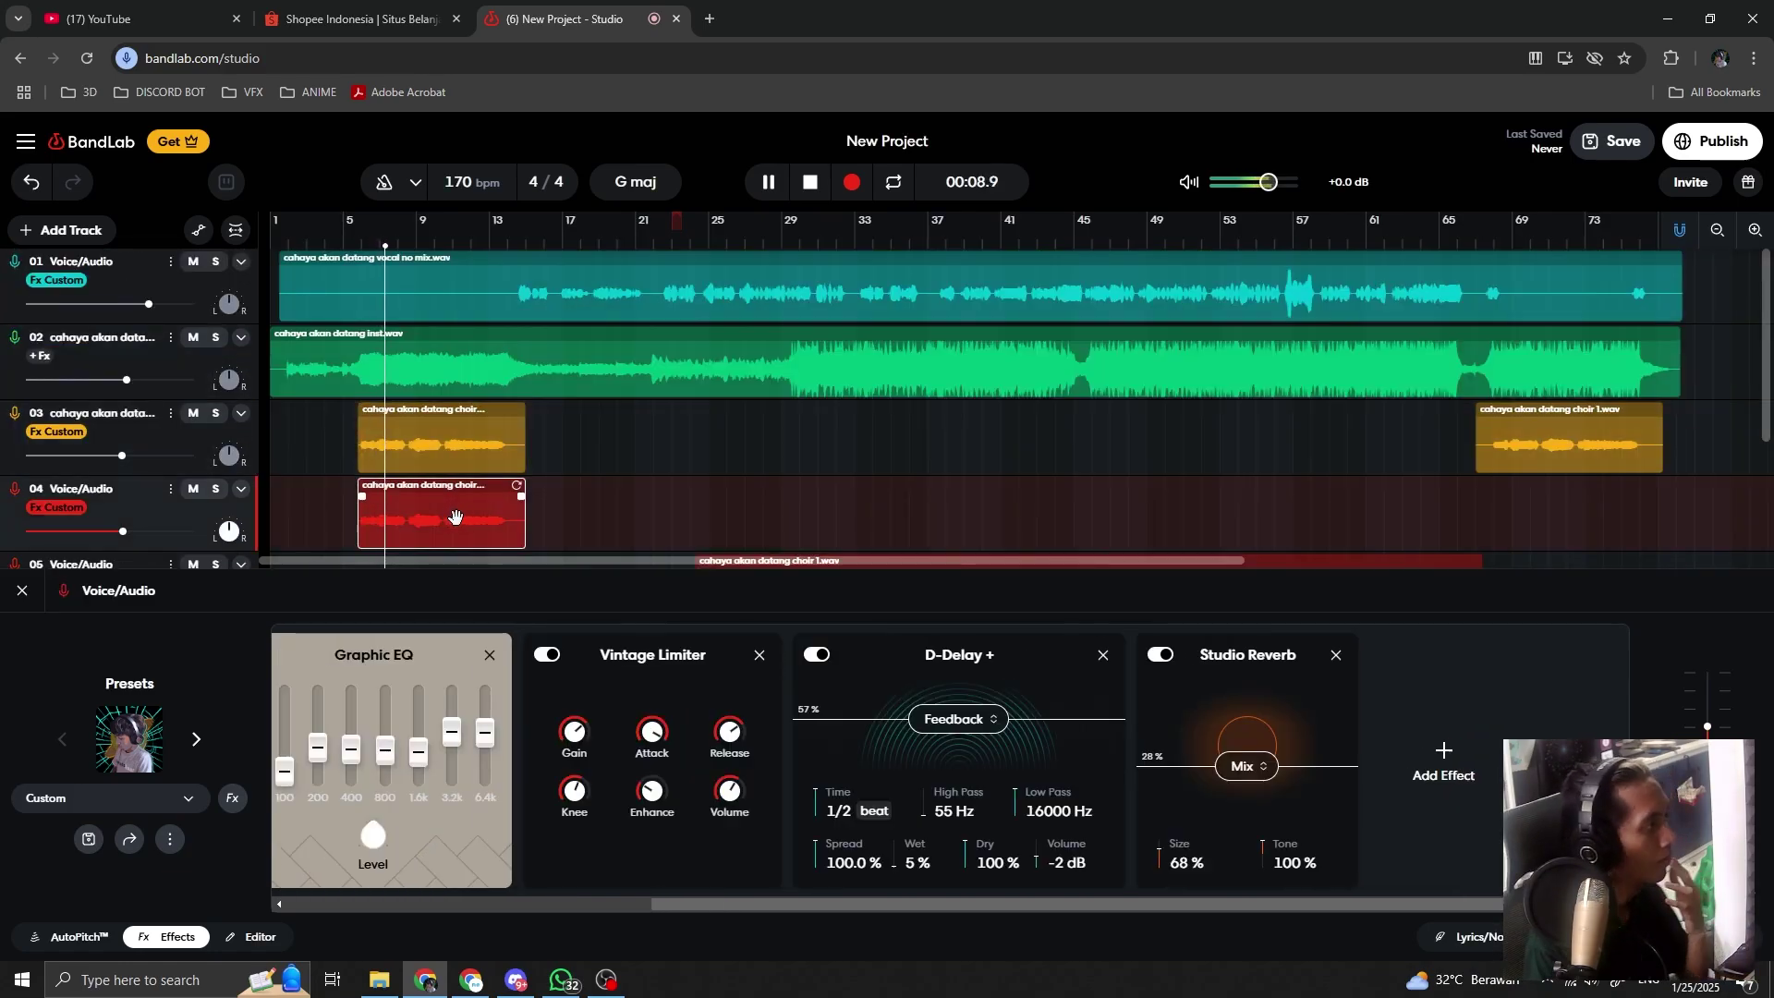
left_click_drag(123, 531, 111, 531)
left_click_drag(122, 455, 141, 456)
left_click_drag(116, 530, 139, 532)
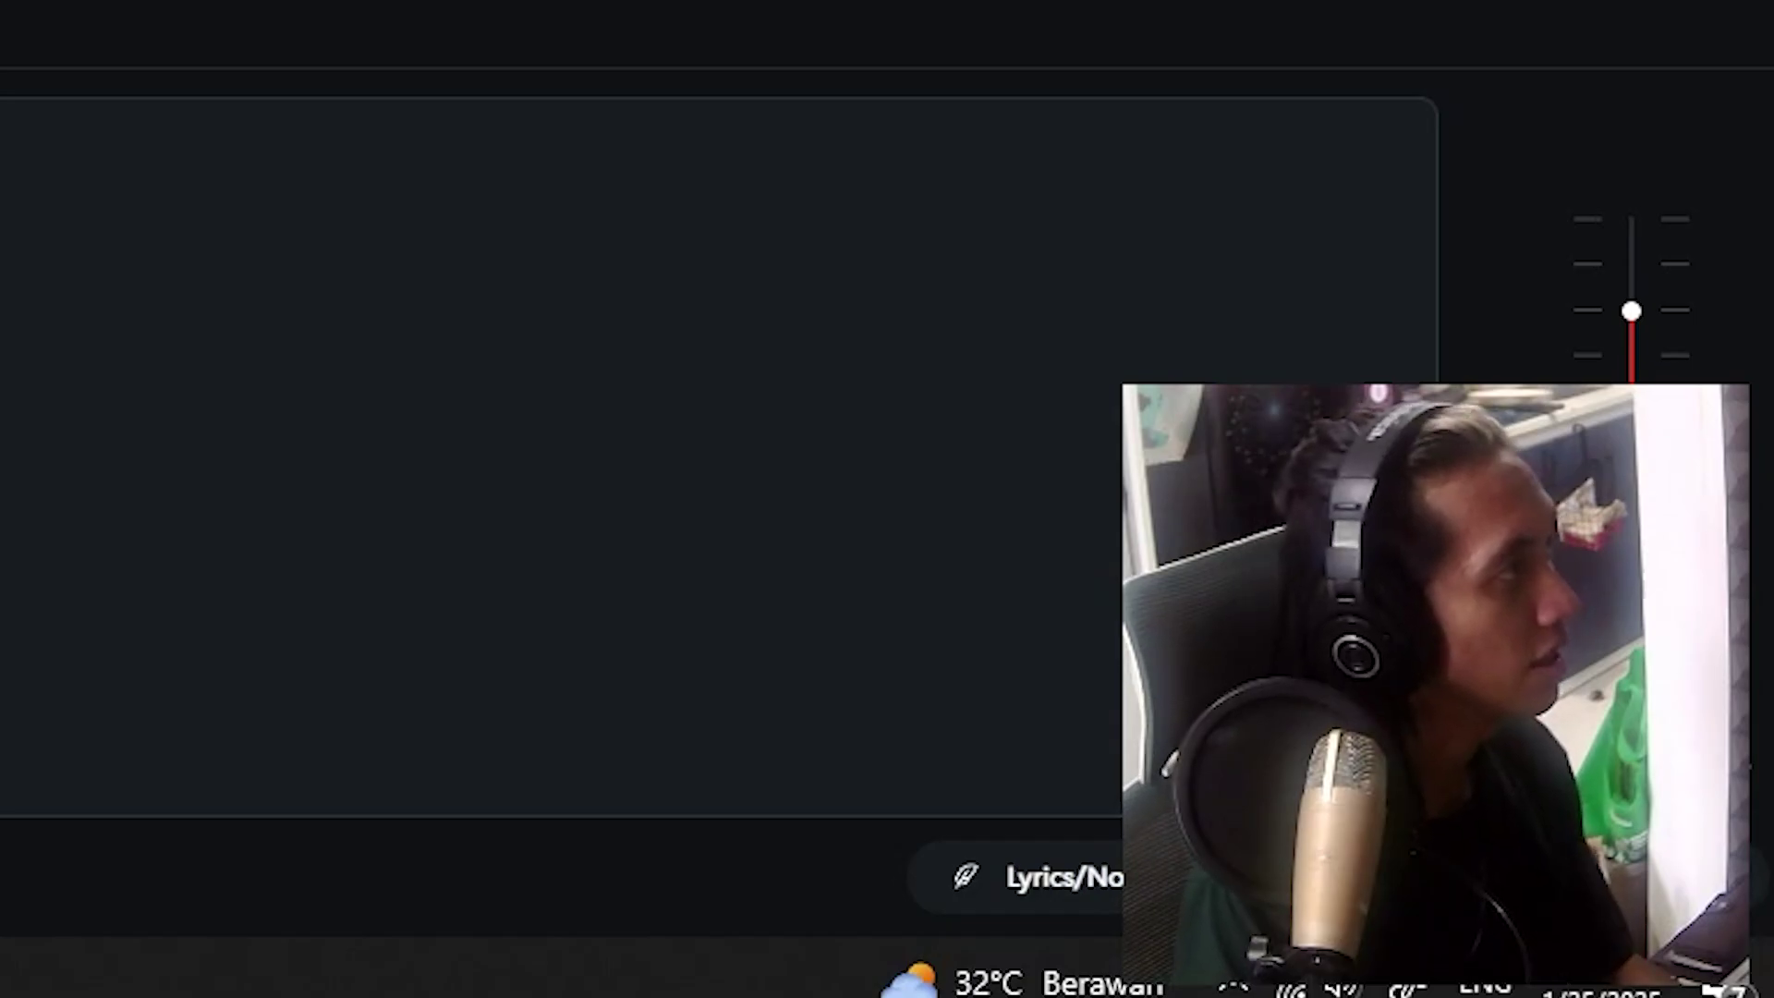
left_click_drag(120, 515, 111, 423)
left_click(952, 395)
left_click_drag(946, 393, 946, 433)
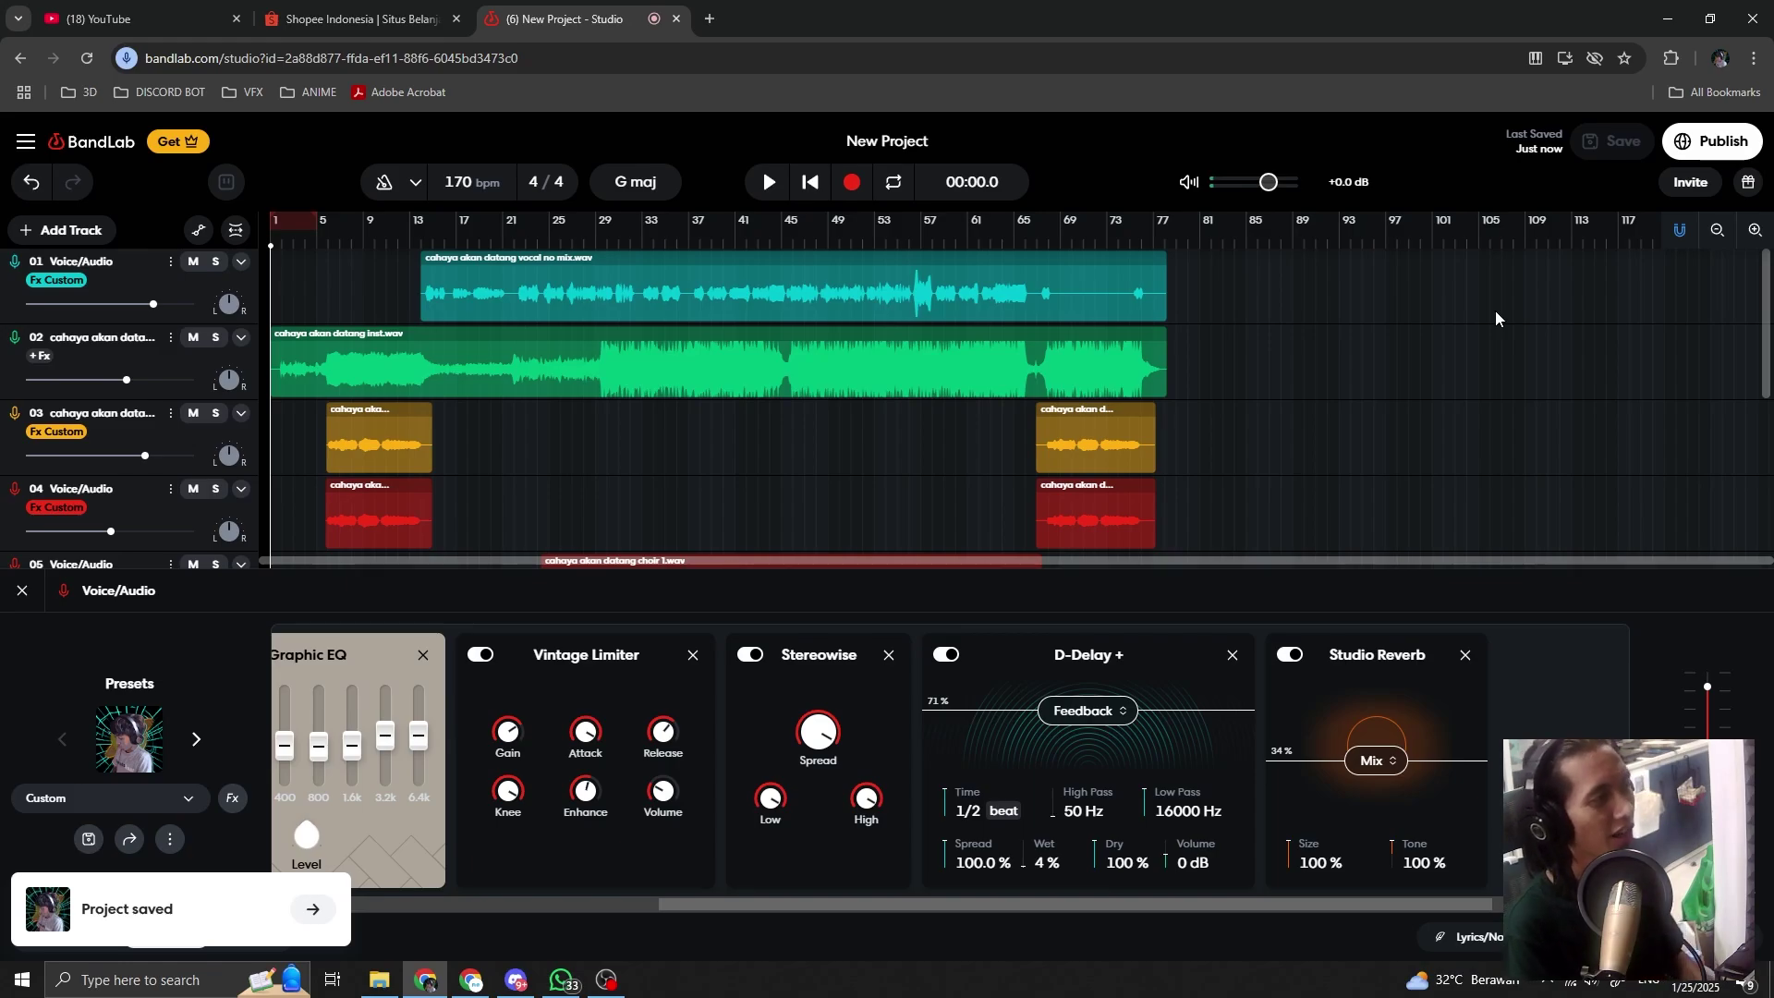
left_click_drag(545, 563, 436, 560)
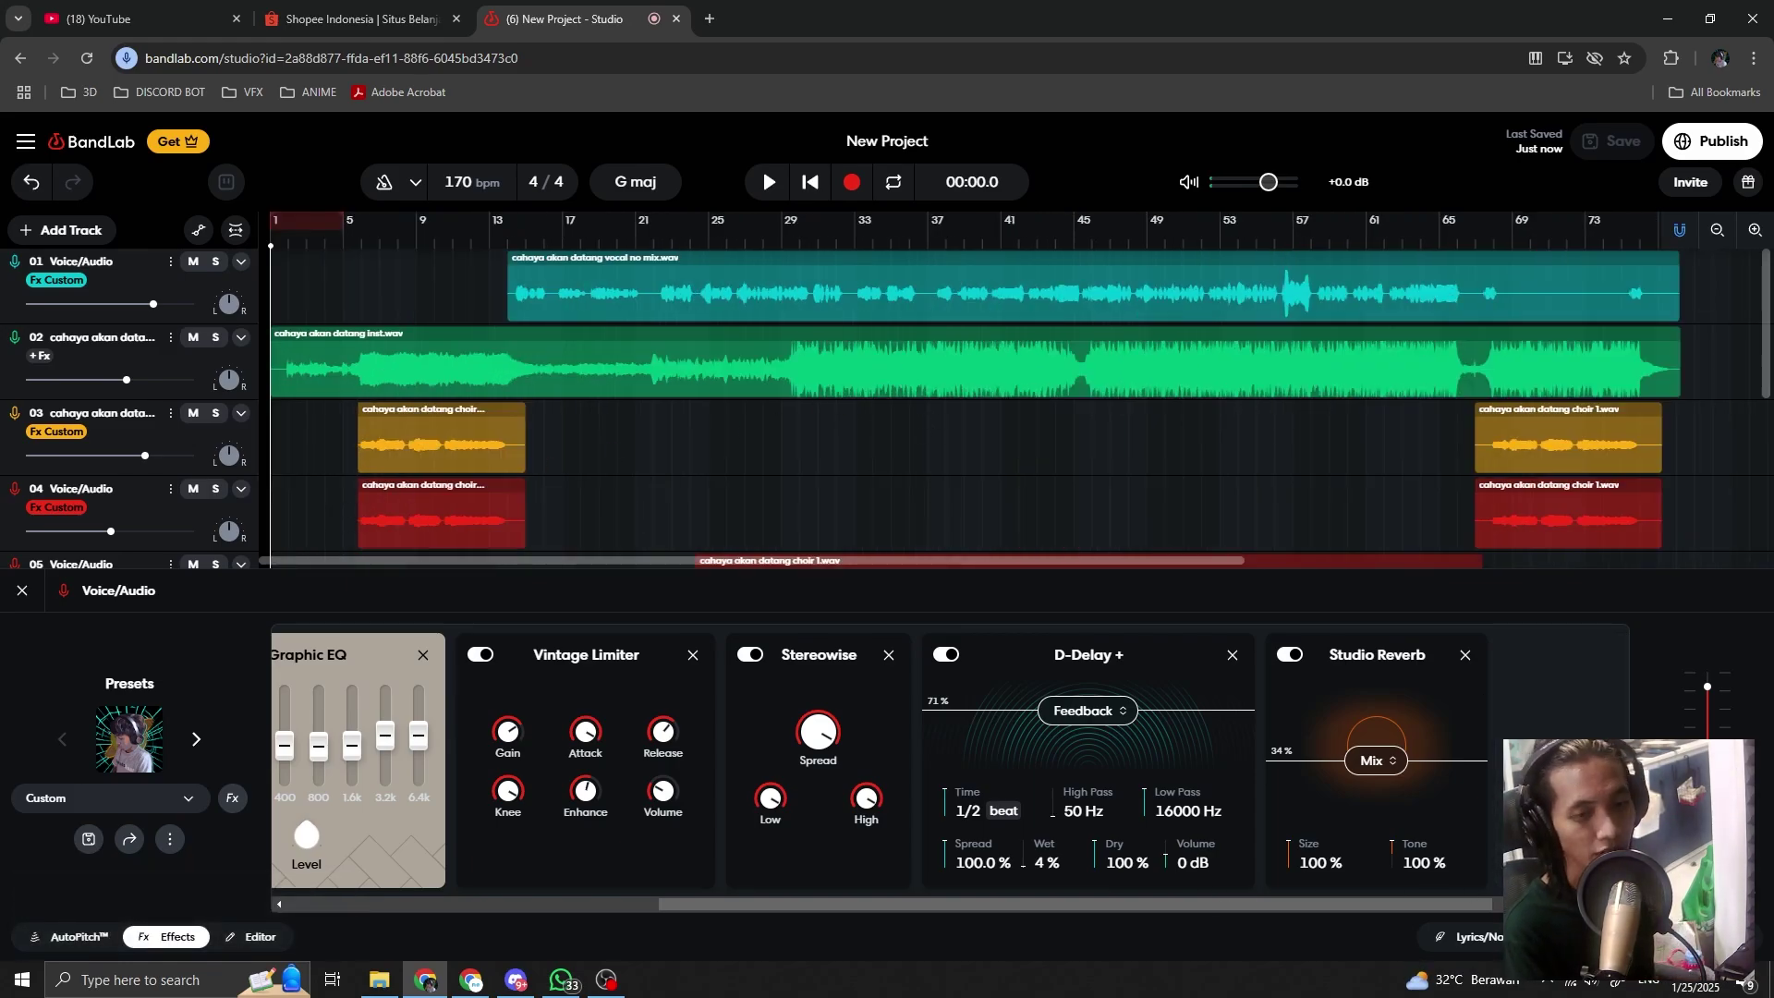
key("alt+Tab")
left_click(630, 427)
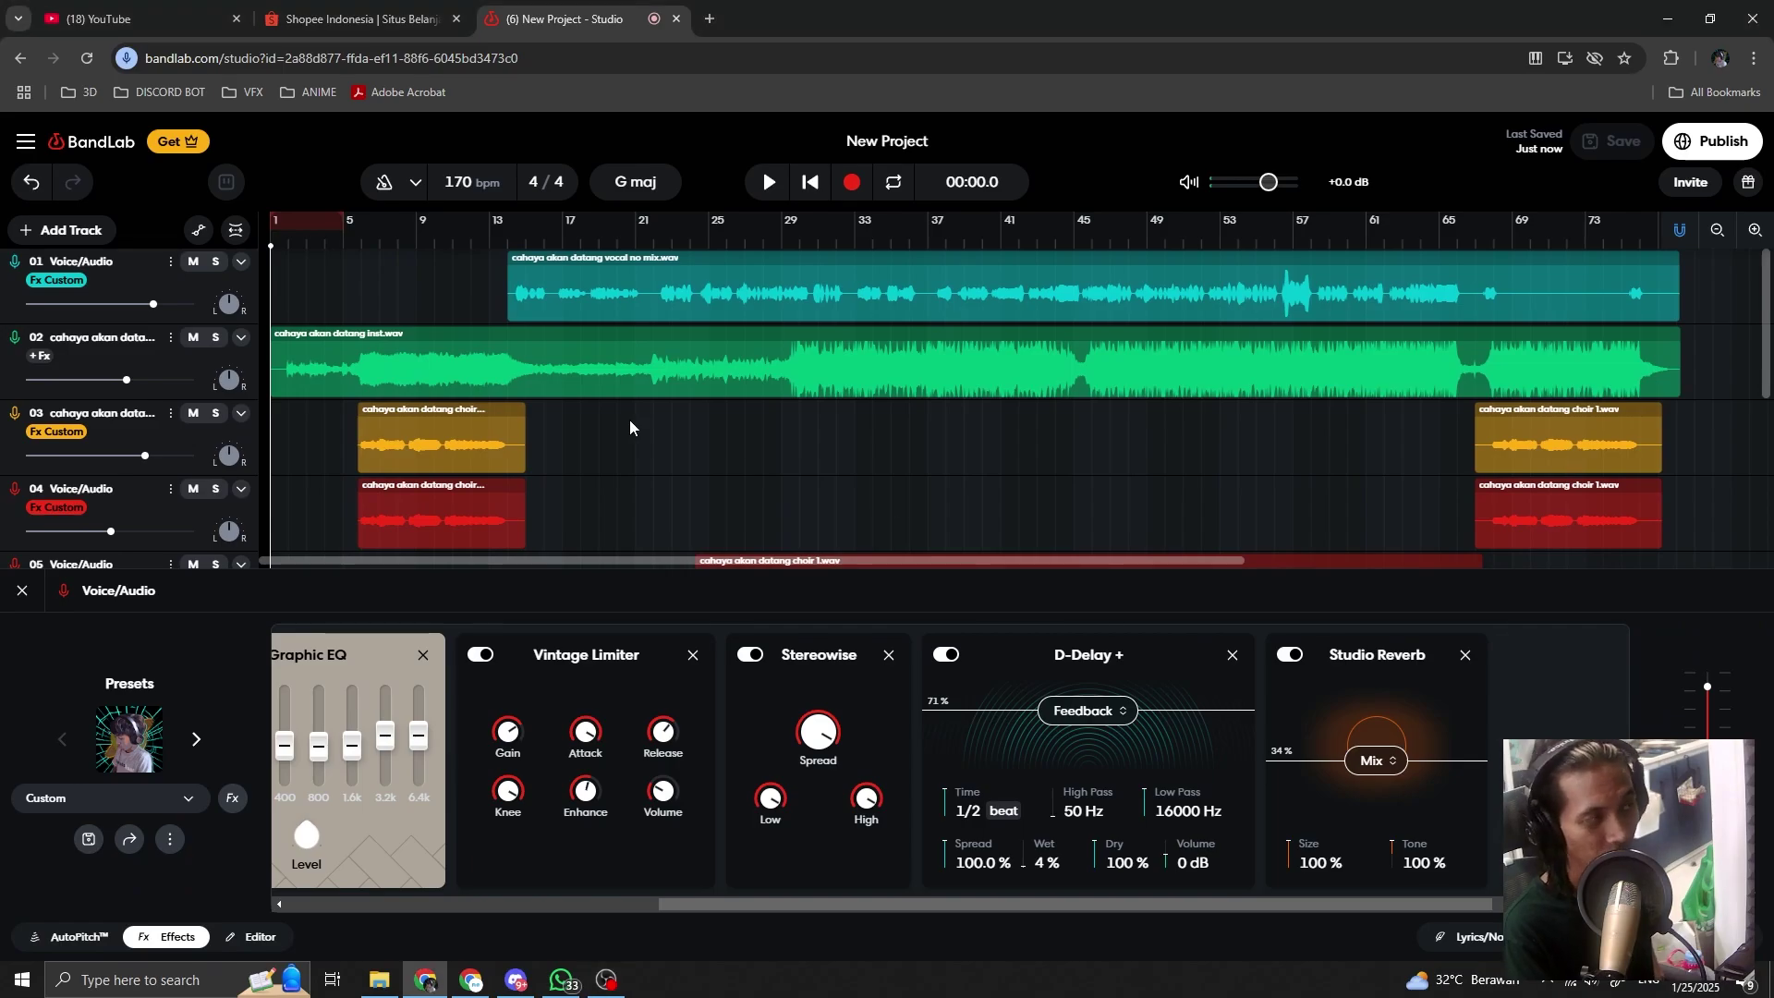